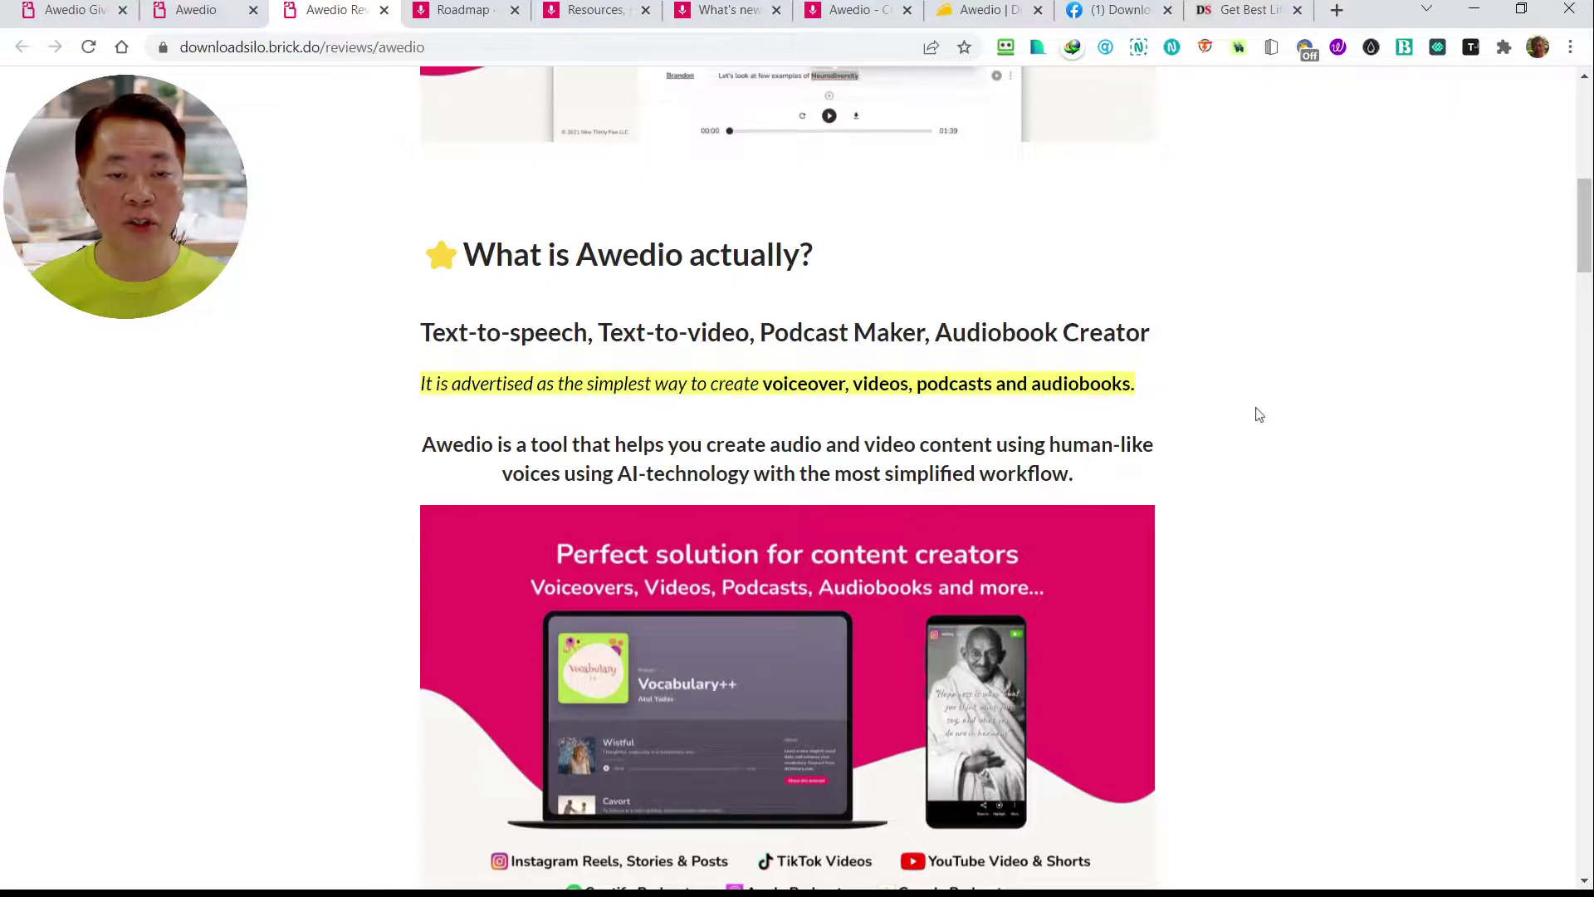
# Scroll the review page, then switch to the 'Awedio Giveaway' browser tab
pyautogui.scroll(-2, 1260, 416)
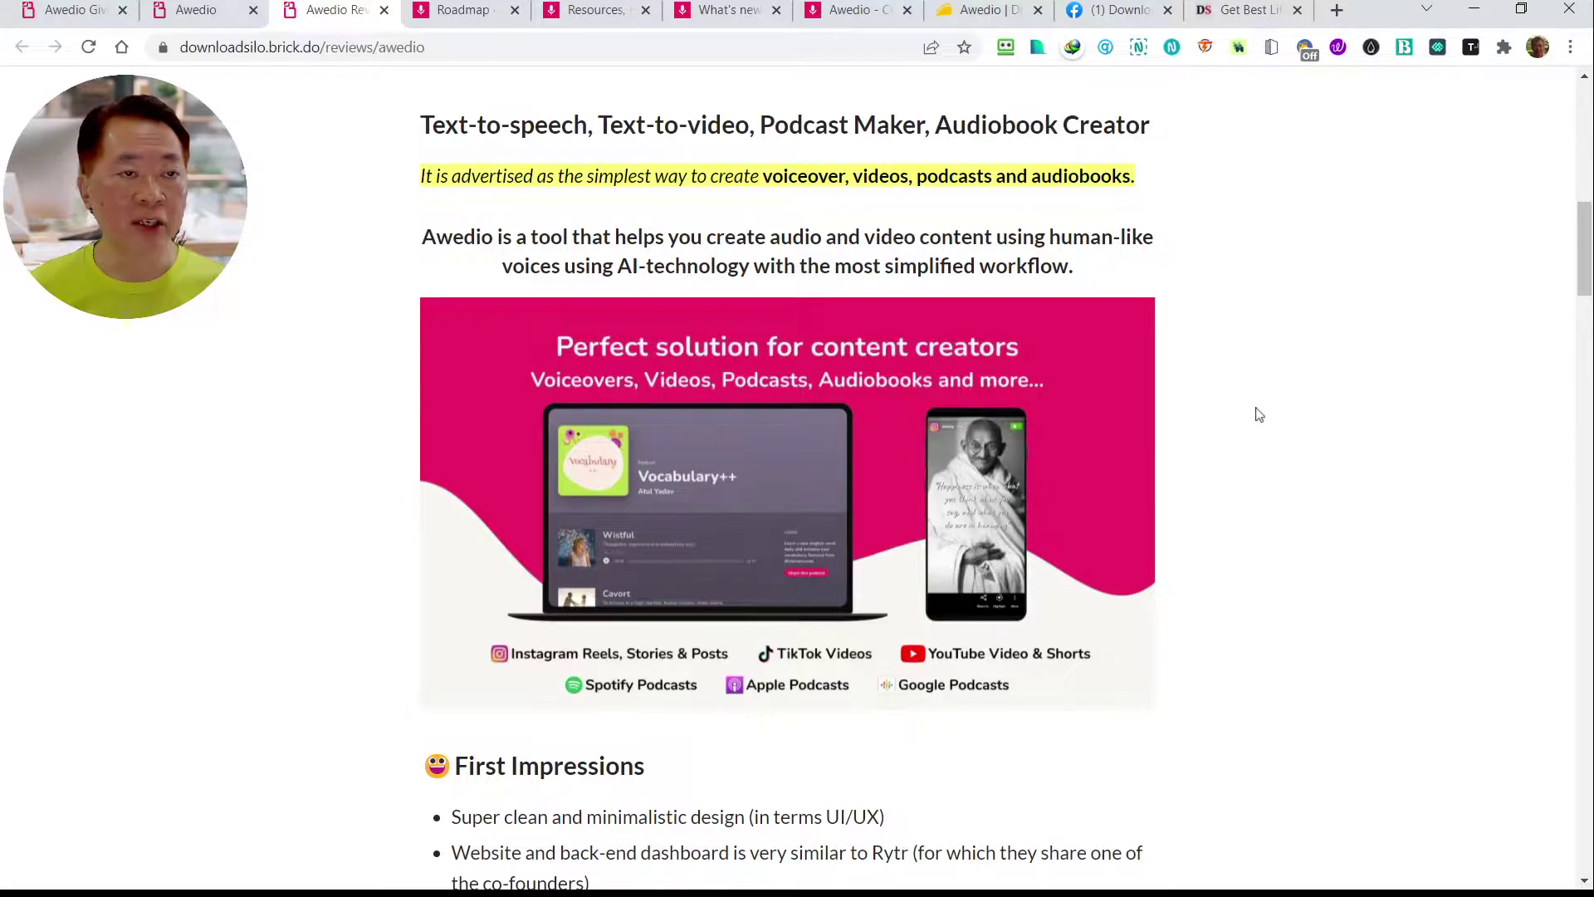
pyautogui.click(87, 15)
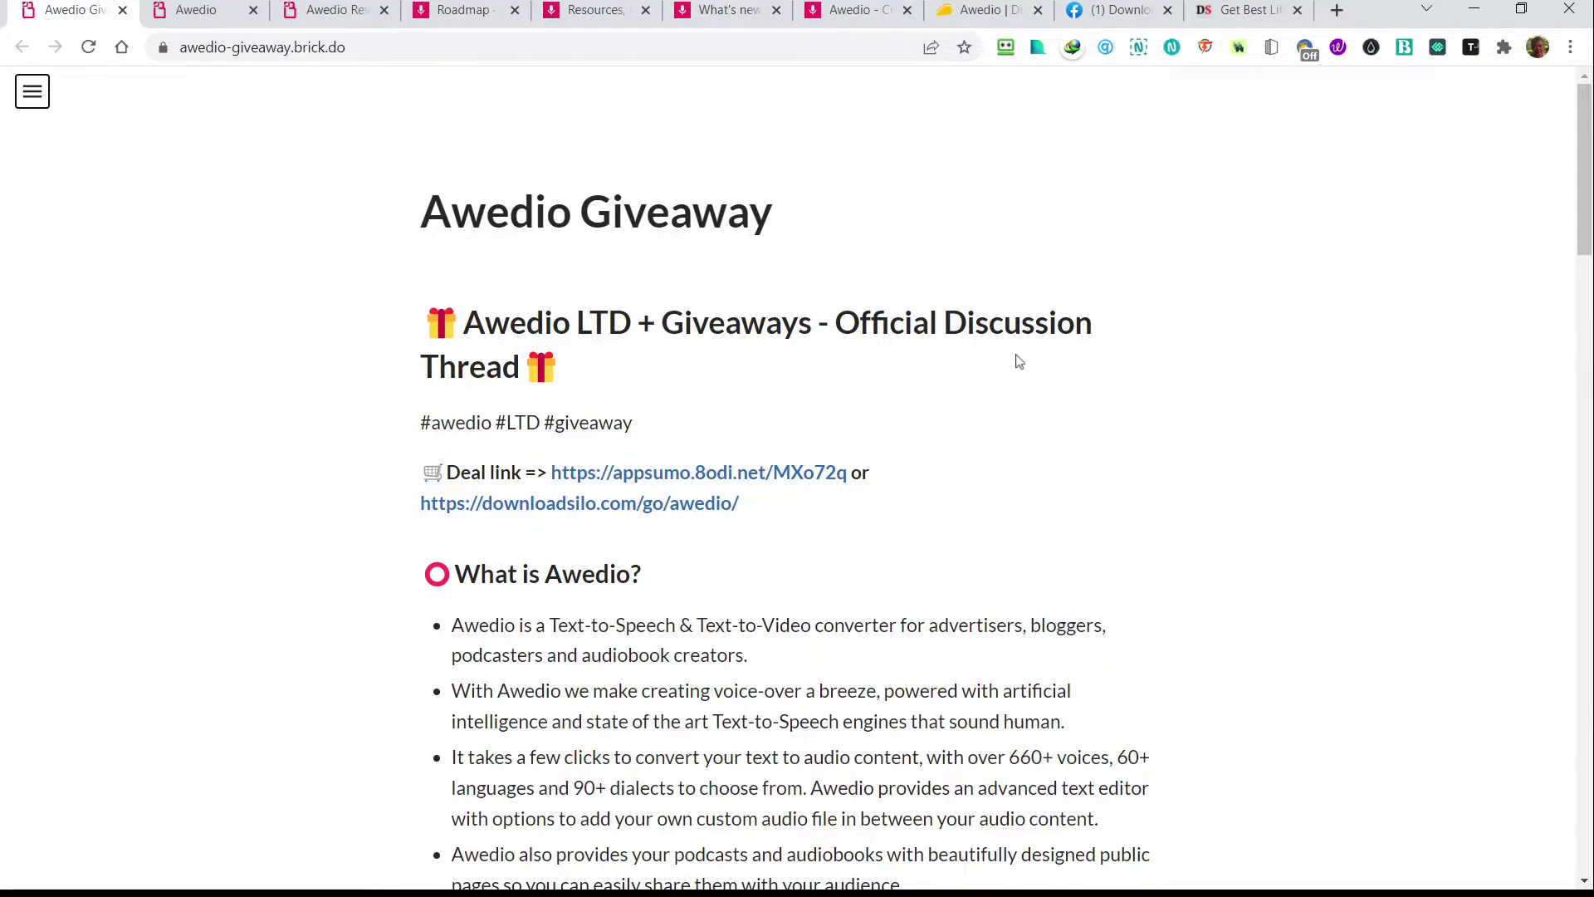
# Scroll down the giveaway page to the two-part 'How to win this giveaway' section
pyautogui.scroll(-10, 1051, 504)
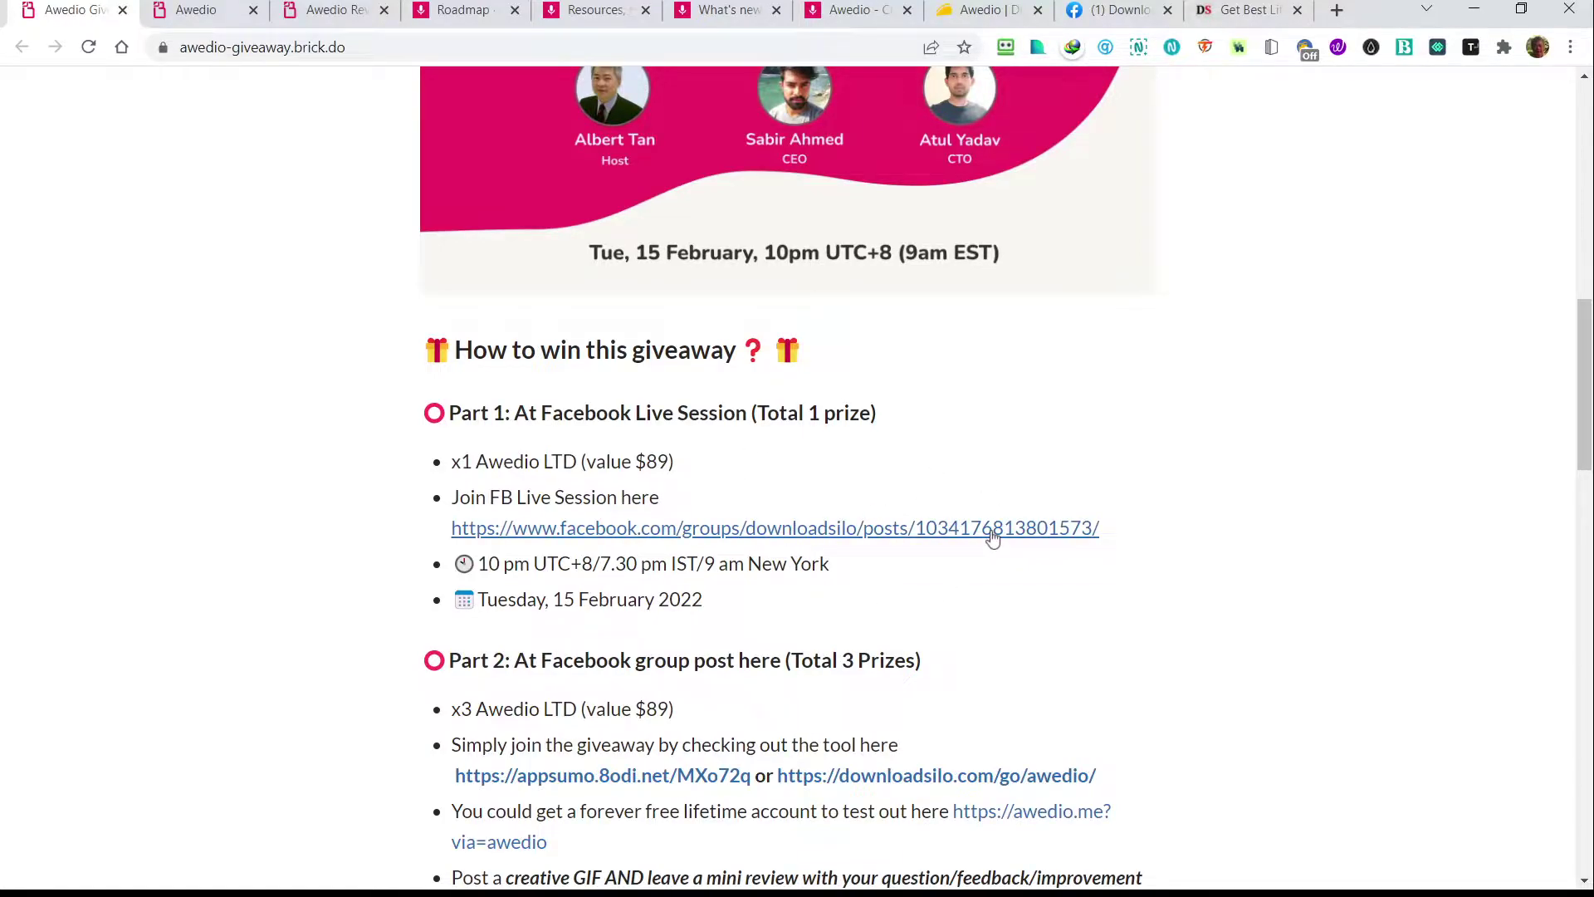
pyautogui.scroll(-2, 1066, 456)
pyautogui.scroll(-2, 1066, 456)
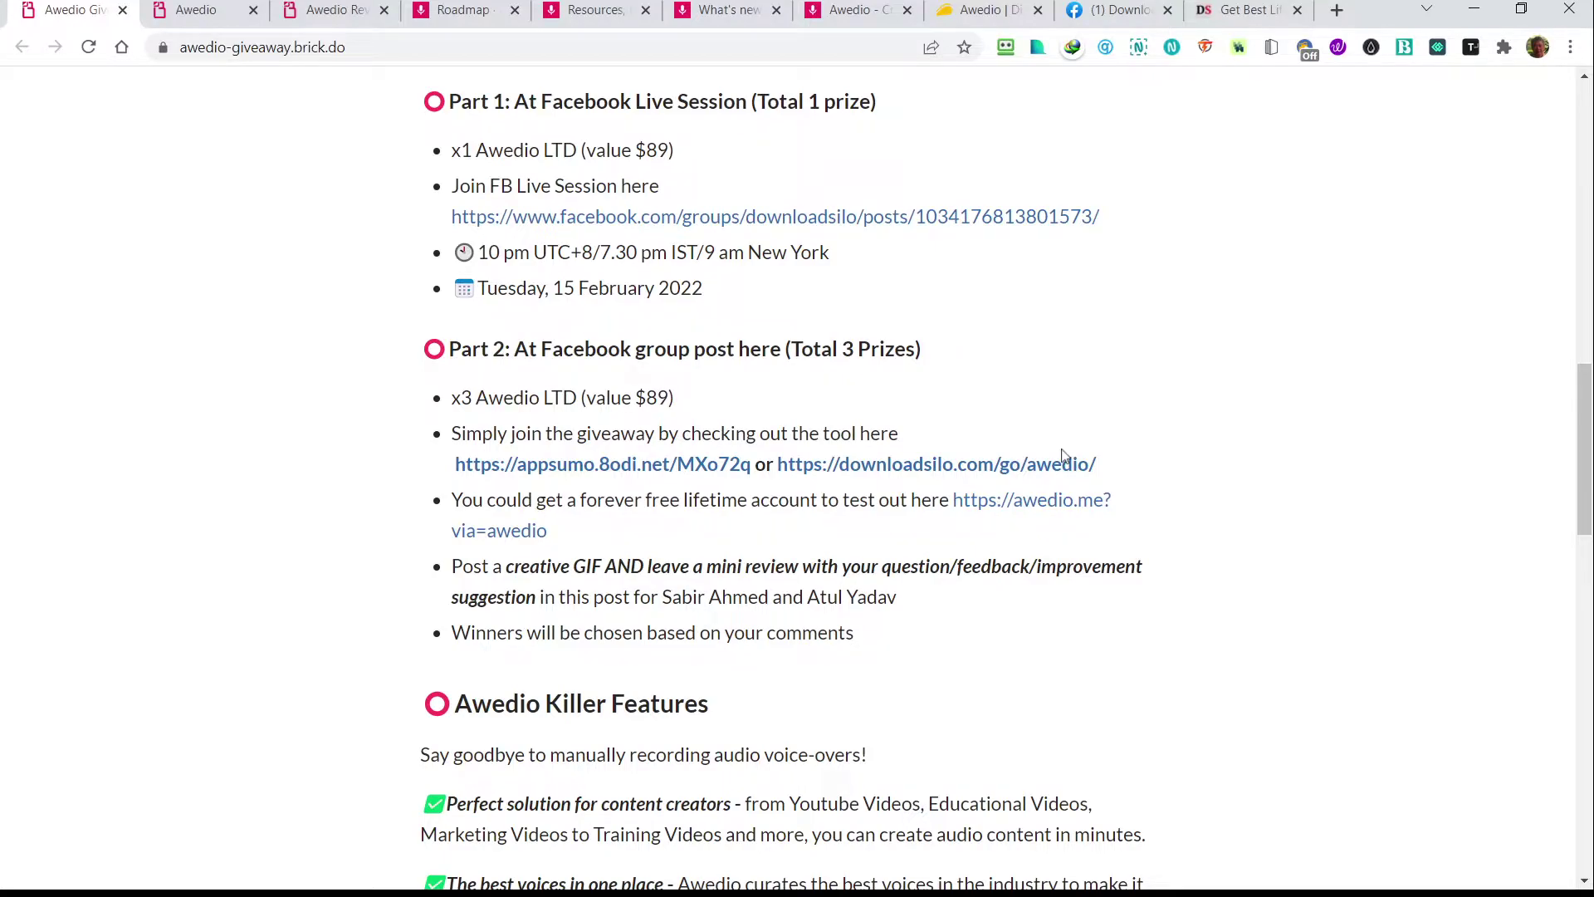
# Switch back to the 'Awedio Review' tab and scroll to its First Impressions bullet list
pyautogui.click(346, 20)
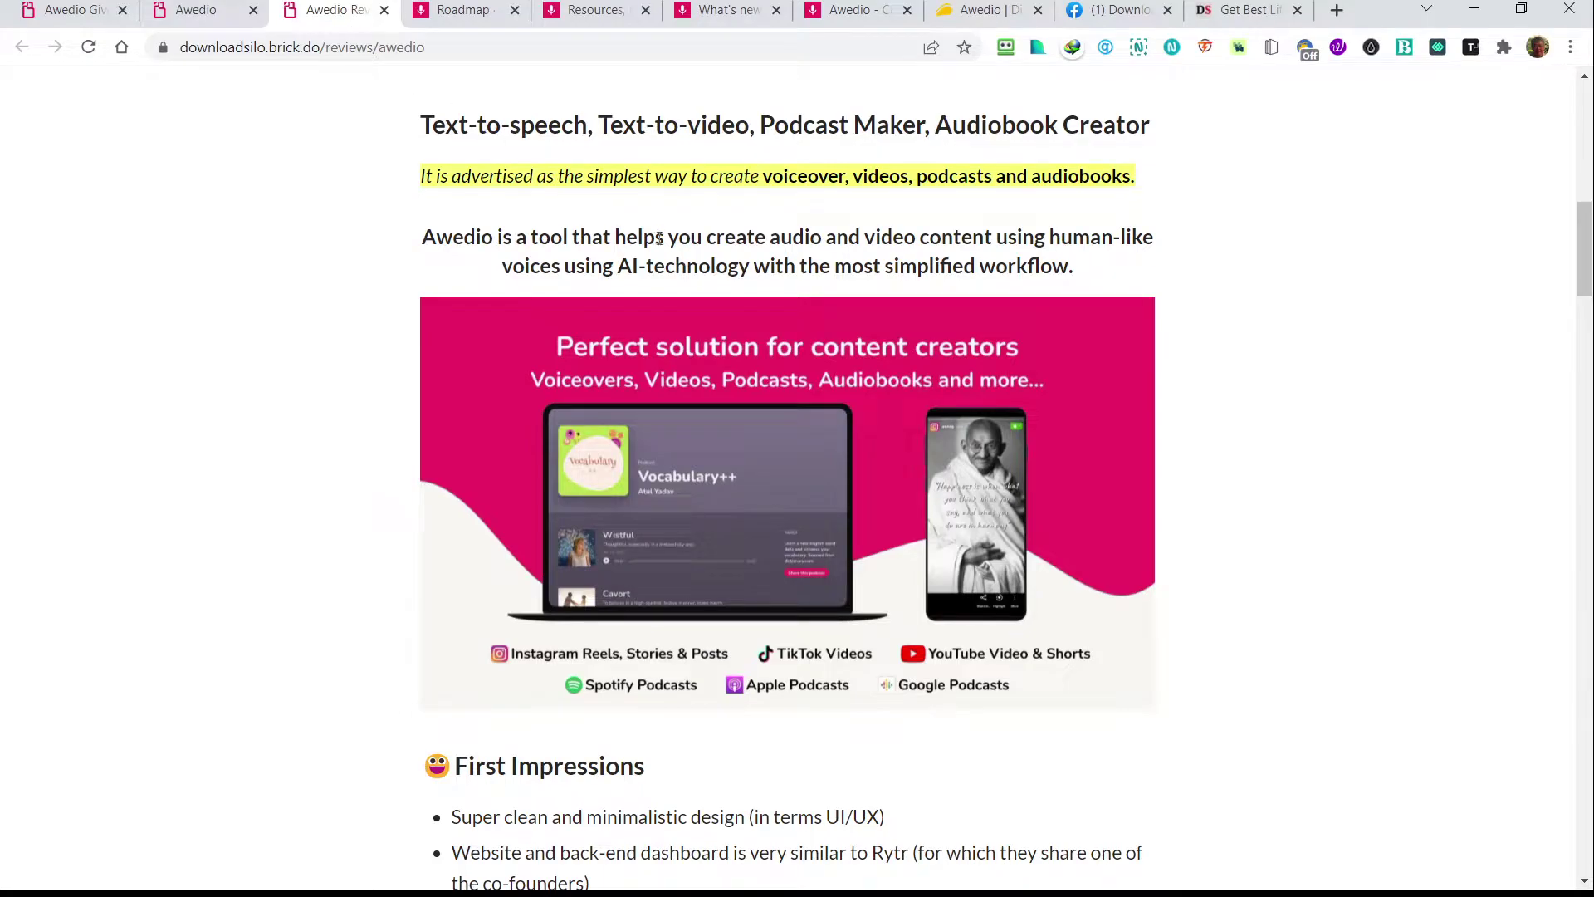
pyautogui.scroll(-6, 1213, 496)
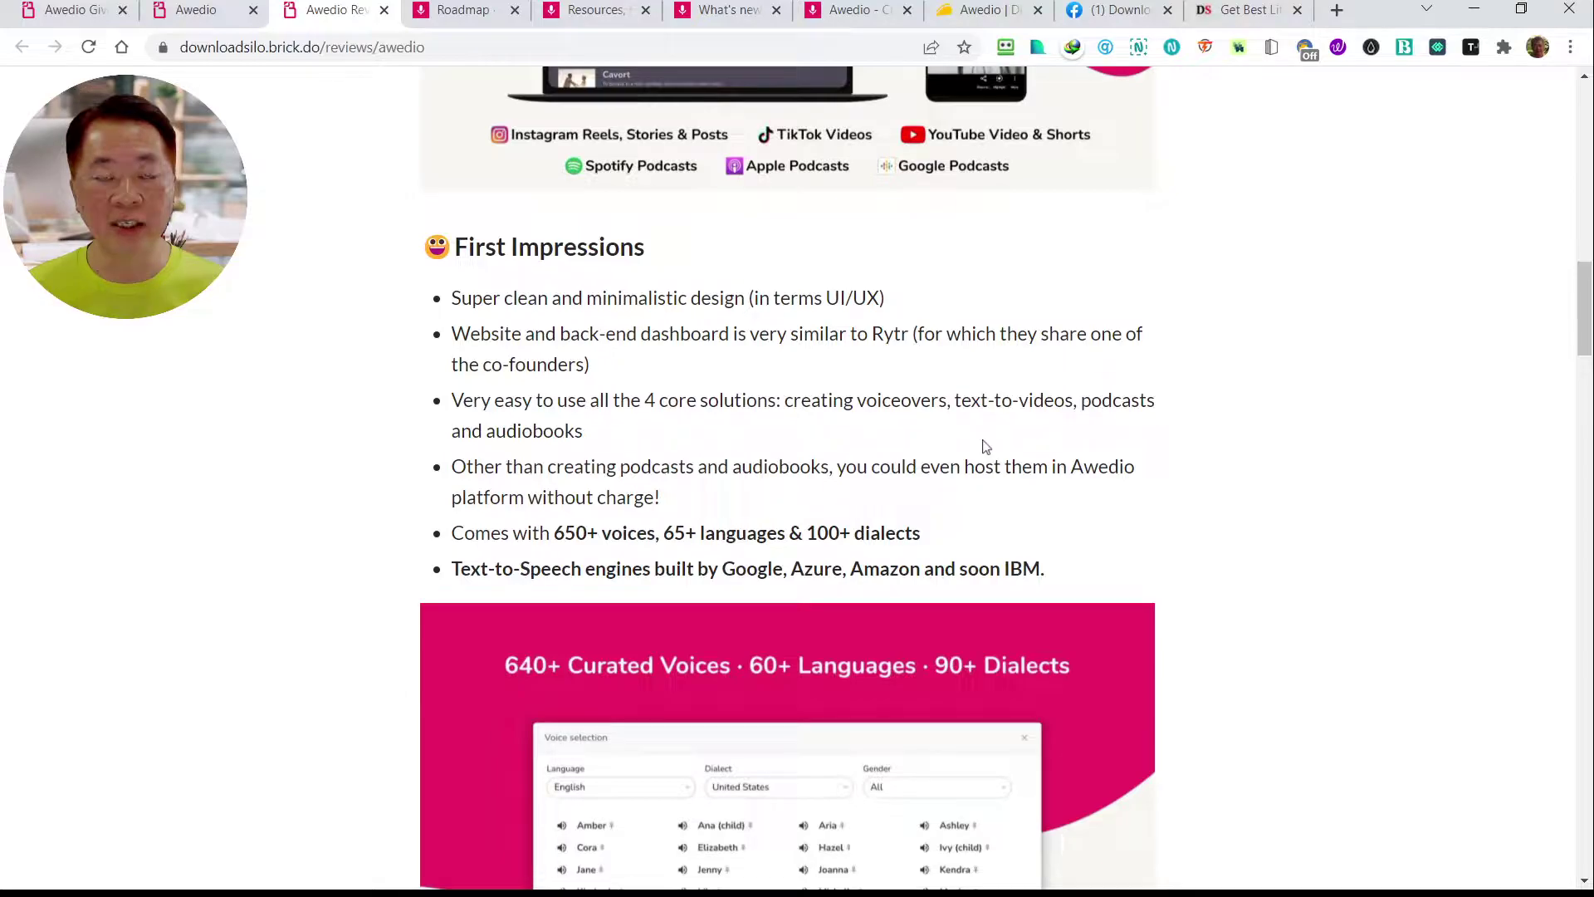
pyautogui.scroll(7, 984, 446)
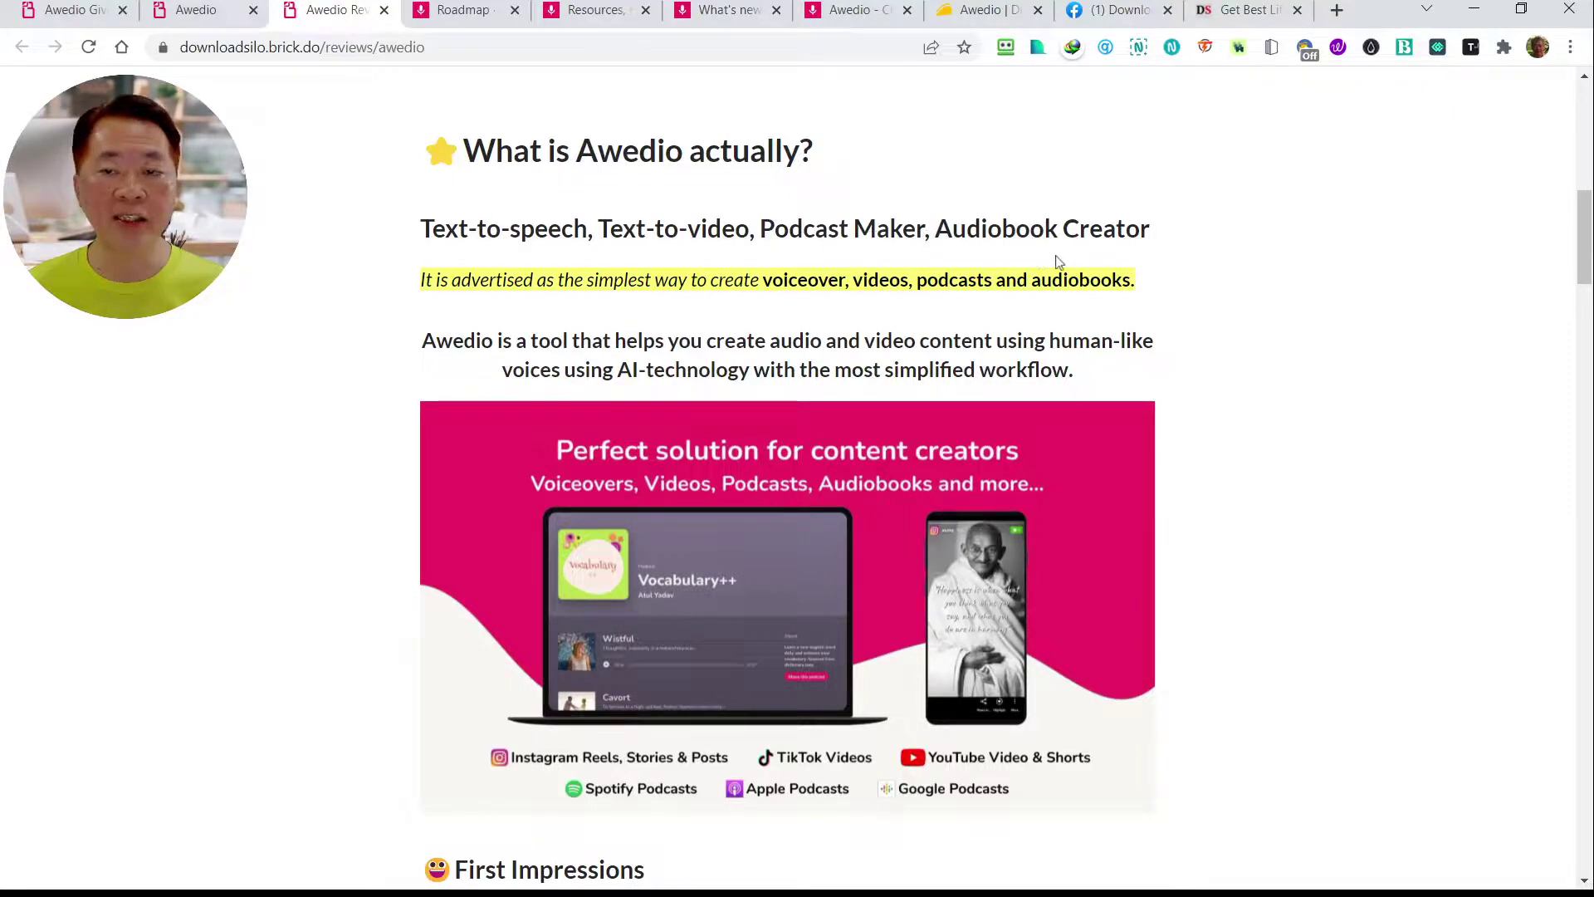
pyautogui.scroll(-7, 1024, 389)
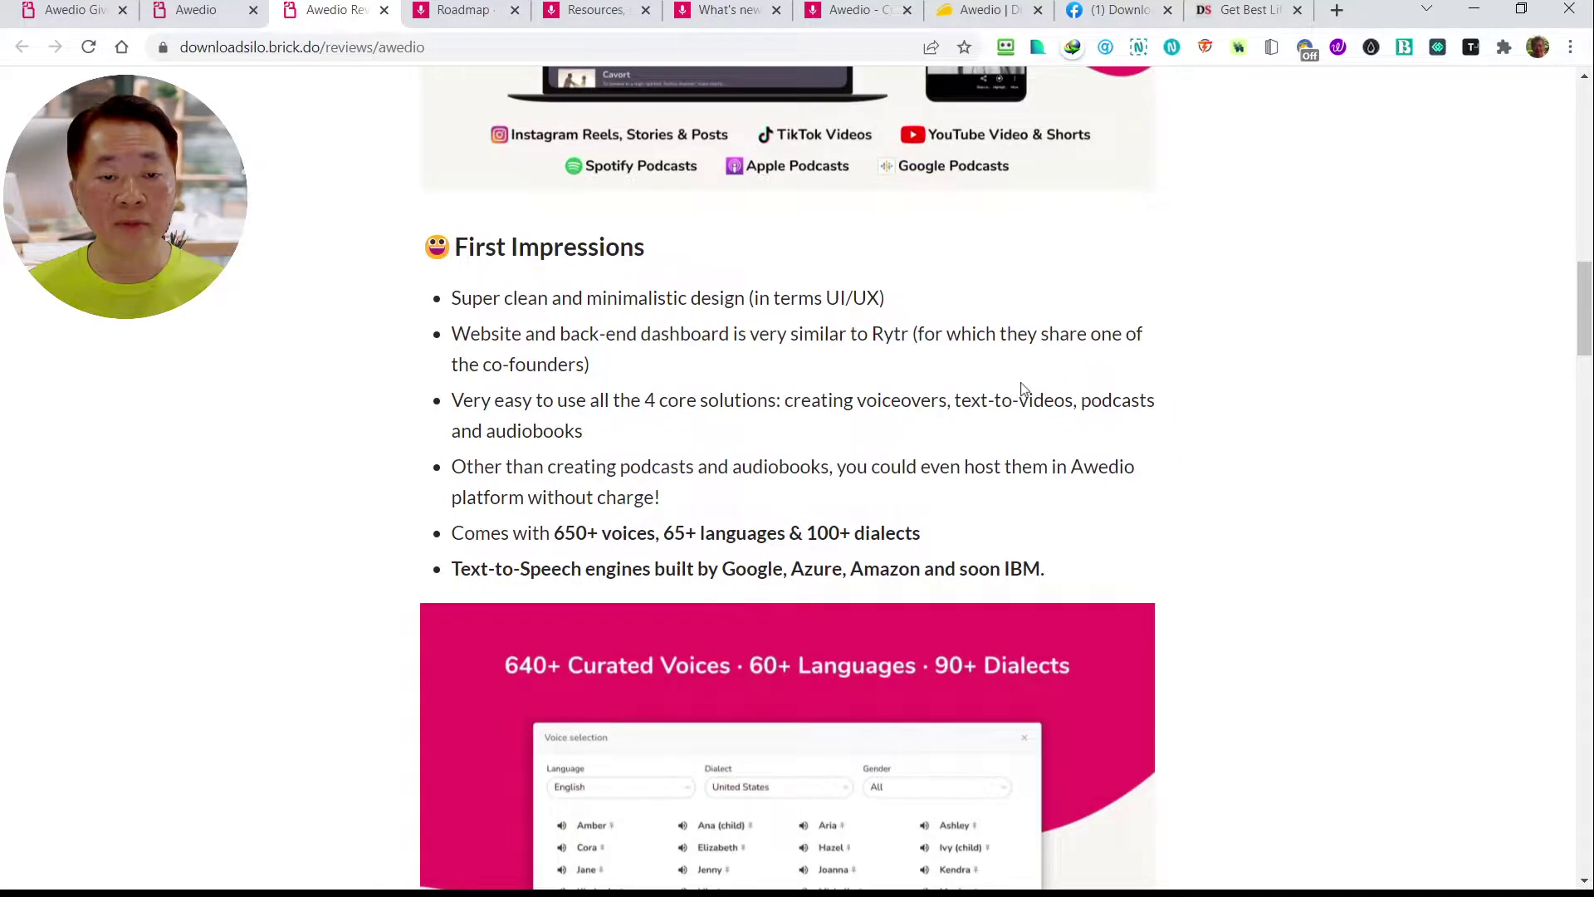
# Scroll past the voice-selection image to the Pros list of 650+ voices and 65+ languages
pyautogui.scroll(-1, 1024, 389)
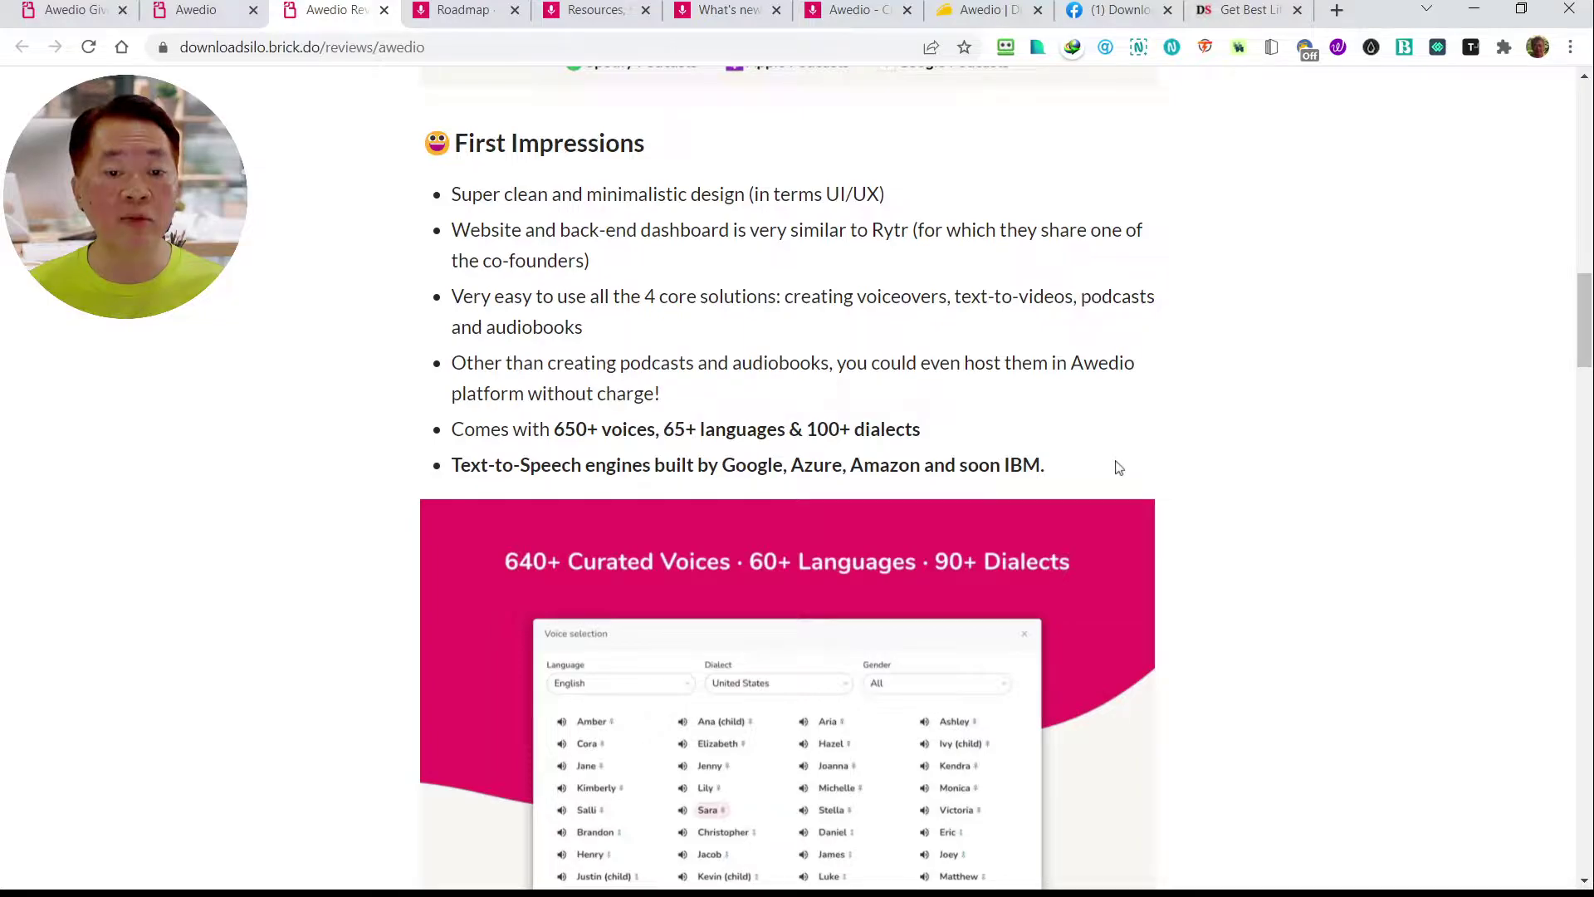
pyautogui.scroll(-3, 1118, 467)
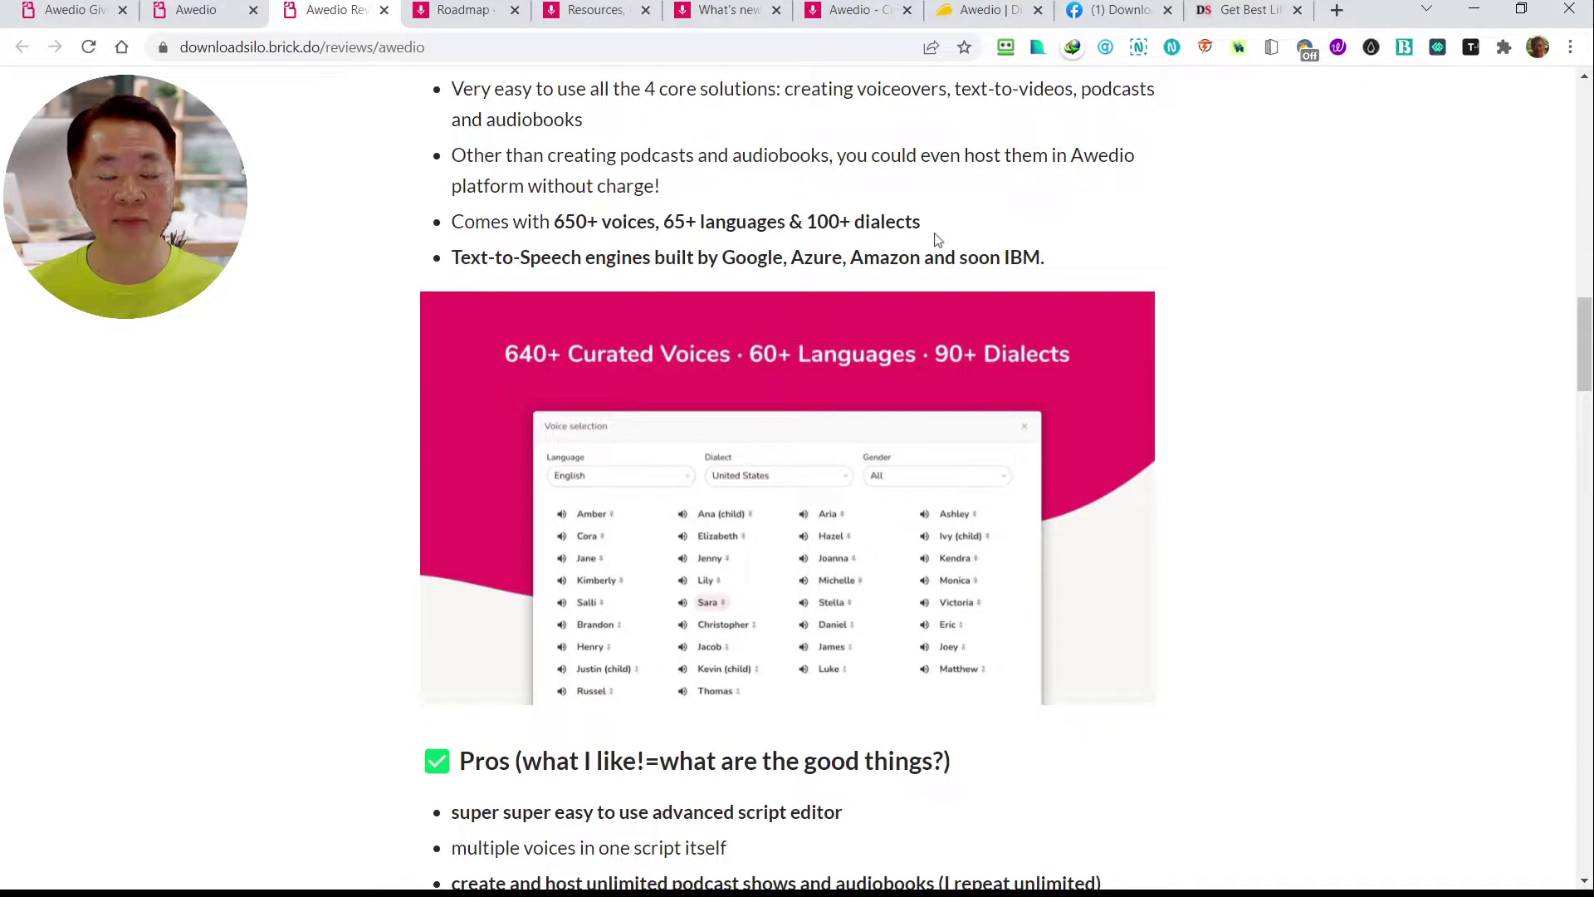
pyautogui.scroll(-5, 935, 240)
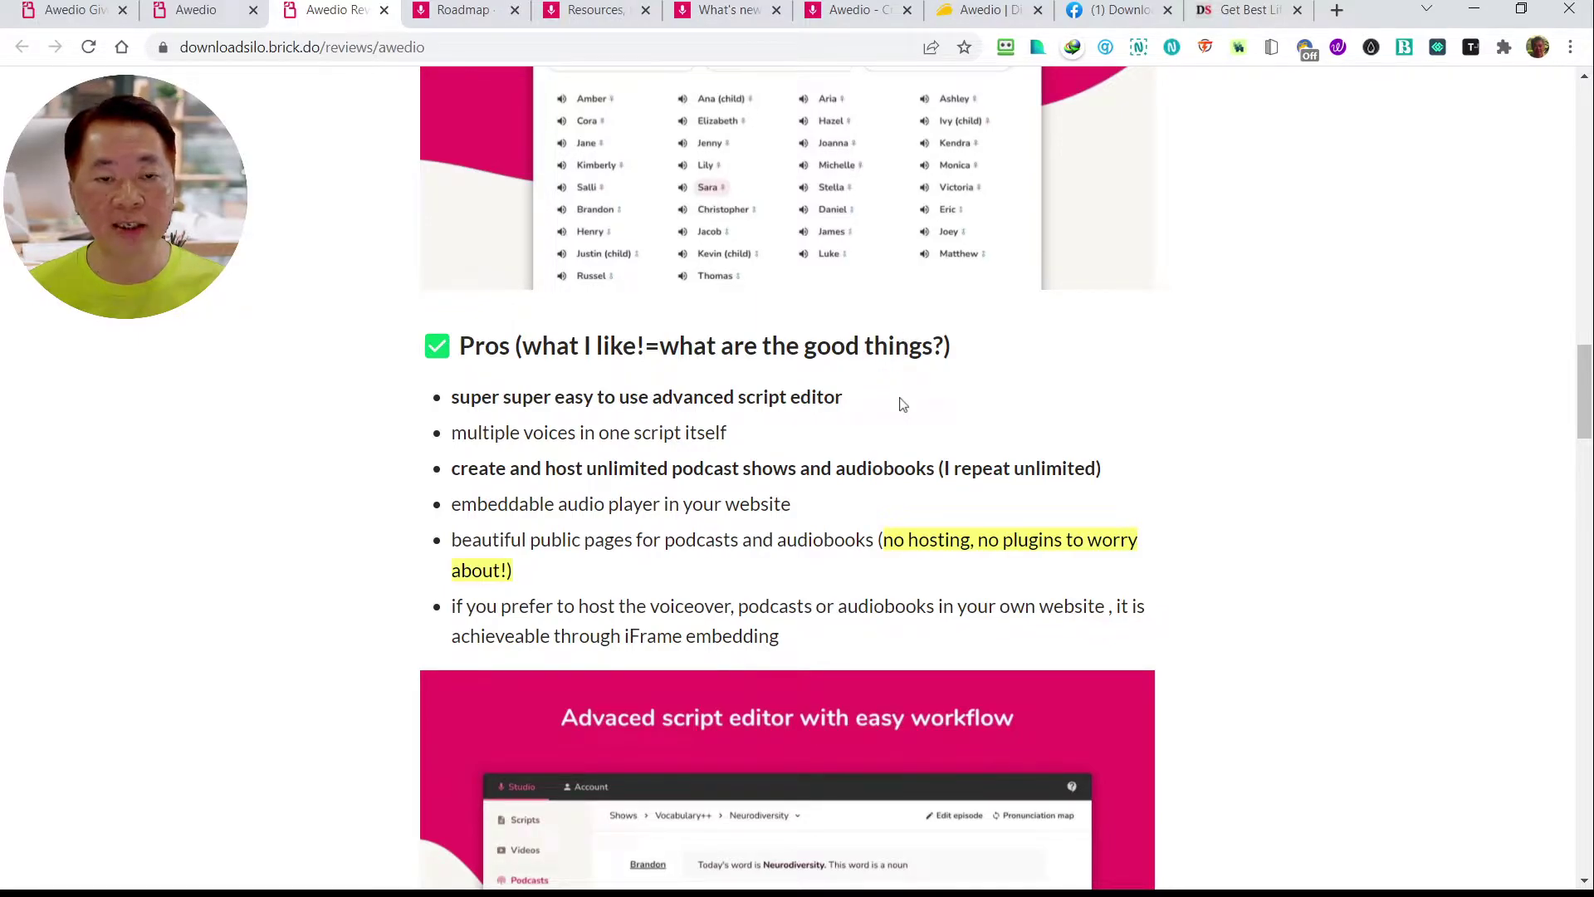
pyautogui.scroll(-1, 1001, 415)
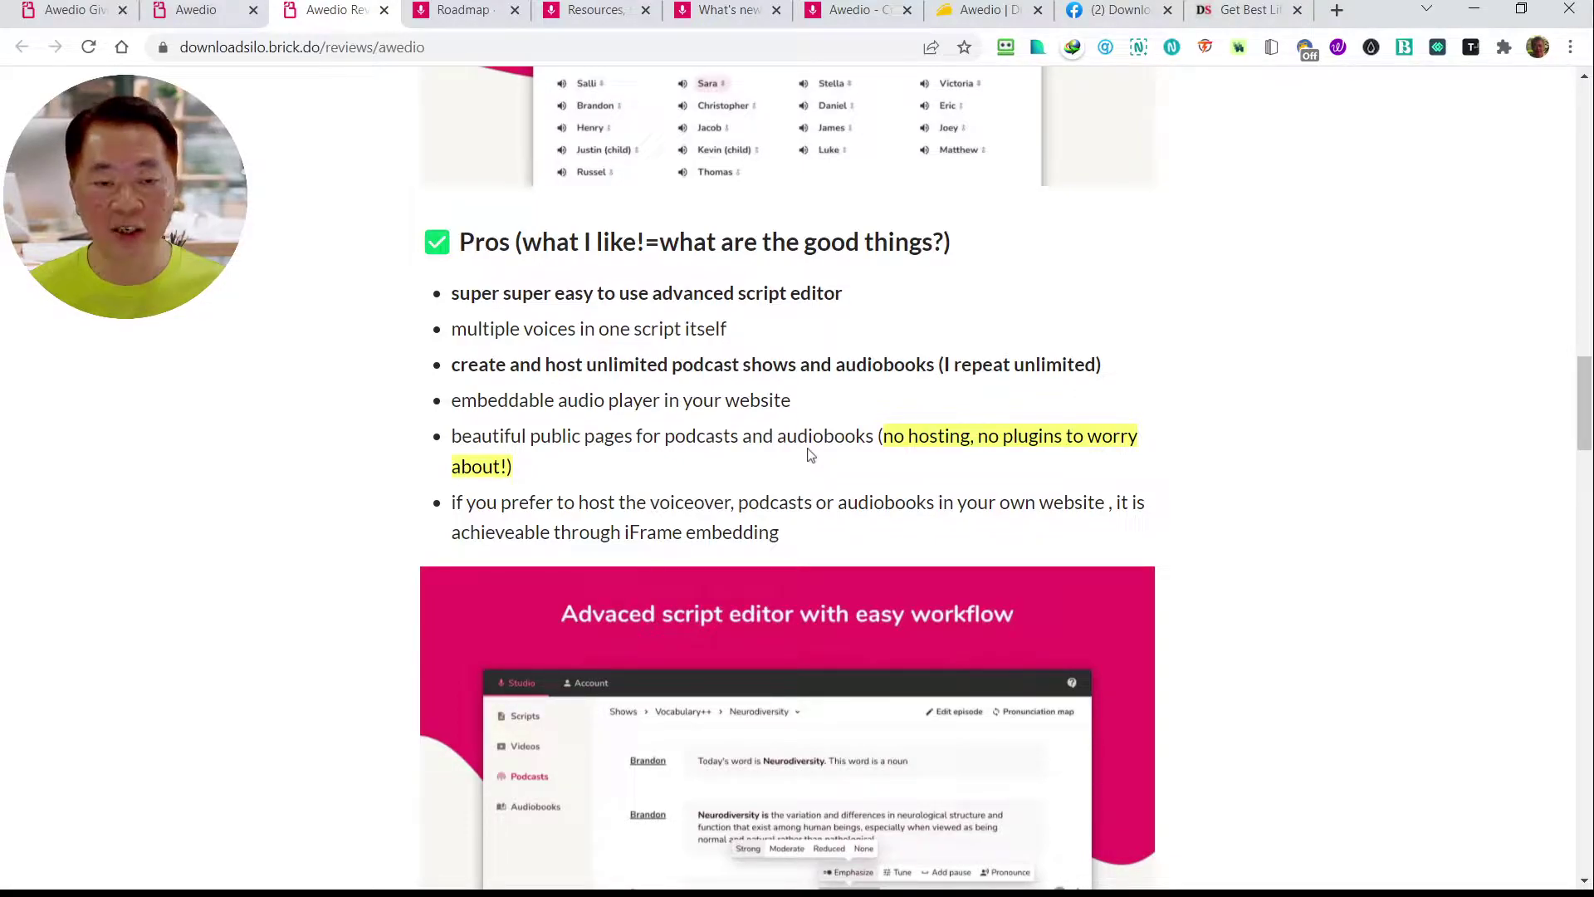
pyautogui.scroll(-1, 810, 455)
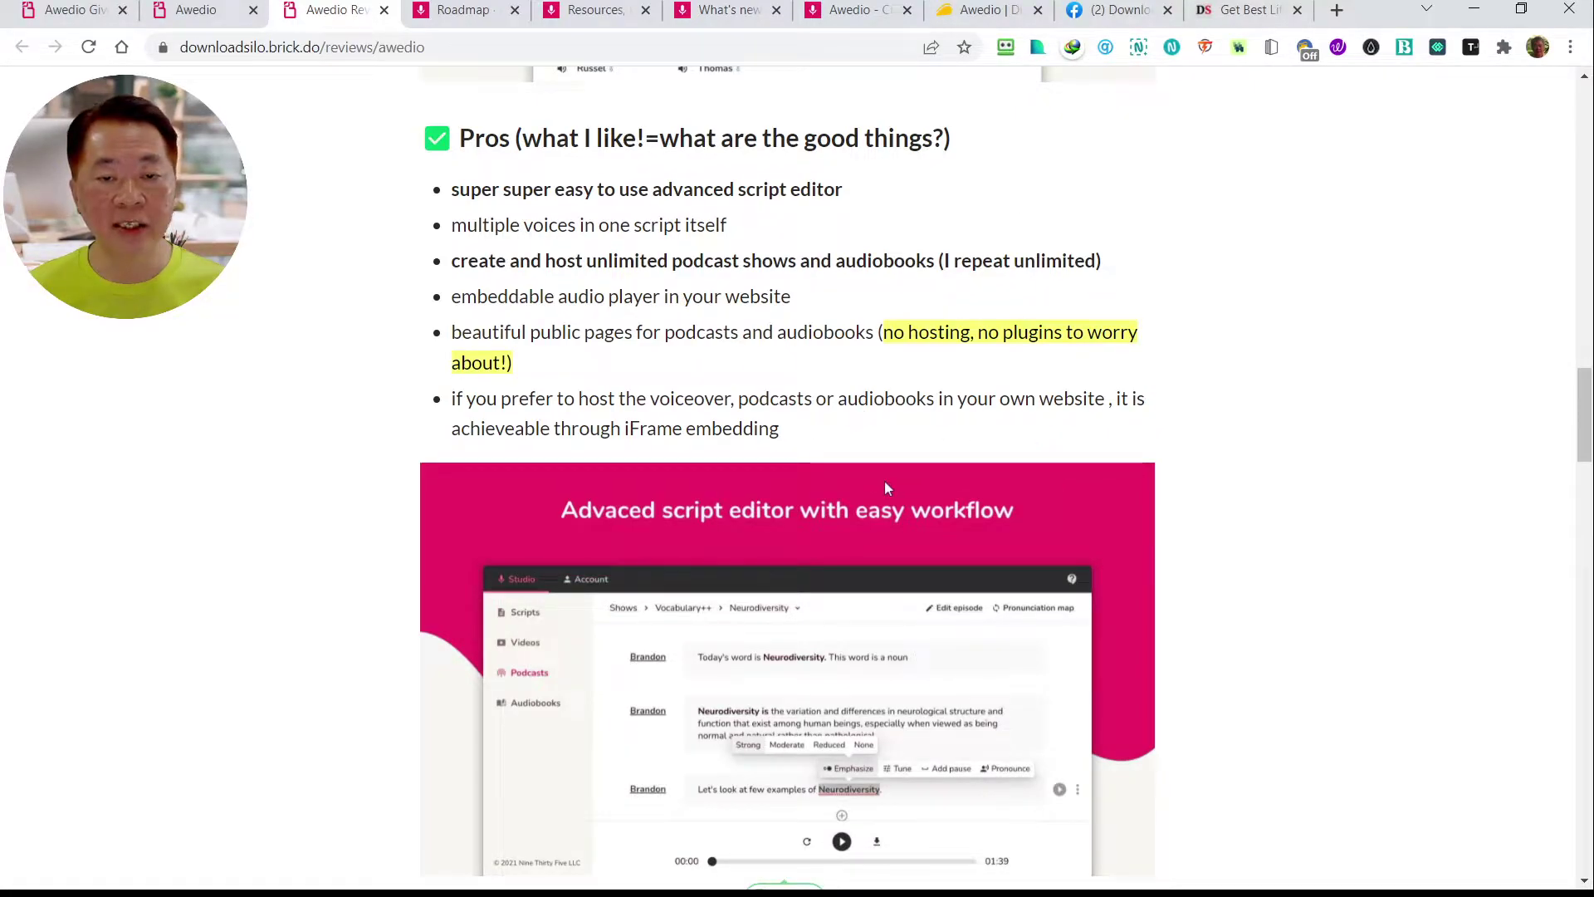
pyautogui.scroll(-3, 937, 487)
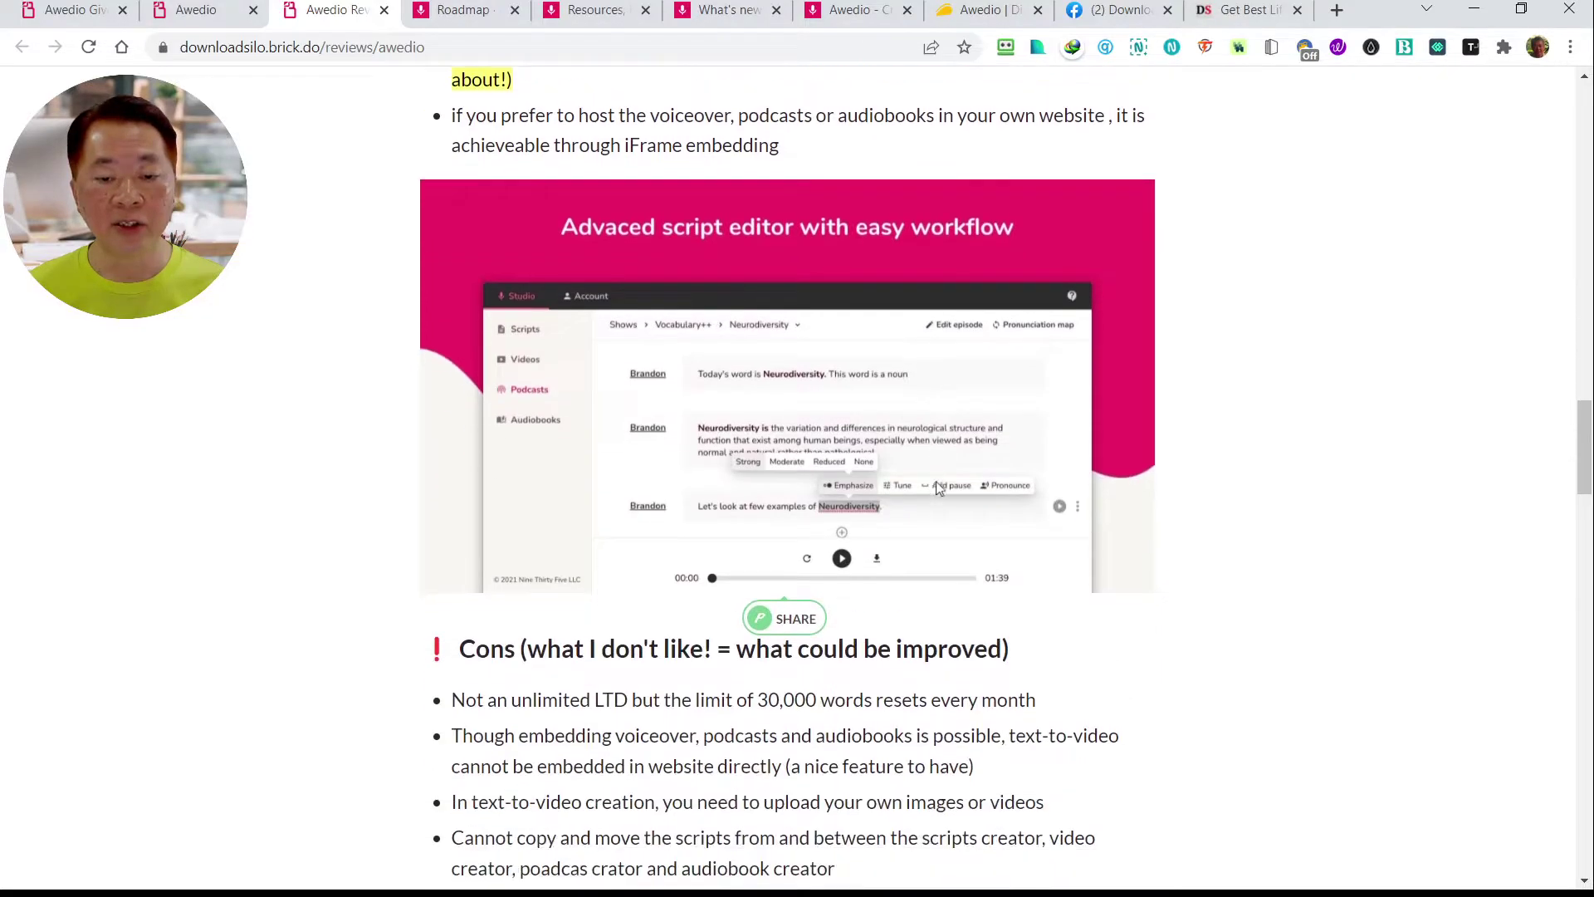
pyautogui.scroll(6, 937, 487)
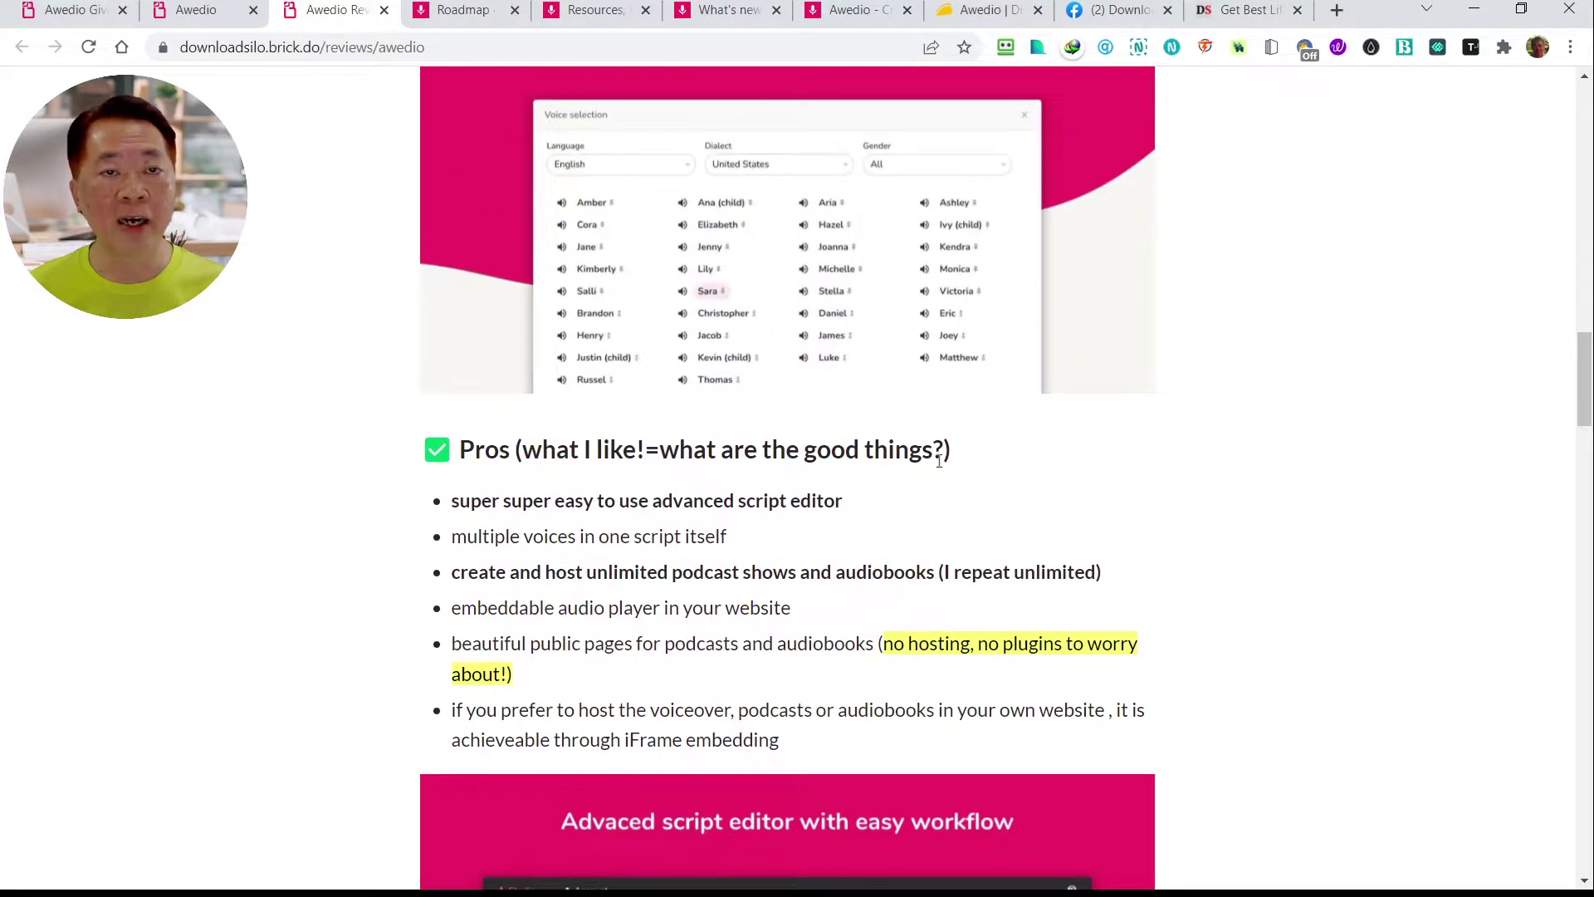
# In the Awedio studio, browse Videos, Podcasts and Audiobooks, then open the Scripts 'Testing' folder
pyautogui.click(848, 16)
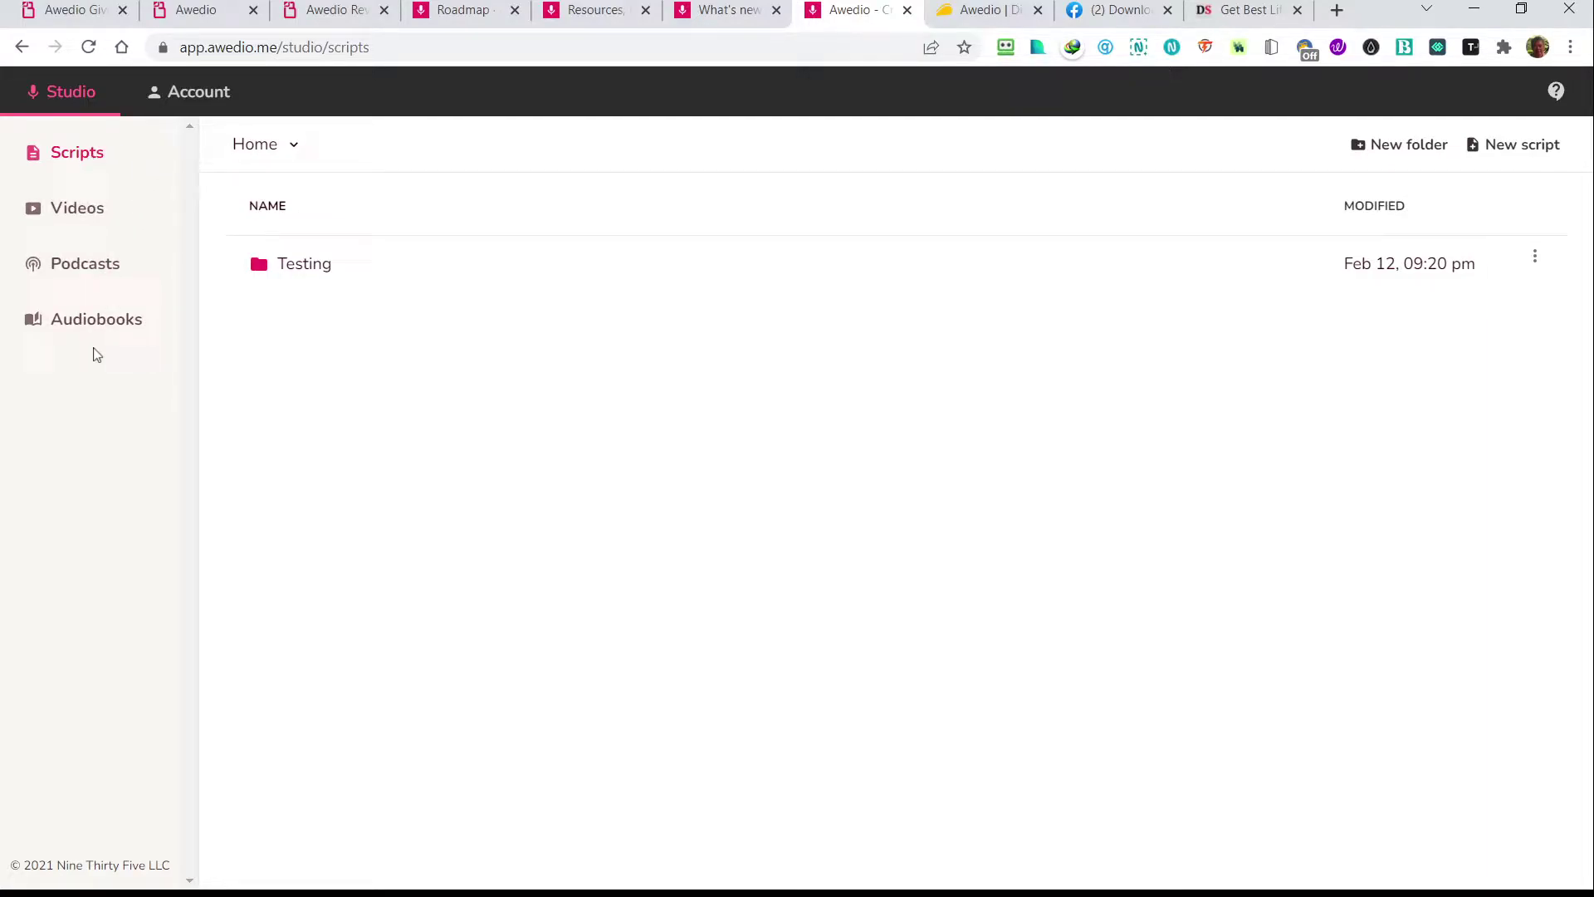
pyautogui.click(91, 217)
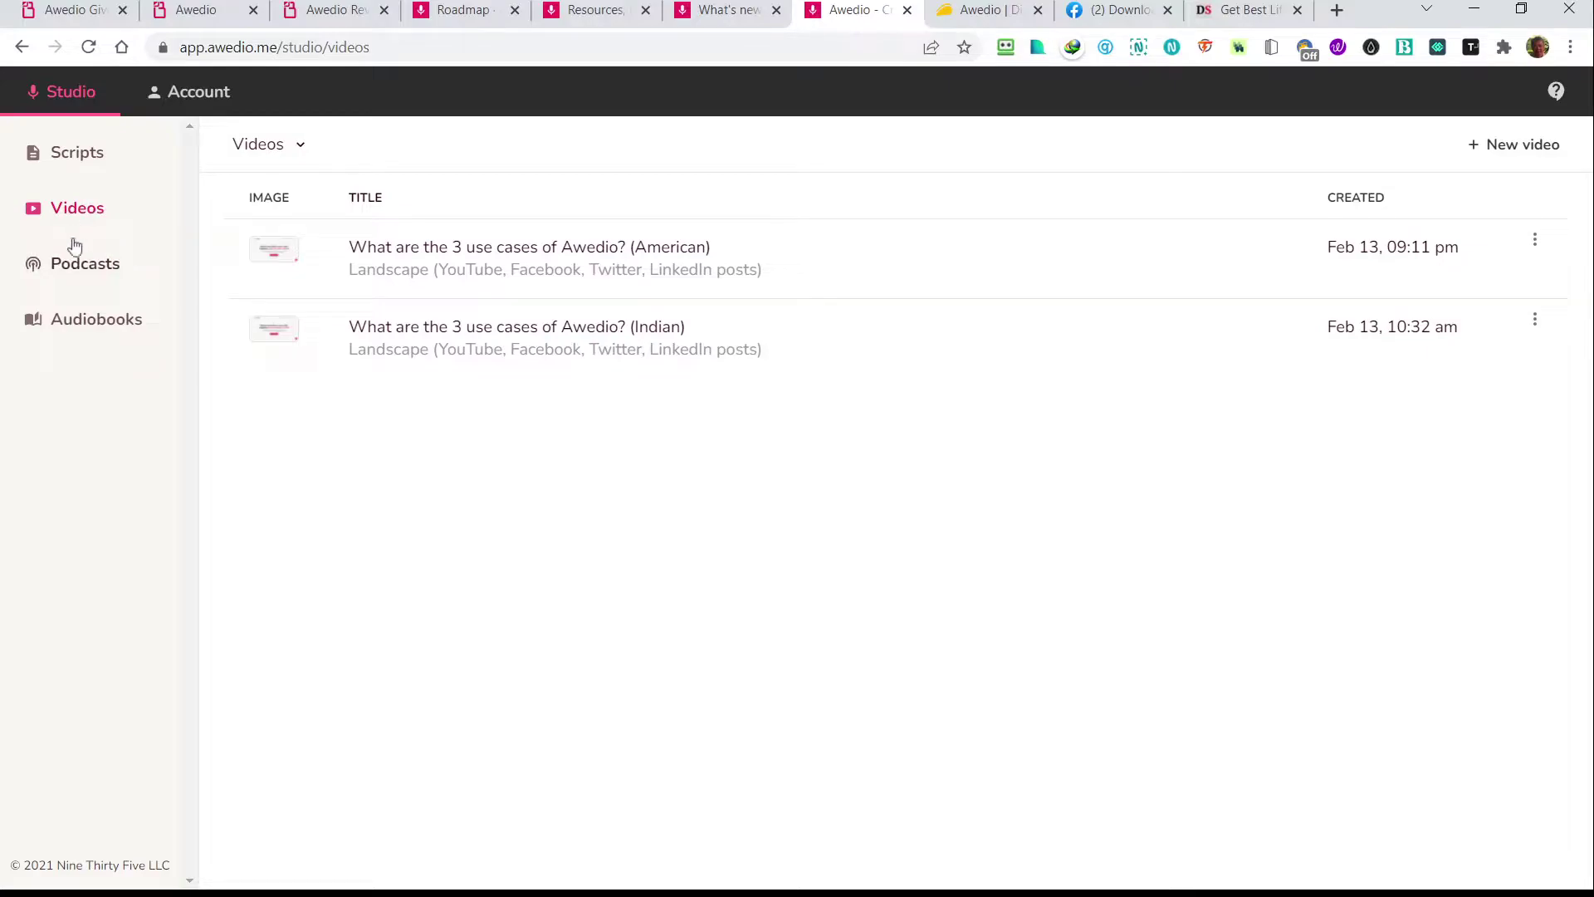
pyautogui.click(95, 271)
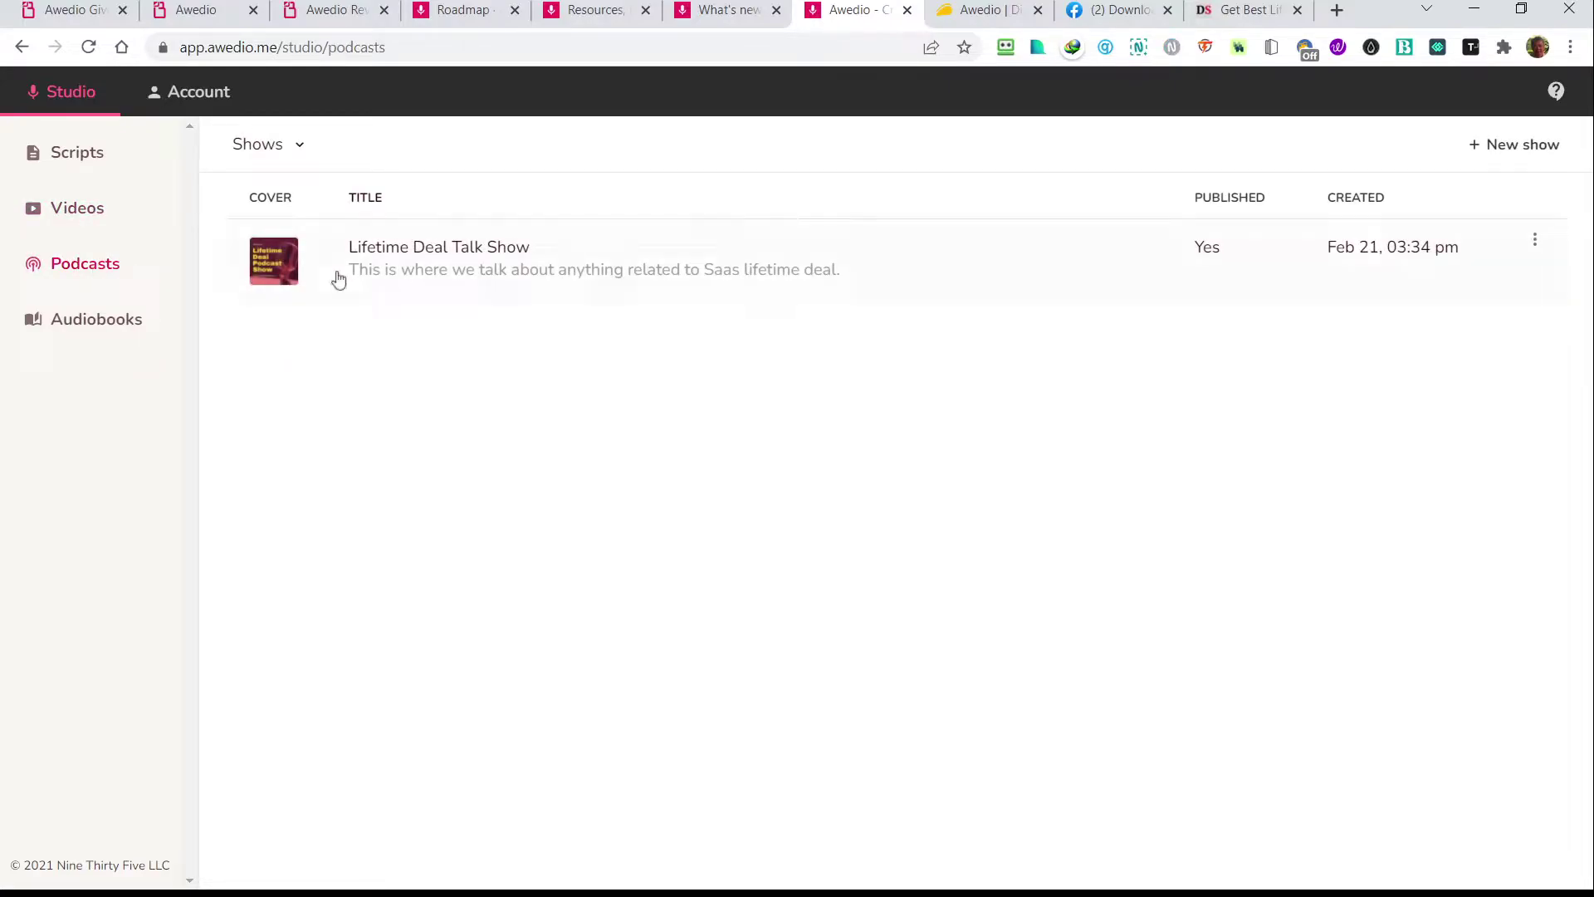
pyautogui.click(111, 329)
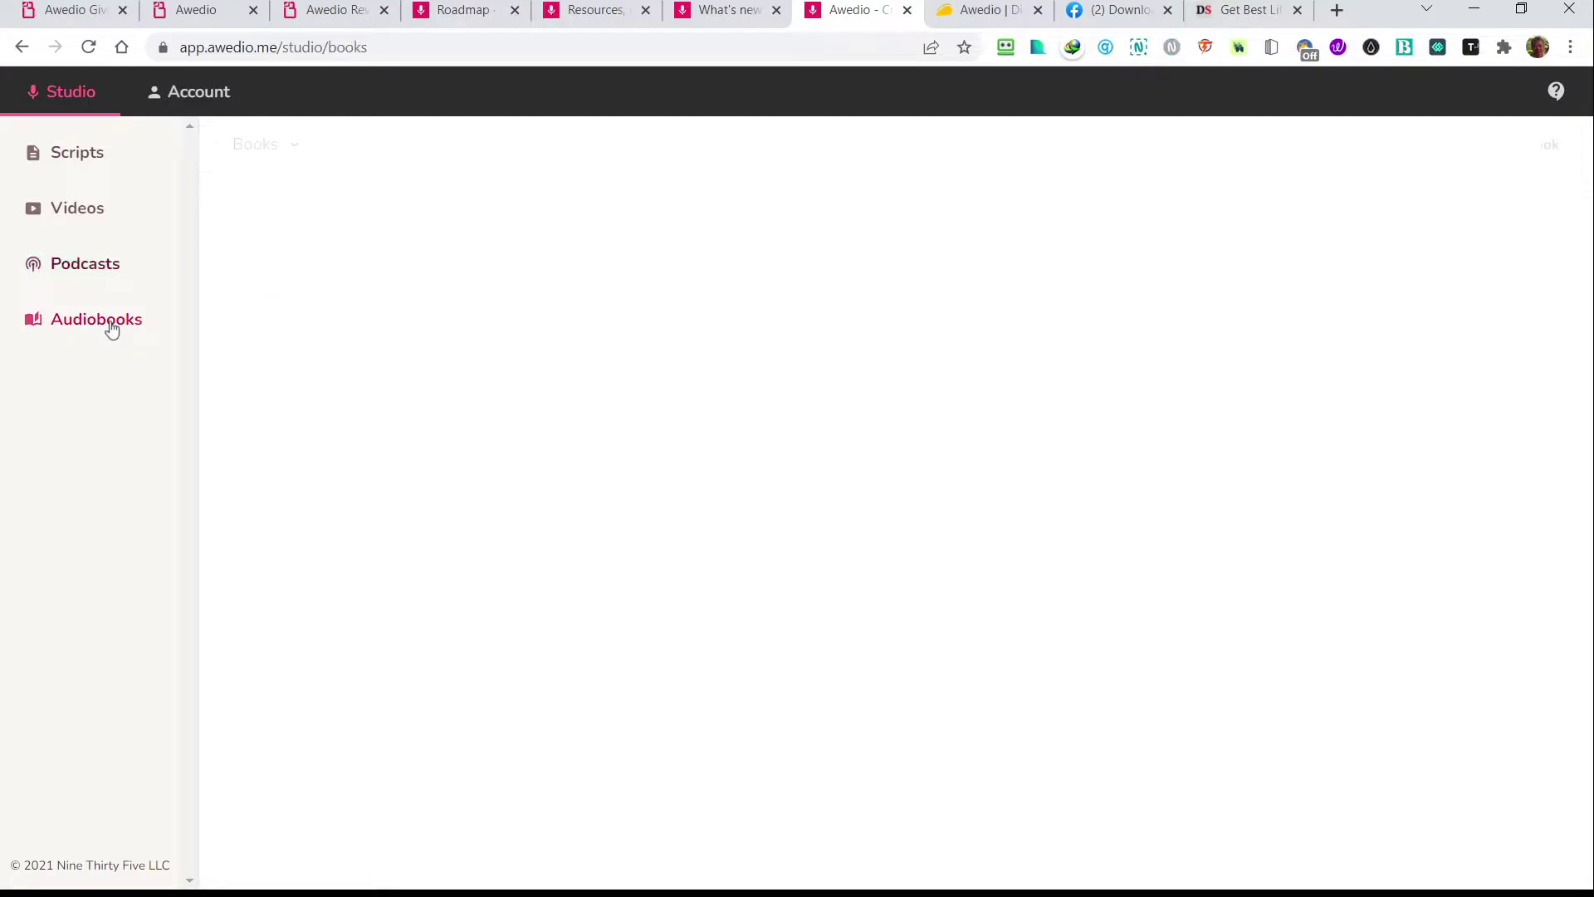
pyautogui.click(93, 164)
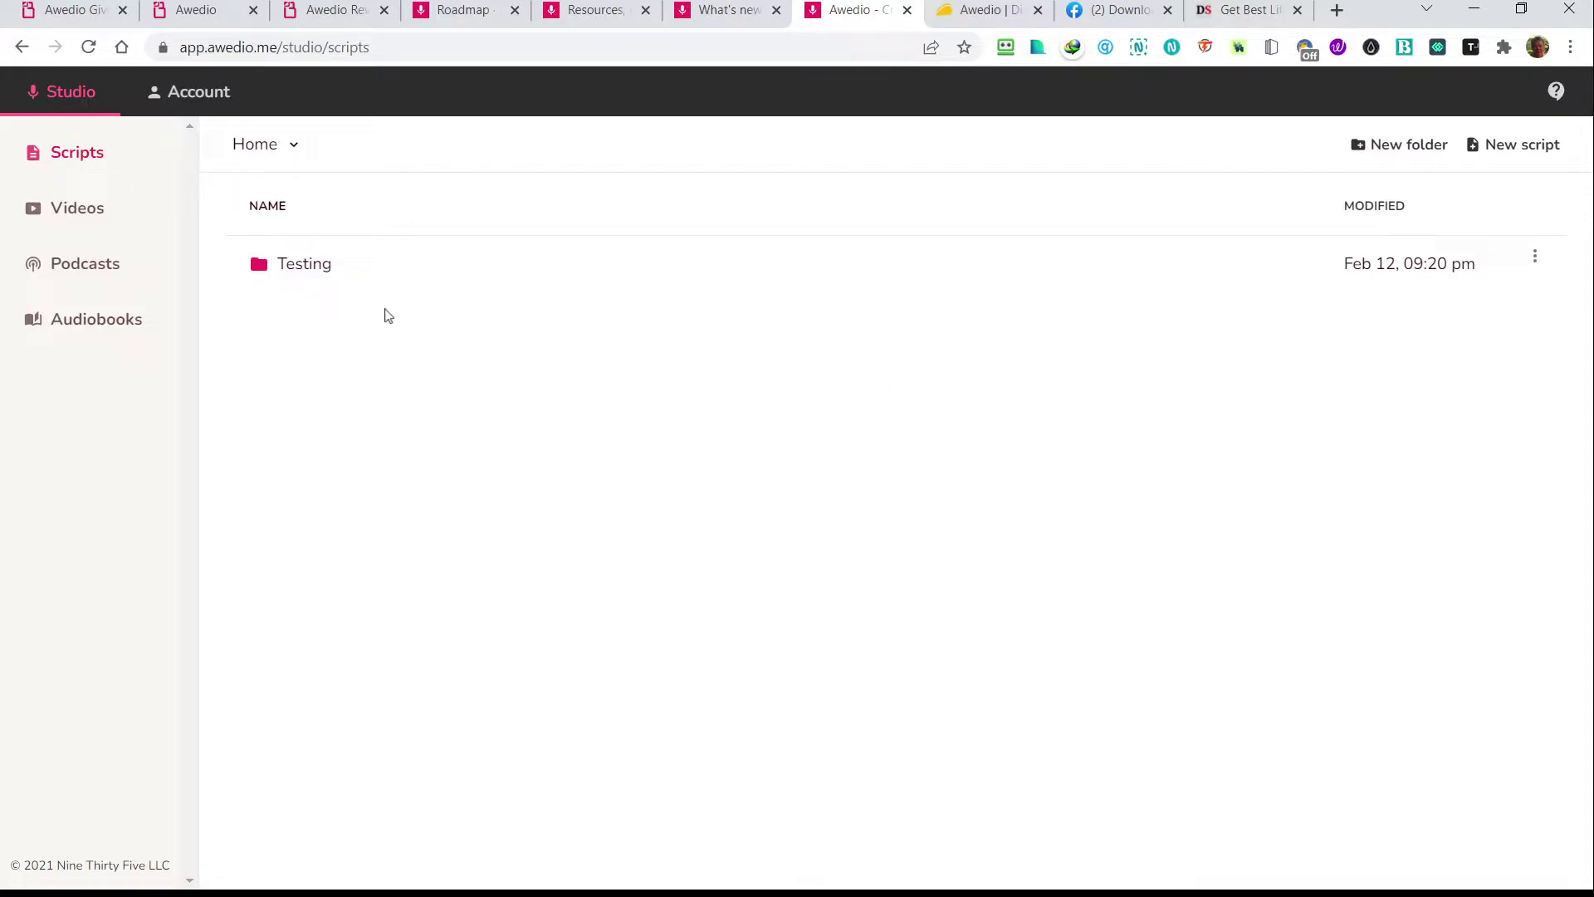
pyautogui.click(301, 269)
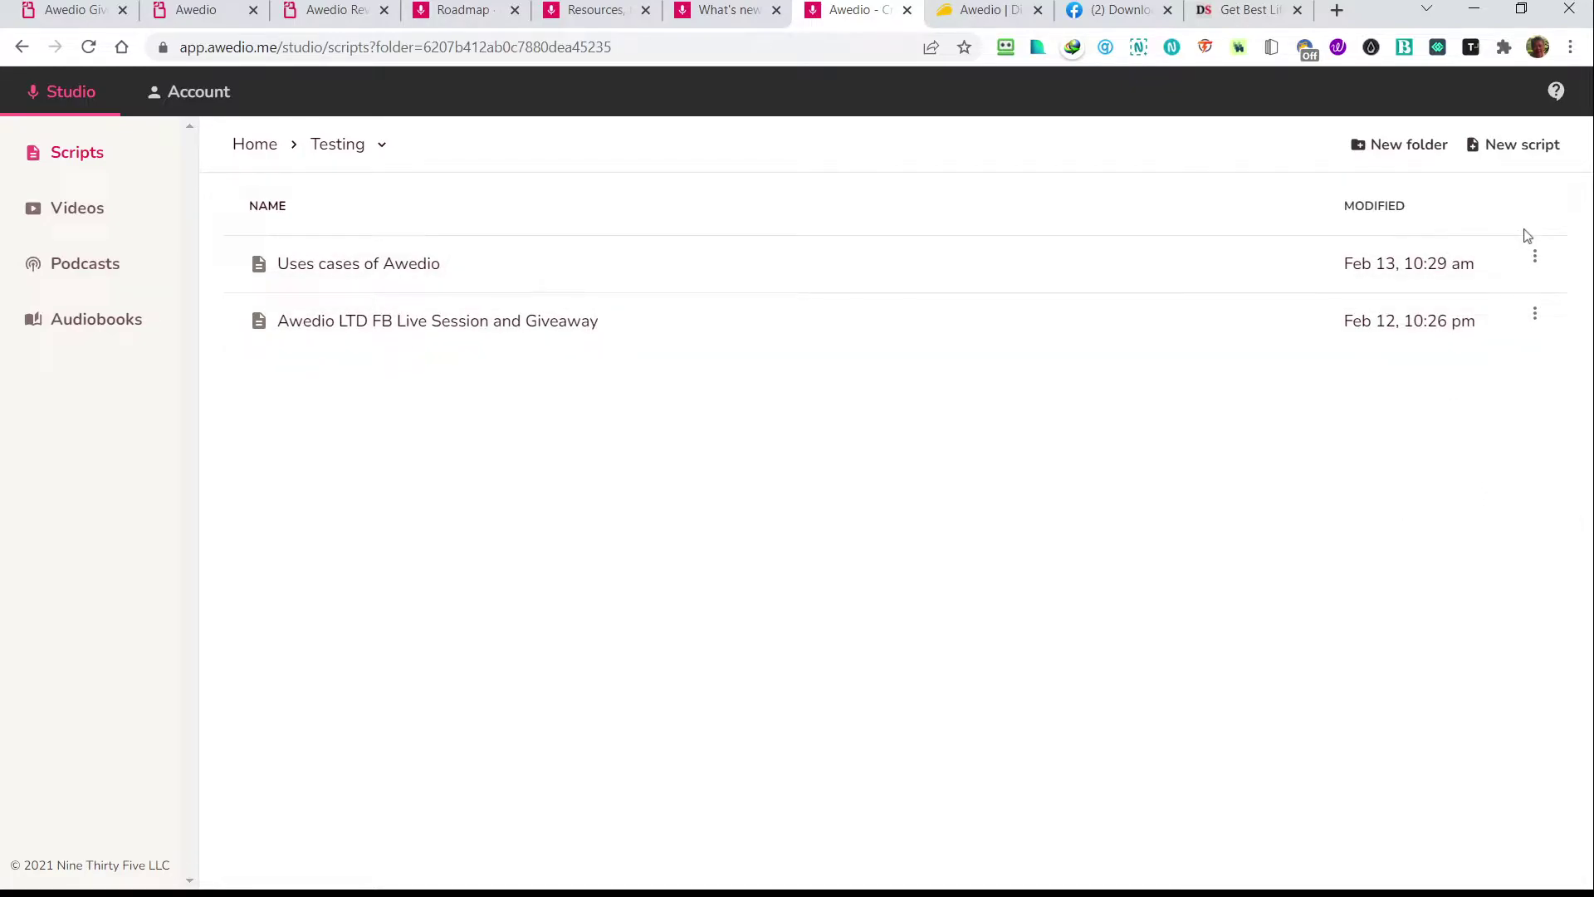
# Create a new script named 'Testing' in the folder
pyautogui.click(1532, 146)
pyautogui.write('Testing')
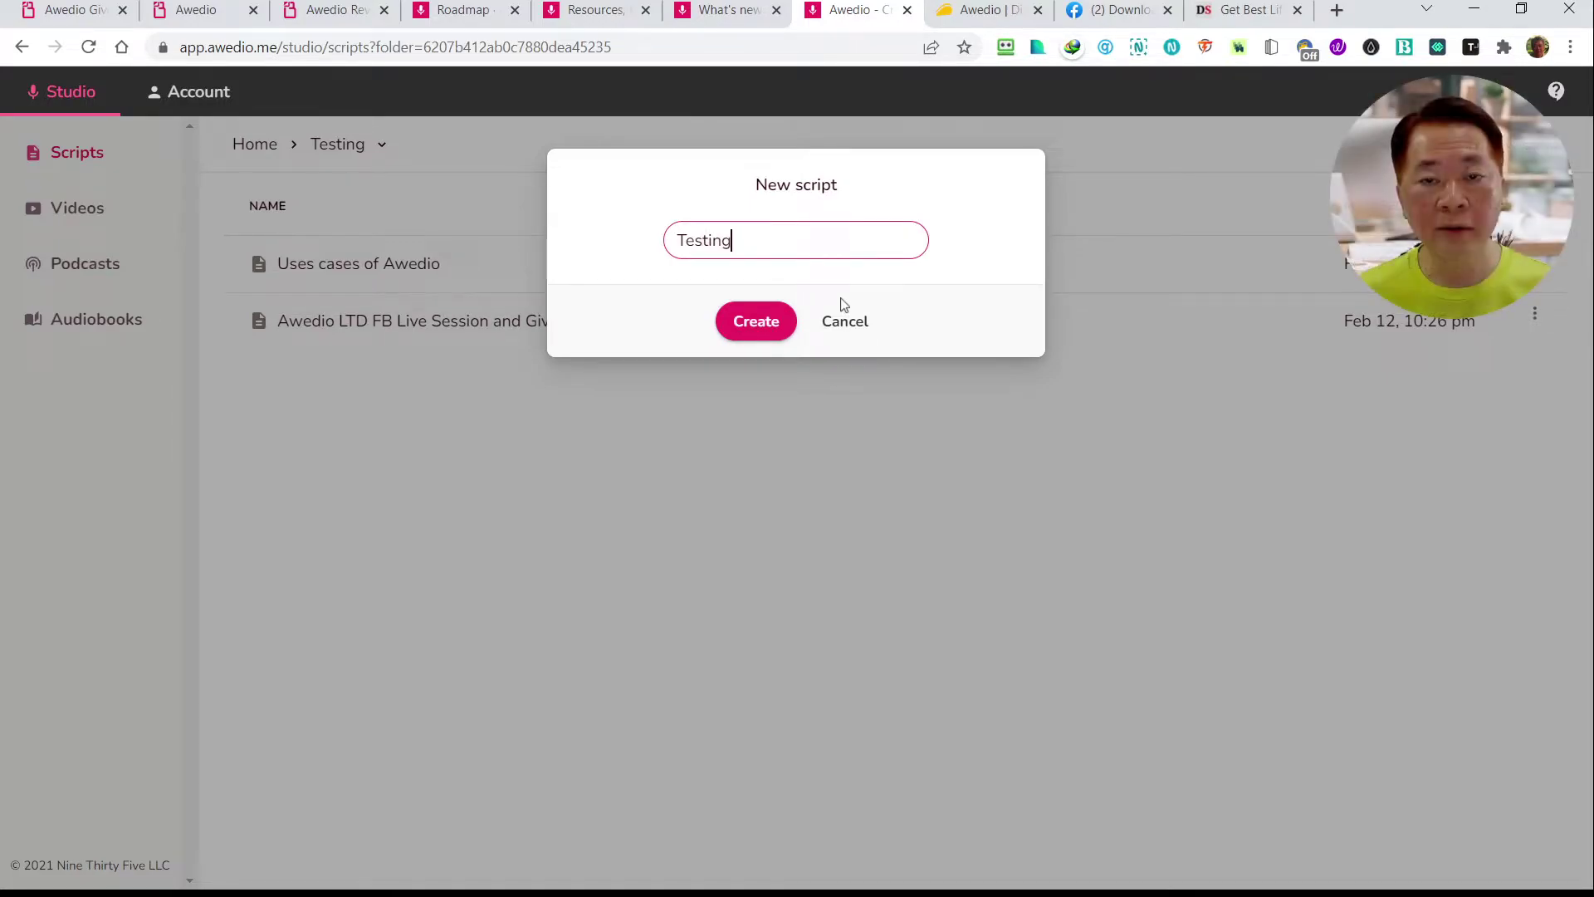
pyautogui.click(764, 328)
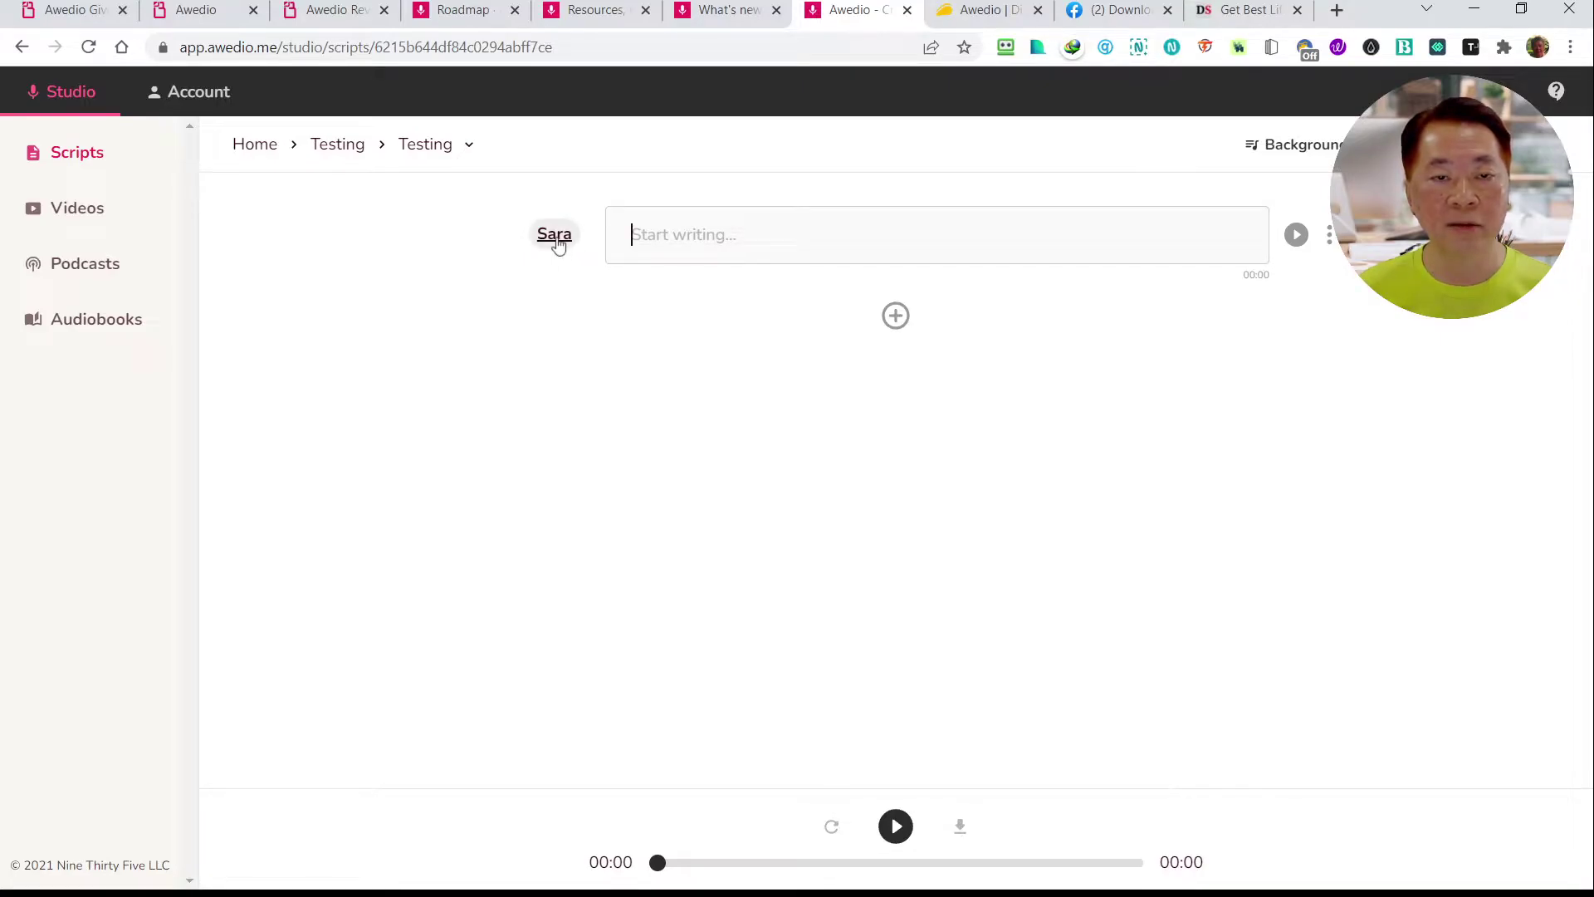
# Filter the voice selection to Female voices and preview Sara, keeping her as the voice
pyautogui.click(555, 236)
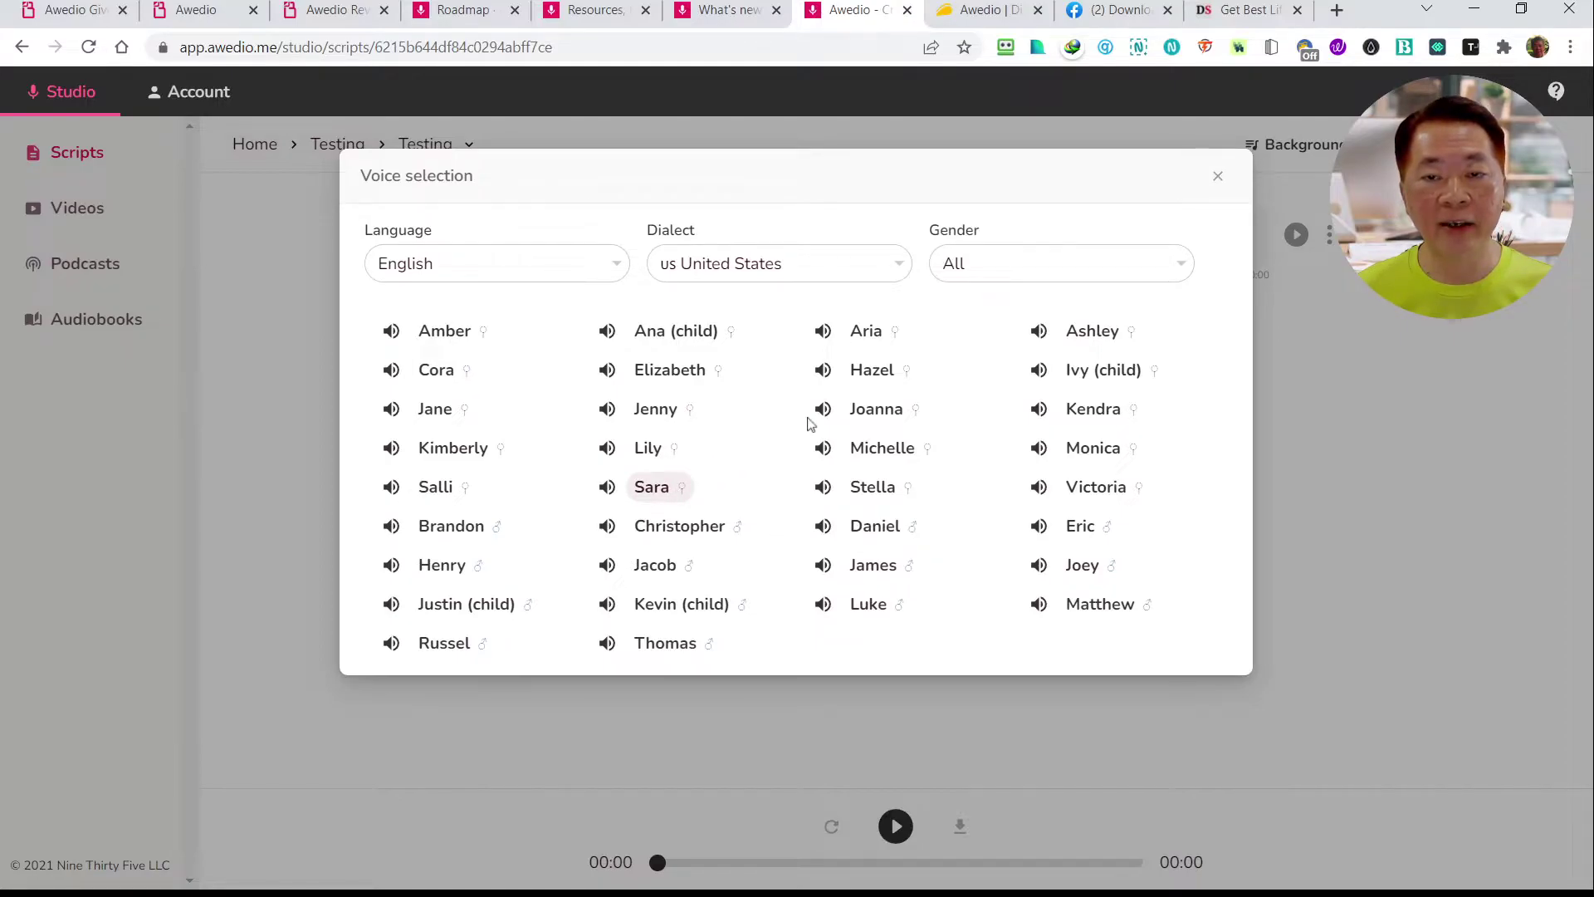
pyautogui.click(983, 258)
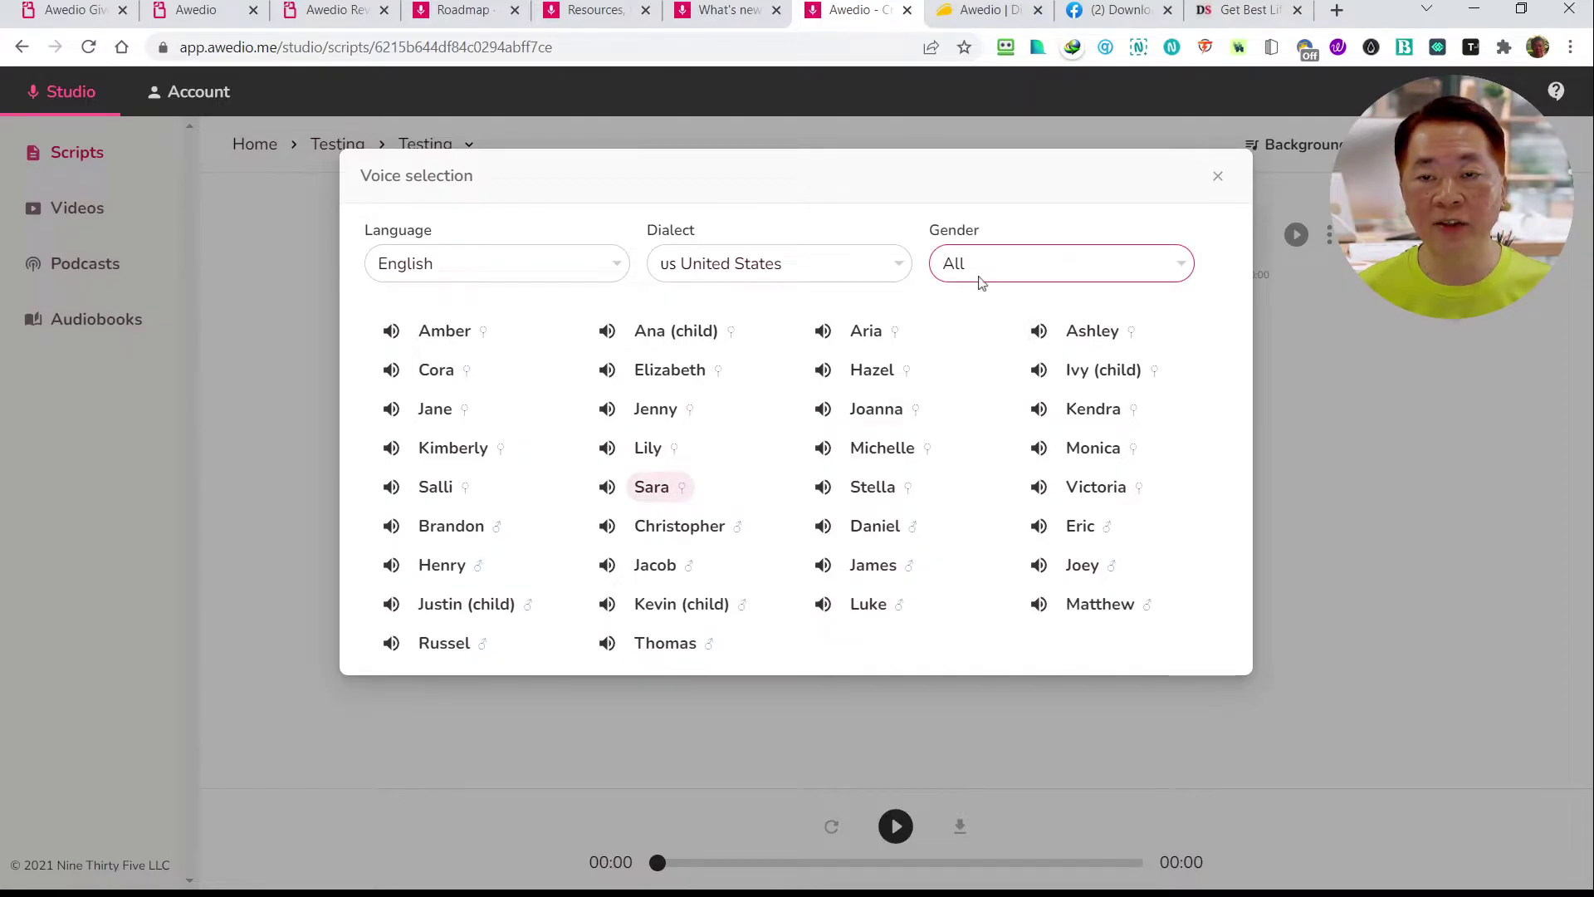
pyautogui.click(977, 345)
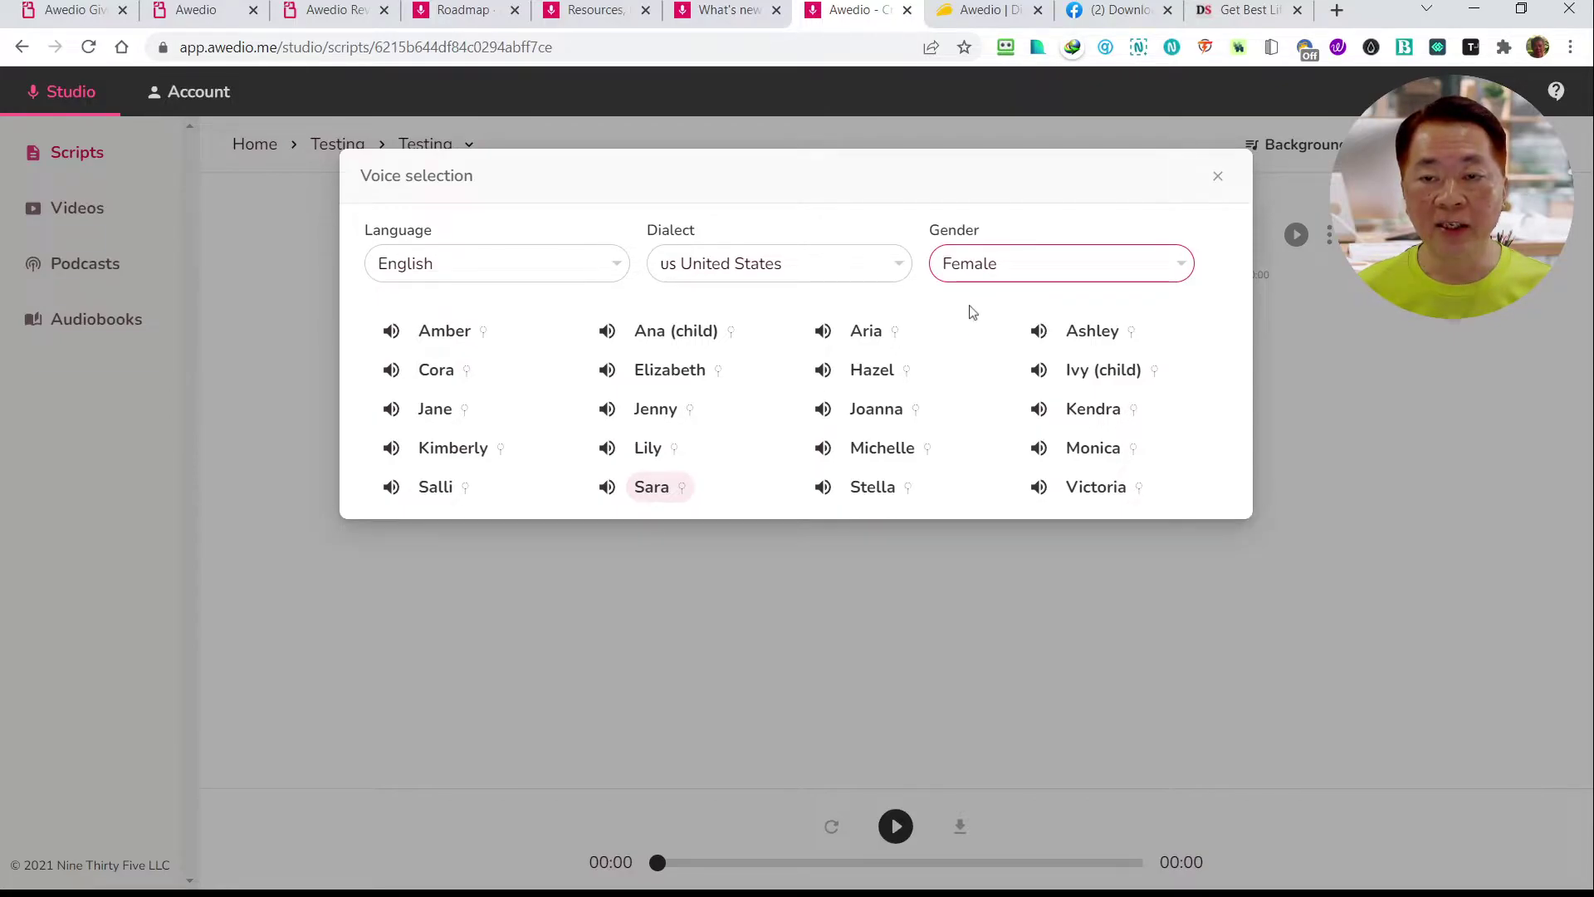
pyautogui.press('Down')
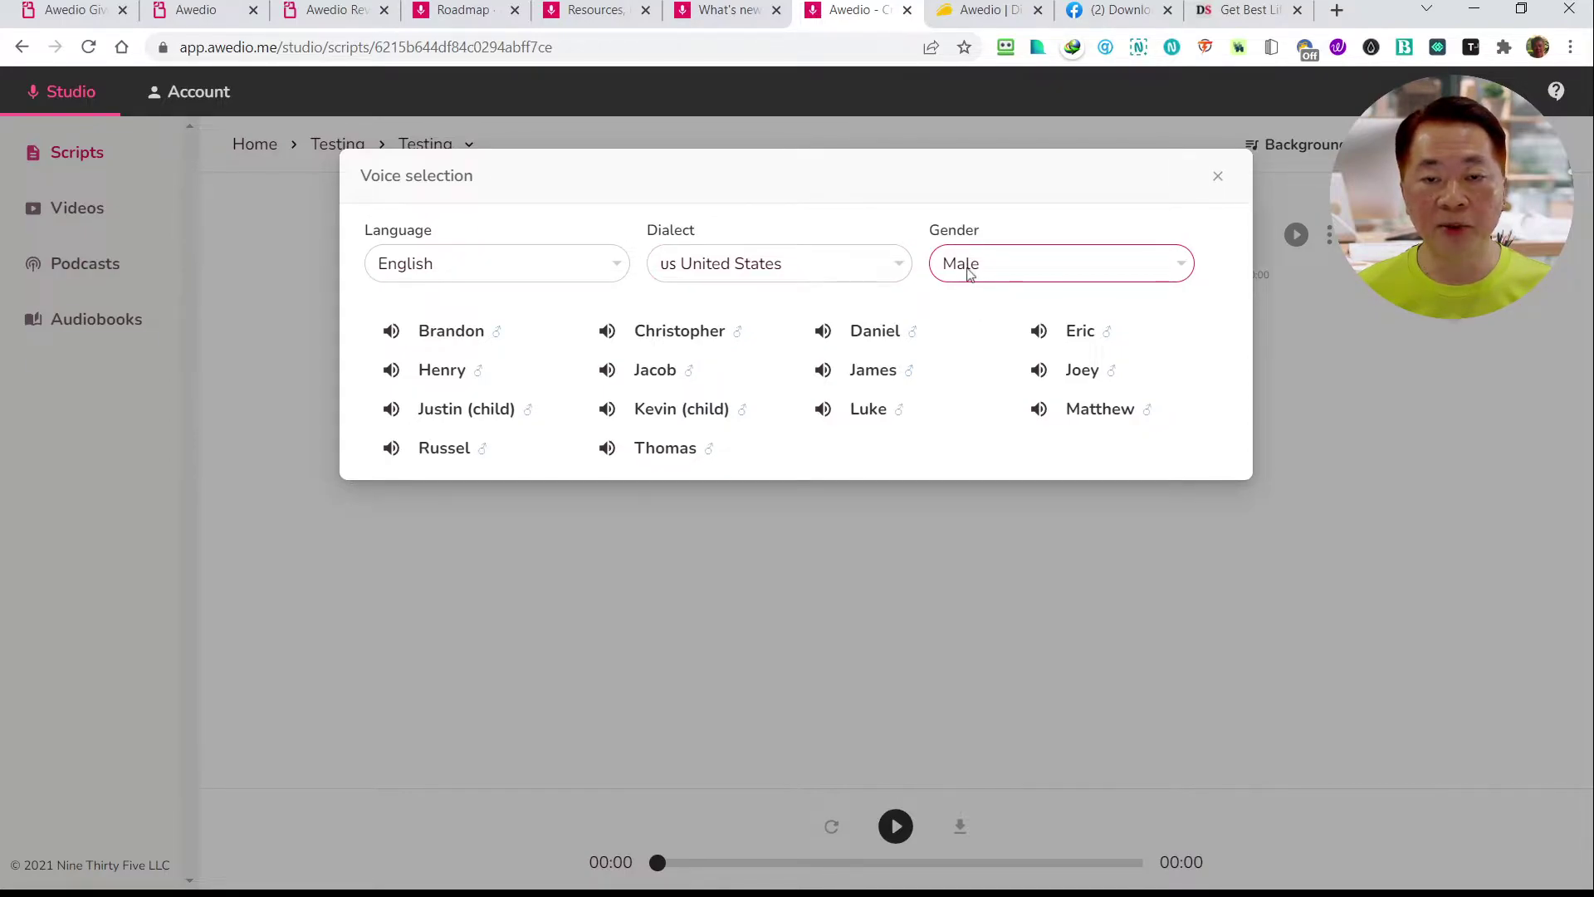
pyautogui.press('Up')
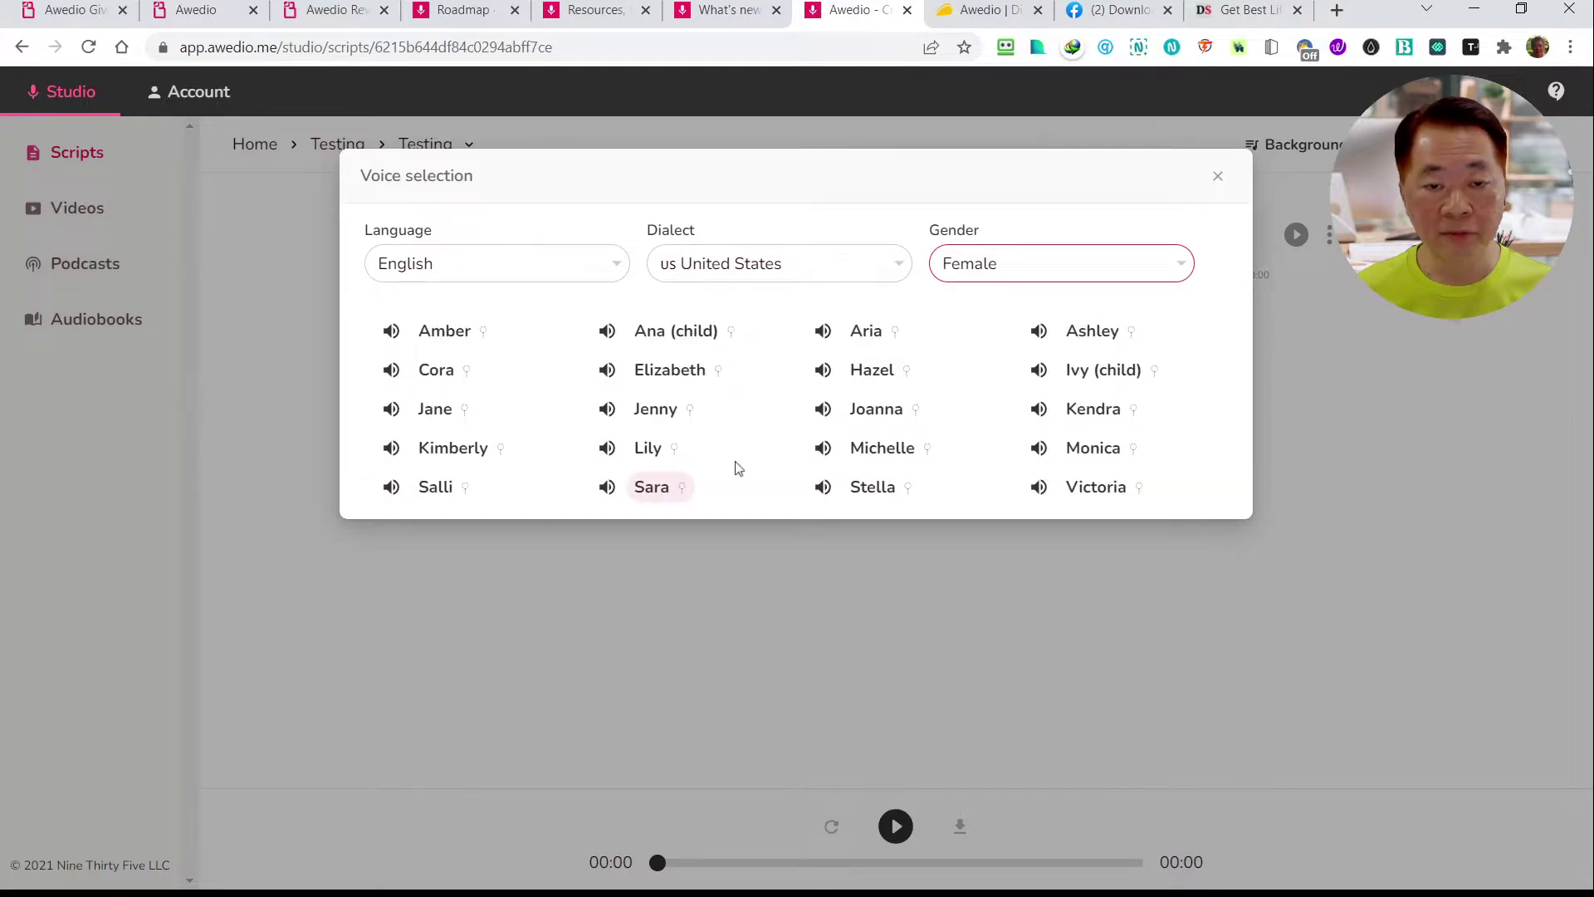
pyautogui.click(652, 493)
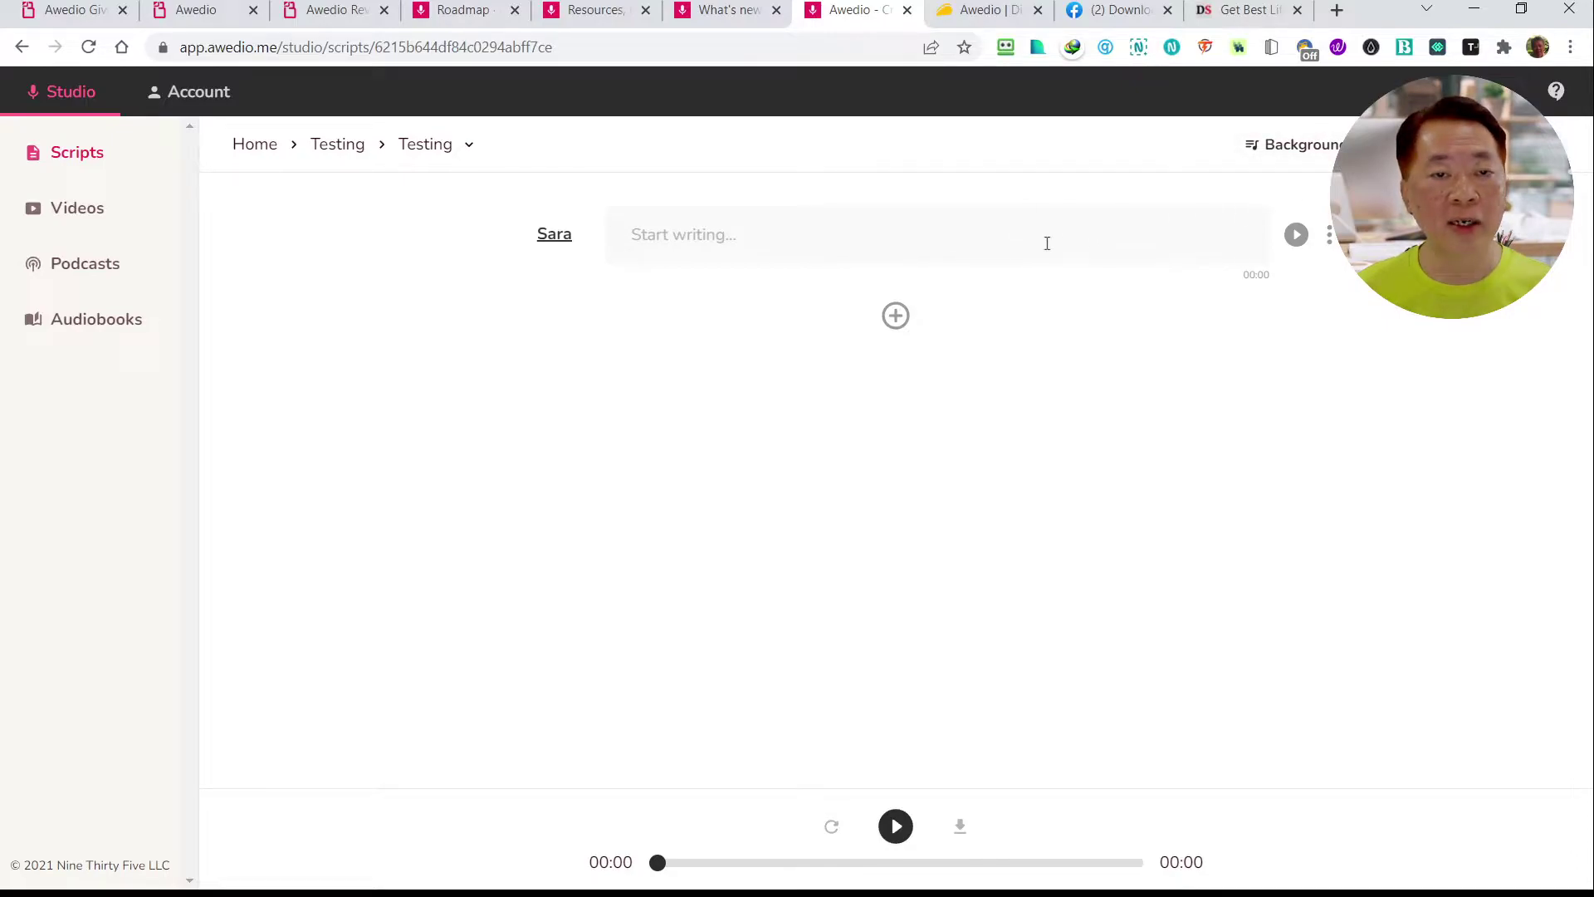
# Select the 'What Is A Lifetime Deal?' text on Download Silo and return to the empty Awedio block
pyautogui.click(1245, 20)
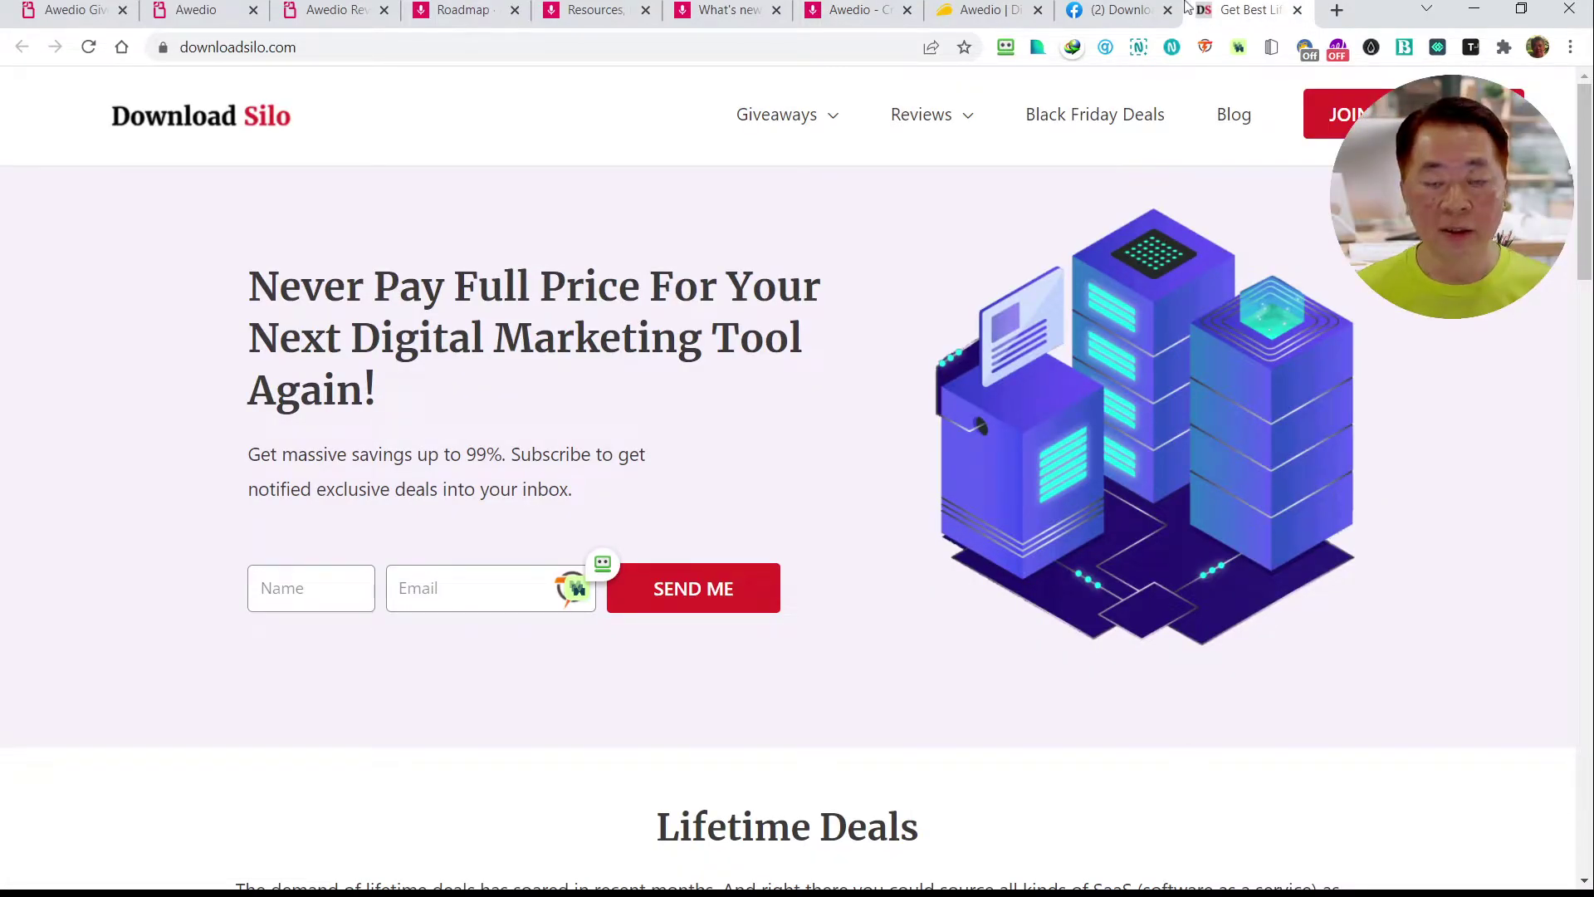
pyautogui.scroll(-5, 897, 390)
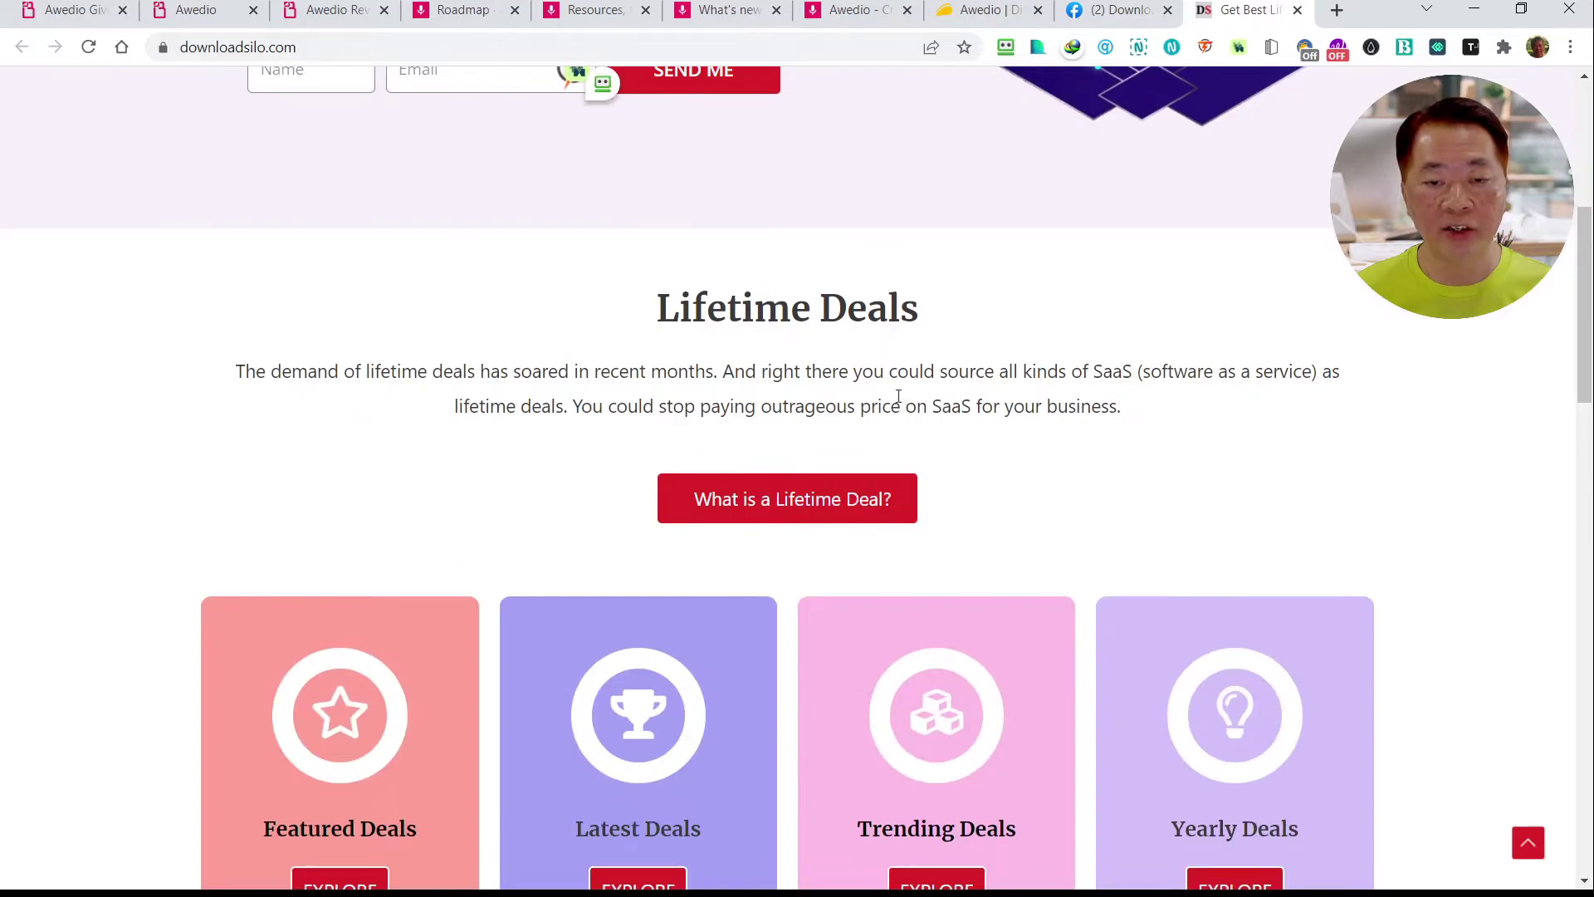
pyautogui.click(813, 507)
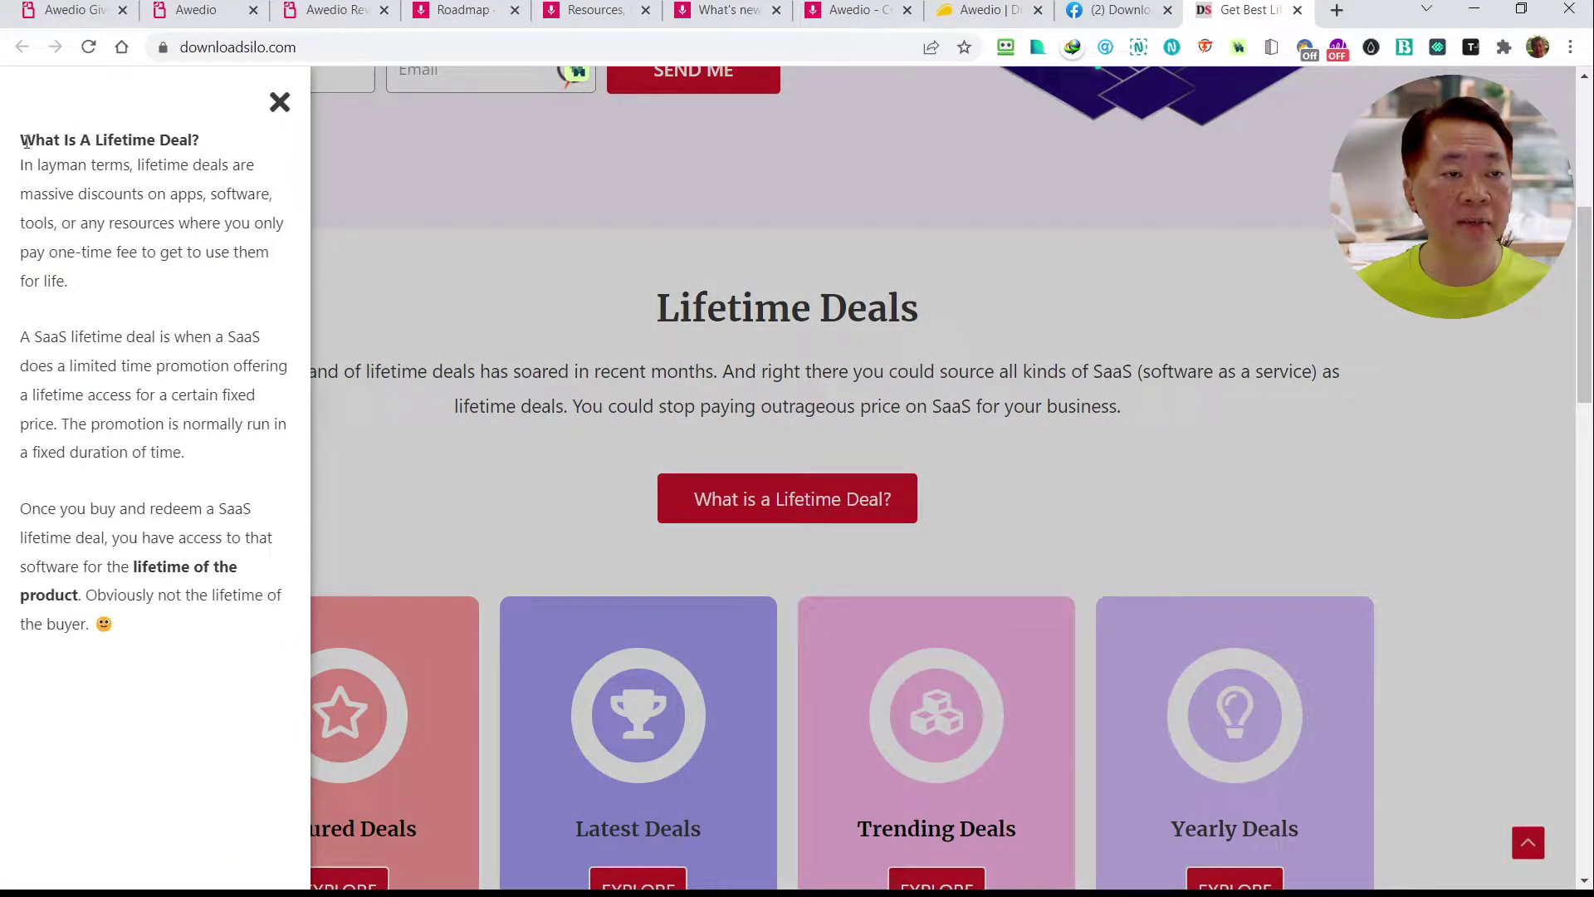
pyautogui.moveTo(21, 137); pyautogui.dragTo(83, 290)
pyautogui.hotkey('ctrl', 'a')
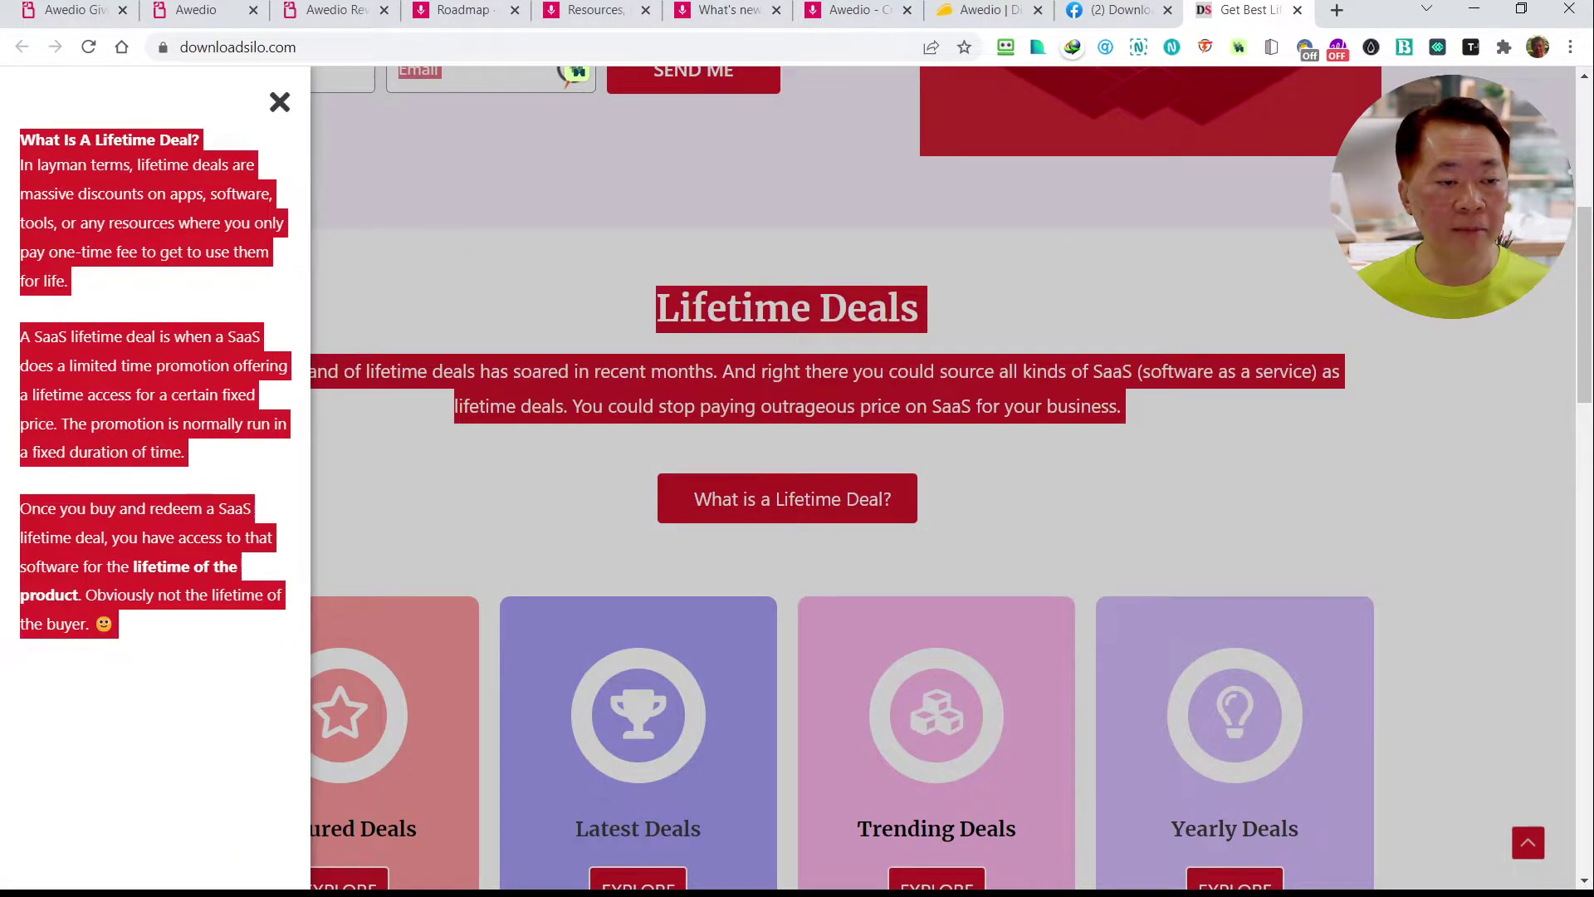
pyautogui.press('Escape')
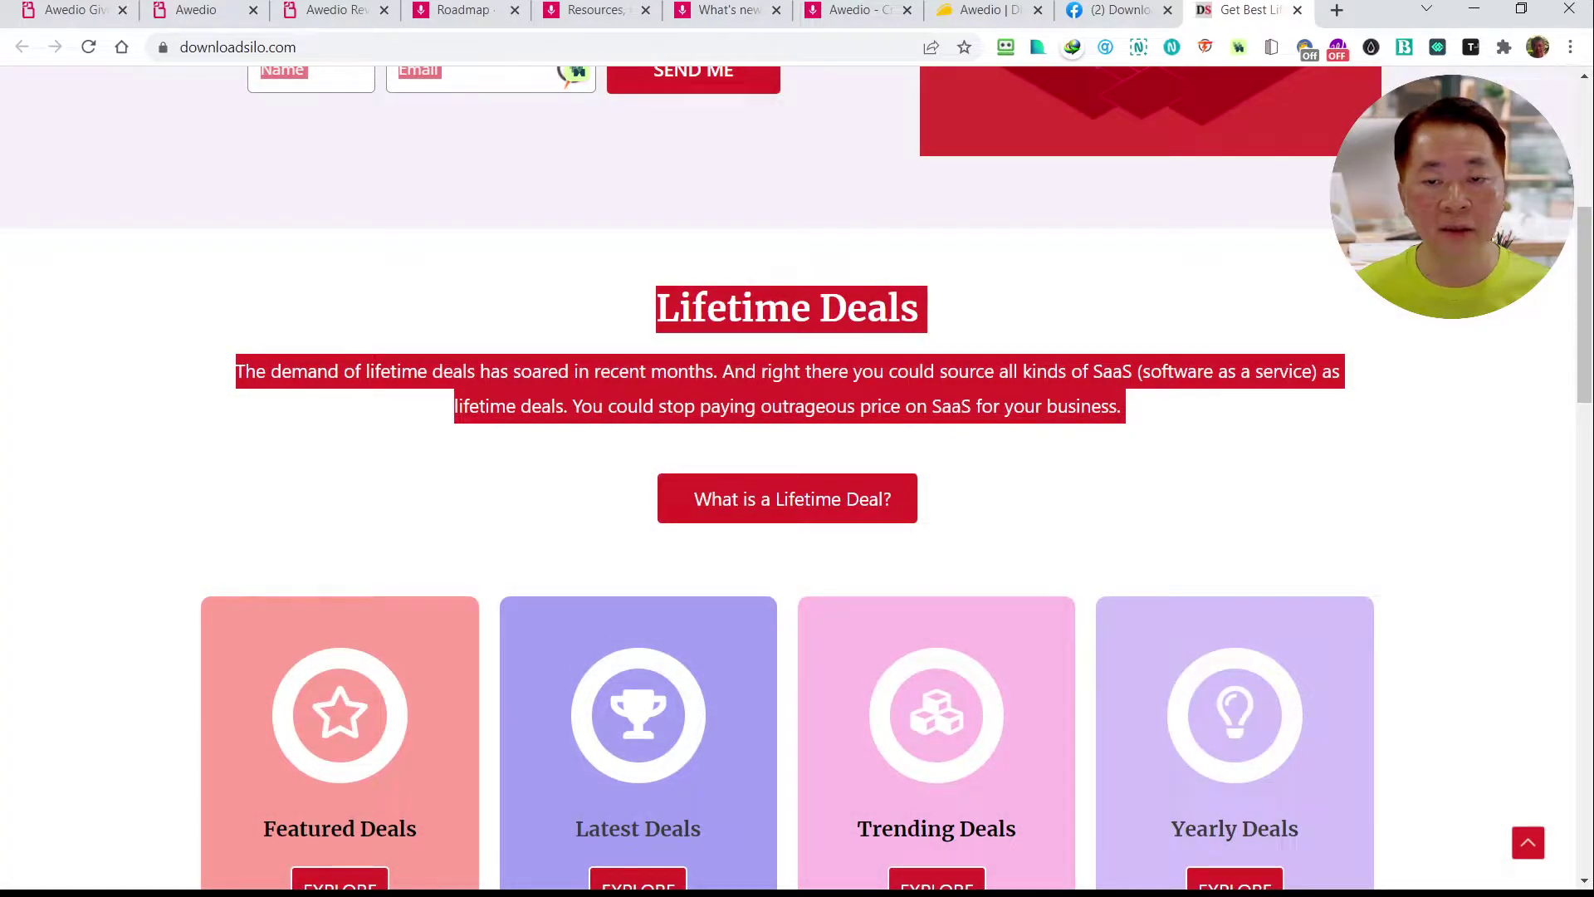
pyautogui.click(818, 503)
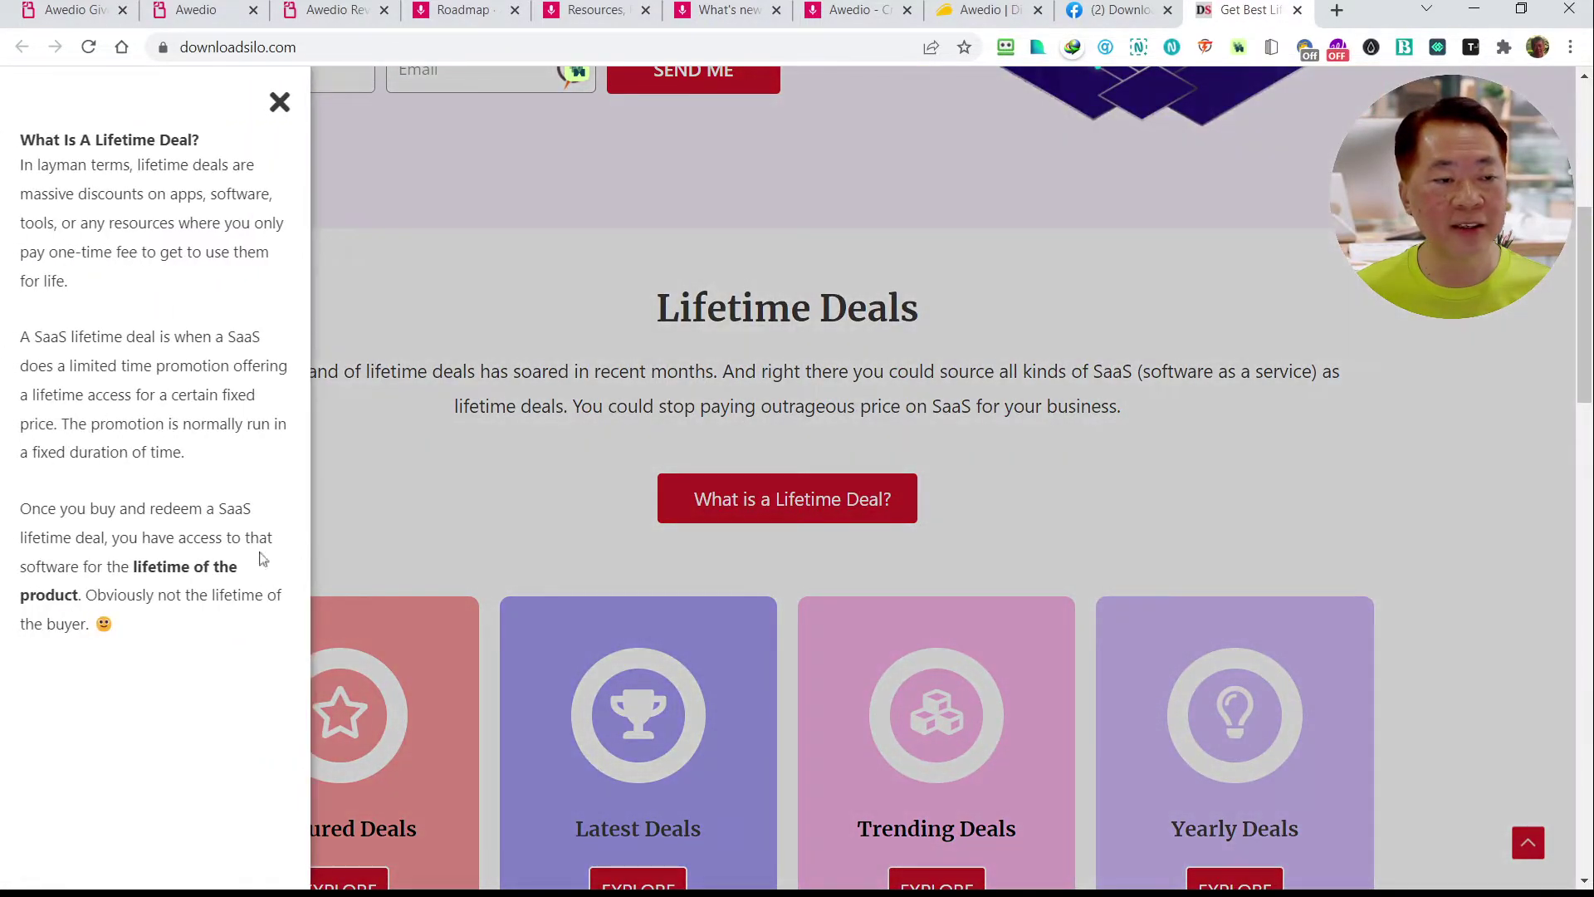
pyautogui.moveTo(93, 625); pyautogui.dragTo(27, 129)
pyautogui.hotkey('ctrl', 'c')
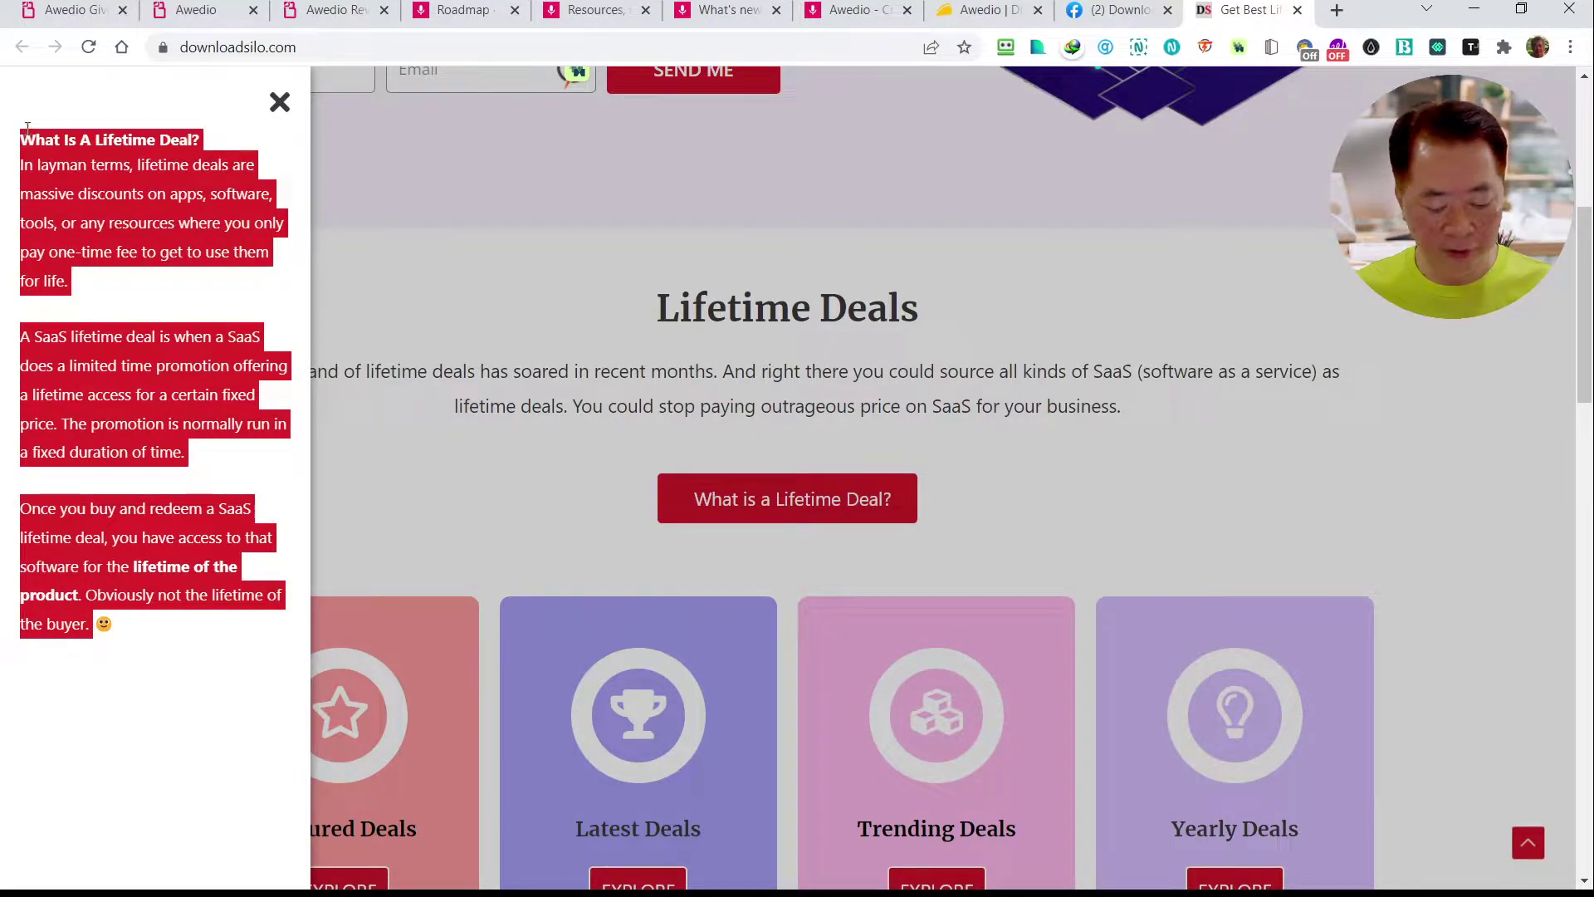
pyautogui.click(847, 11)
pyautogui.click(661, 238)
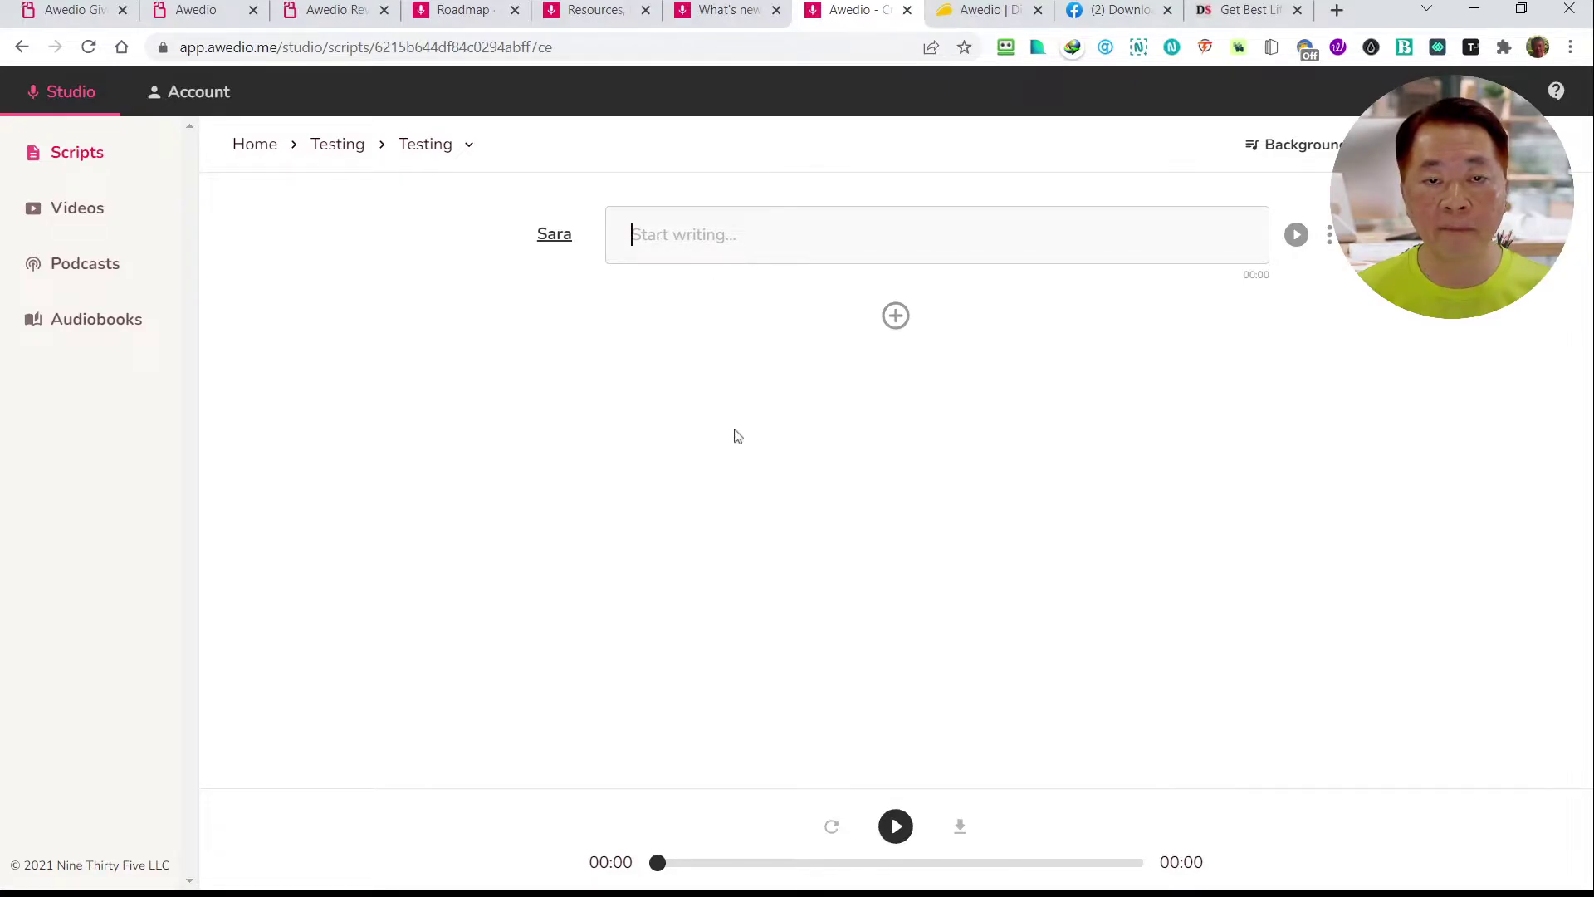
# Paste the copied lifetime-deal explanation into the script's Start writing box with Ctrl+V
pyautogui.hotkey('ctrl', 'v')
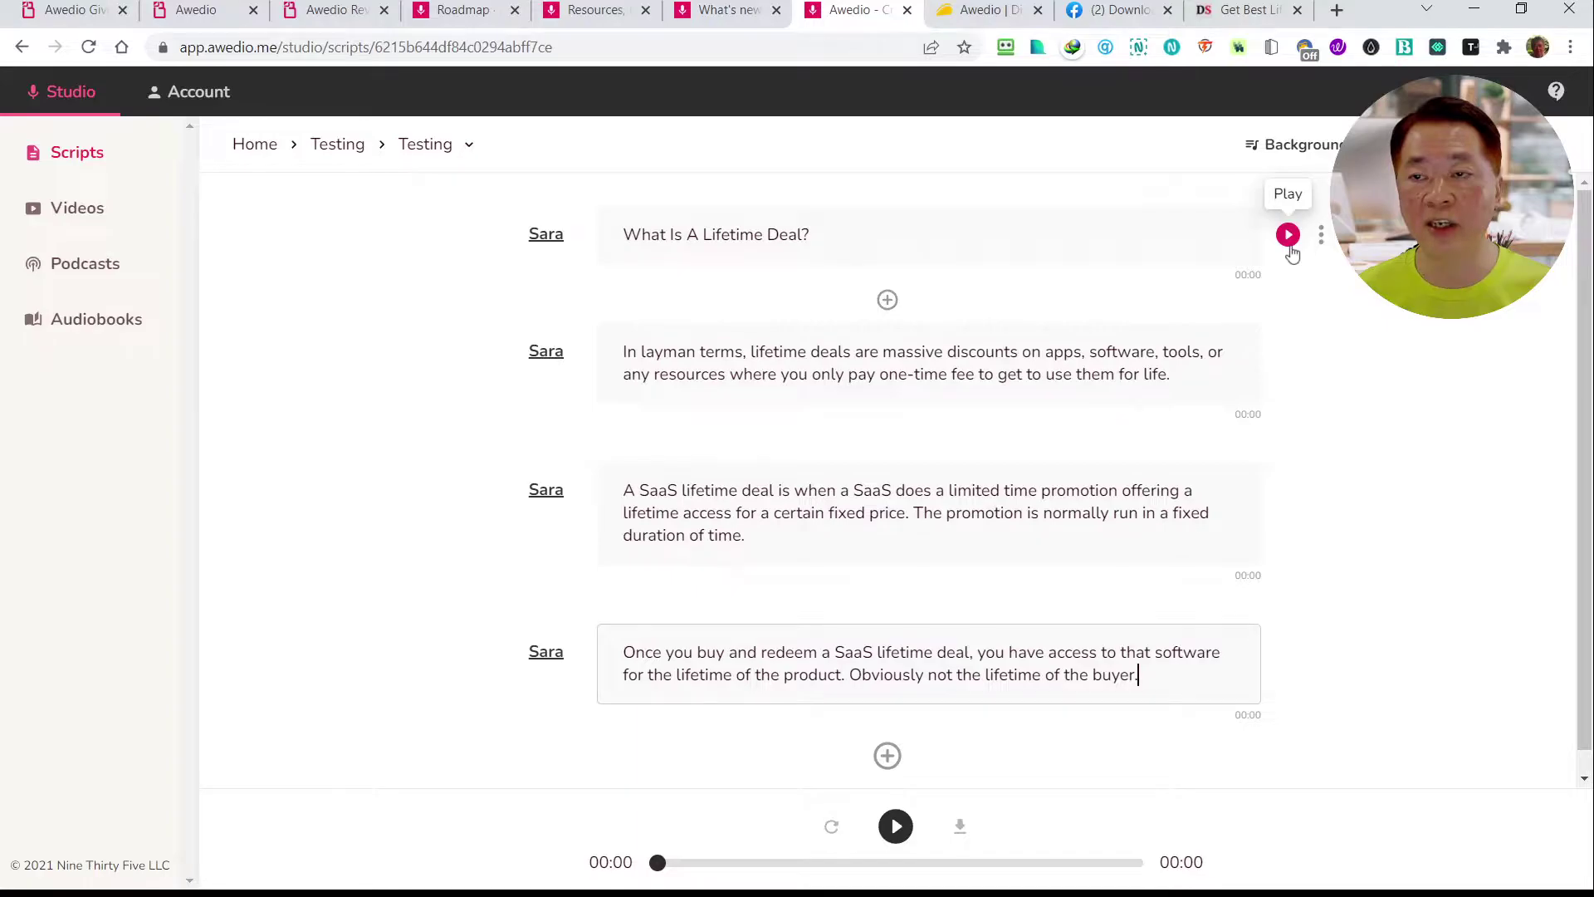
# Play all four Sara blocks to generate their audio: 00:02, 00:10, 00:11 and 00:09
pyautogui.click(1289, 241)
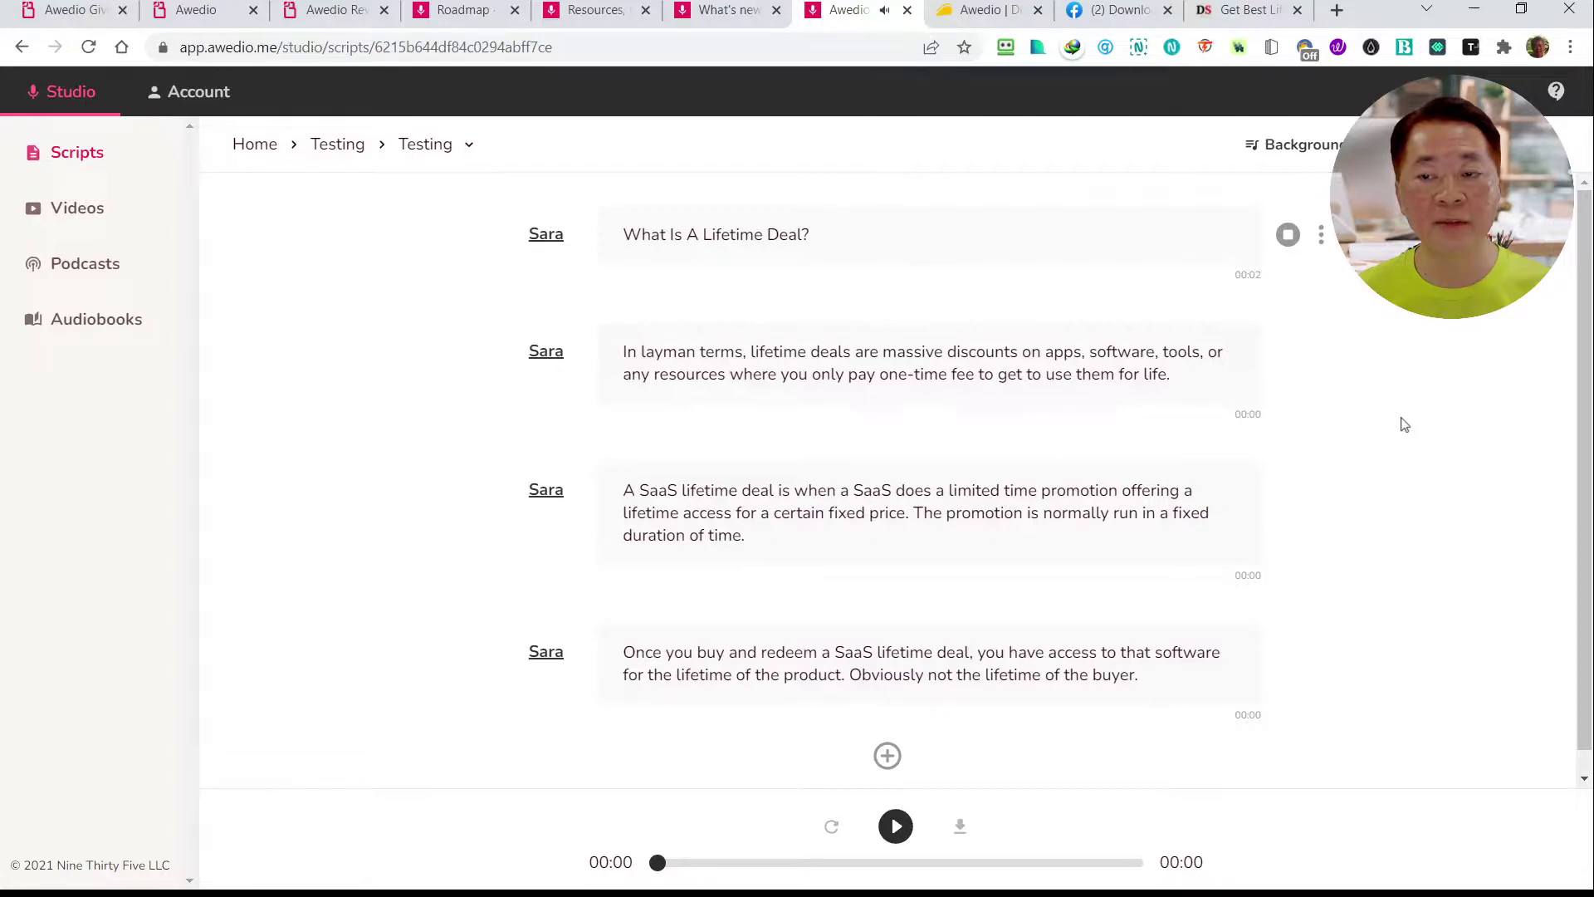
pyautogui.click(1287, 352)
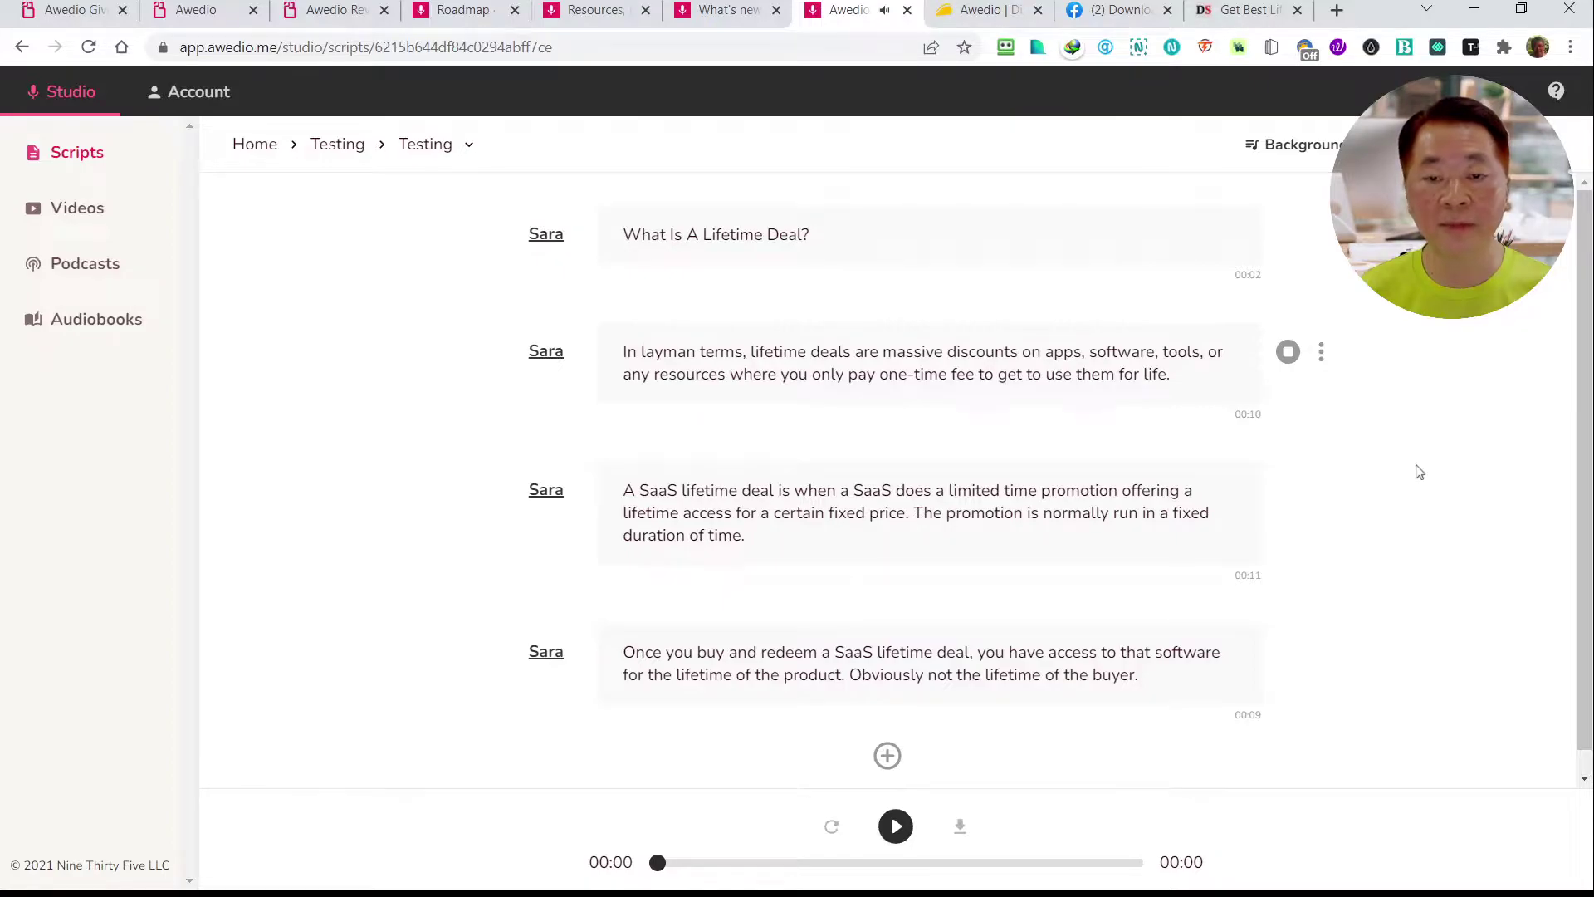
pyautogui.moveTo(1306, 520)
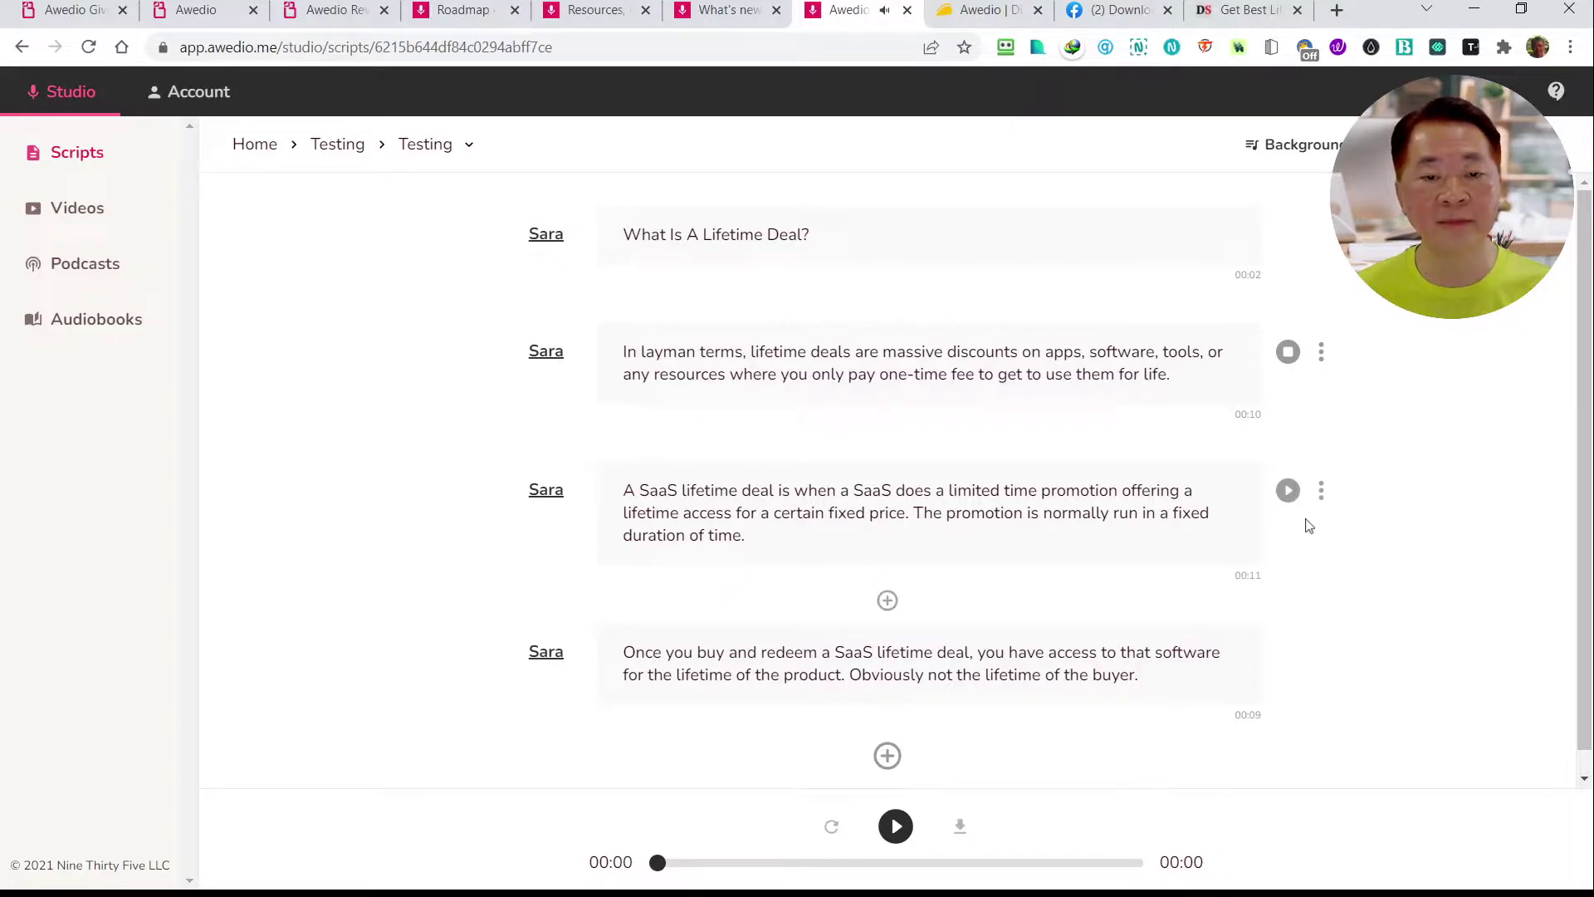
pyautogui.click(1288, 490)
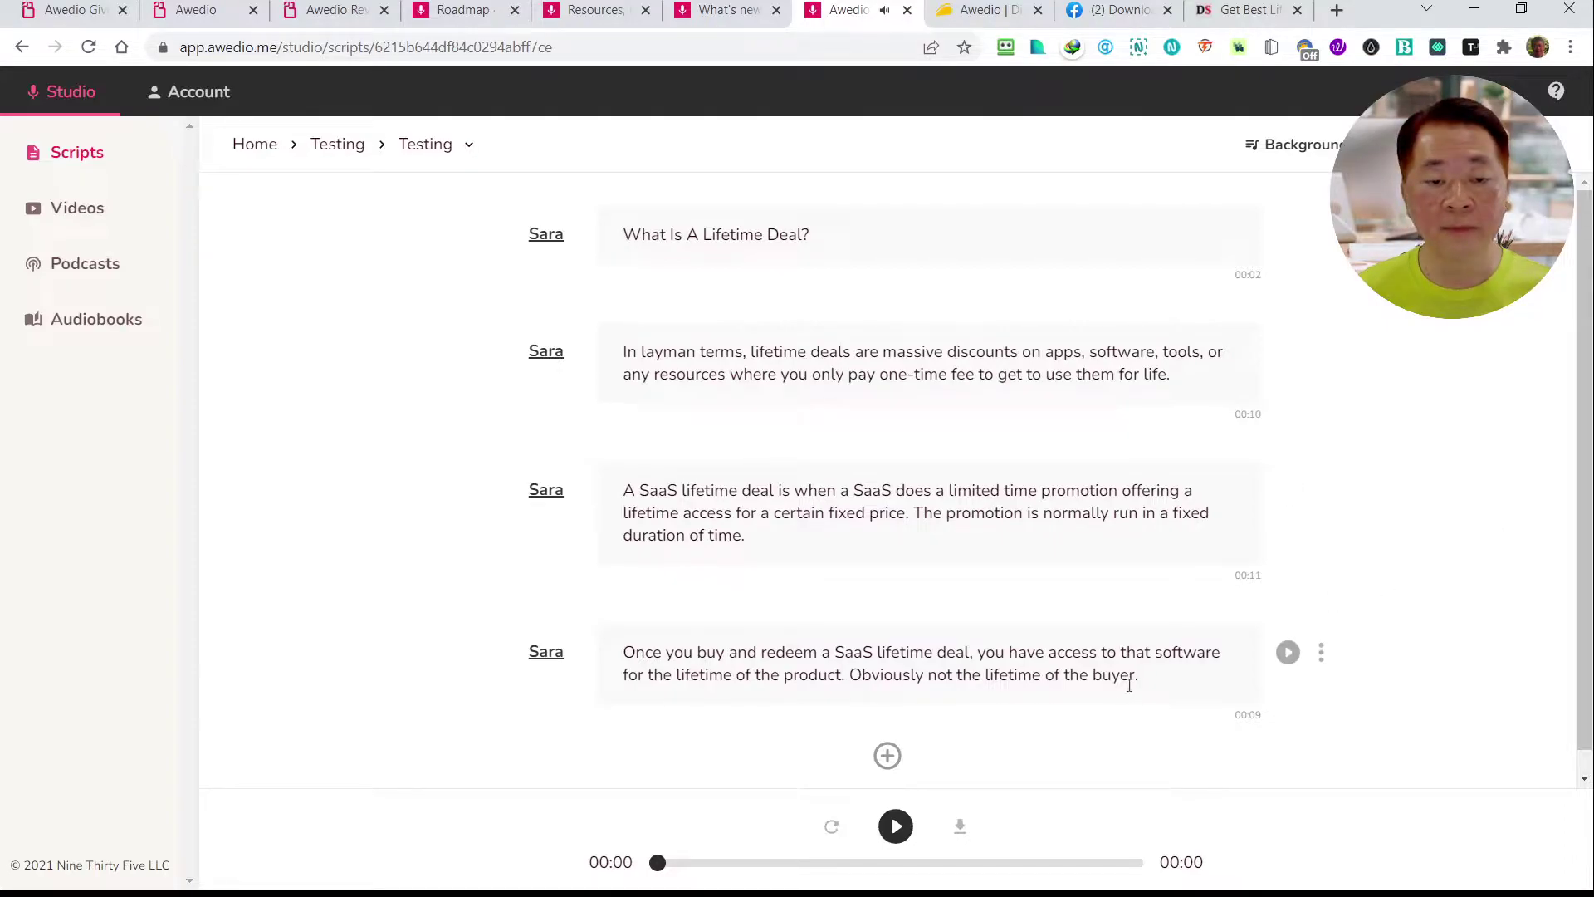
pyautogui.click(1289, 654)
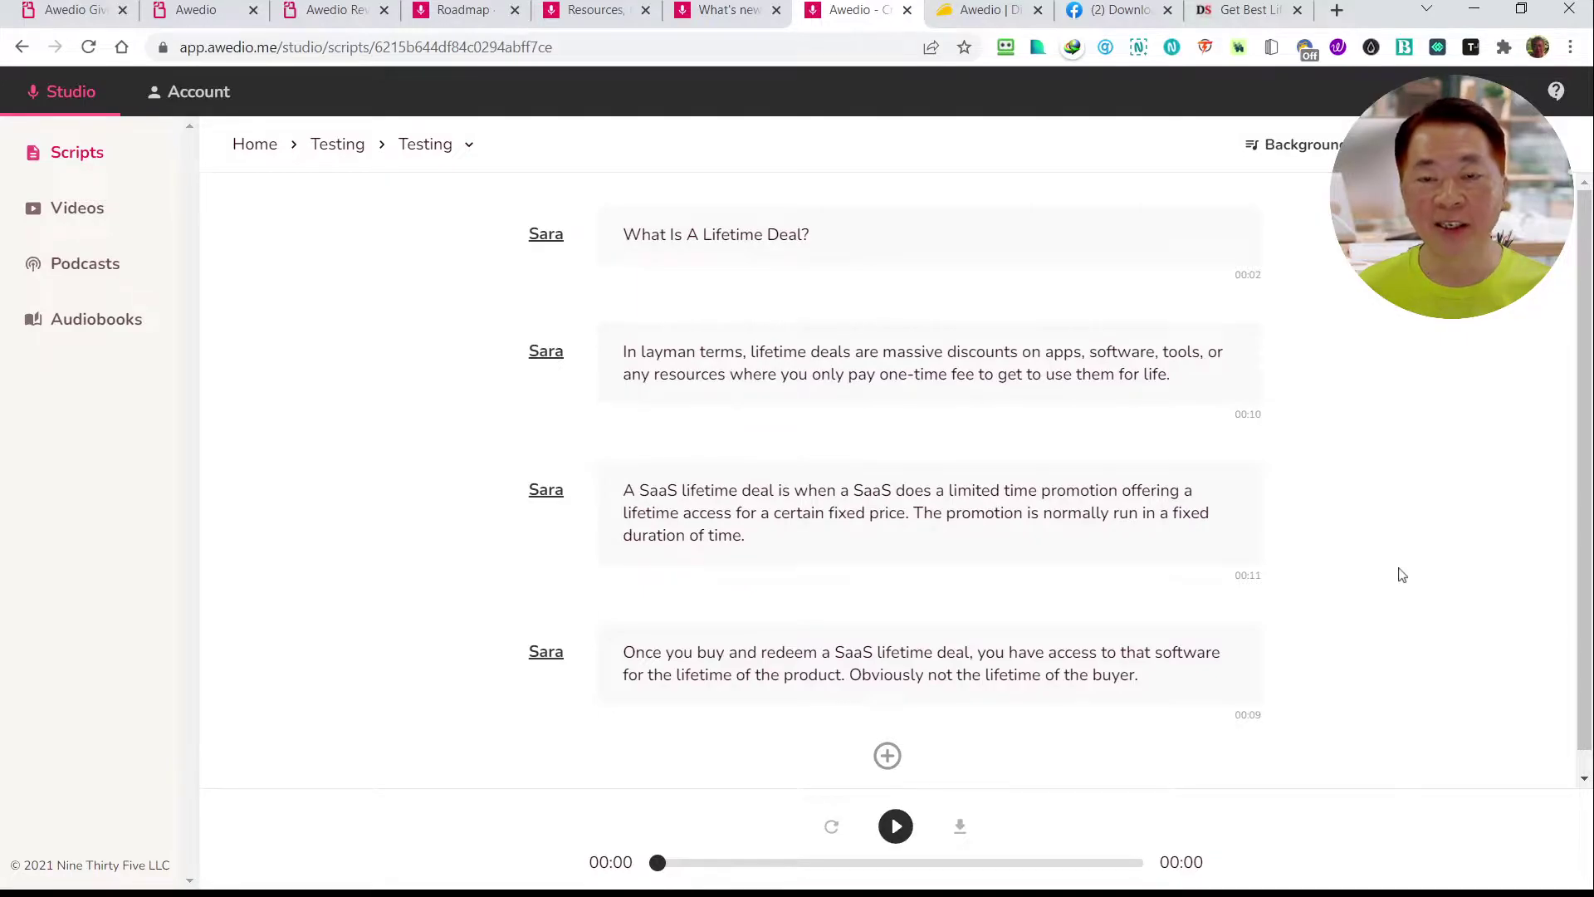
pyautogui.scroll(-1, 1362, 548)
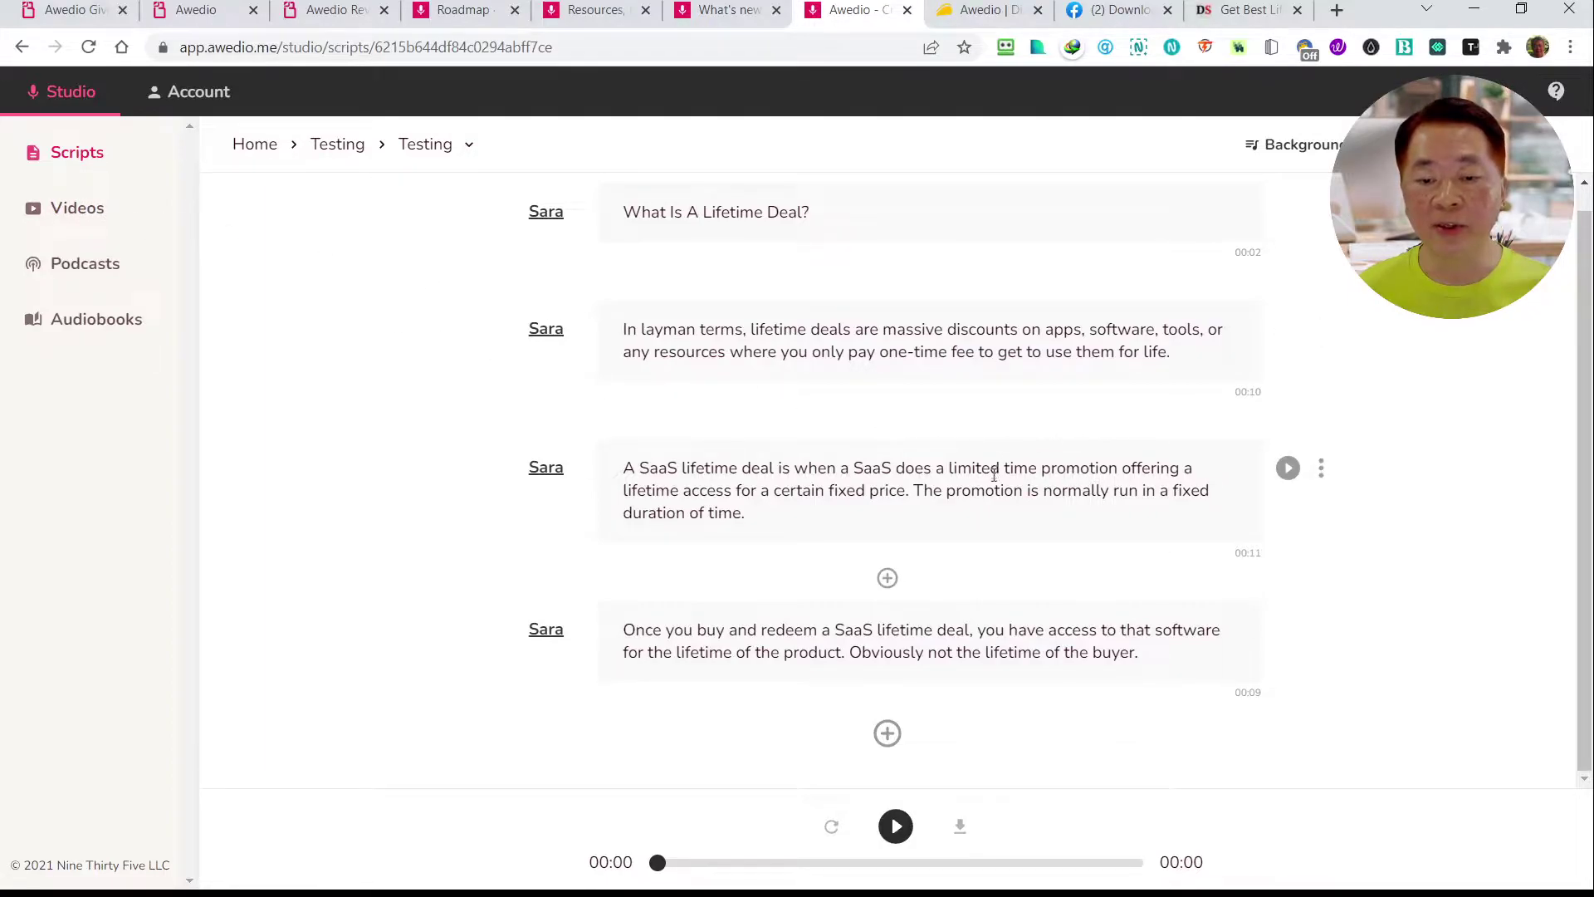
pyautogui.scroll(1, 1377, 540)
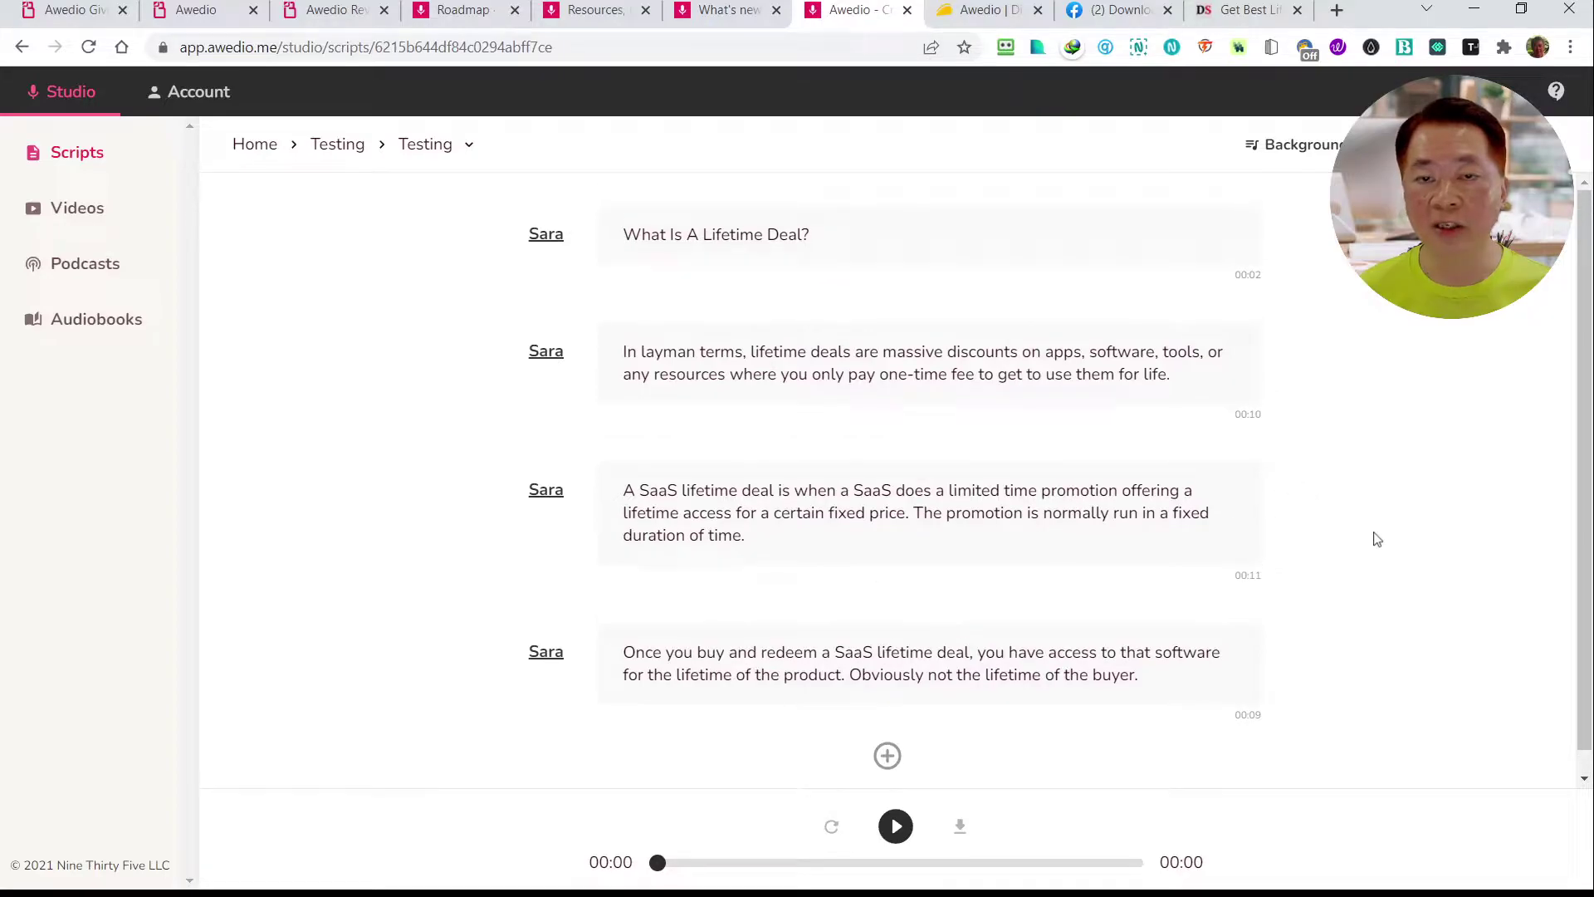
pyautogui.scroll(-1, 1377, 540)
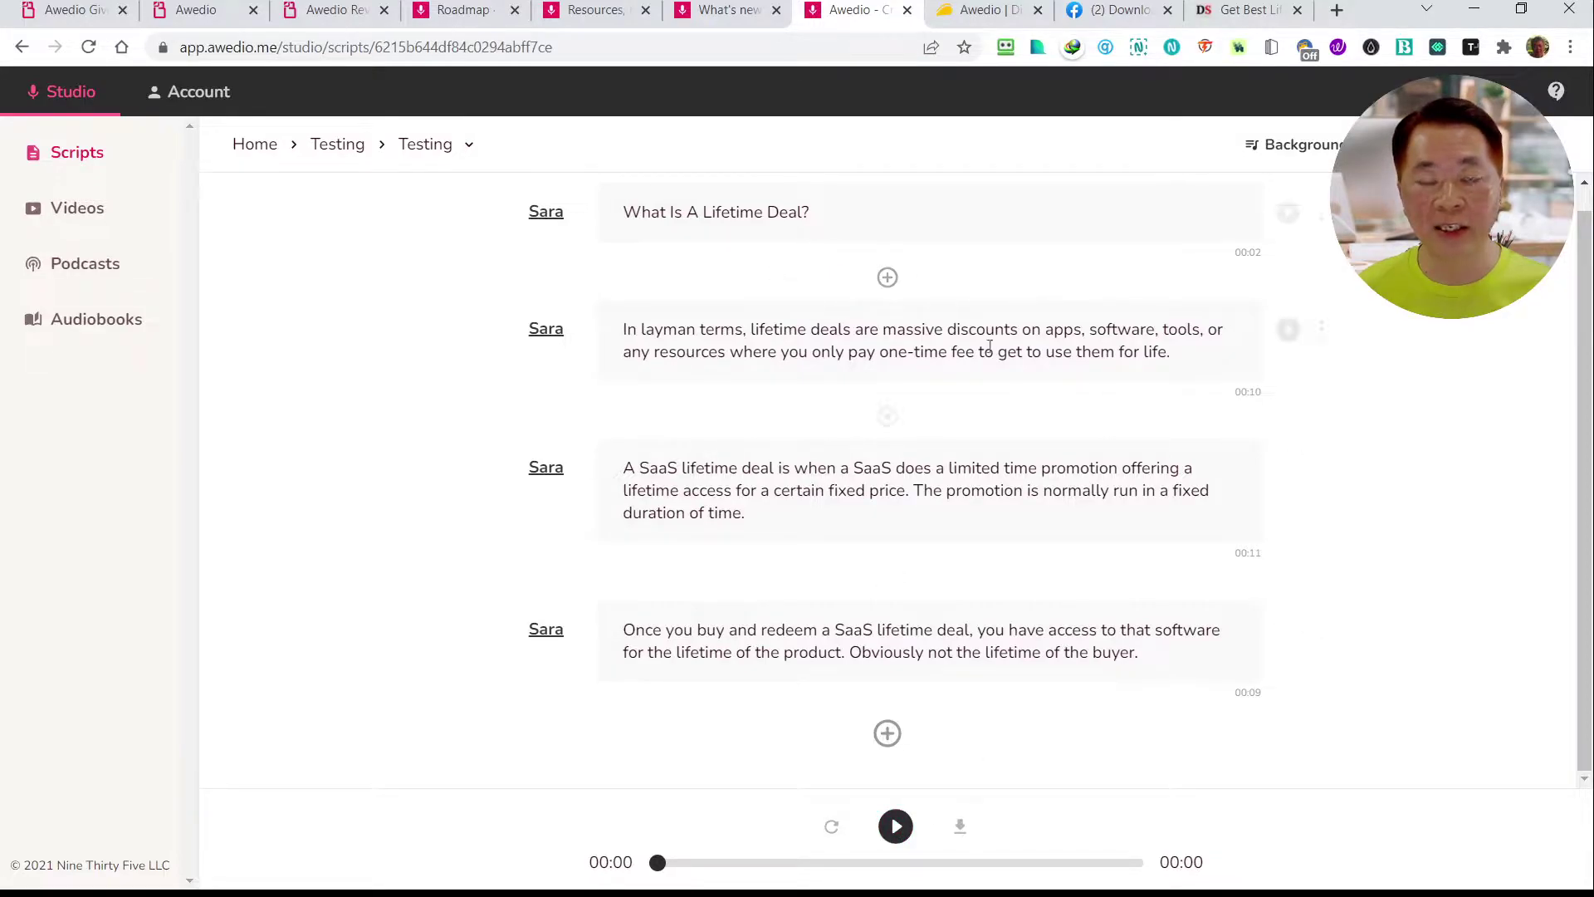
pyautogui.click(905, 830)
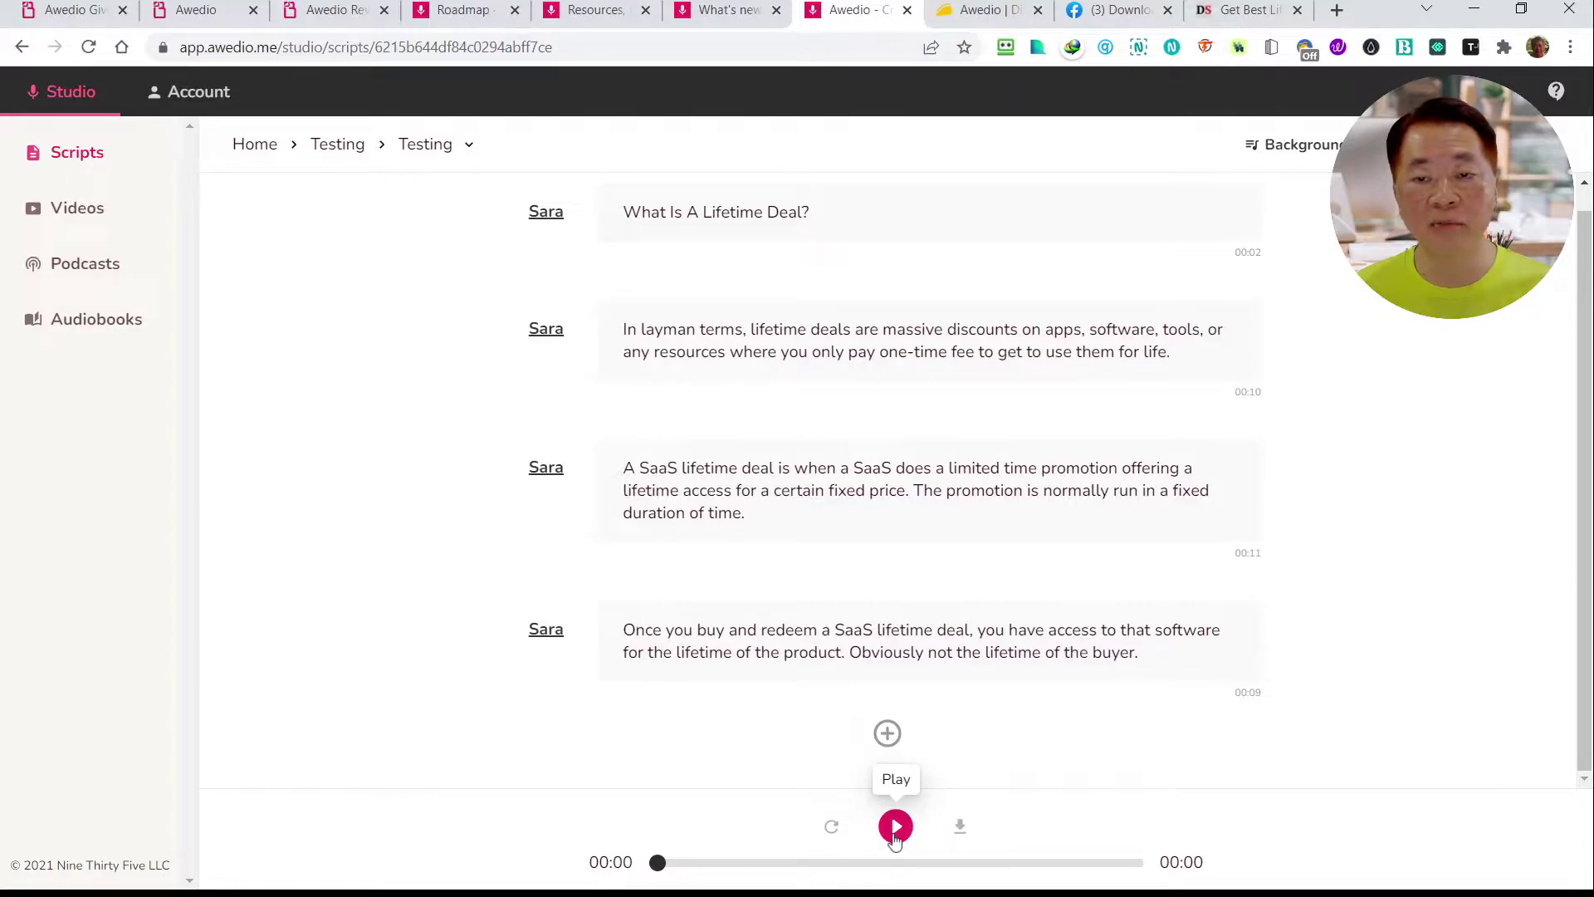
# Play the whole Testing script as one 00:34 track across its four Sara lines
pyautogui.click(895, 827)
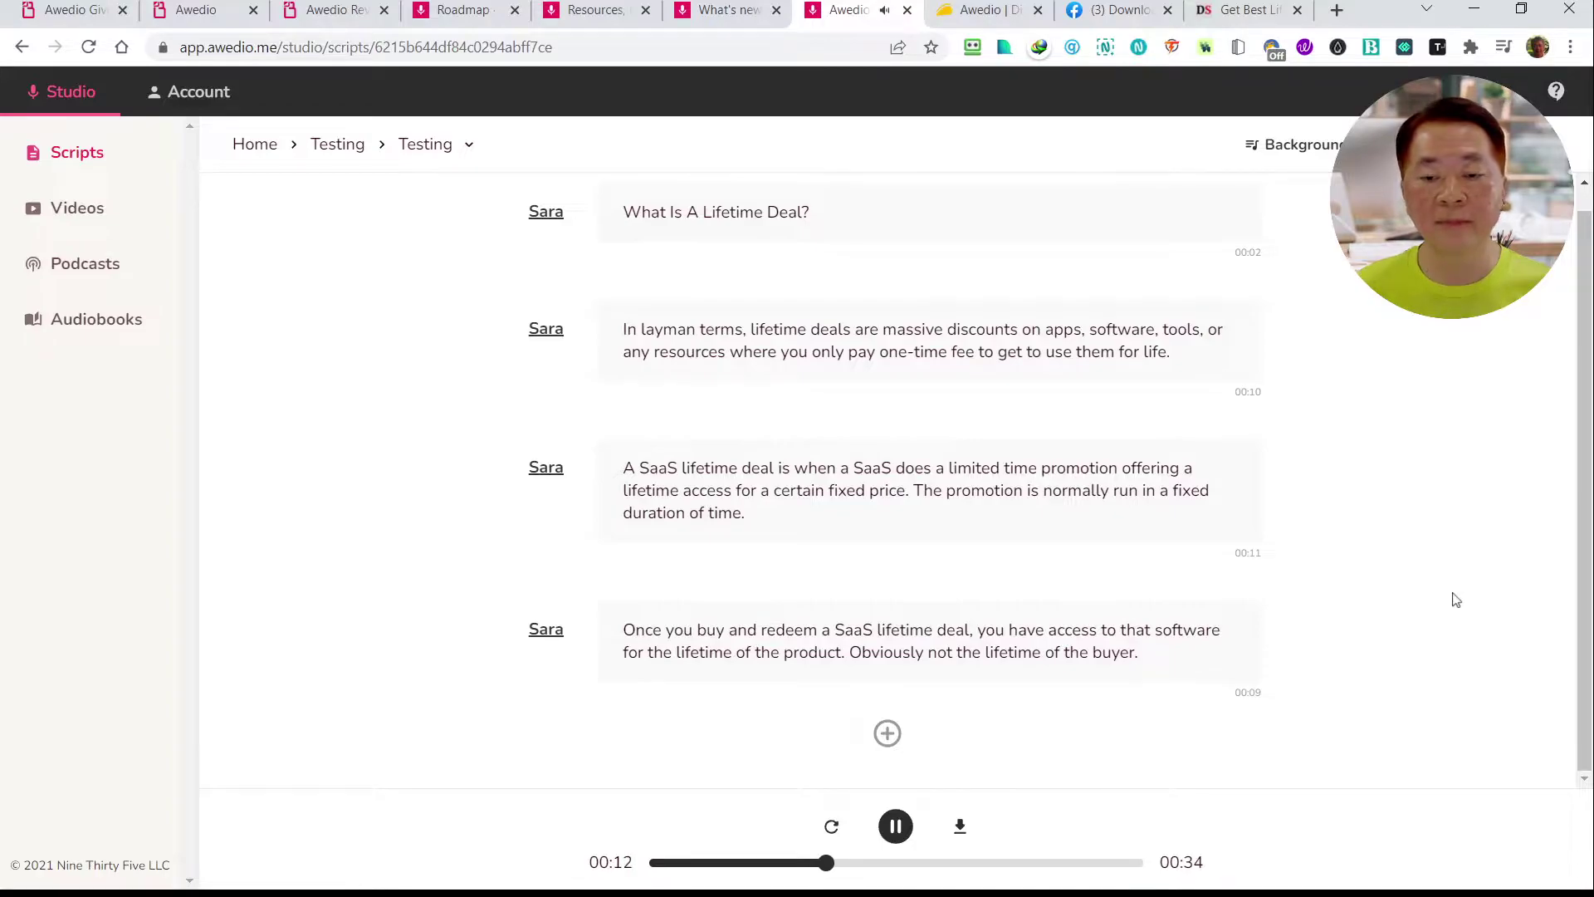
pyautogui.scroll(1, 1071, 788)
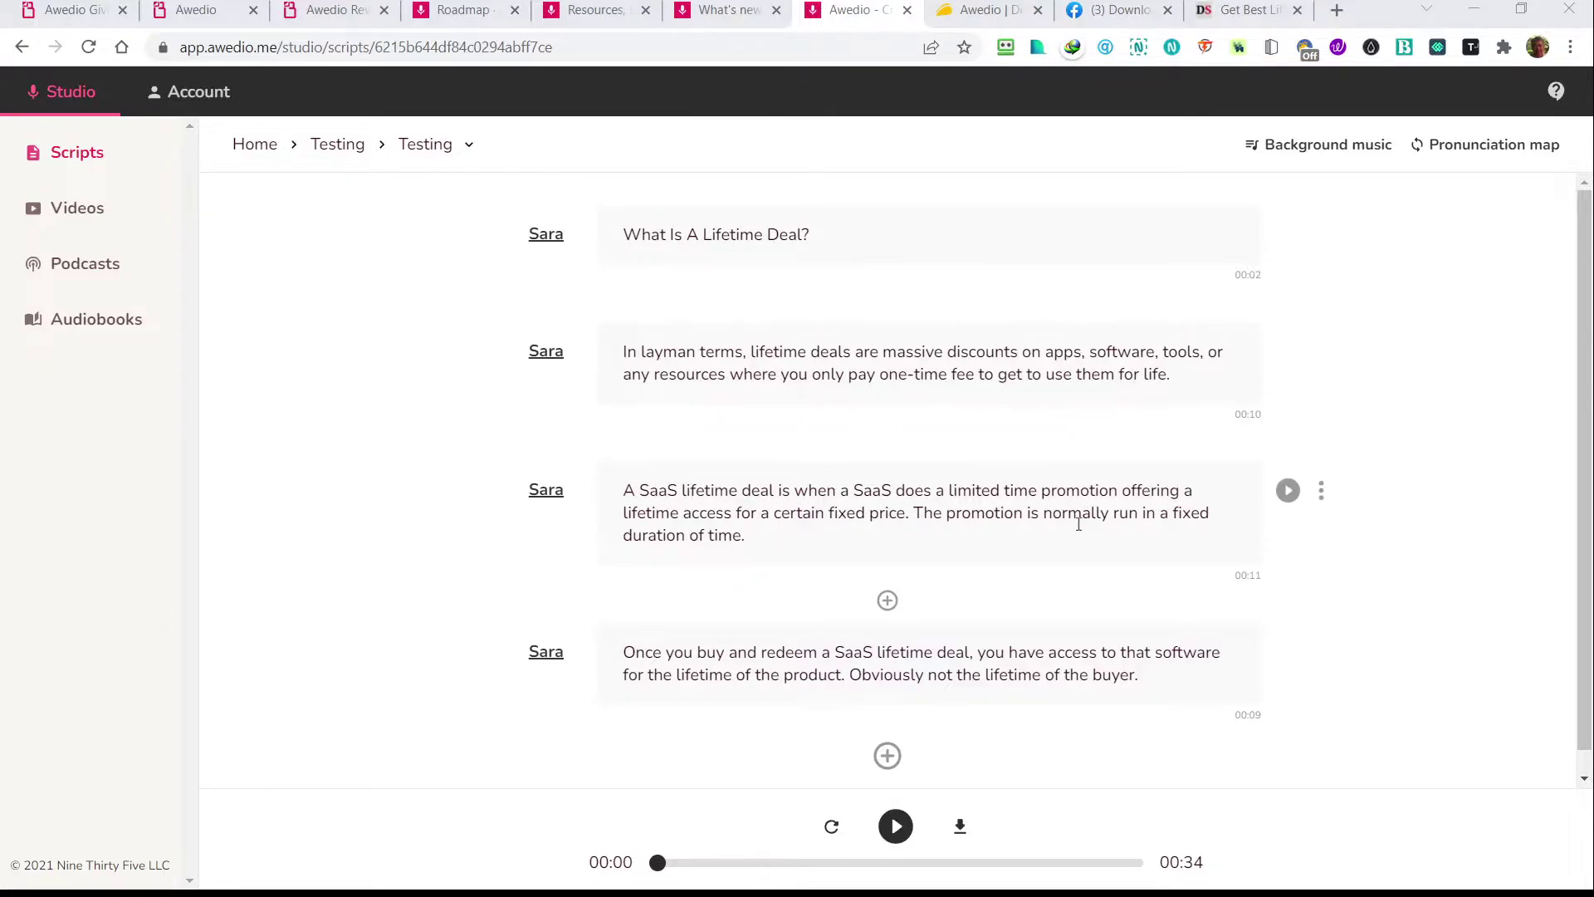
pyautogui.scroll(-1, 1079, 523)
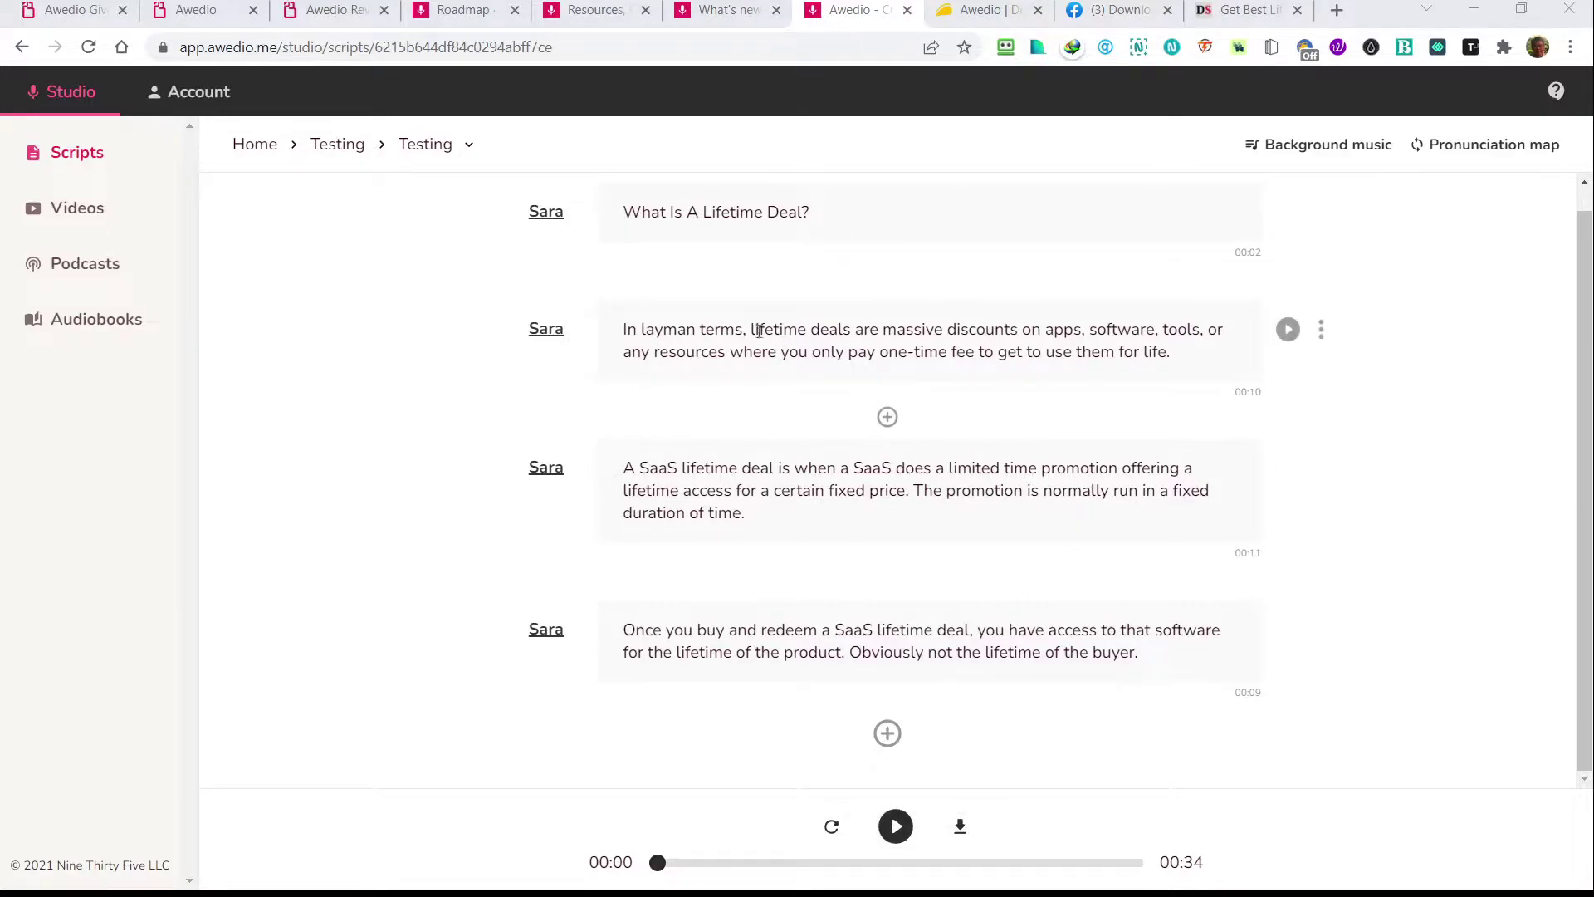
# Switch the first line's voice to Brandon using the Male gender filter
pyautogui.click(546, 212)
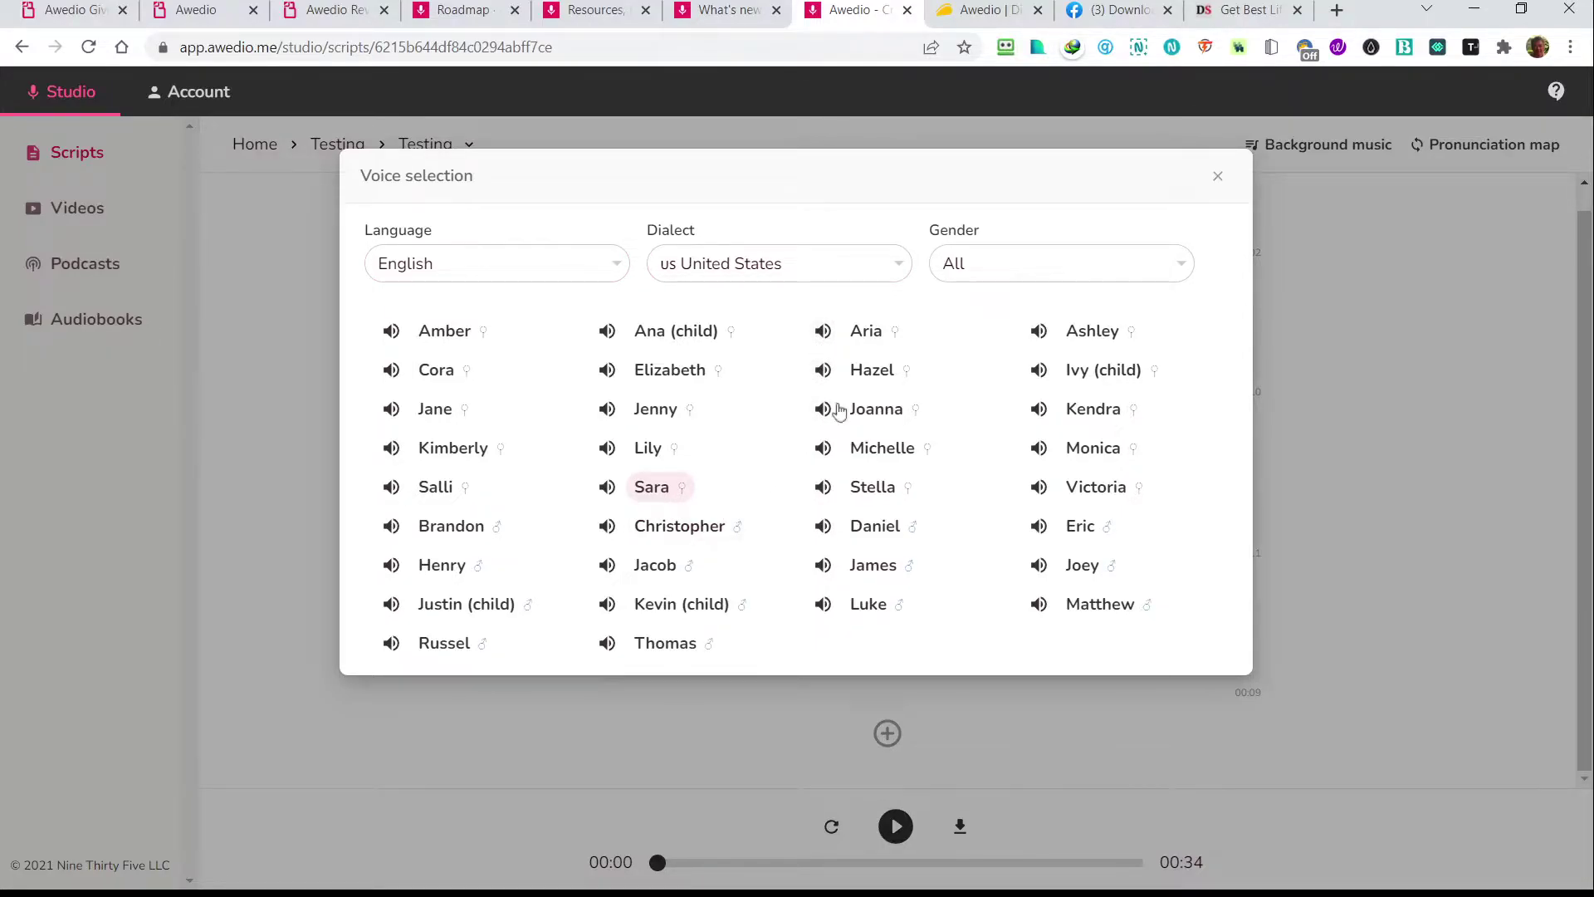
pyautogui.click(982, 271)
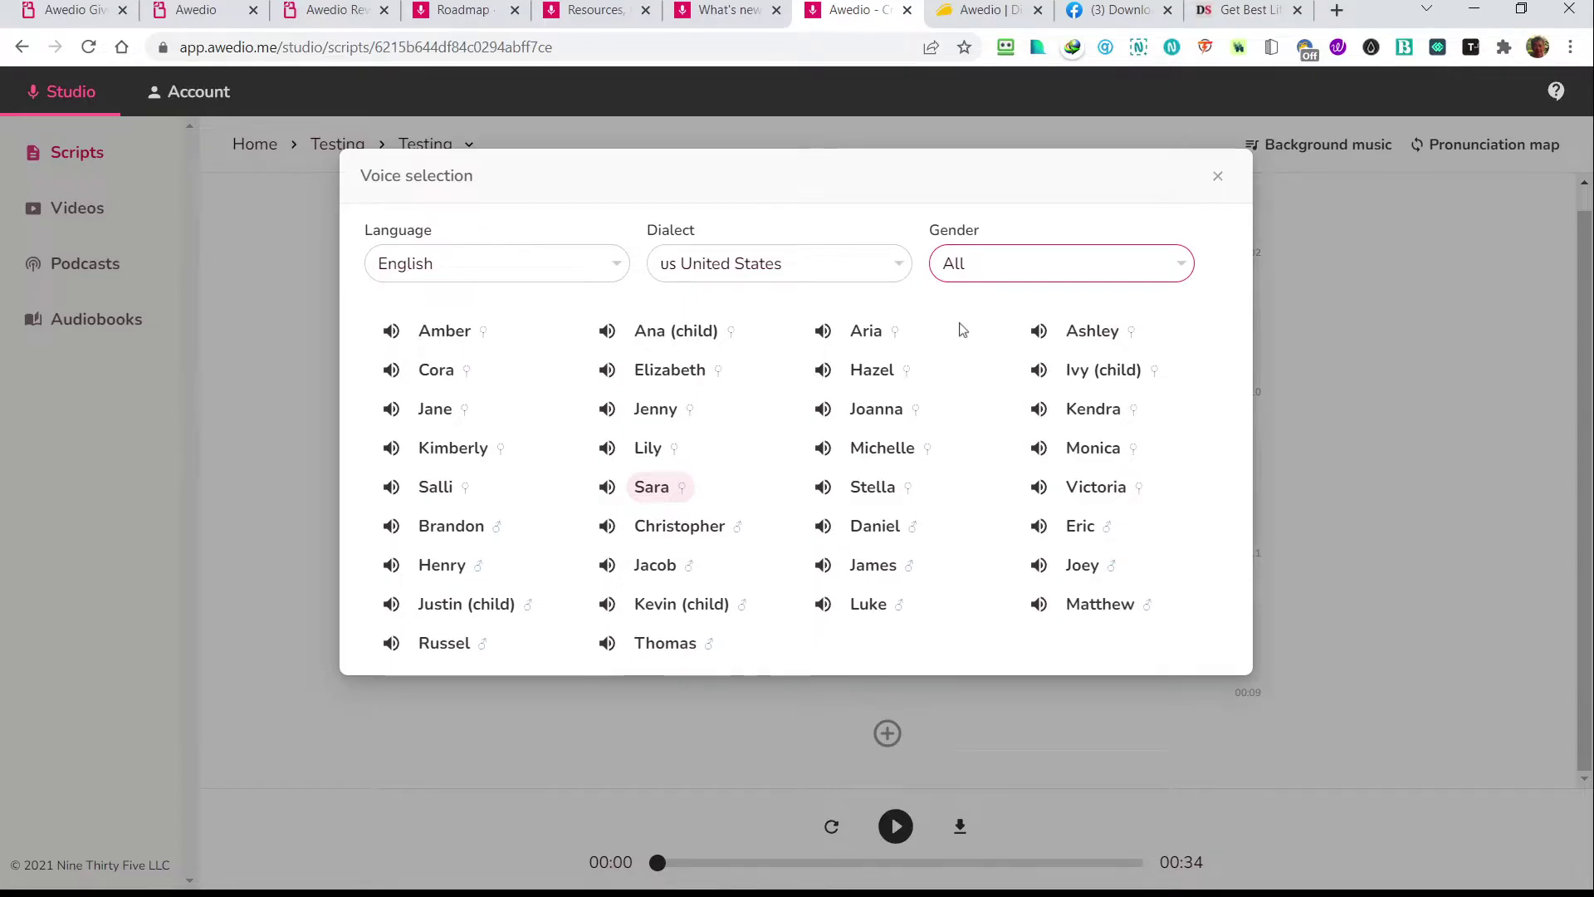
pyautogui.click(959, 329)
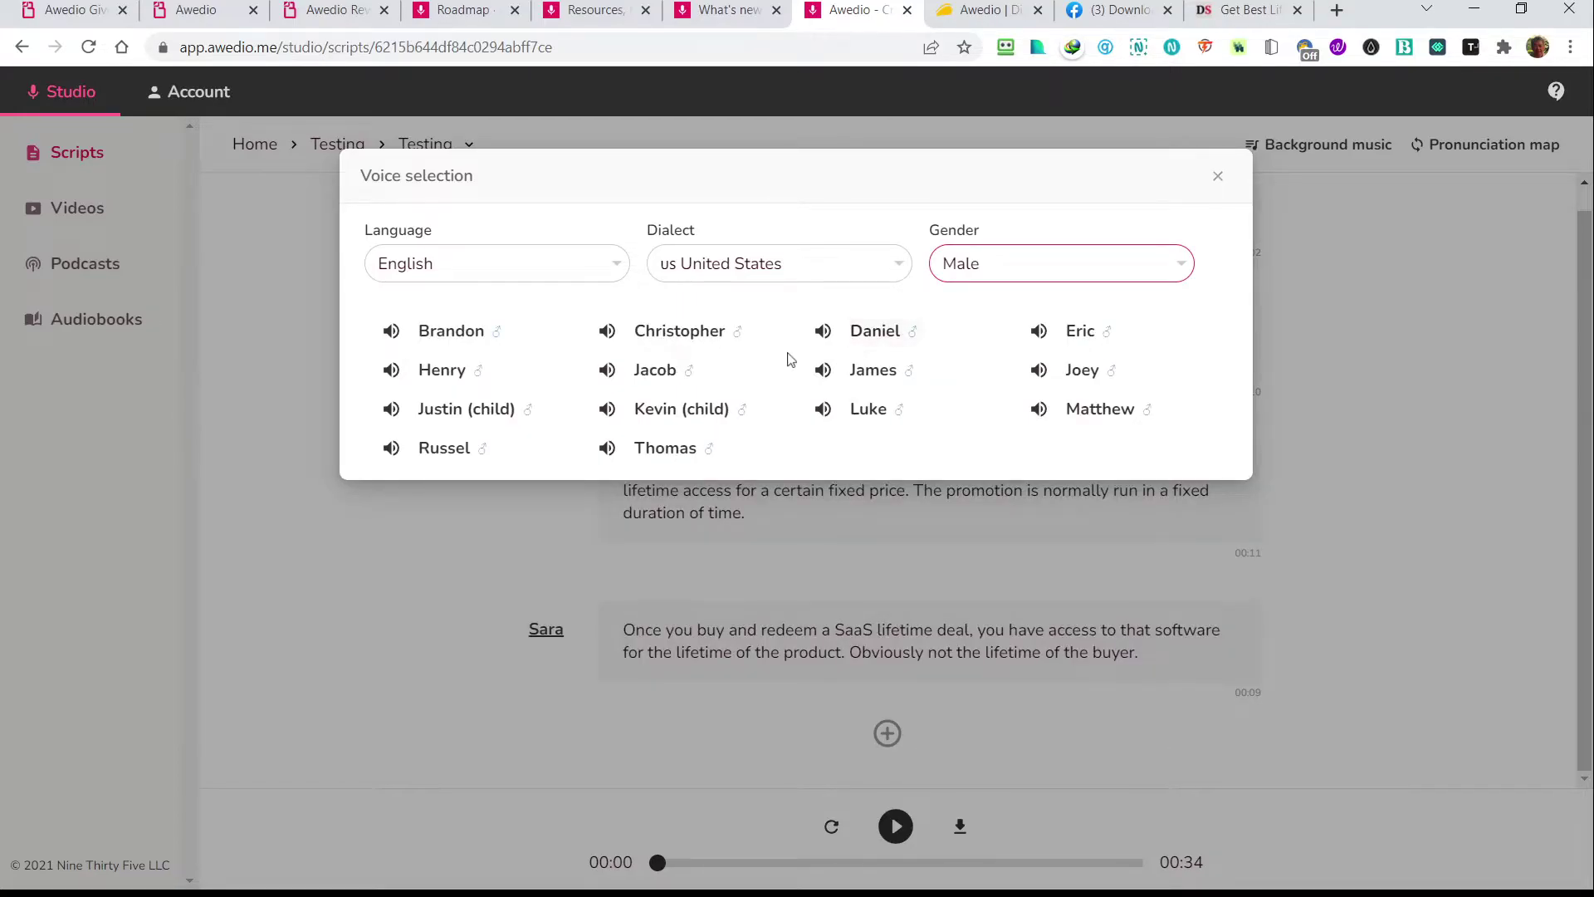
pyautogui.click(455, 340)
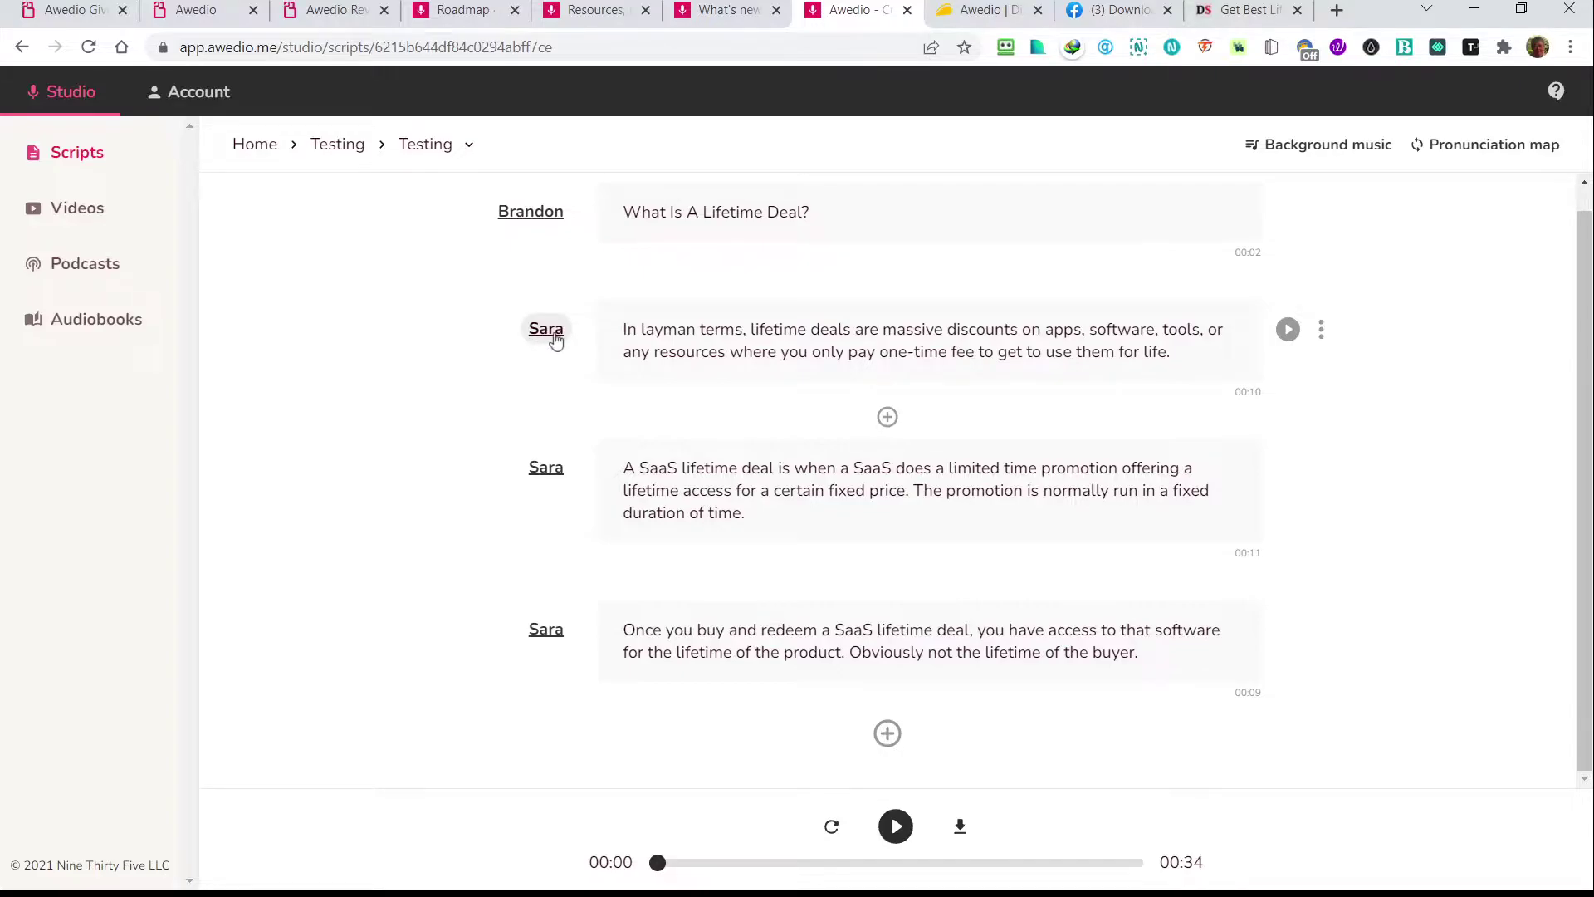
# Assign Brandon's voice to the third script line as well, filtering to male voices
pyautogui.click(552, 478)
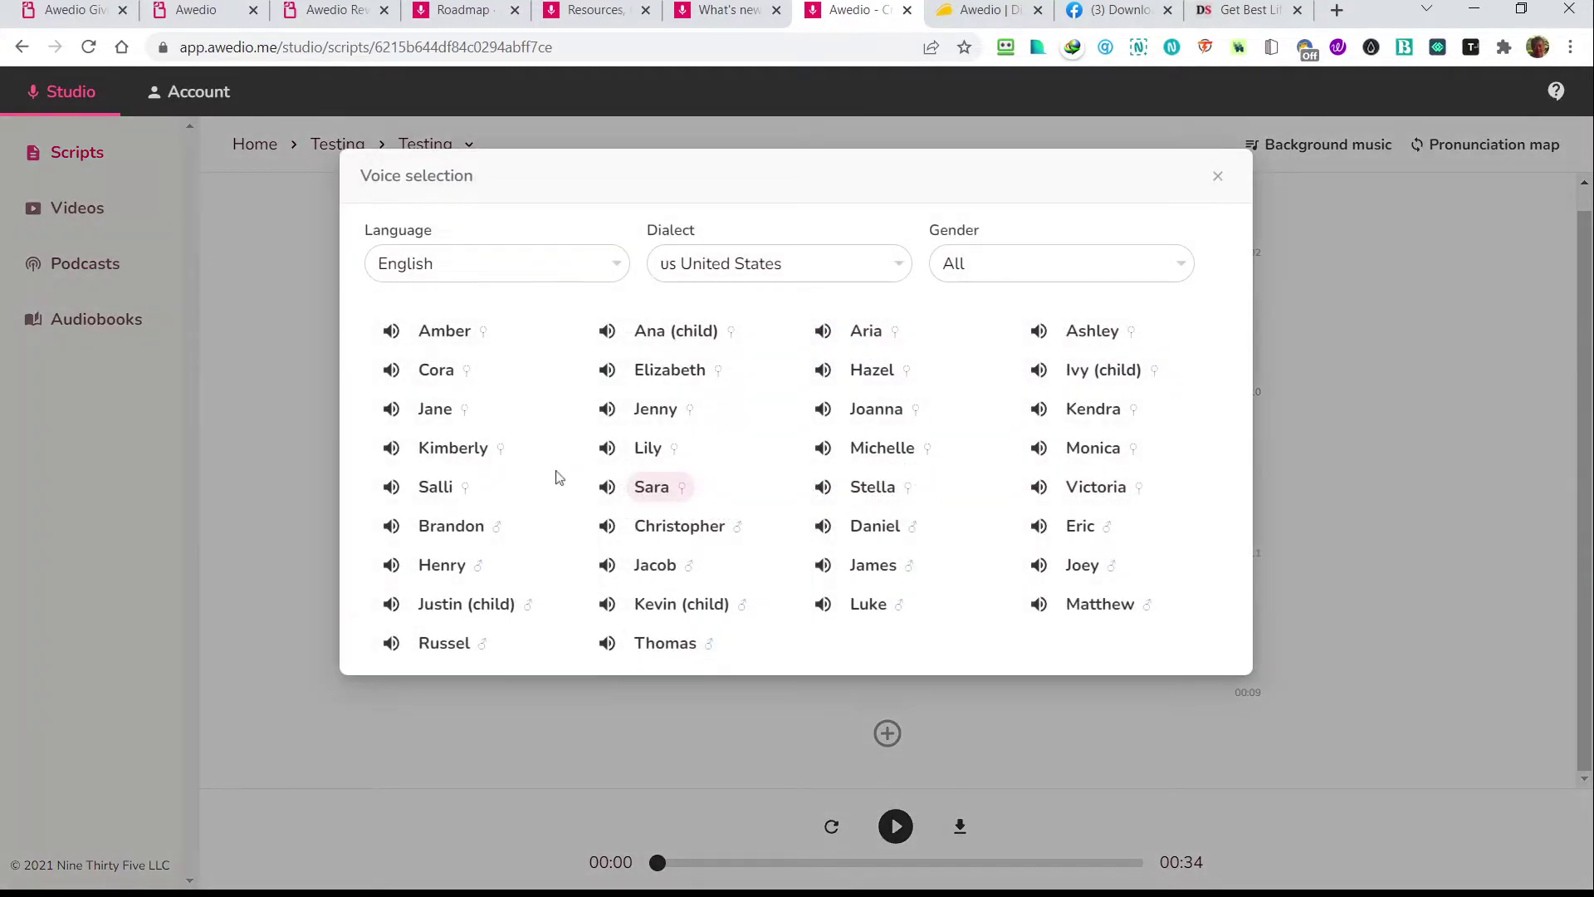
pyautogui.click(952, 274)
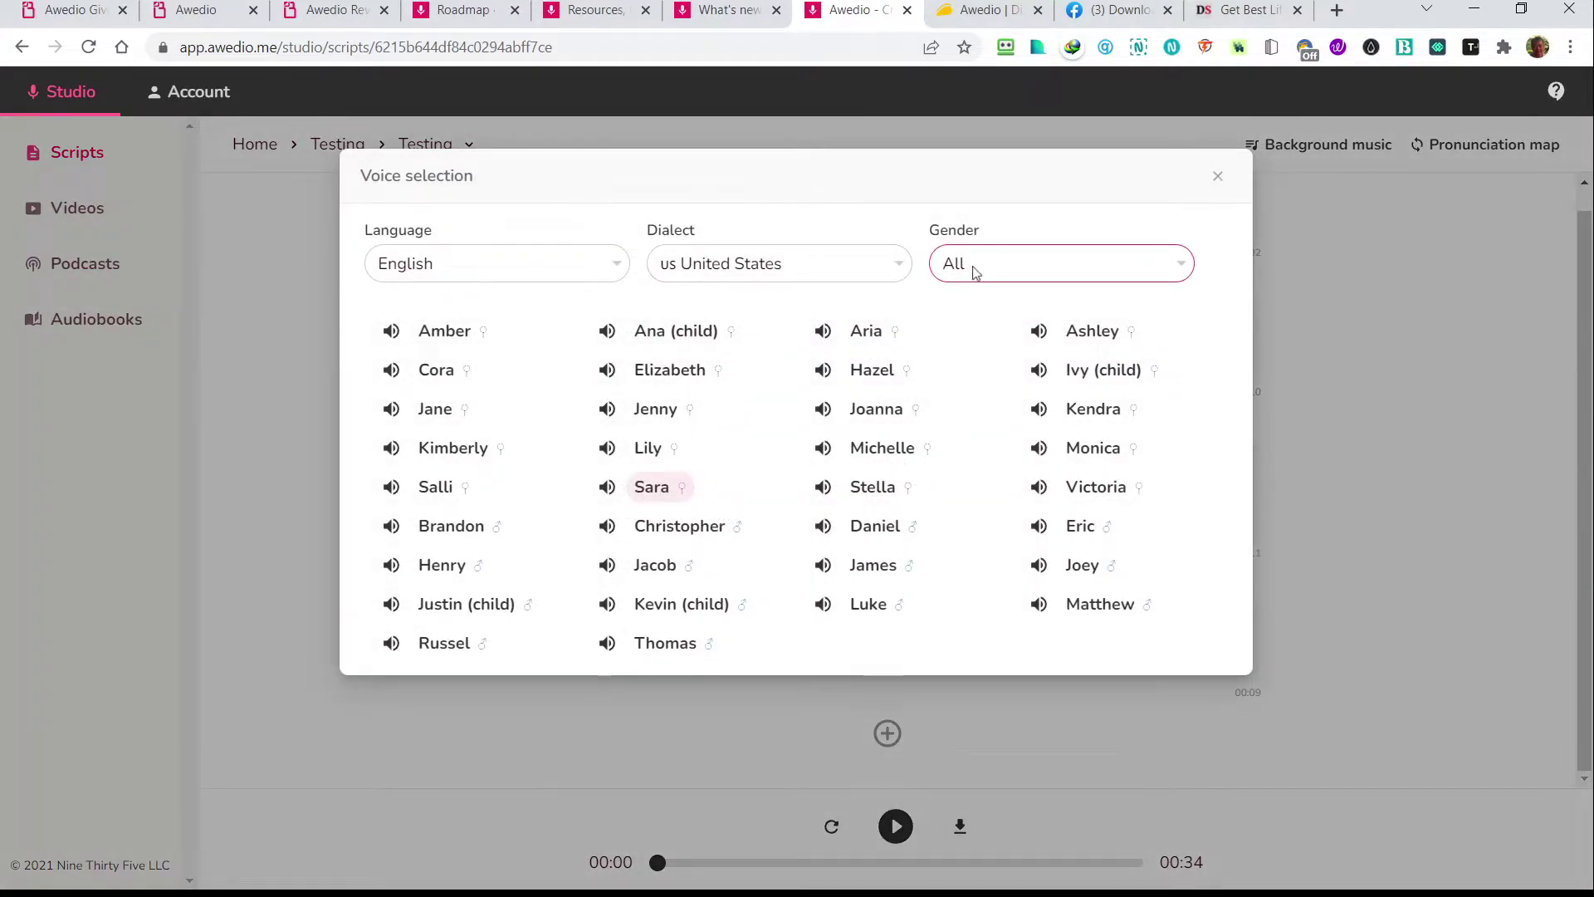
pyautogui.click(986, 330)
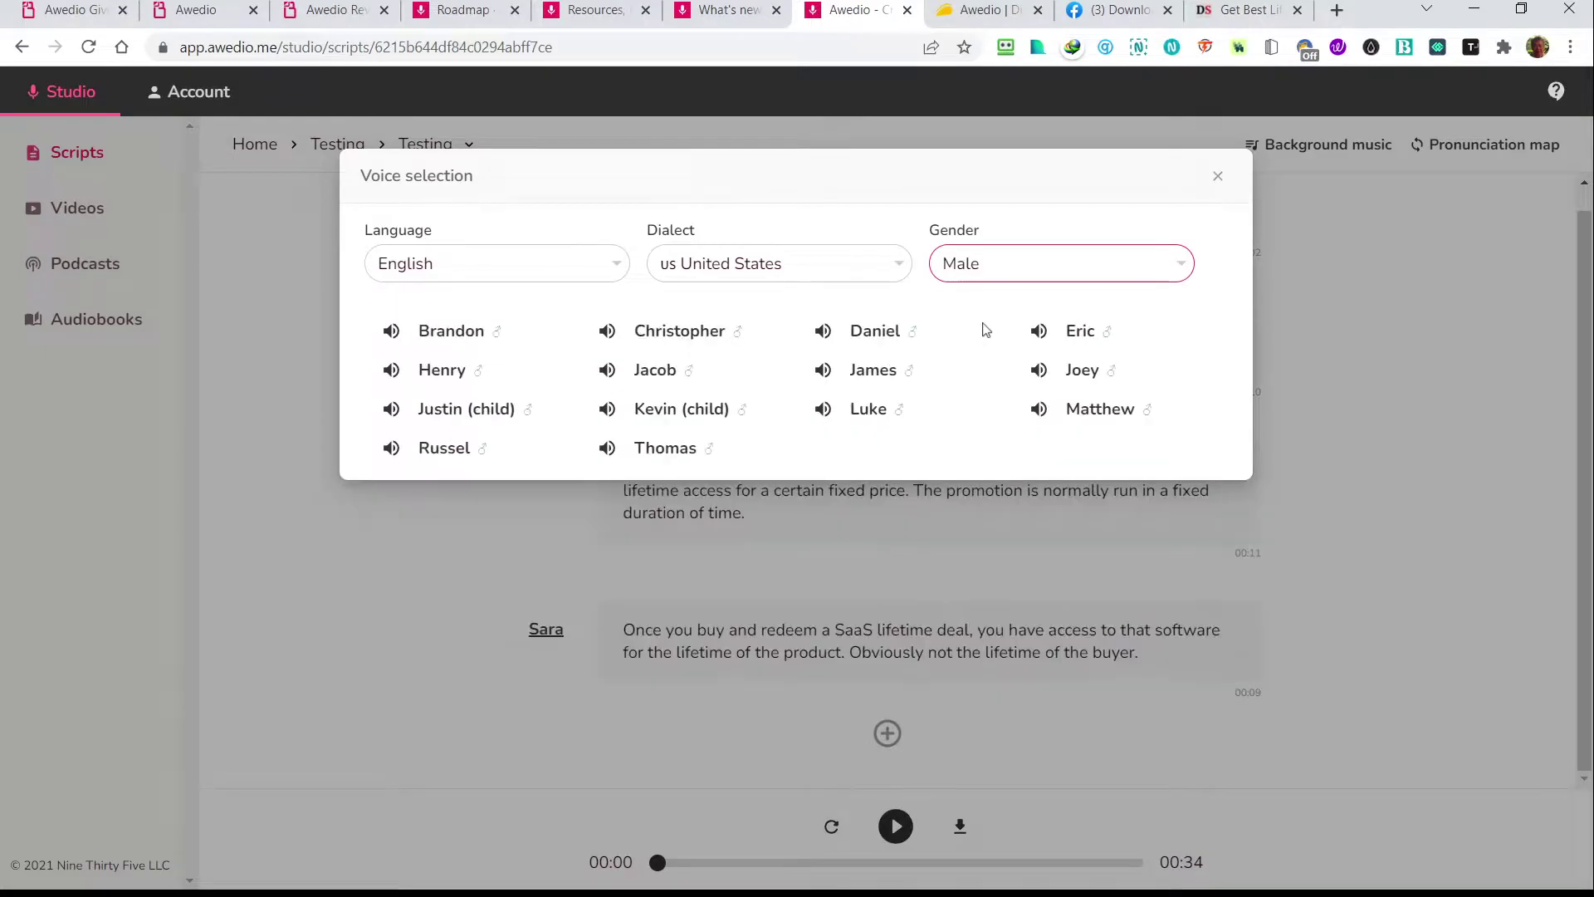
pyautogui.click(430, 332)
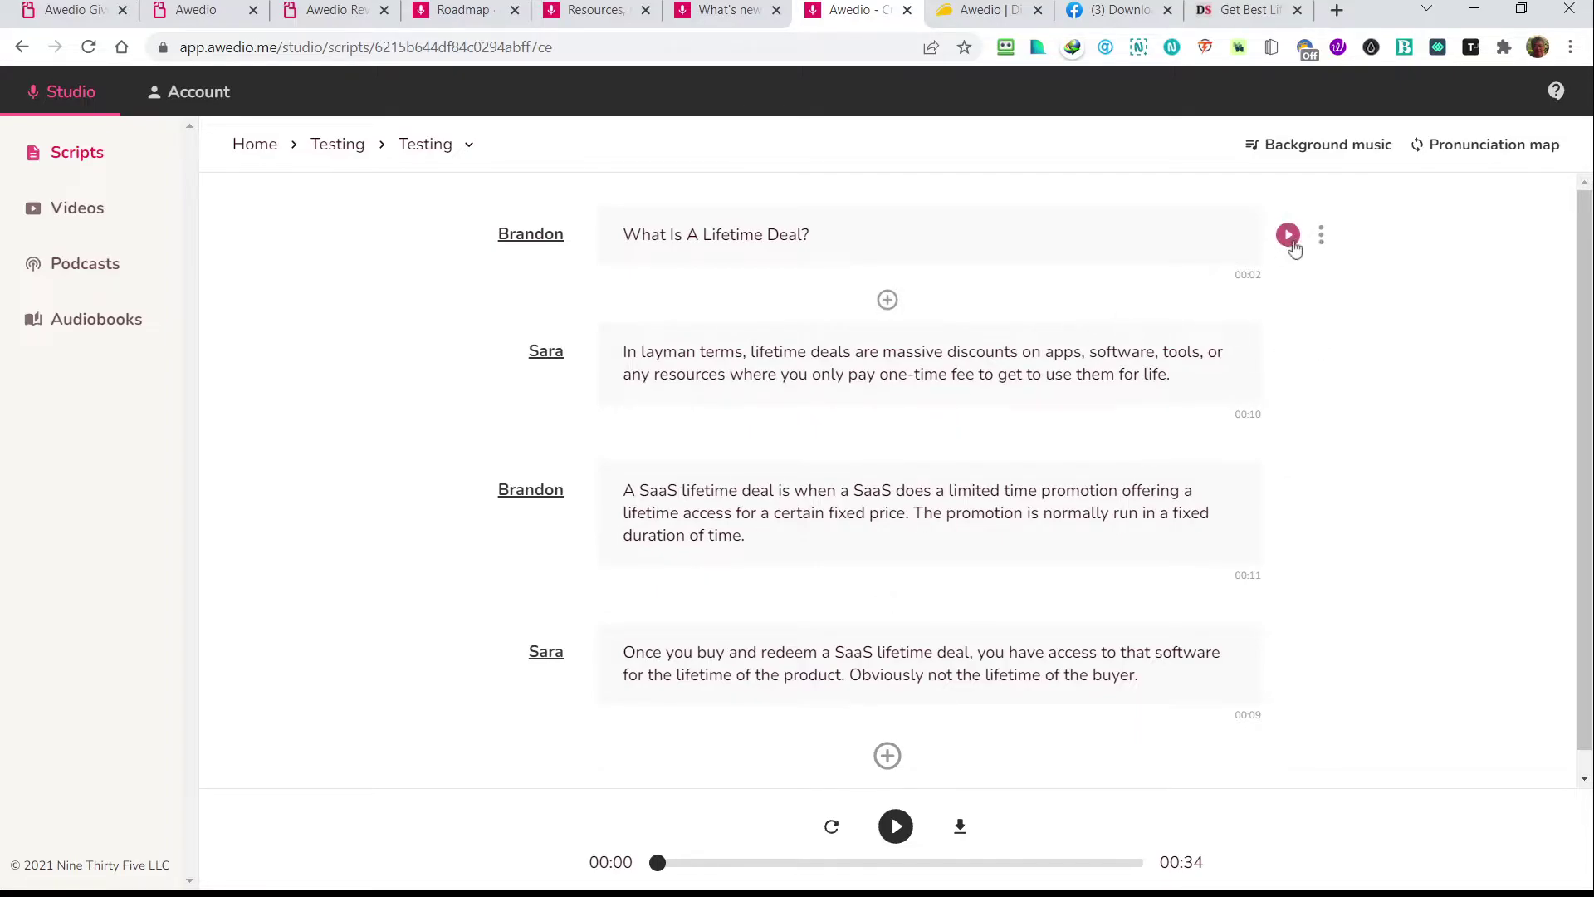
pyautogui.click(1293, 240)
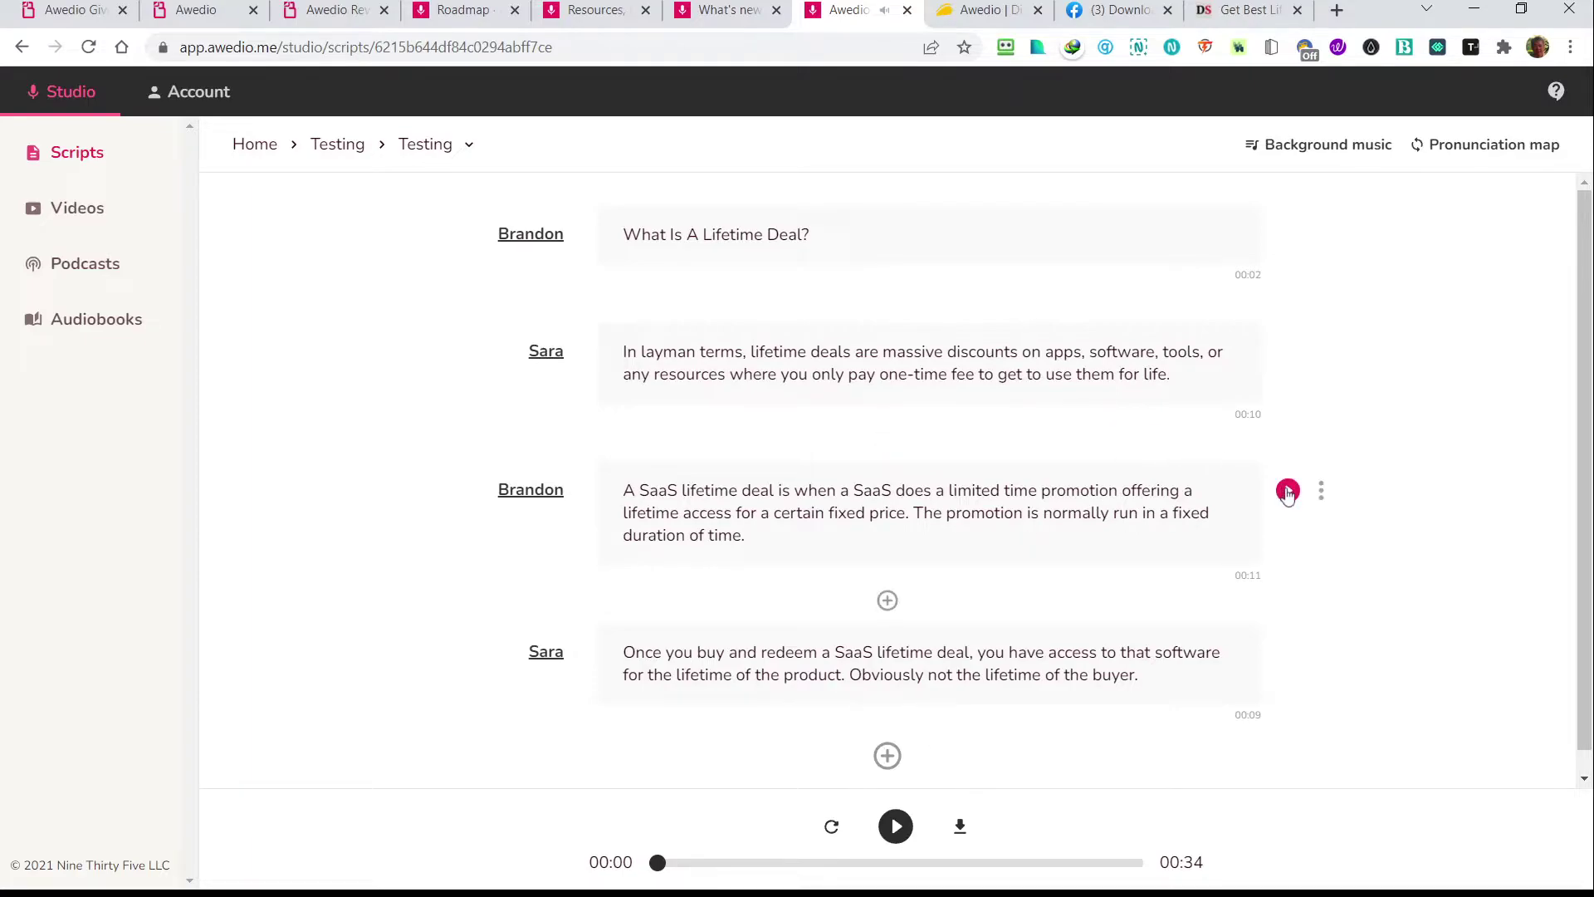
pyautogui.click(1285, 491)
pyautogui.click(896, 830)
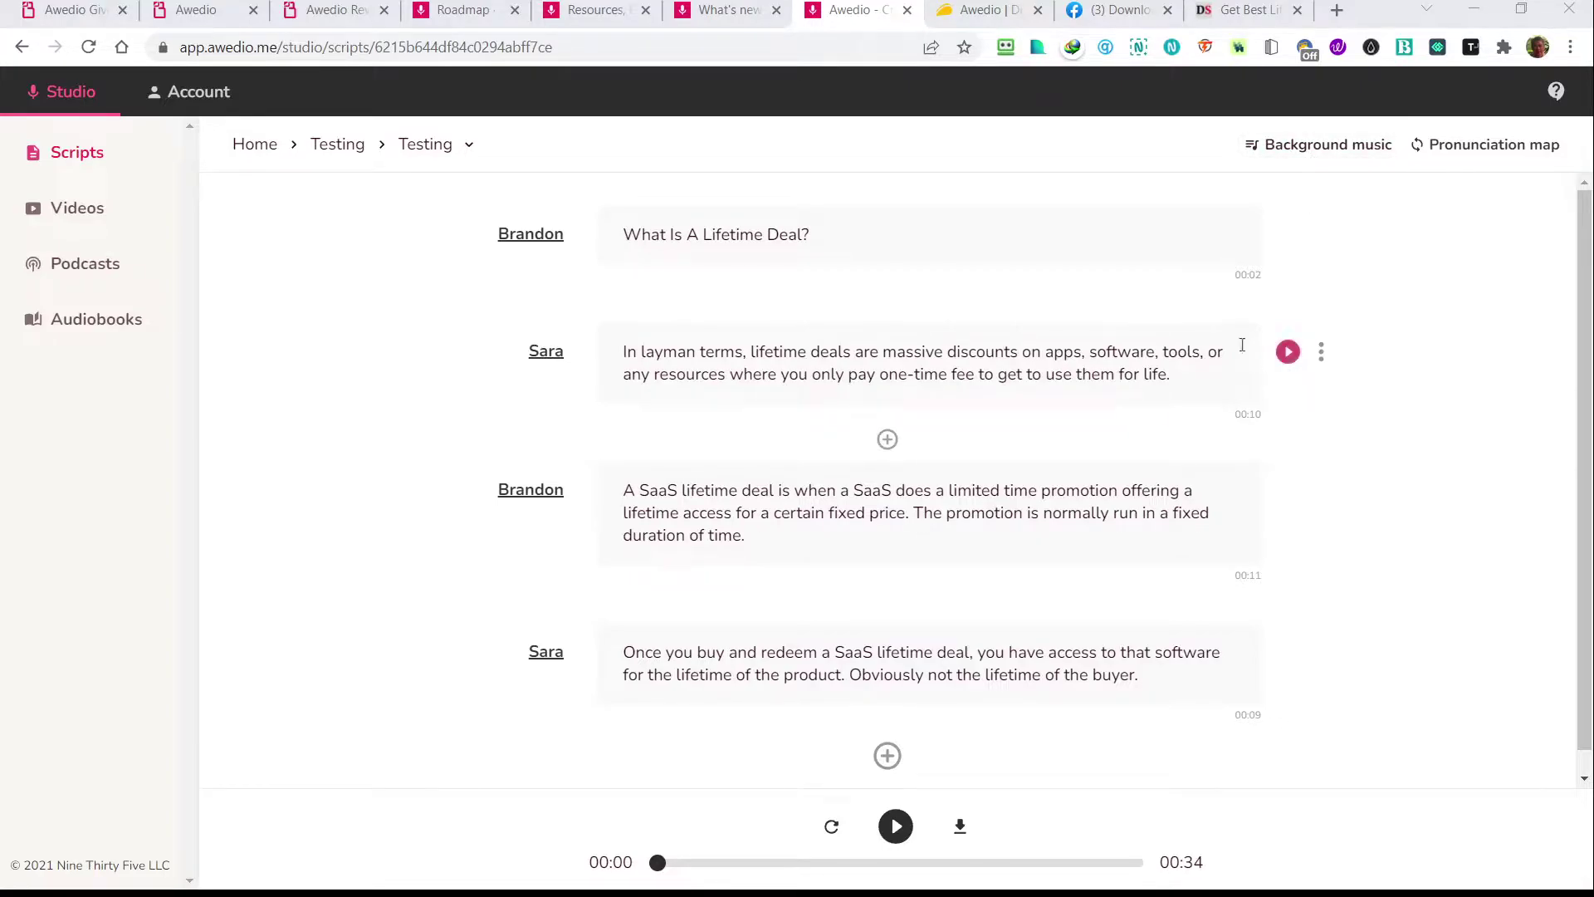
pyautogui.click(1321, 149)
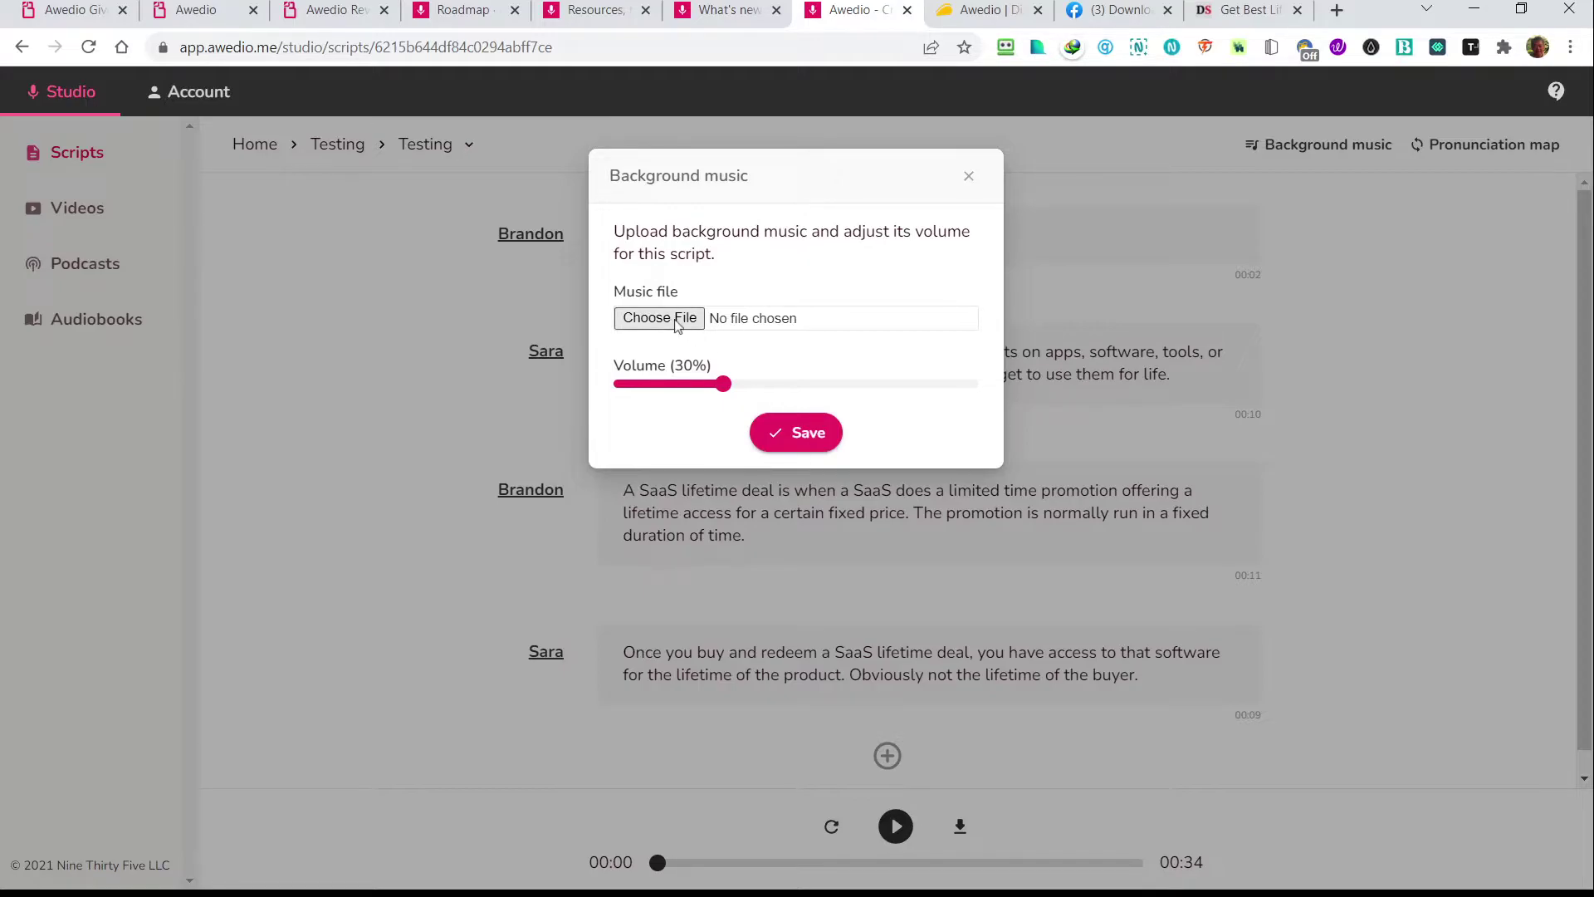
pyautogui.click(967, 184)
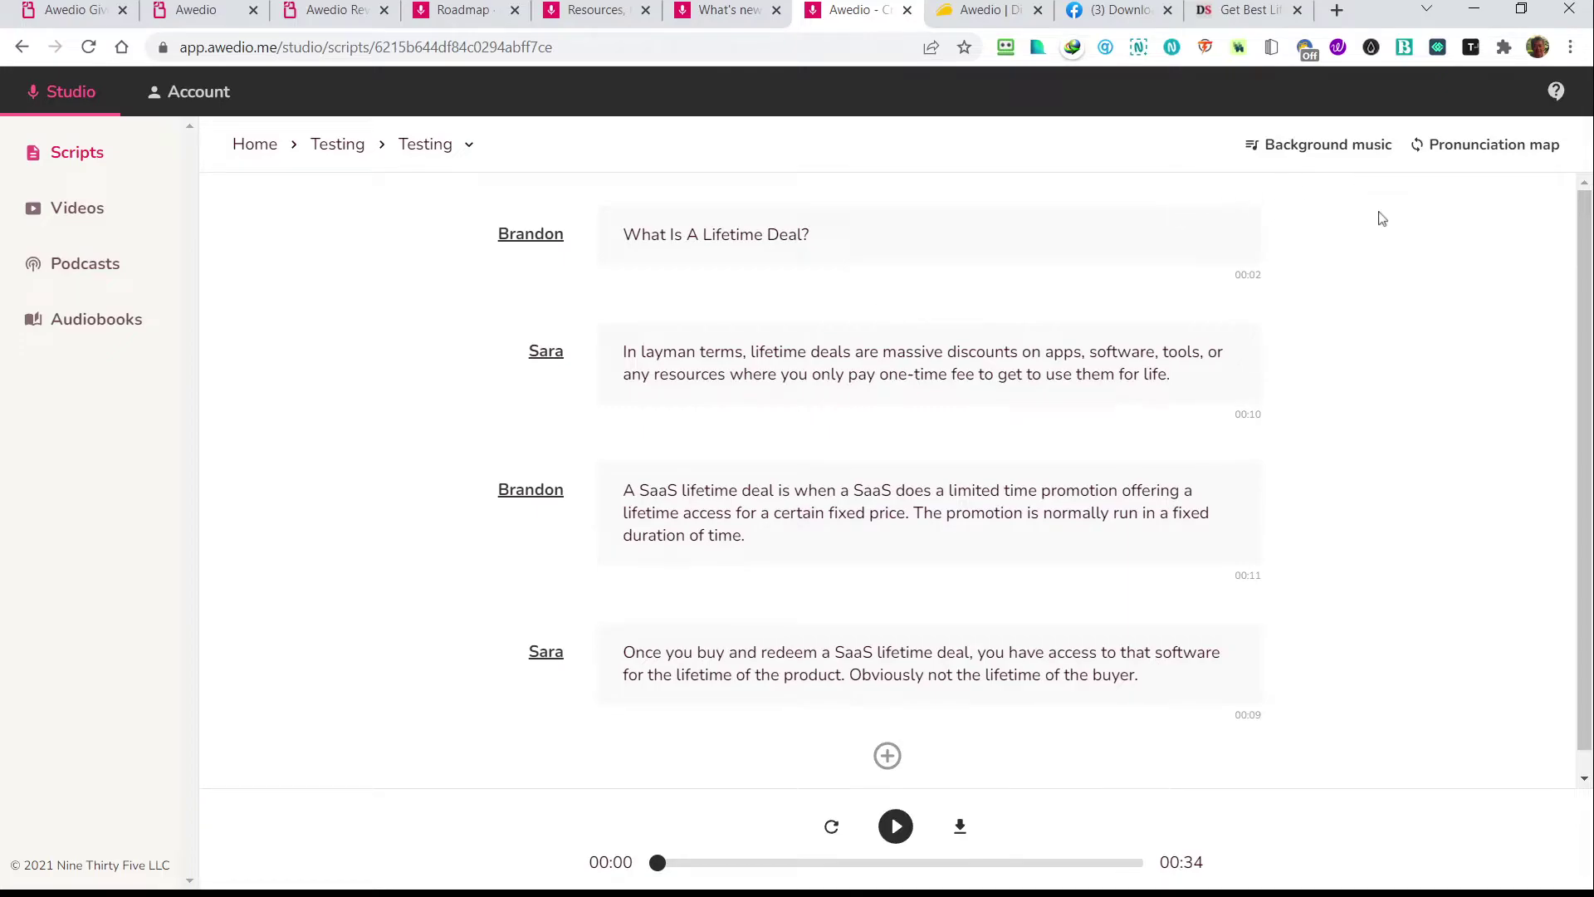
# Add a pronunciation map entry replacing 'Awedio' with 'audio'
pyautogui.click(1492, 146)
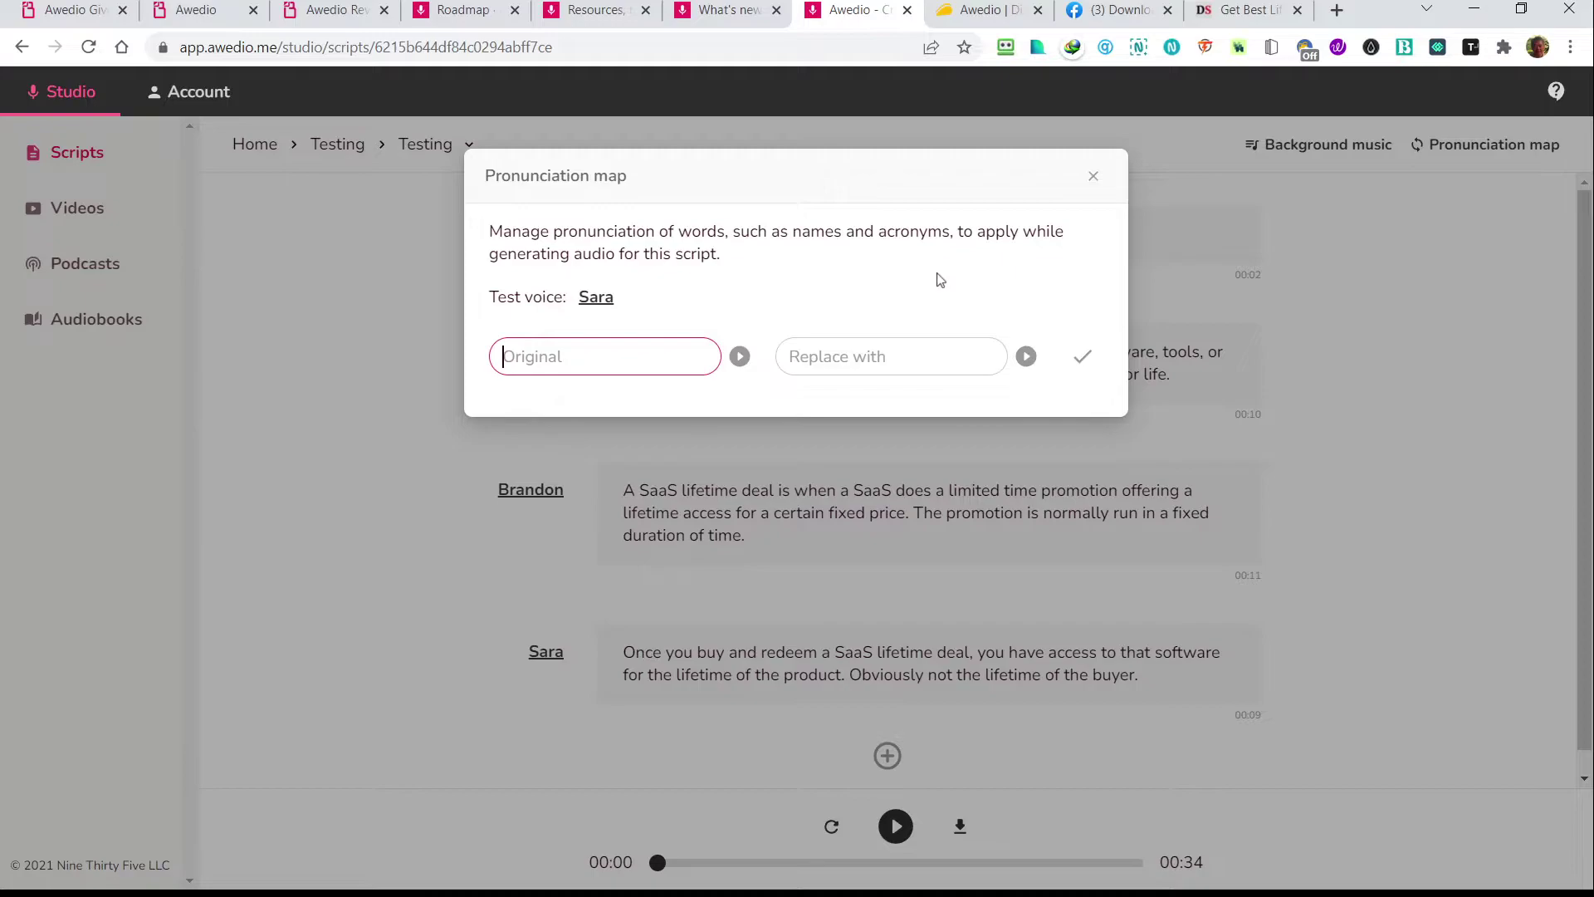
pyautogui.write('awdio')
pyautogui.press('BackSpace')
pyautogui.press('BackSpace')
pyautogui.write('edio')
pyautogui.click(511, 357)
pyautogui.press('BackSpace')
pyautogui.write('A')
pyautogui.click(860, 357)
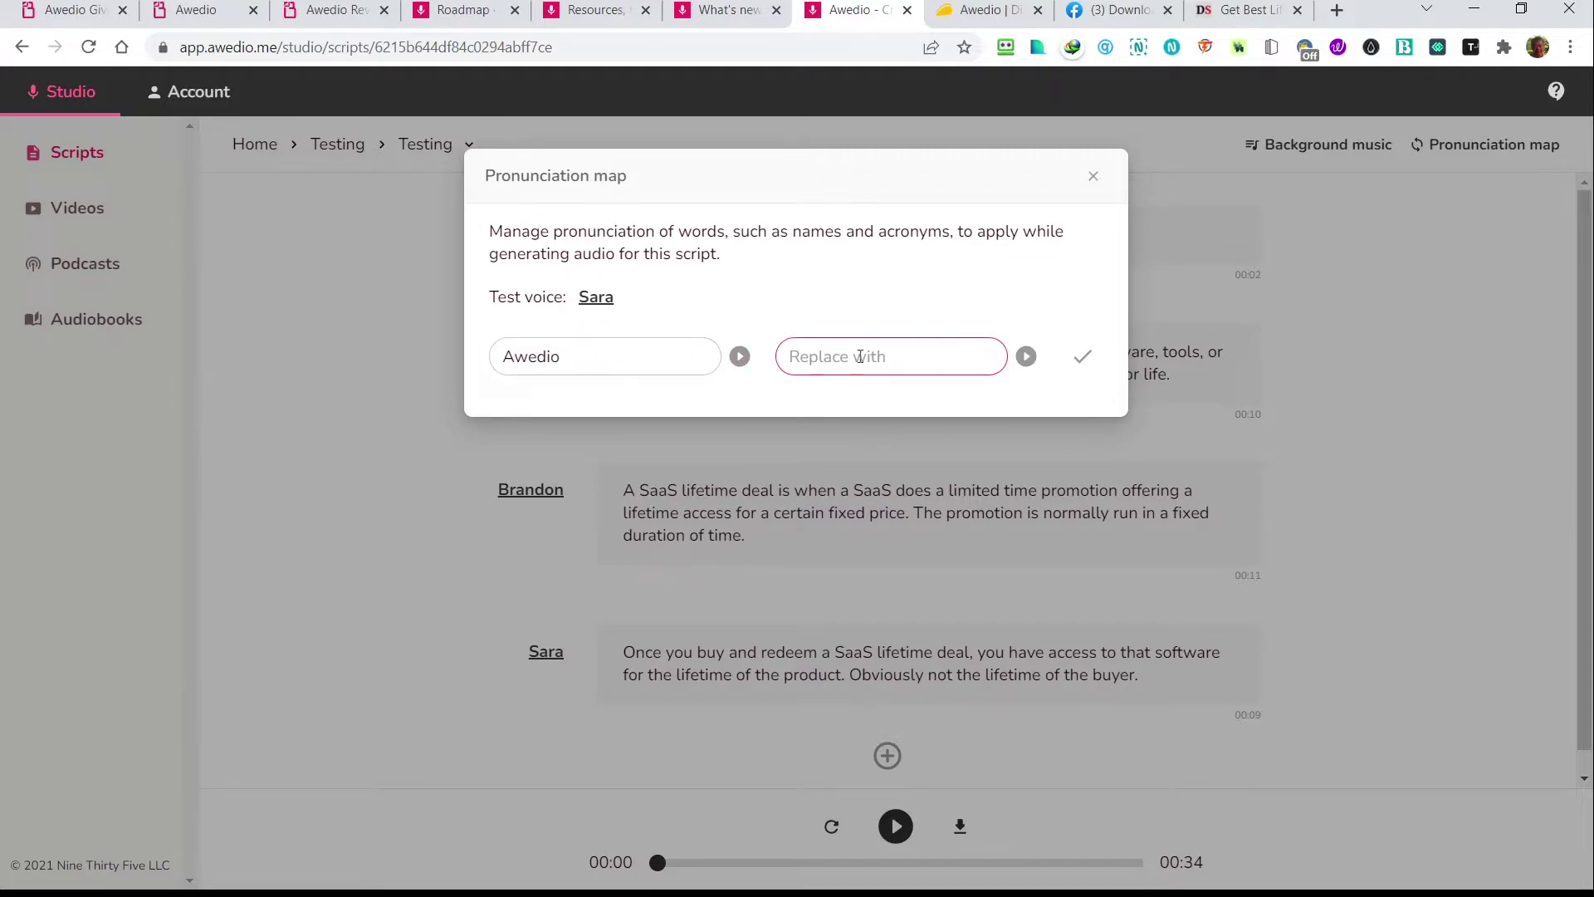
pyautogui.write('audio')
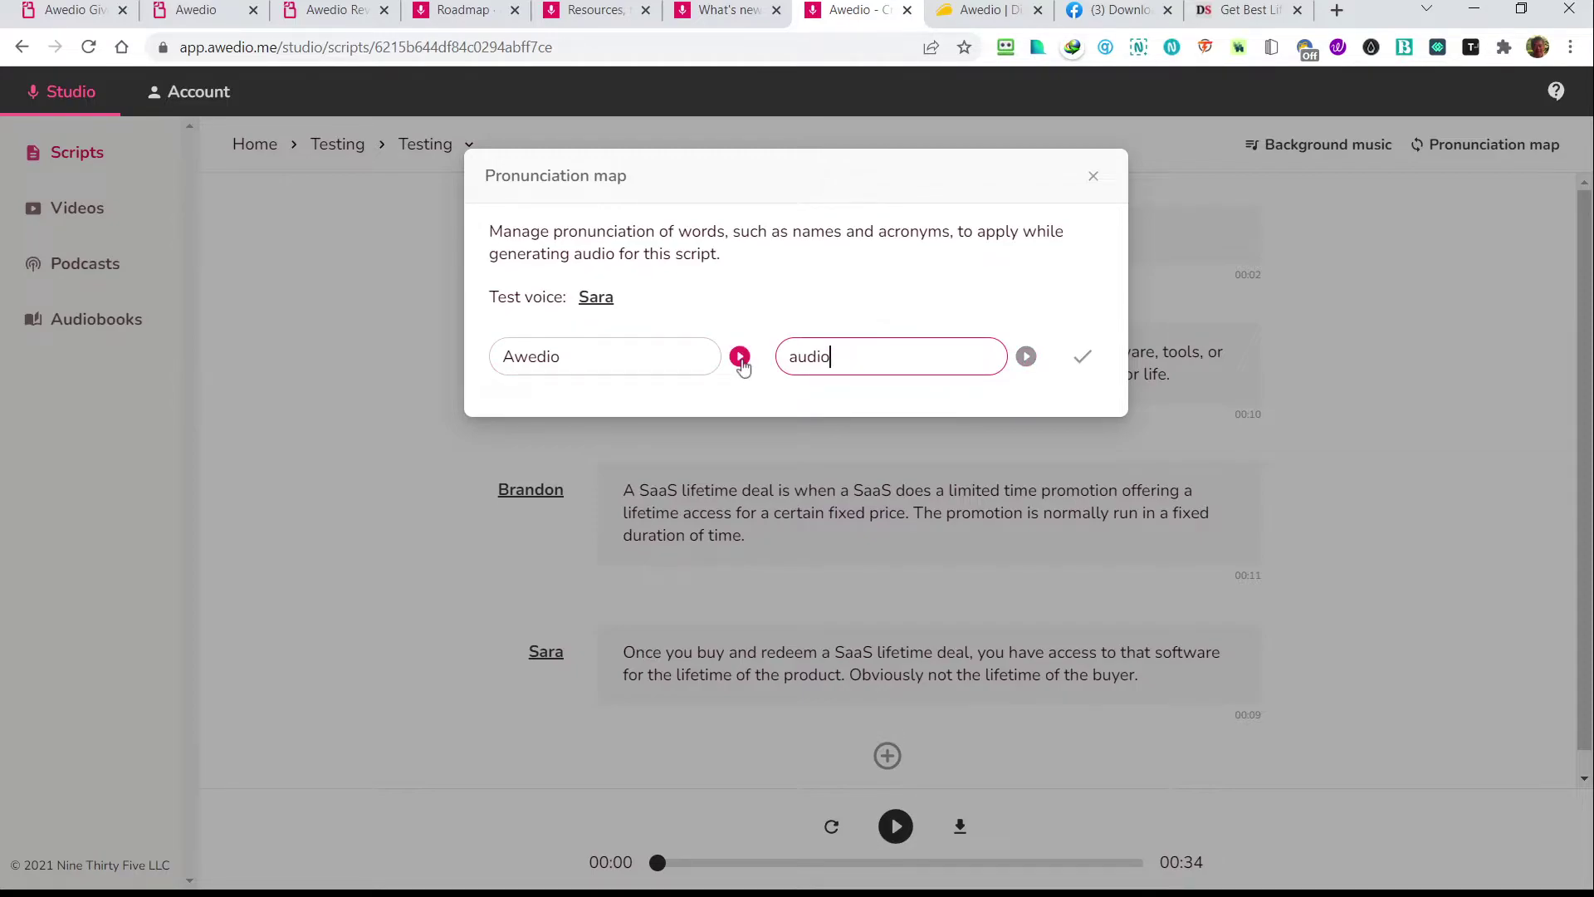
# Test the Awedio pronunciation, keep Sara as the test voice, and close the map
pyautogui.click(739, 358)
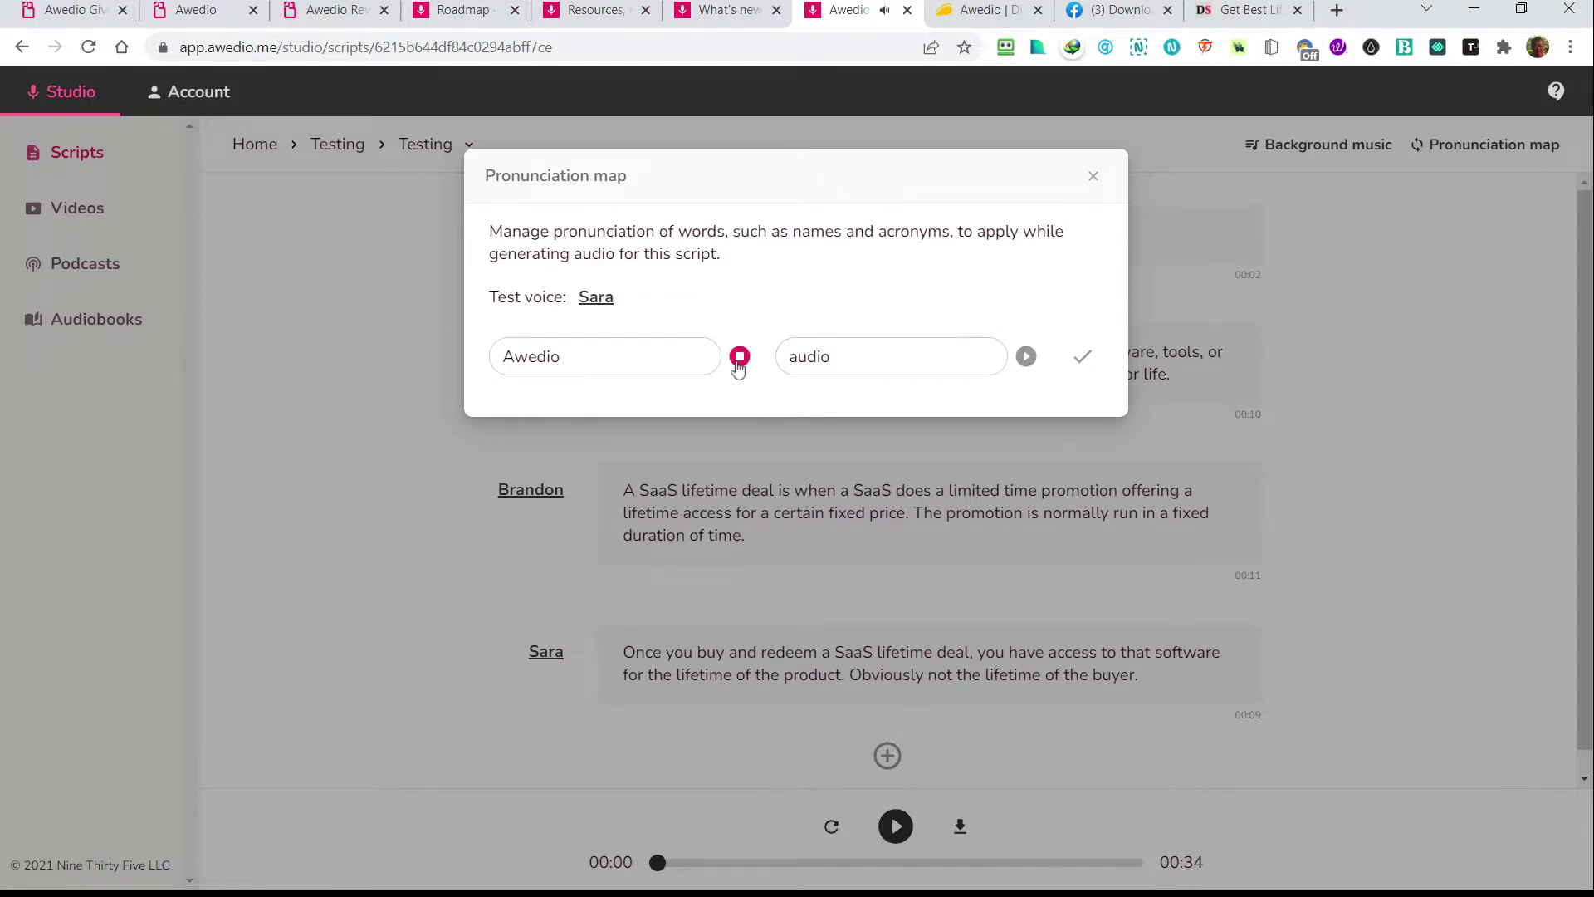
pyautogui.click(1028, 359)
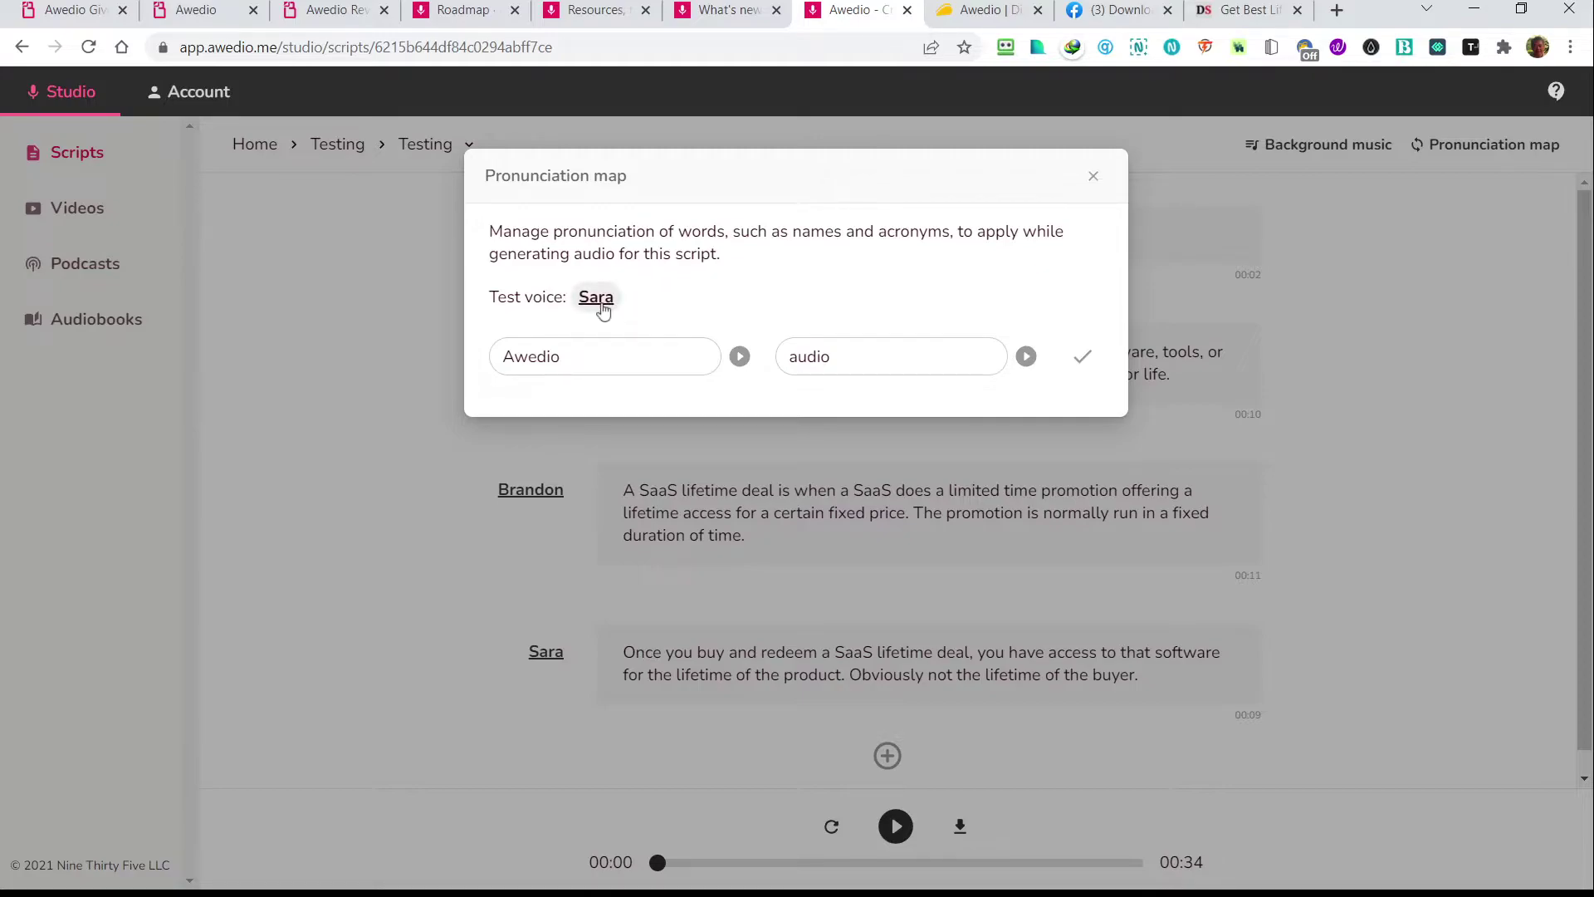
pyautogui.click(596, 298)
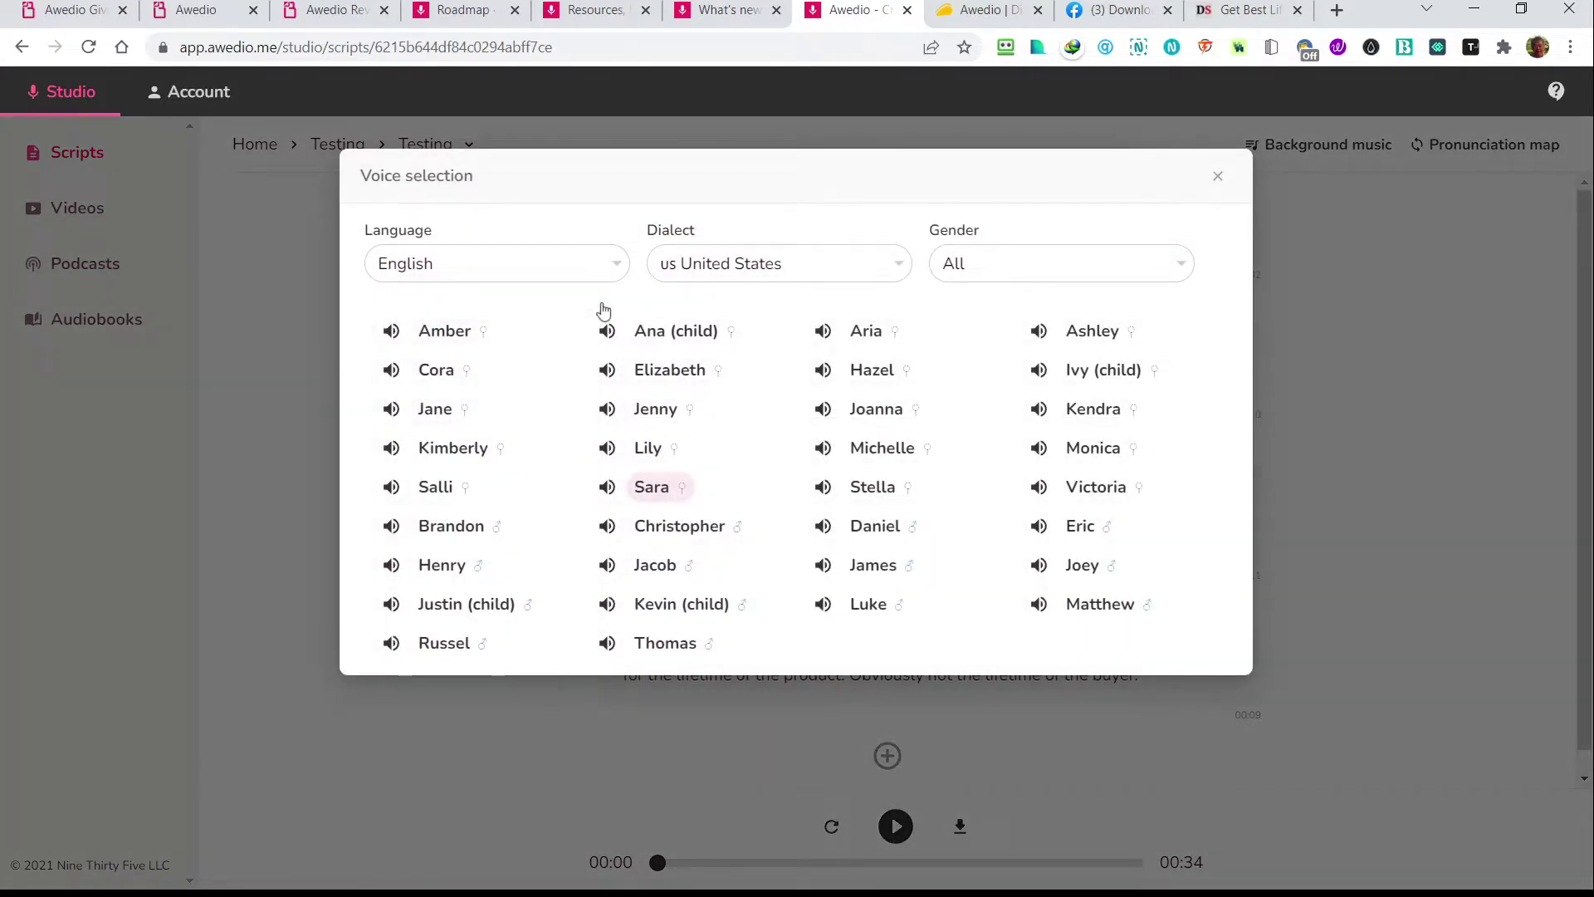
pyautogui.click(1218, 176)
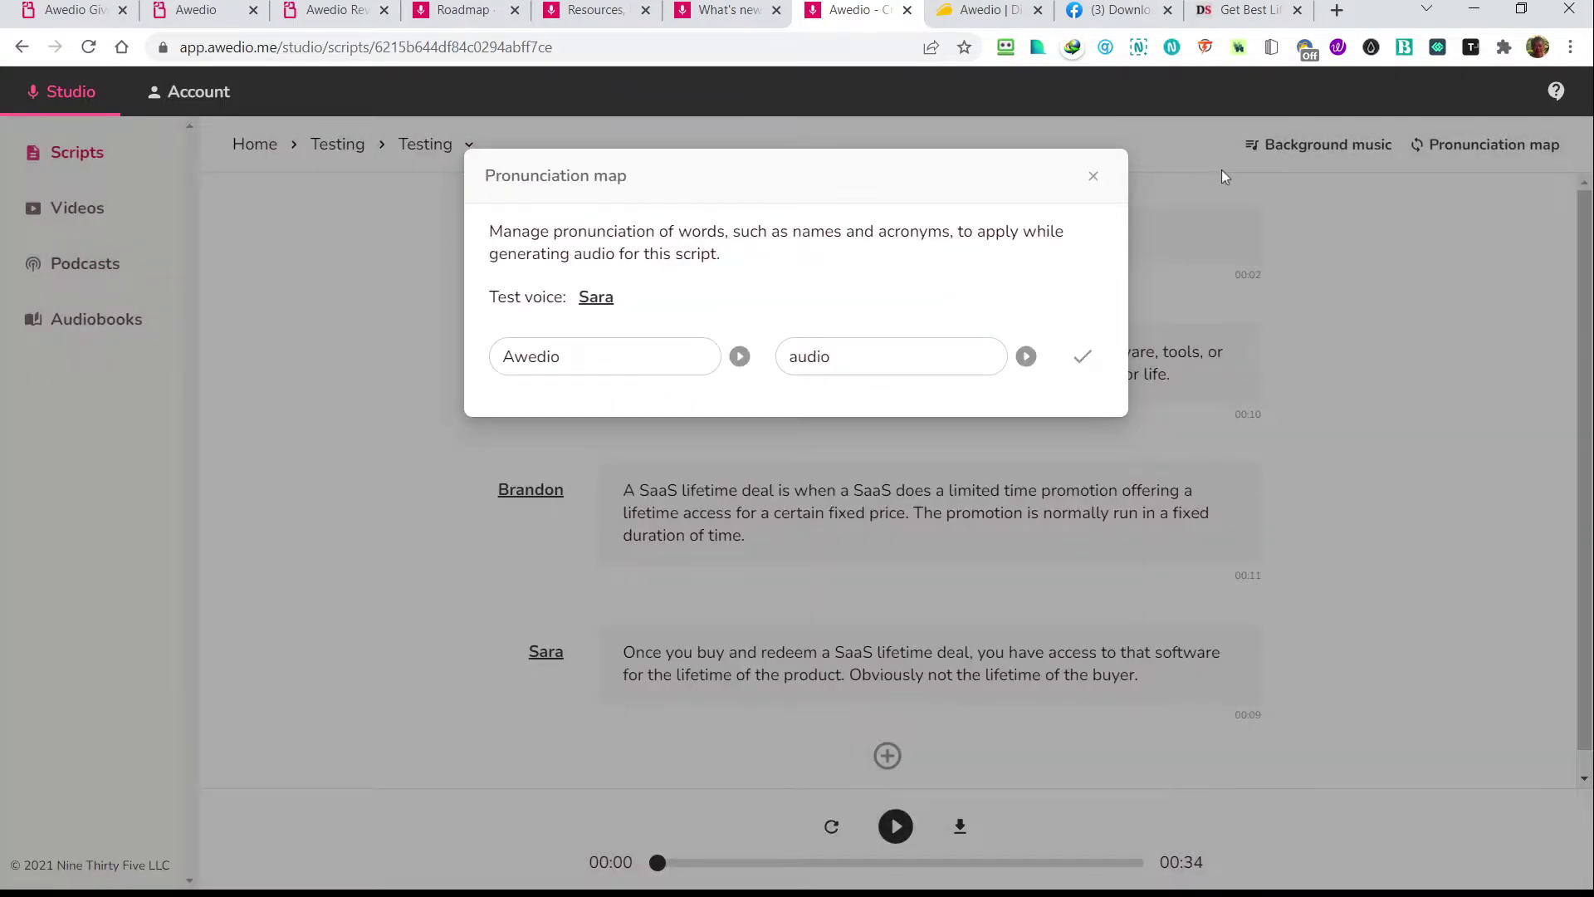
pyautogui.click(1092, 175)
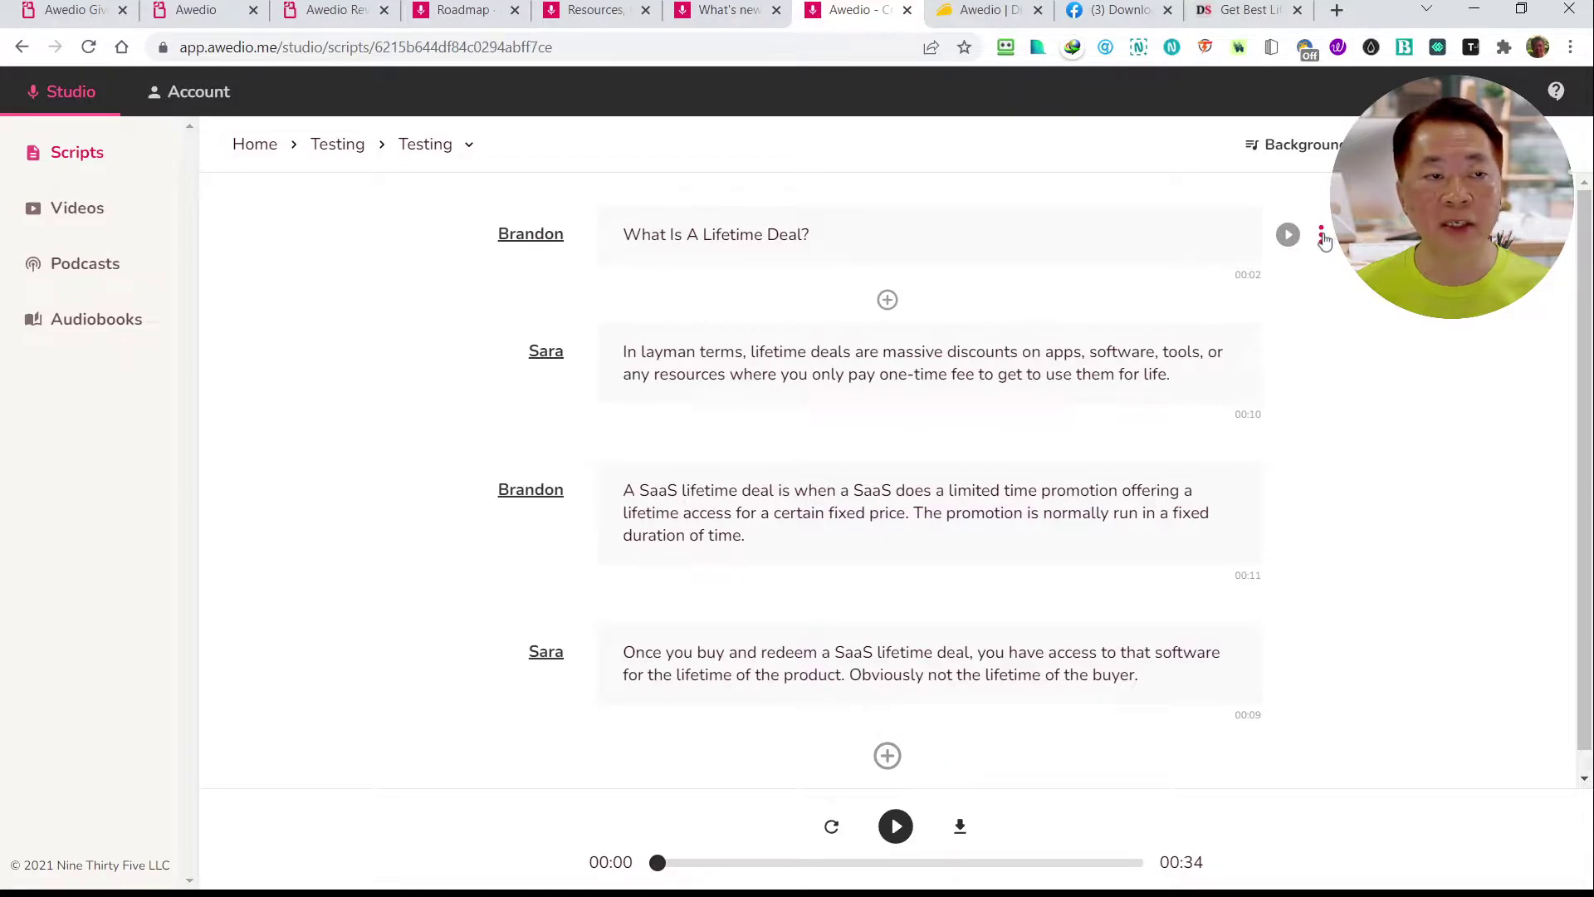
pyautogui.click(1322, 237)
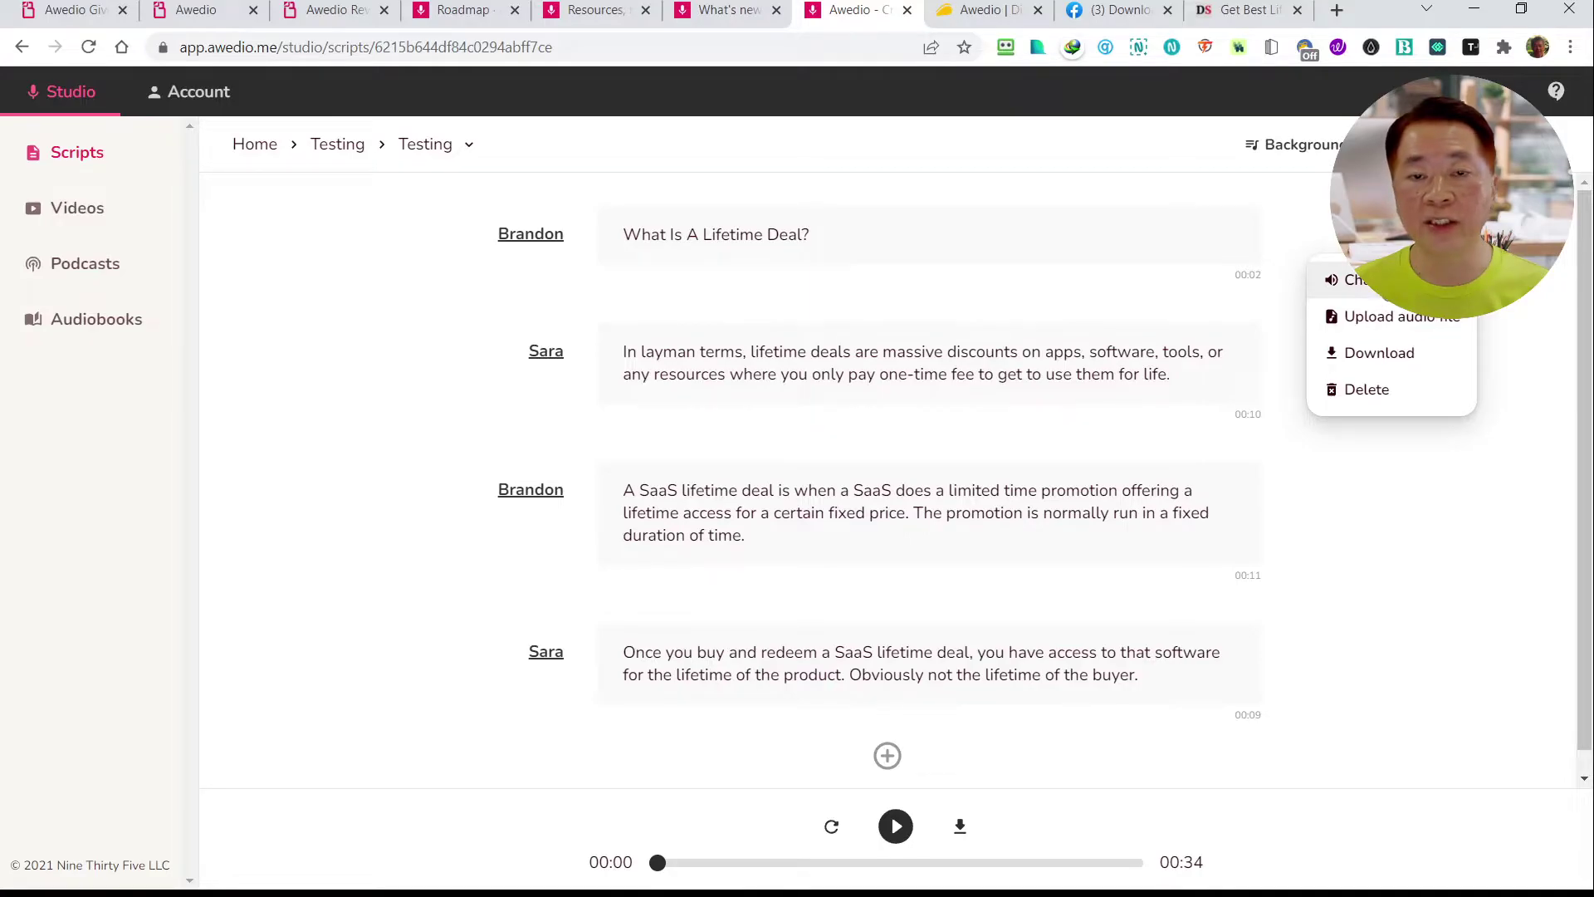
pyautogui.click(1362, 280)
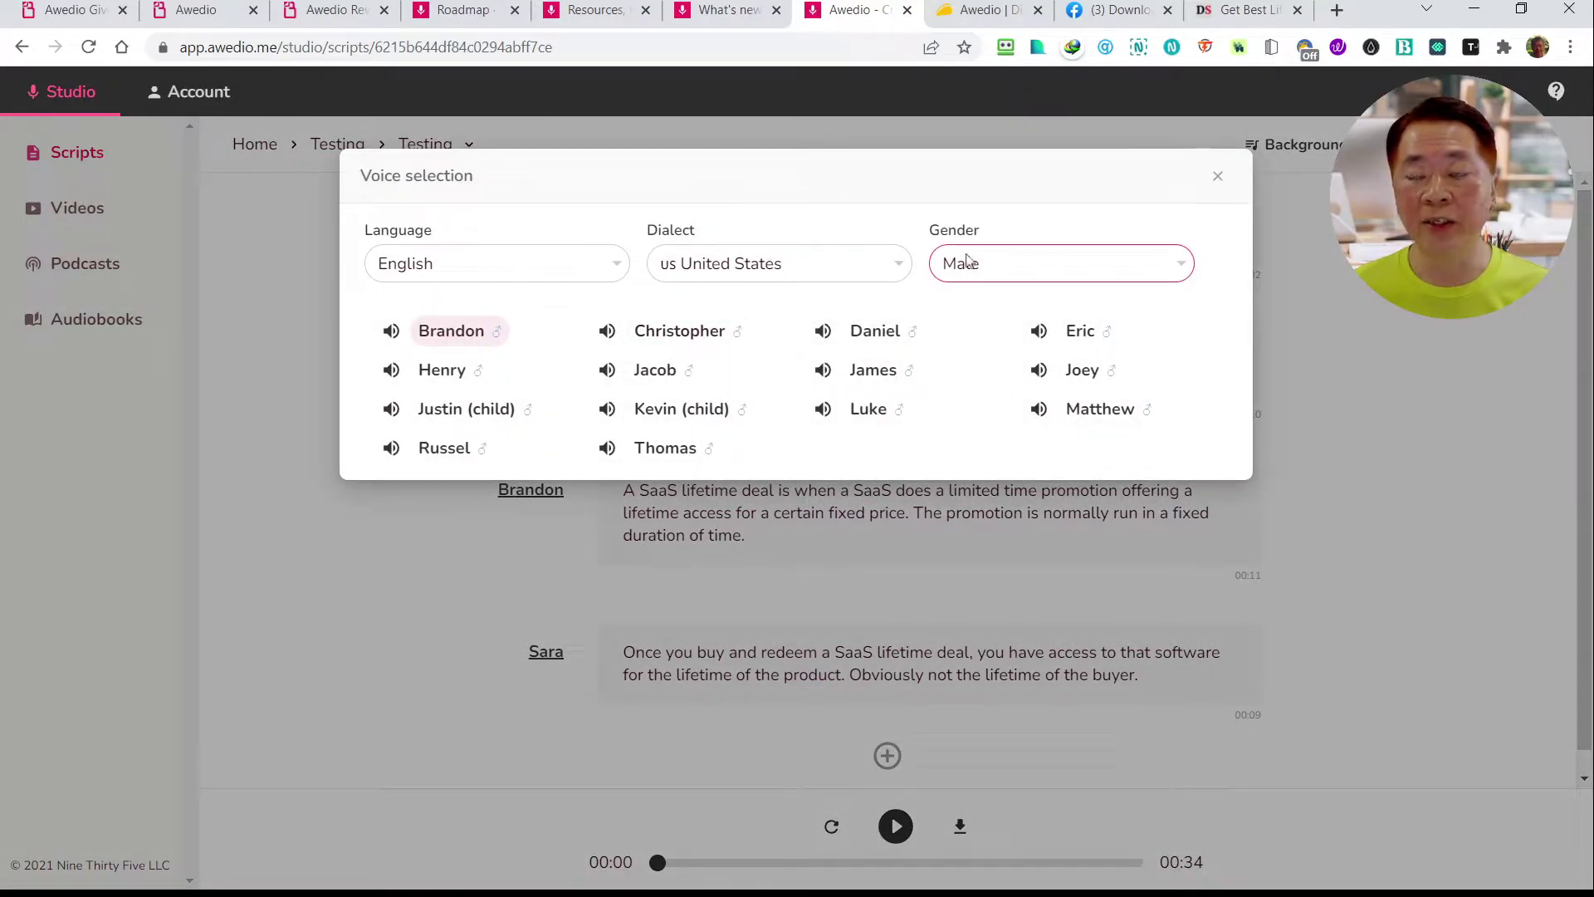
pyautogui.click(1218, 175)
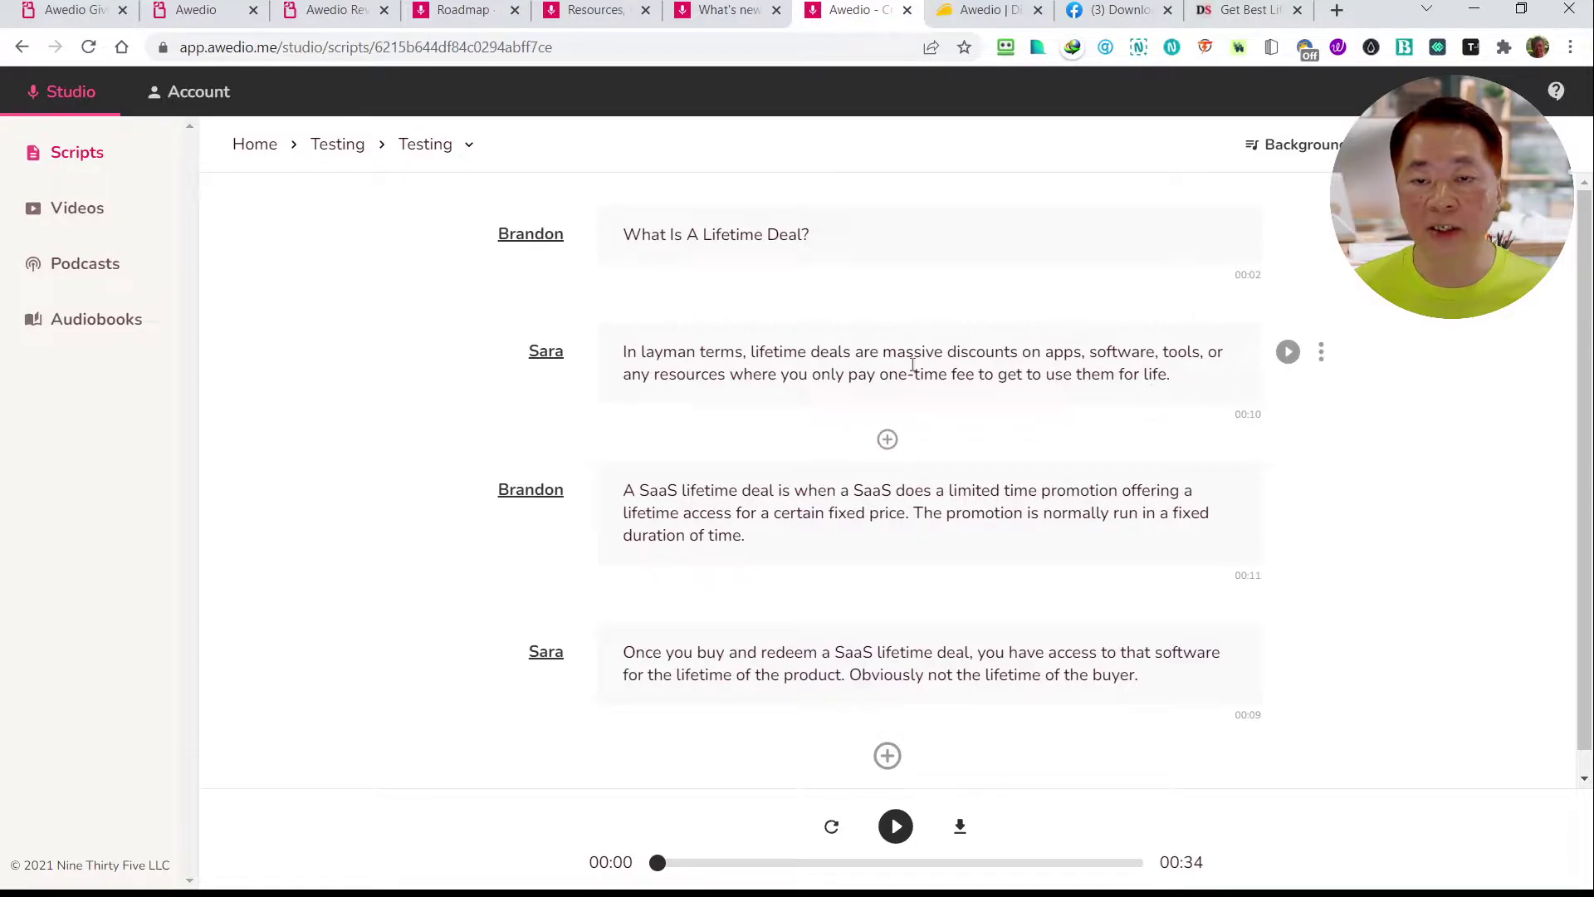
# Apply Strong emphasis to 'In layman terms' in Sara's line and preview the line
pyautogui.moveTo(623, 351); pyautogui.dragTo(1233, 377)
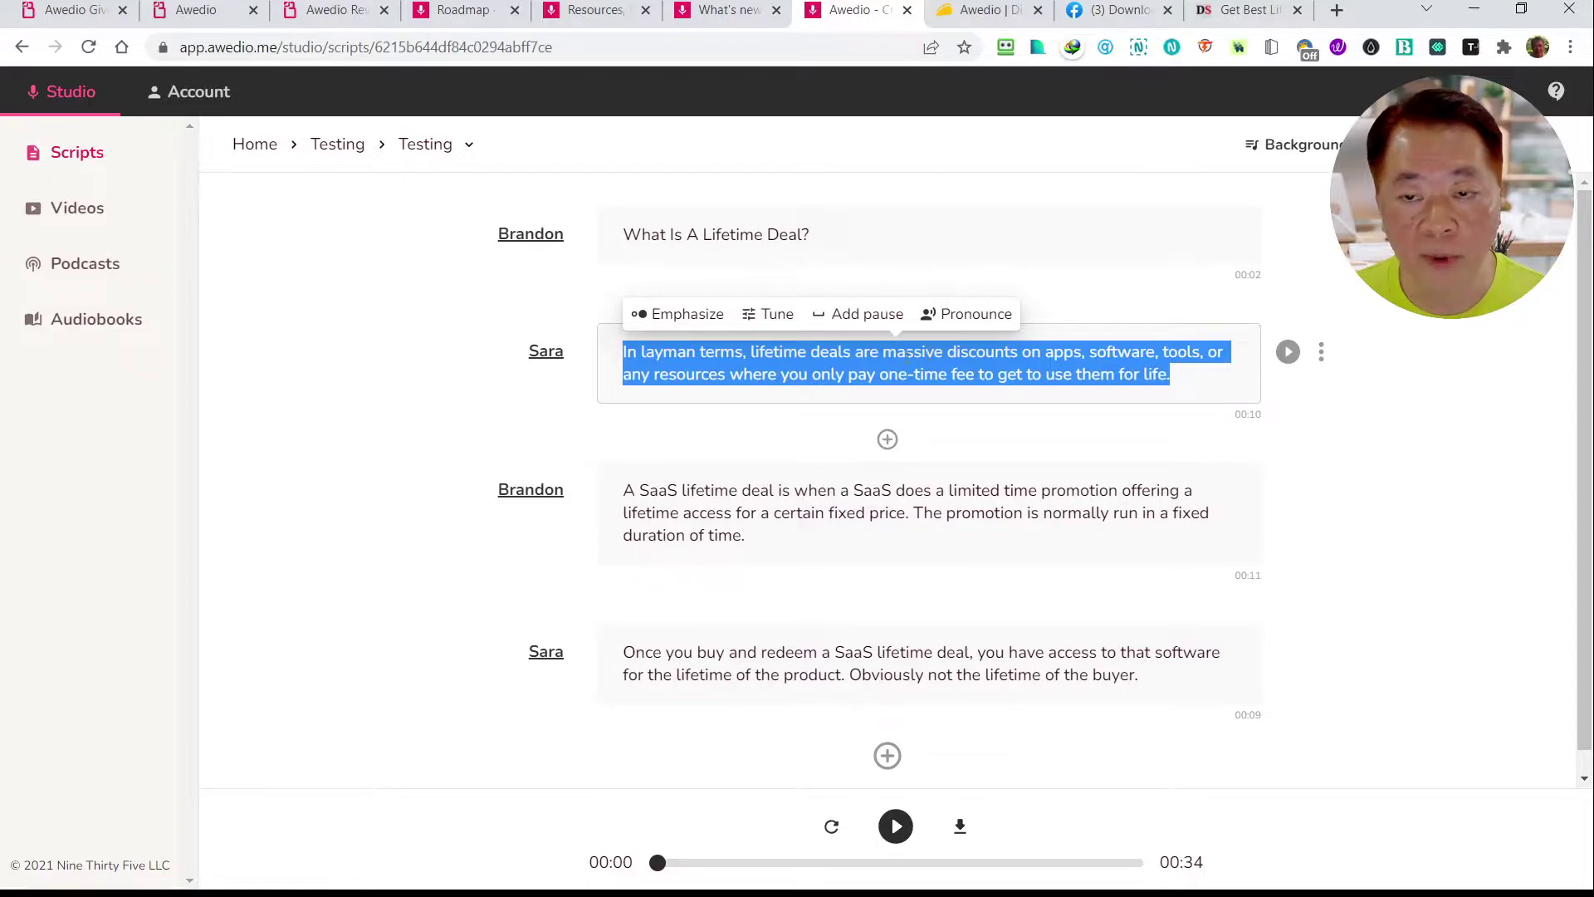
pyautogui.click(767, 355)
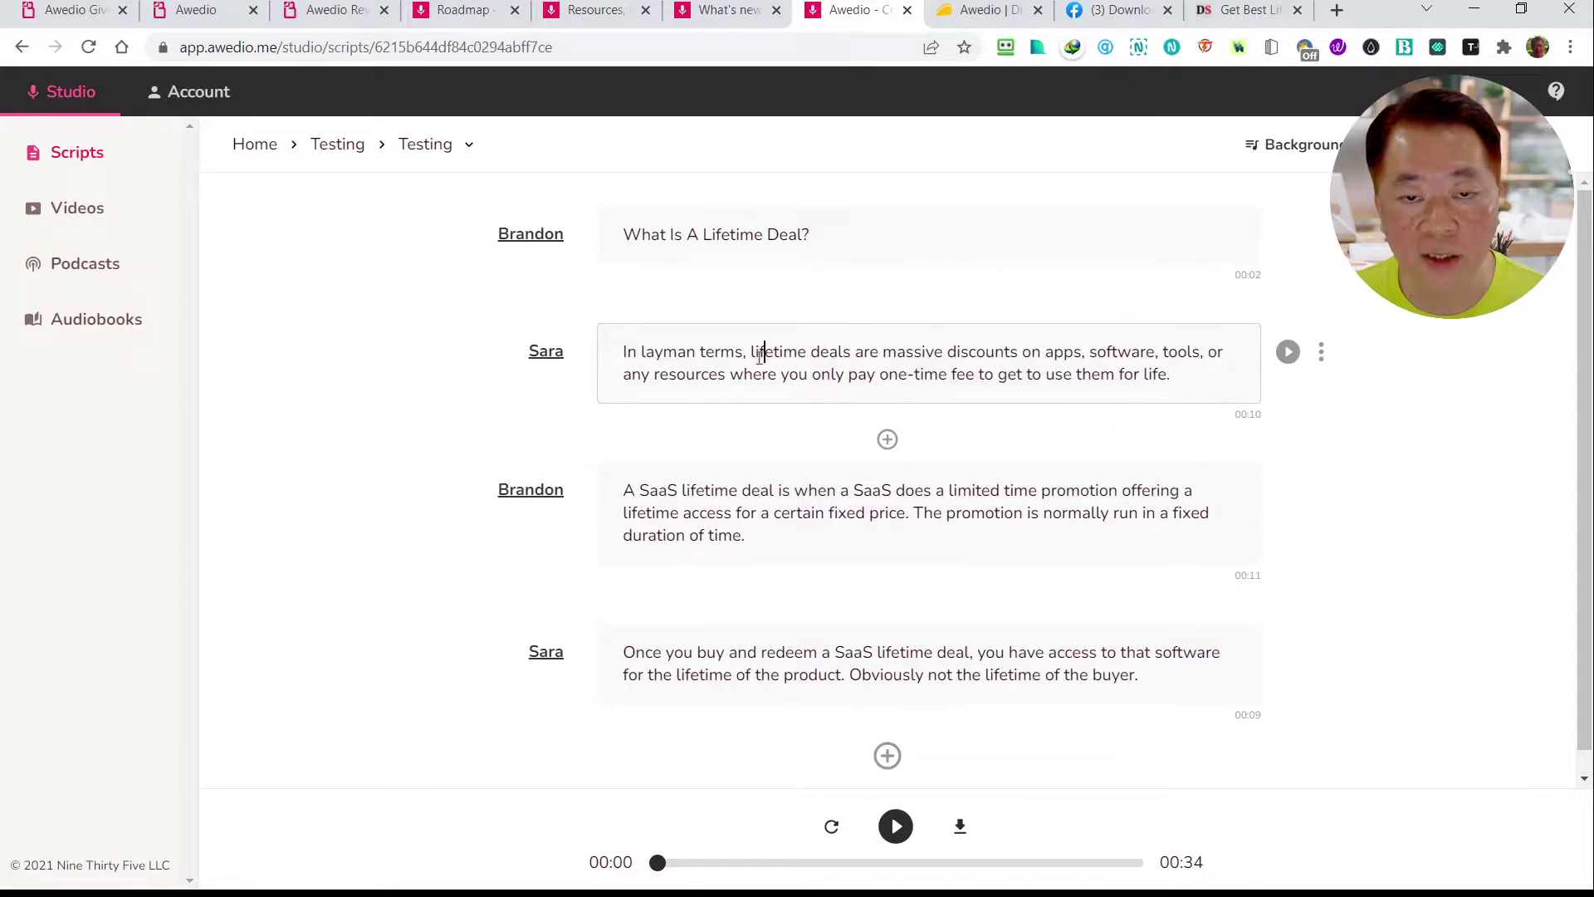
pyautogui.moveTo(735, 353); pyautogui.dragTo(624, 357)
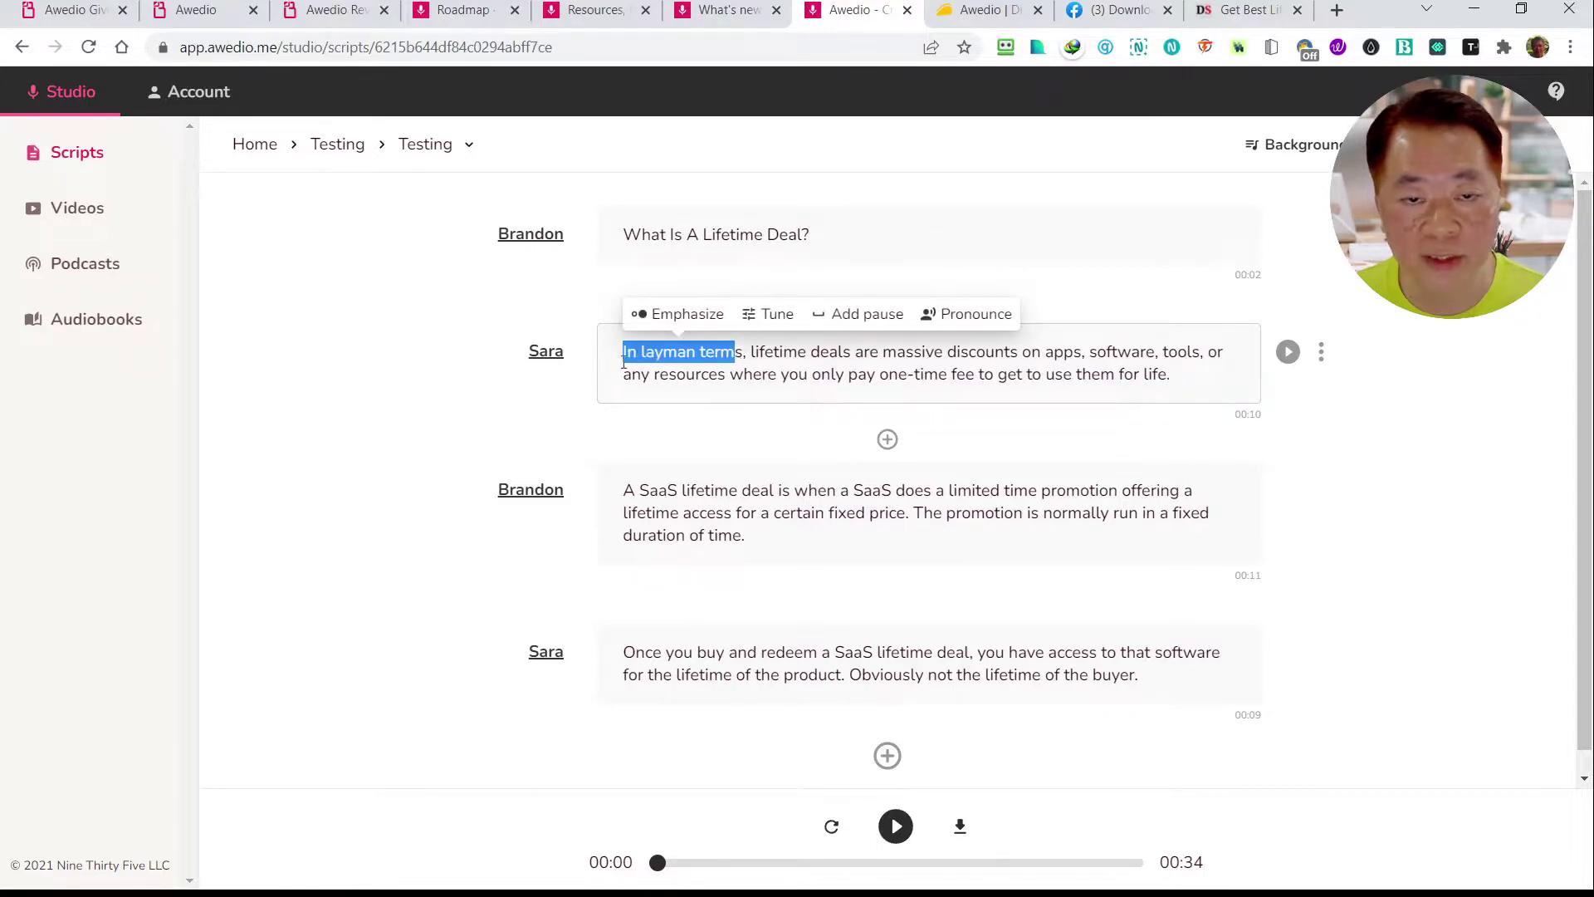
pyautogui.click(696, 324)
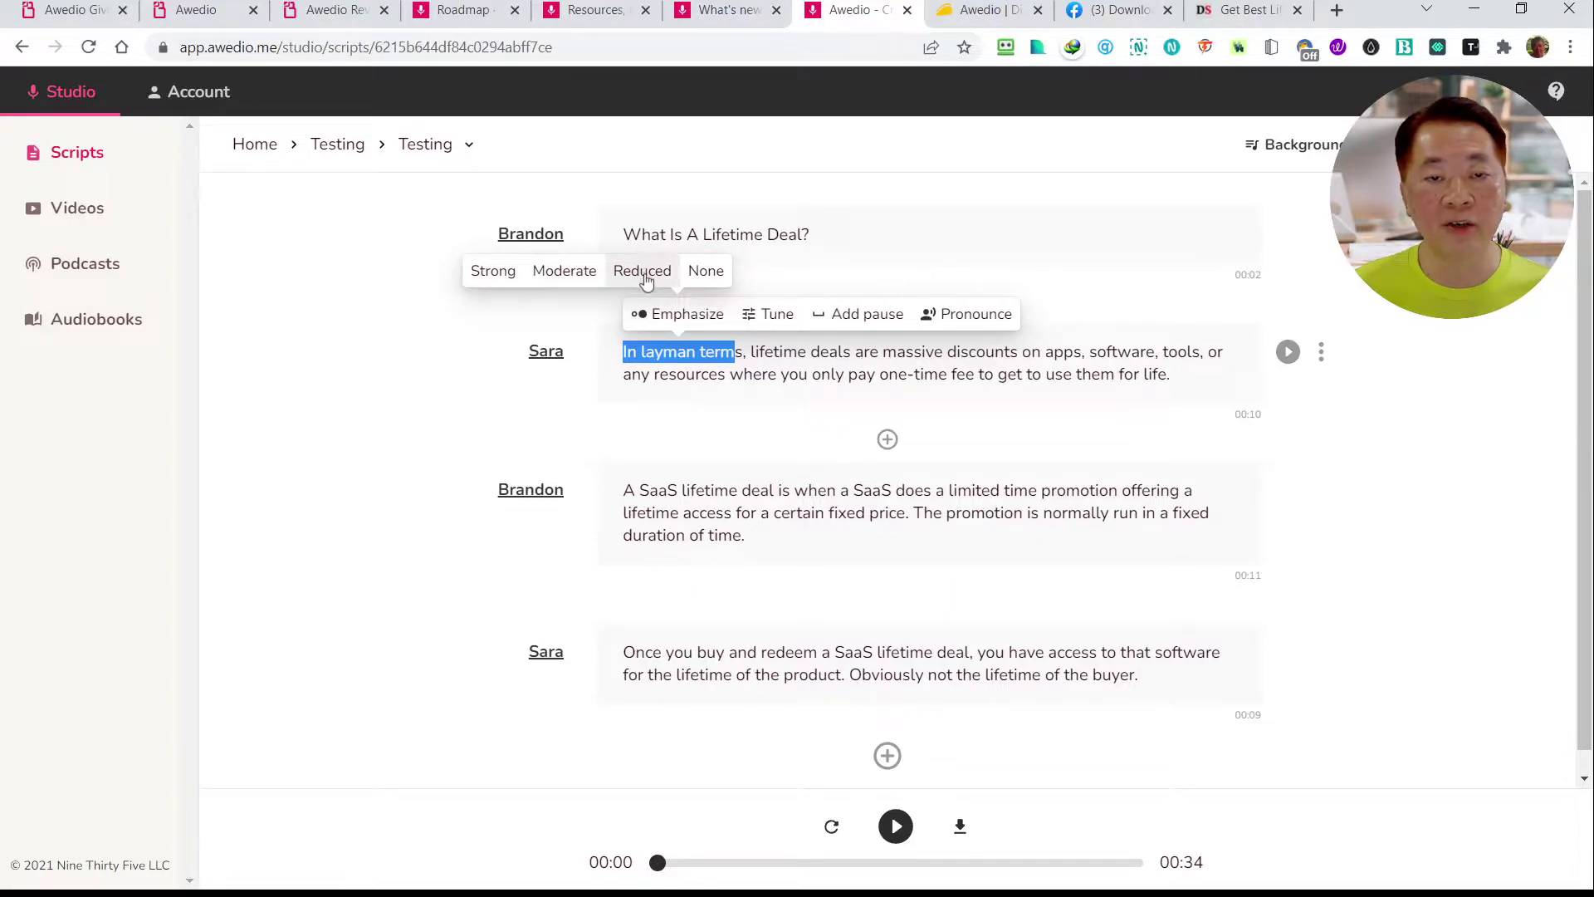
pyautogui.click(497, 273)
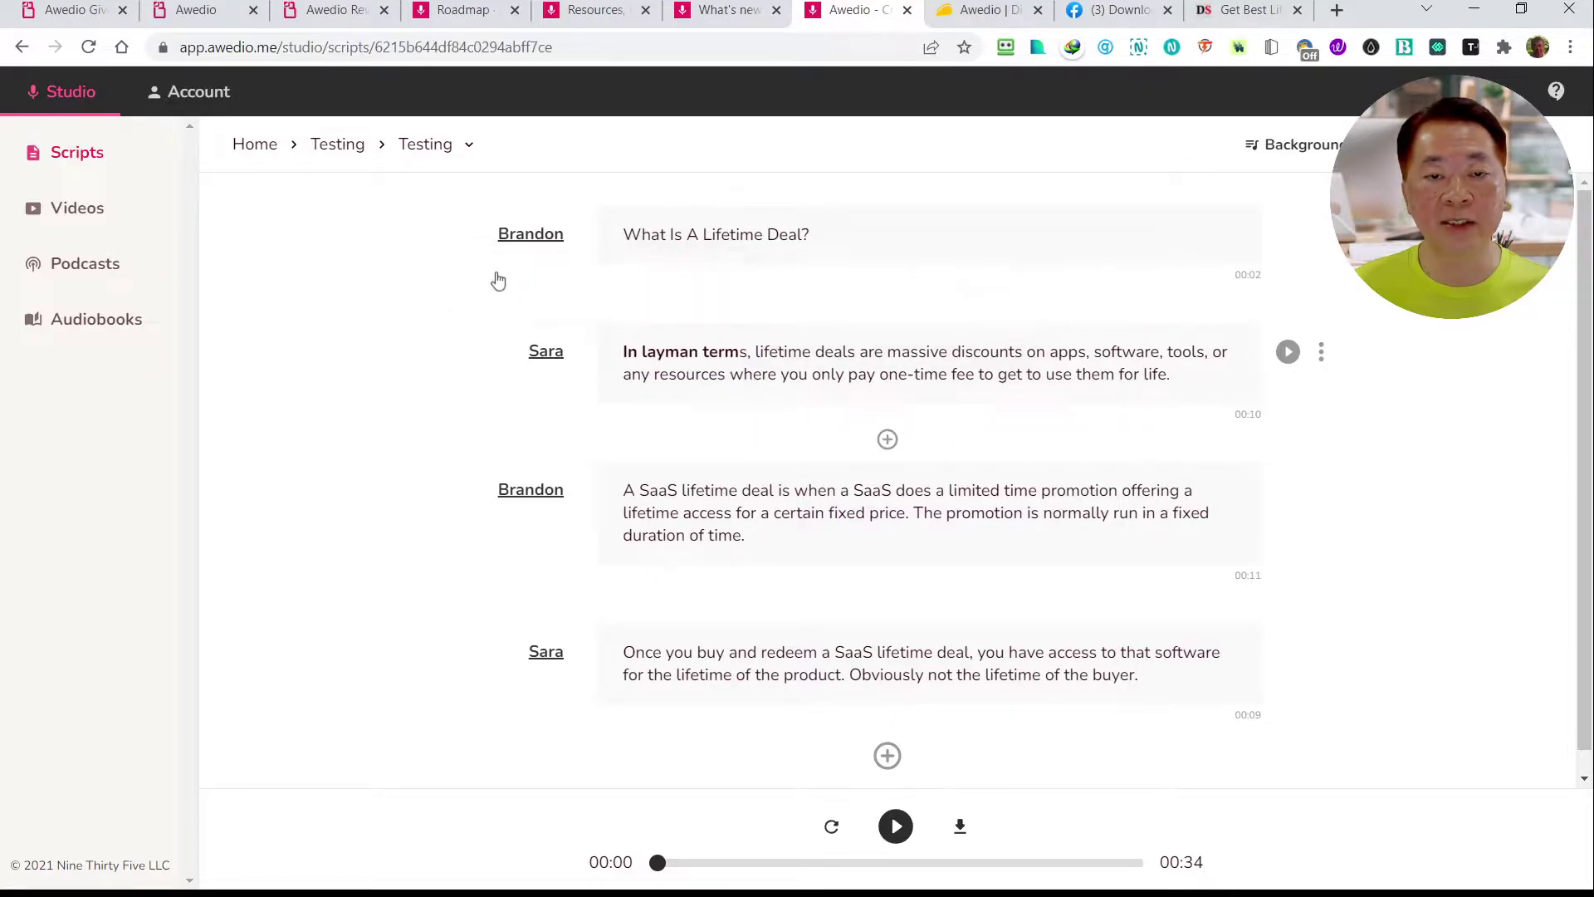
pyautogui.moveTo(748, 351); pyautogui.dragTo(623, 351)
pyautogui.click(673, 315)
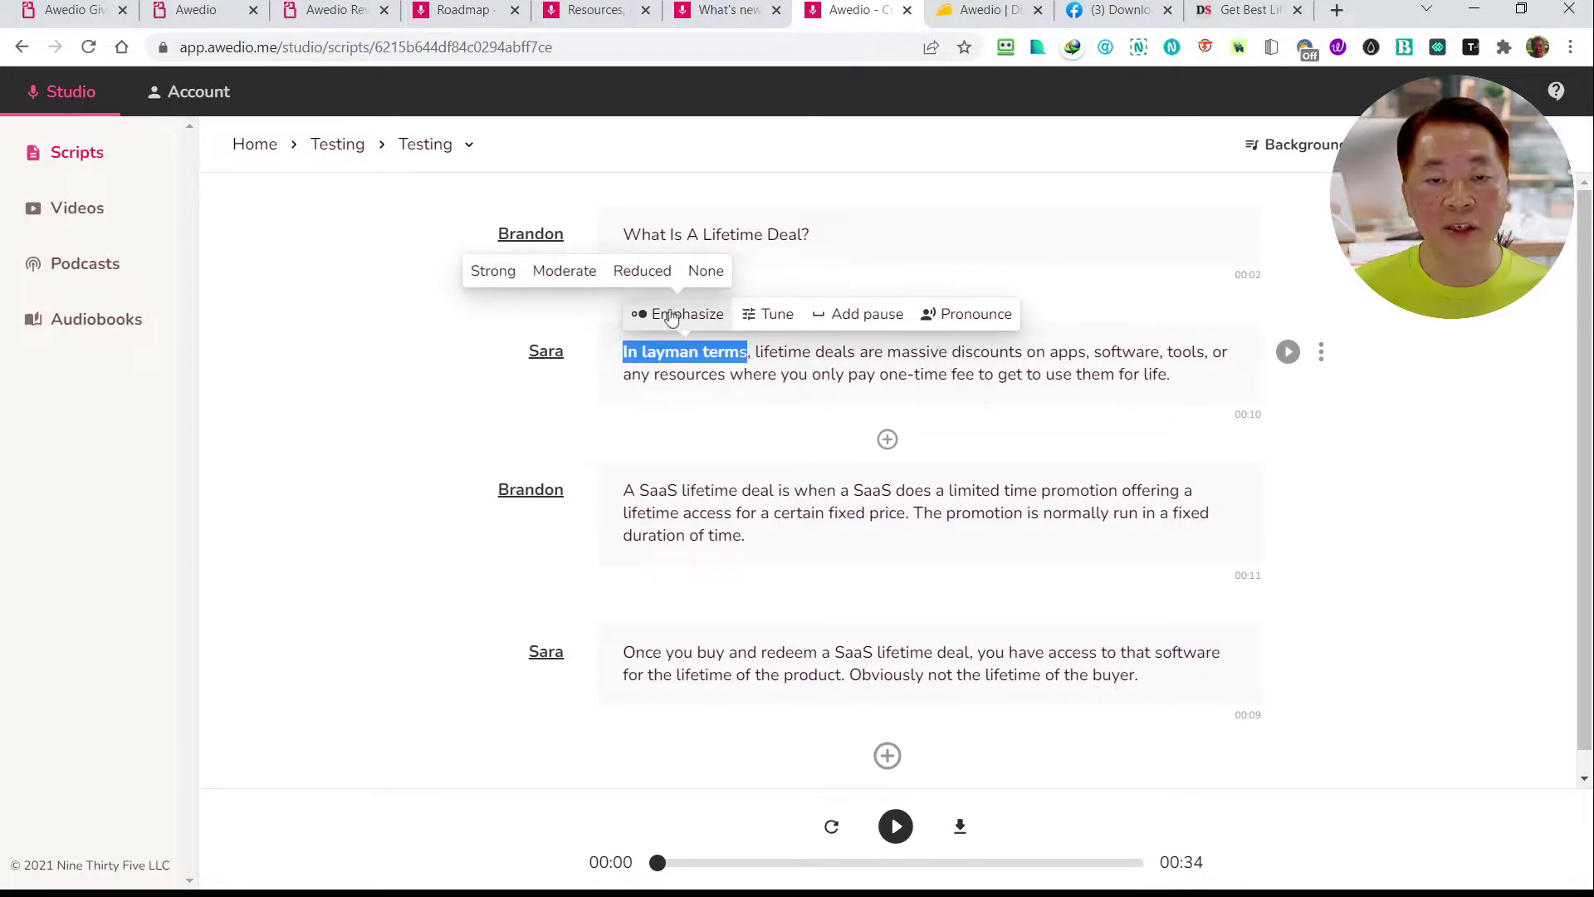
pyautogui.click(495, 271)
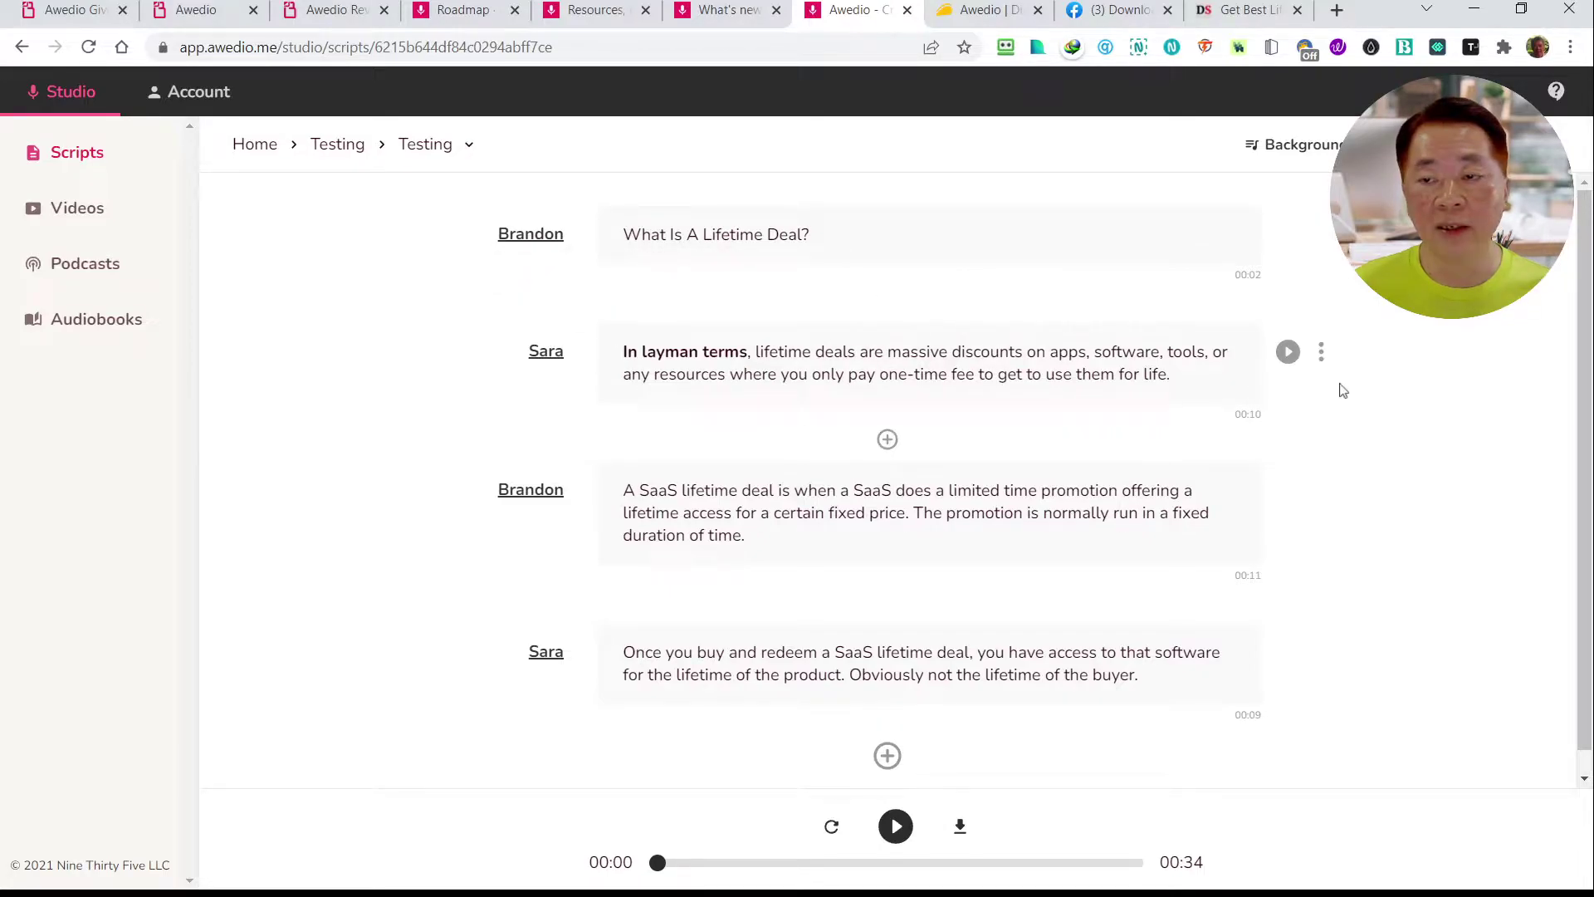
pyautogui.click(1288, 353)
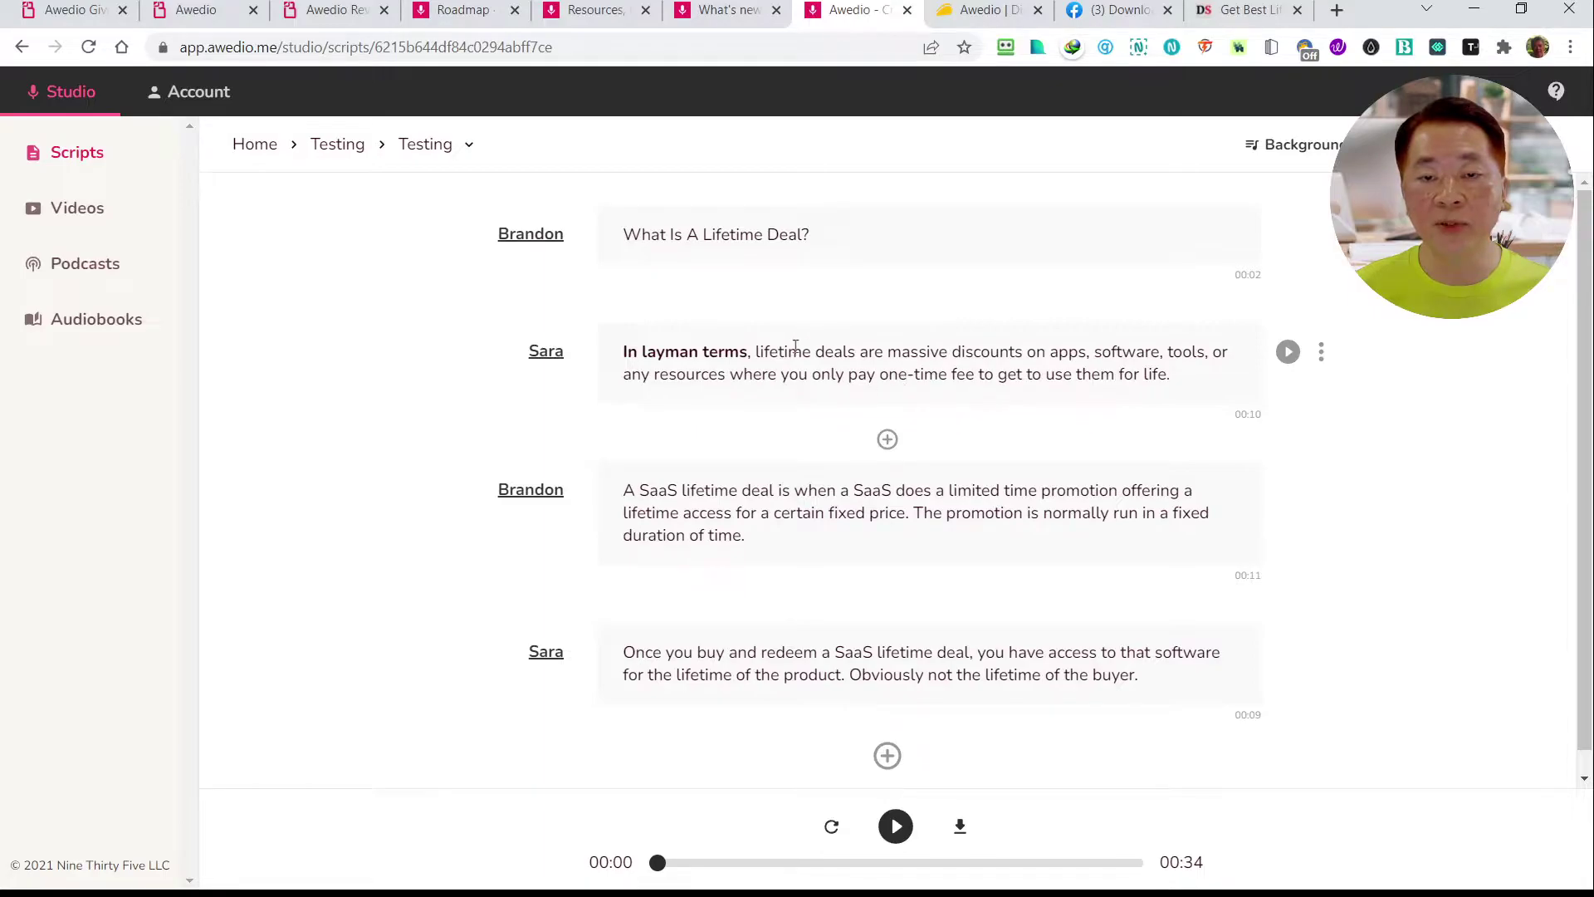
# Set 'lifetime deals are massive discounts on apps' to Slow rate and play Sara's line
pyautogui.moveTo(756, 351); pyautogui.dragTo(857, 351)
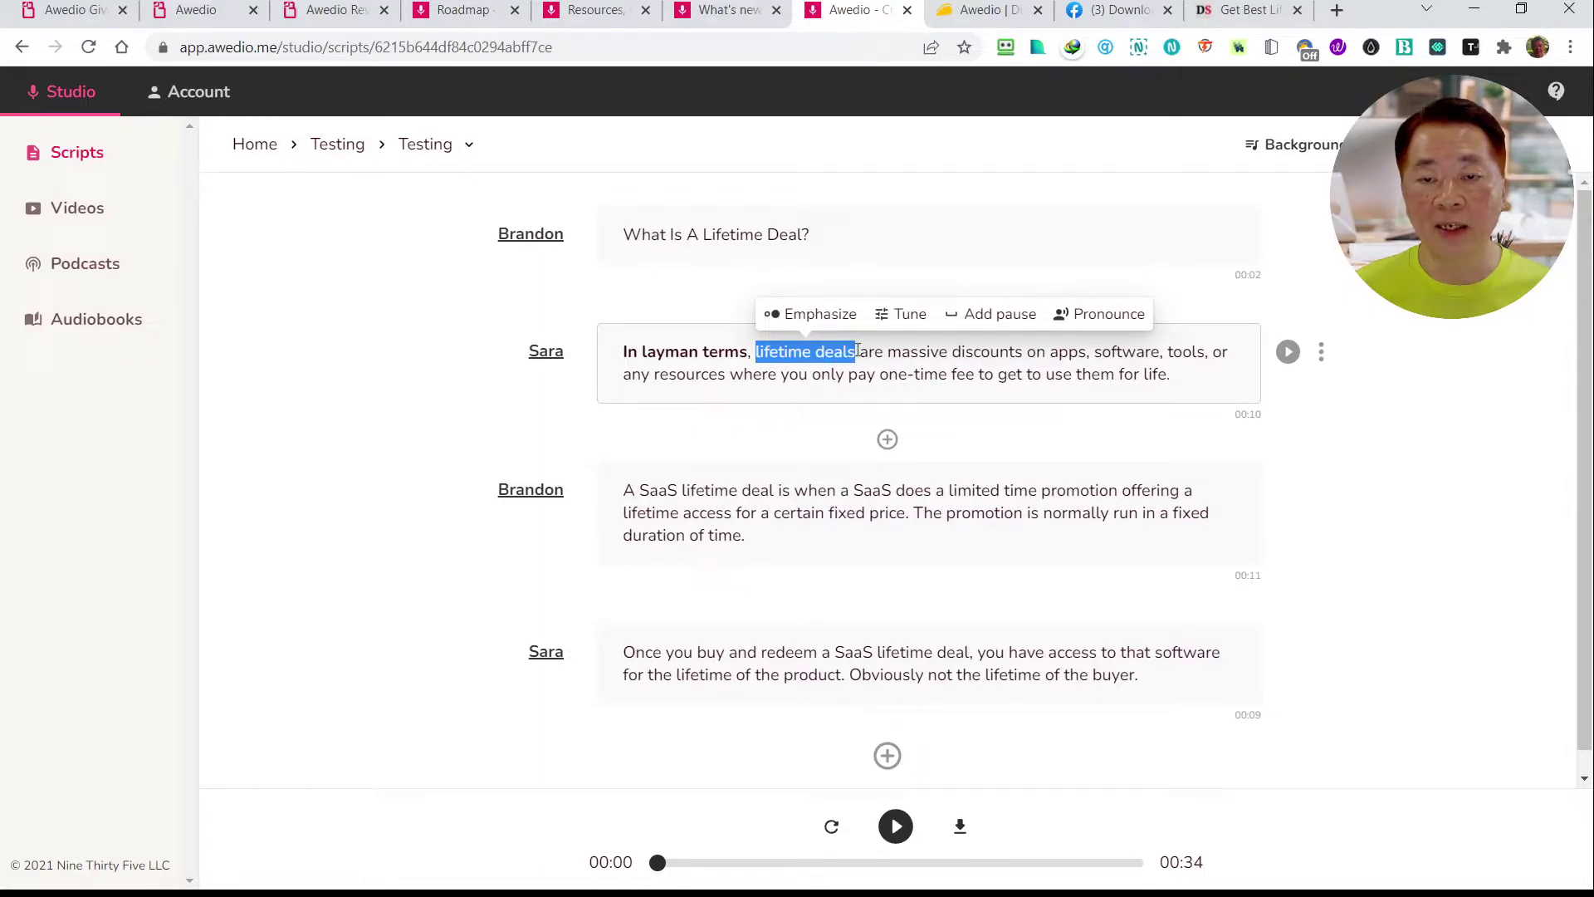
pyautogui.click(914, 316)
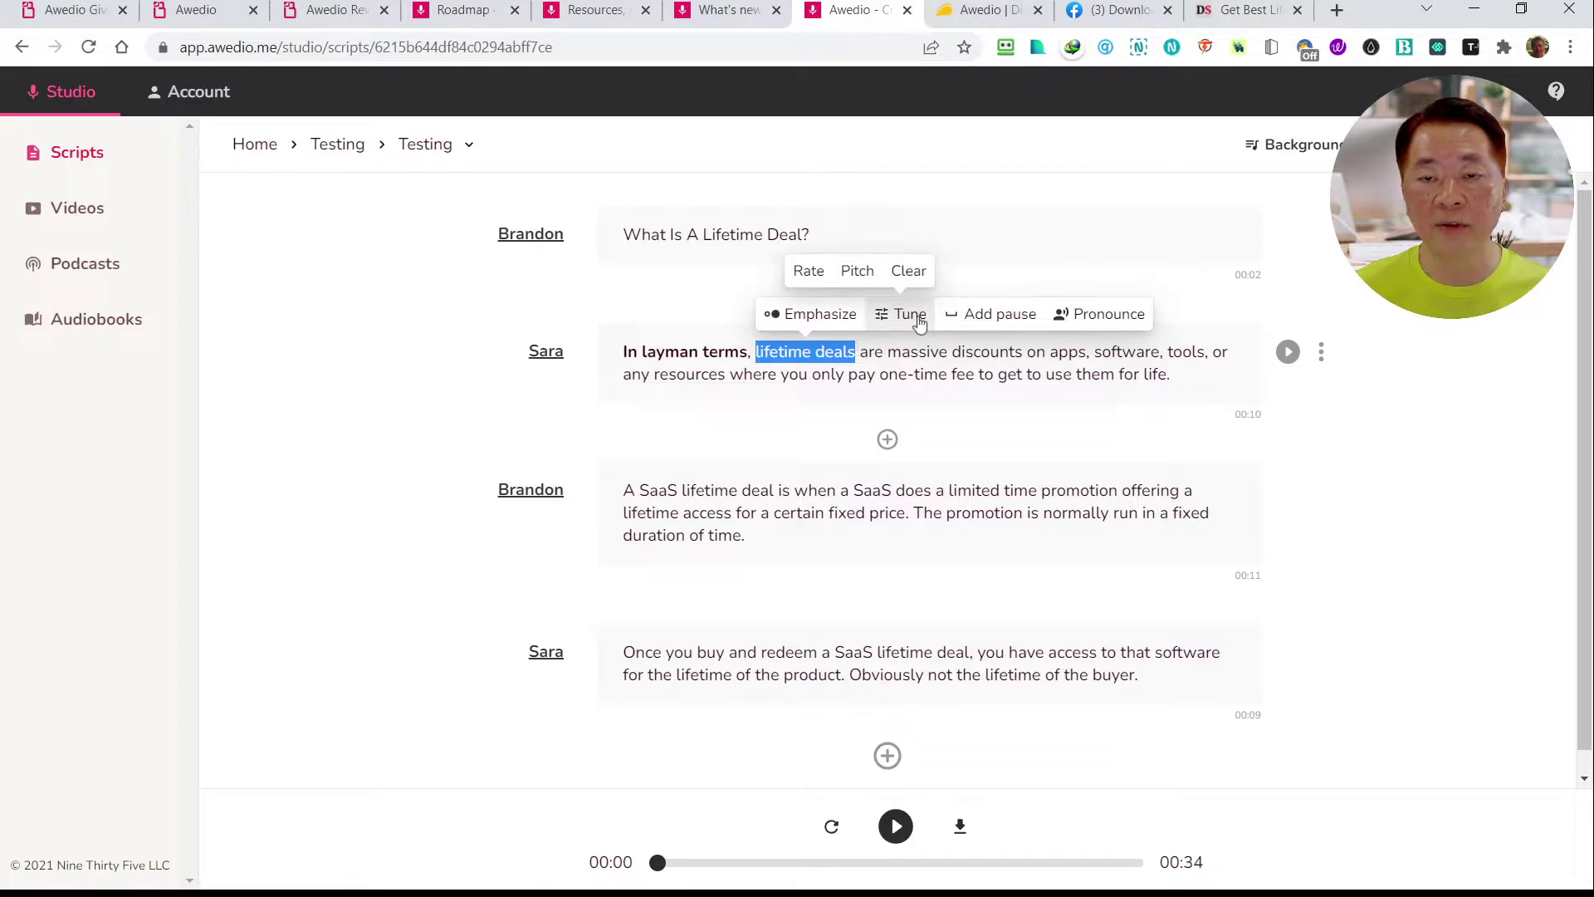
pyautogui.click(860, 274)
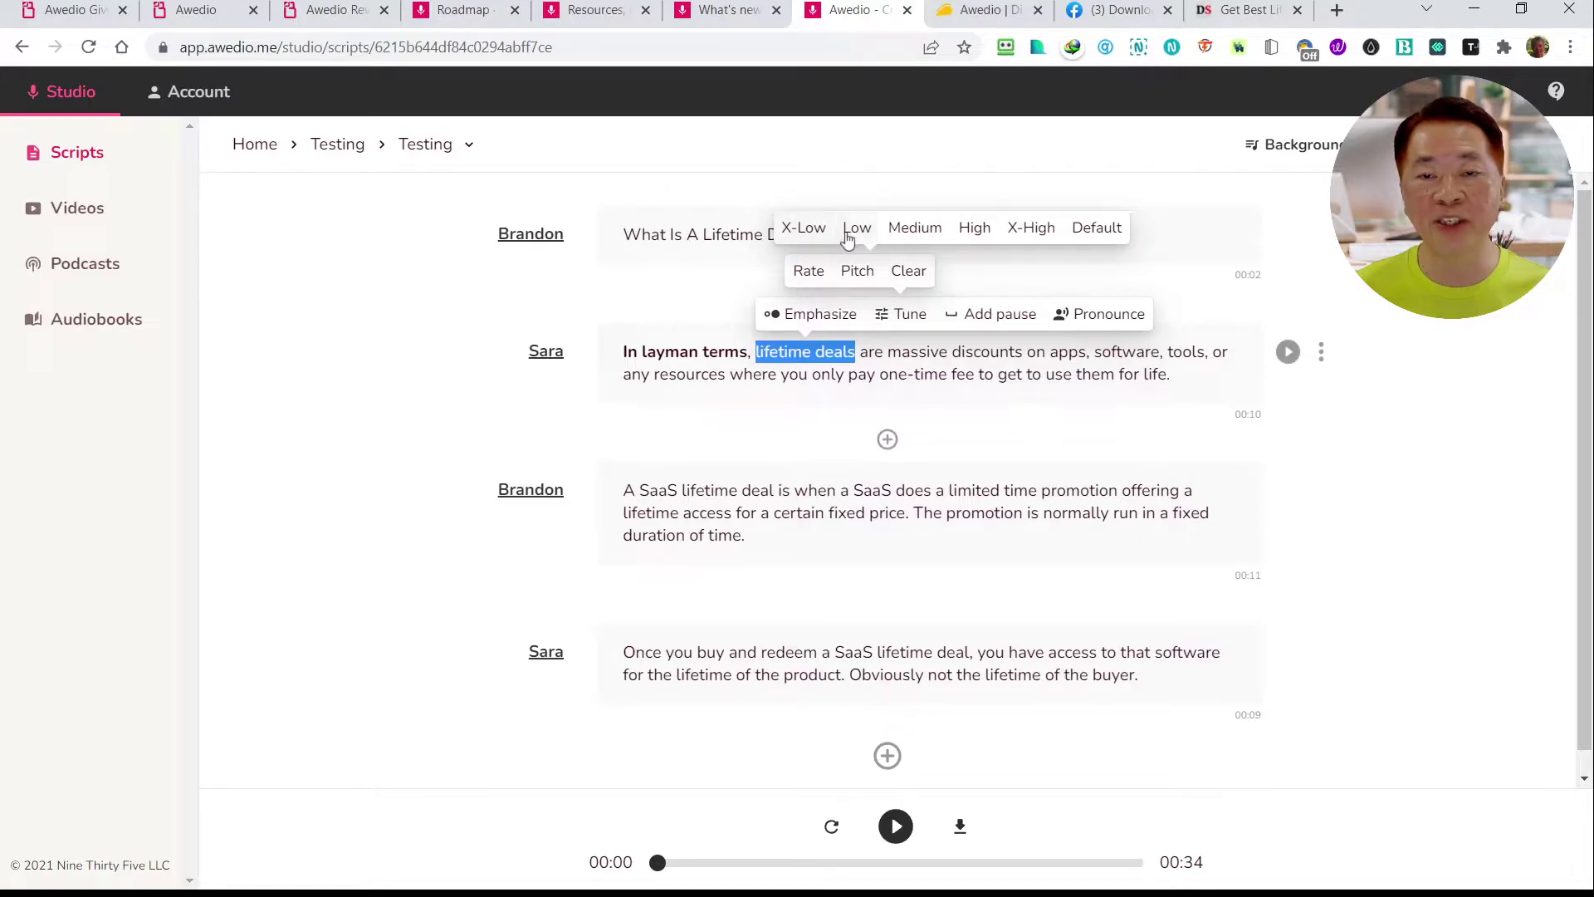
pyautogui.click(811, 279)
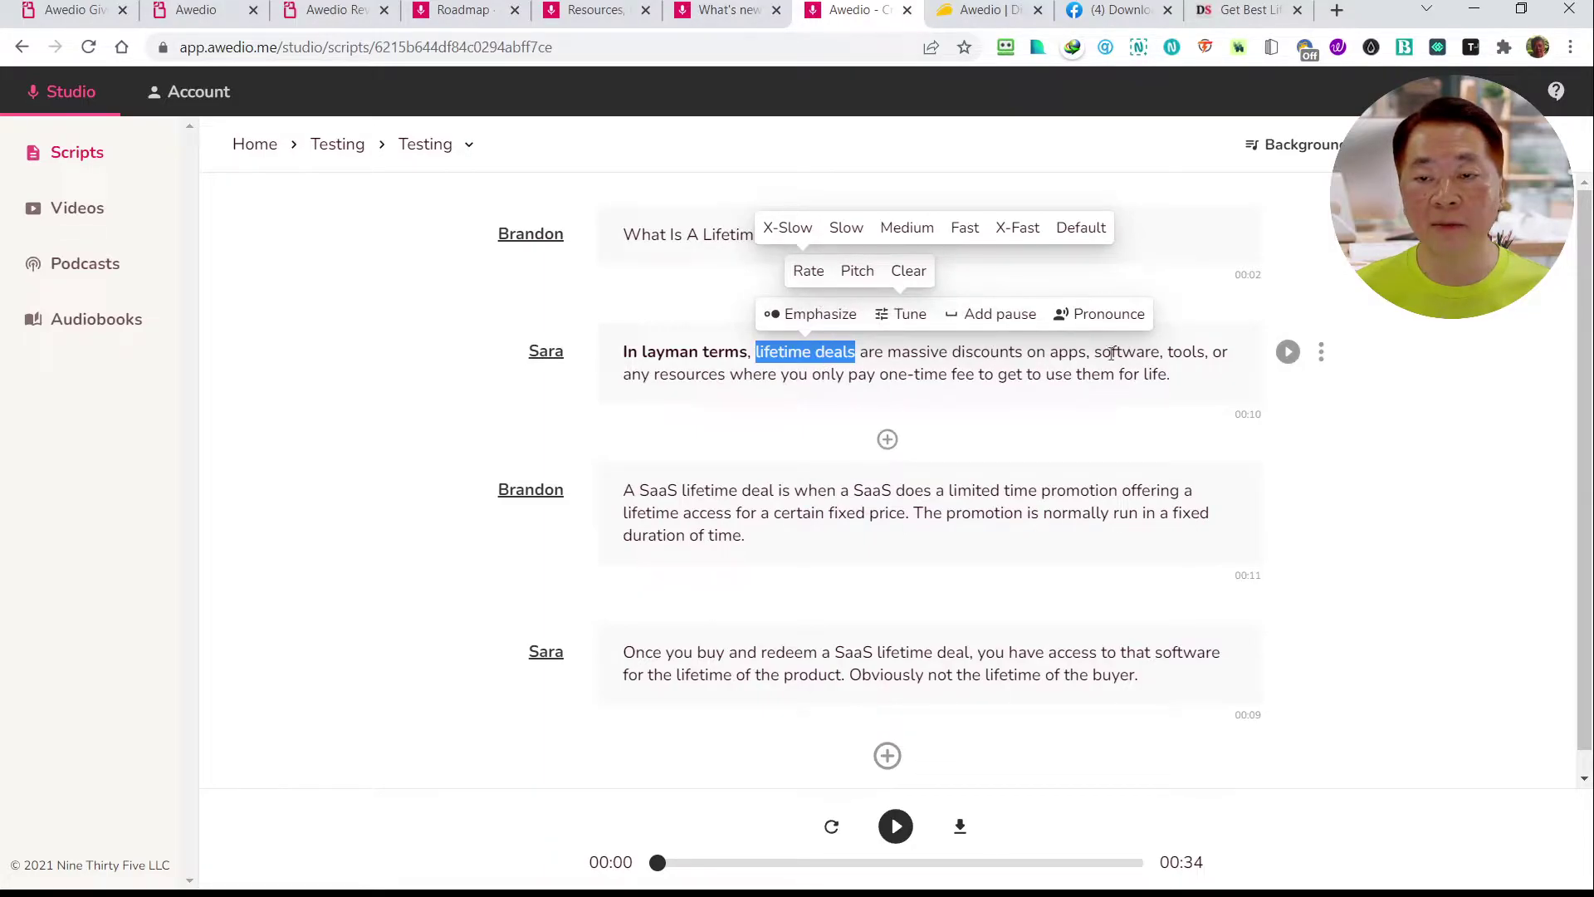
pyautogui.moveTo(1087, 352); pyautogui.dragTo(755, 352)
pyautogui.click(905, 315)
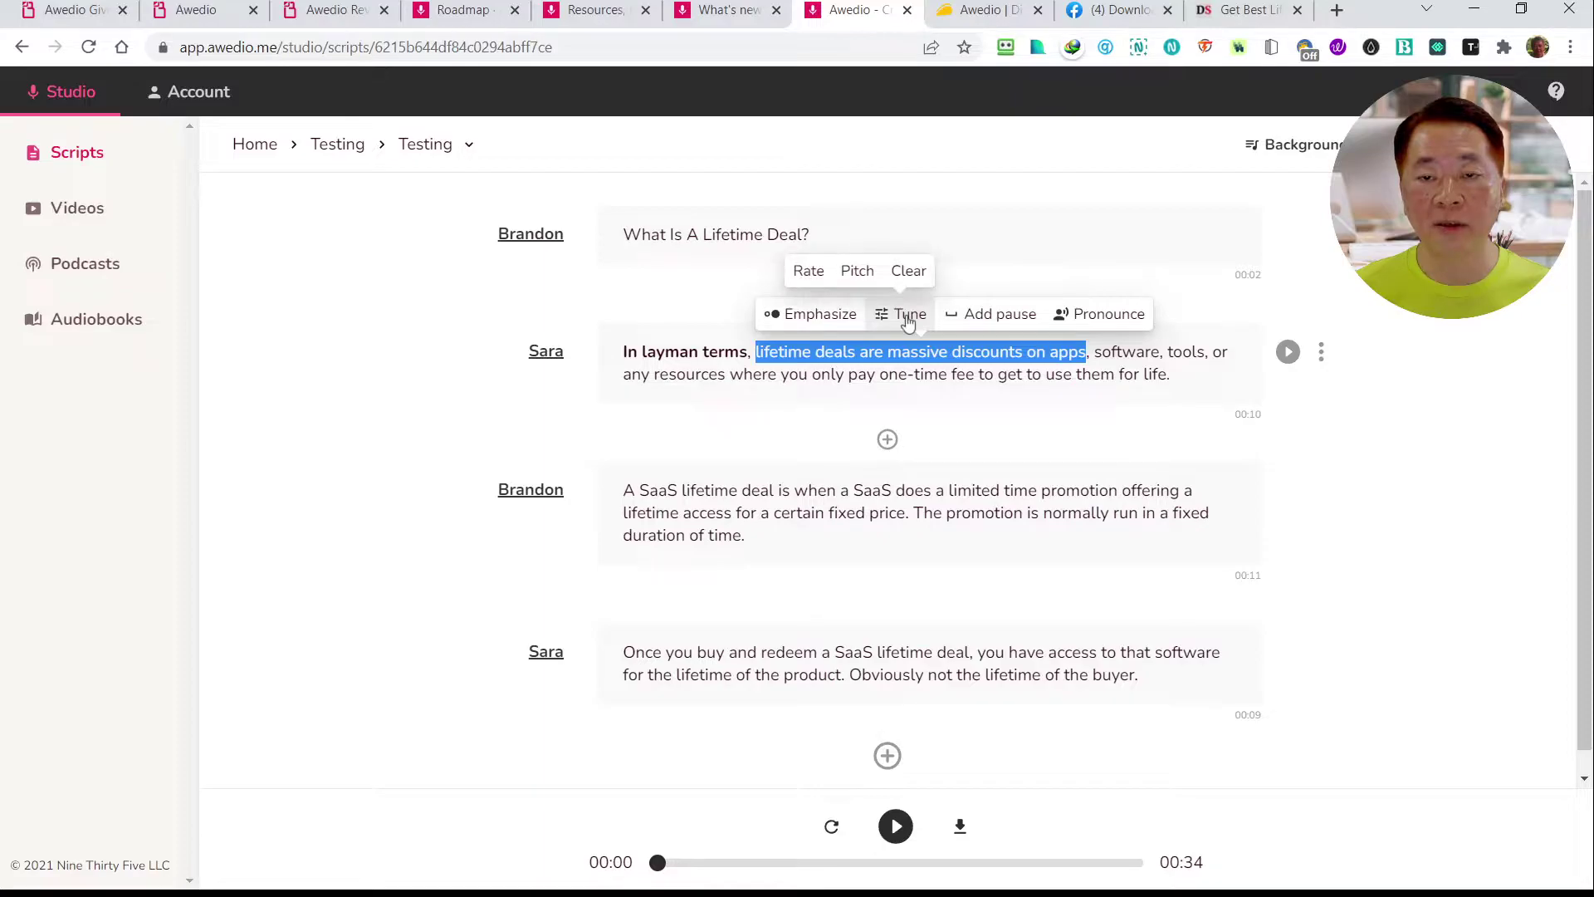
pyautogui.click(808, 271)
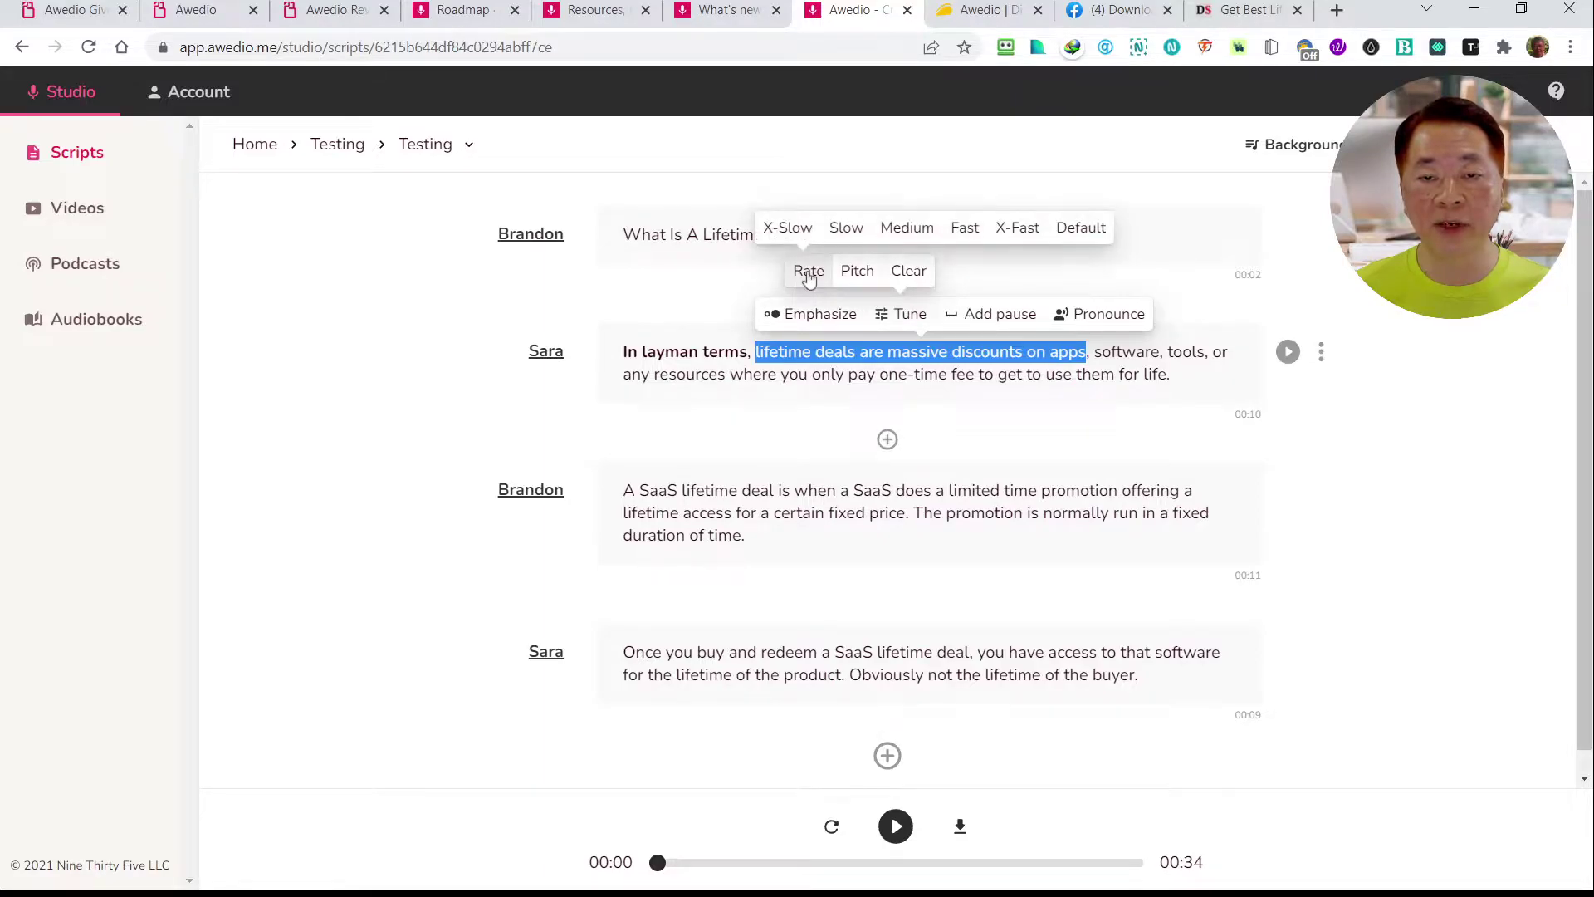
pyautogui.click(845, 238)
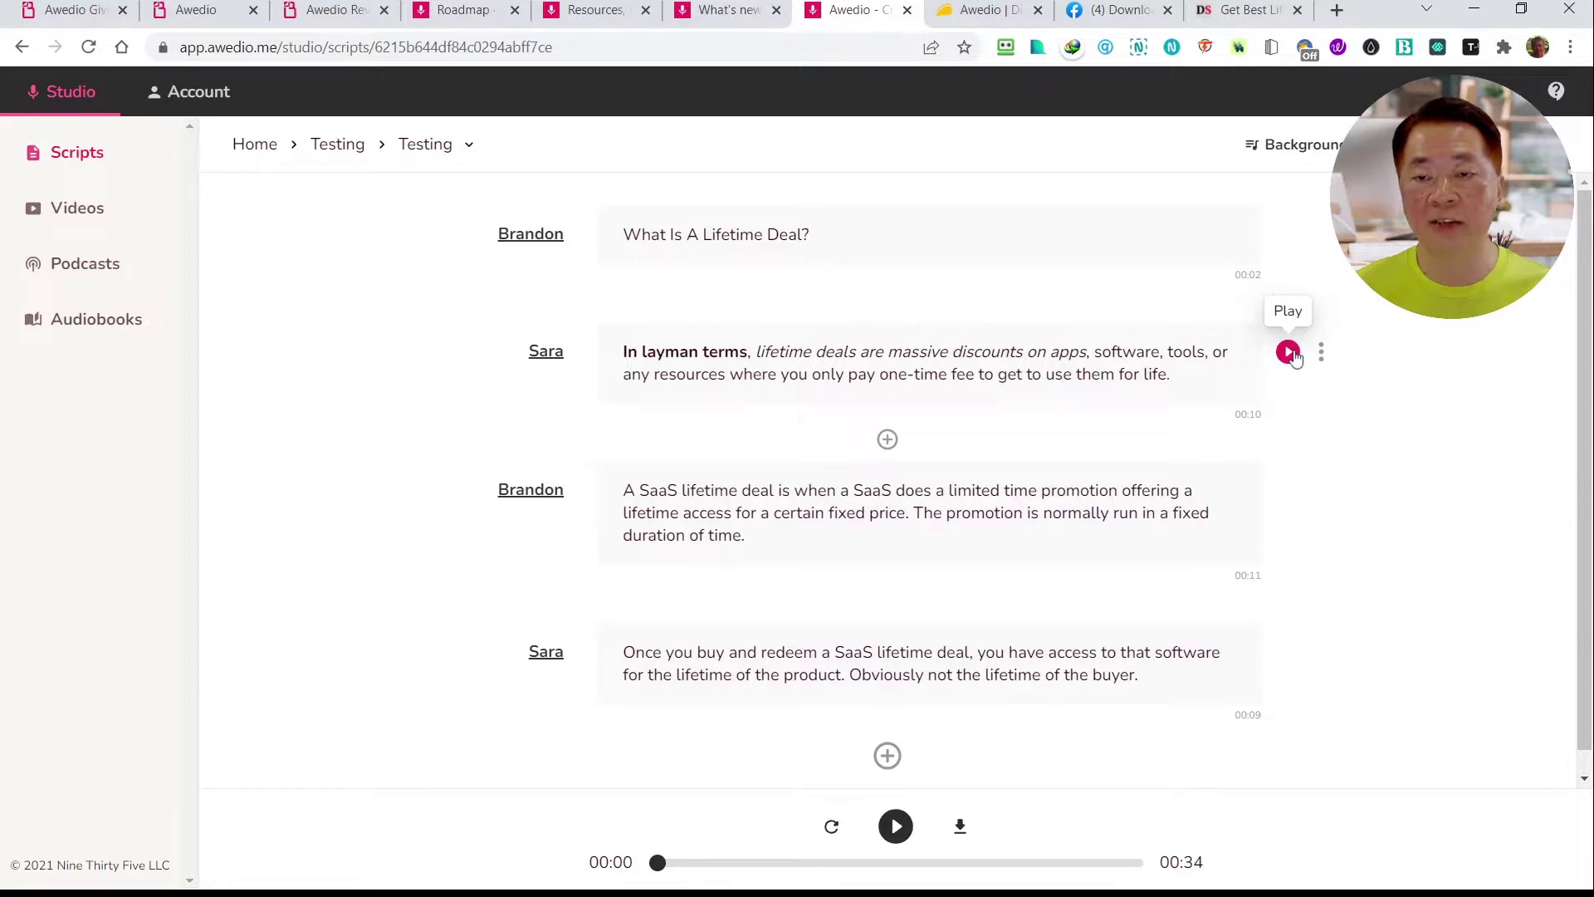
pyautogui.click(1289, 353)
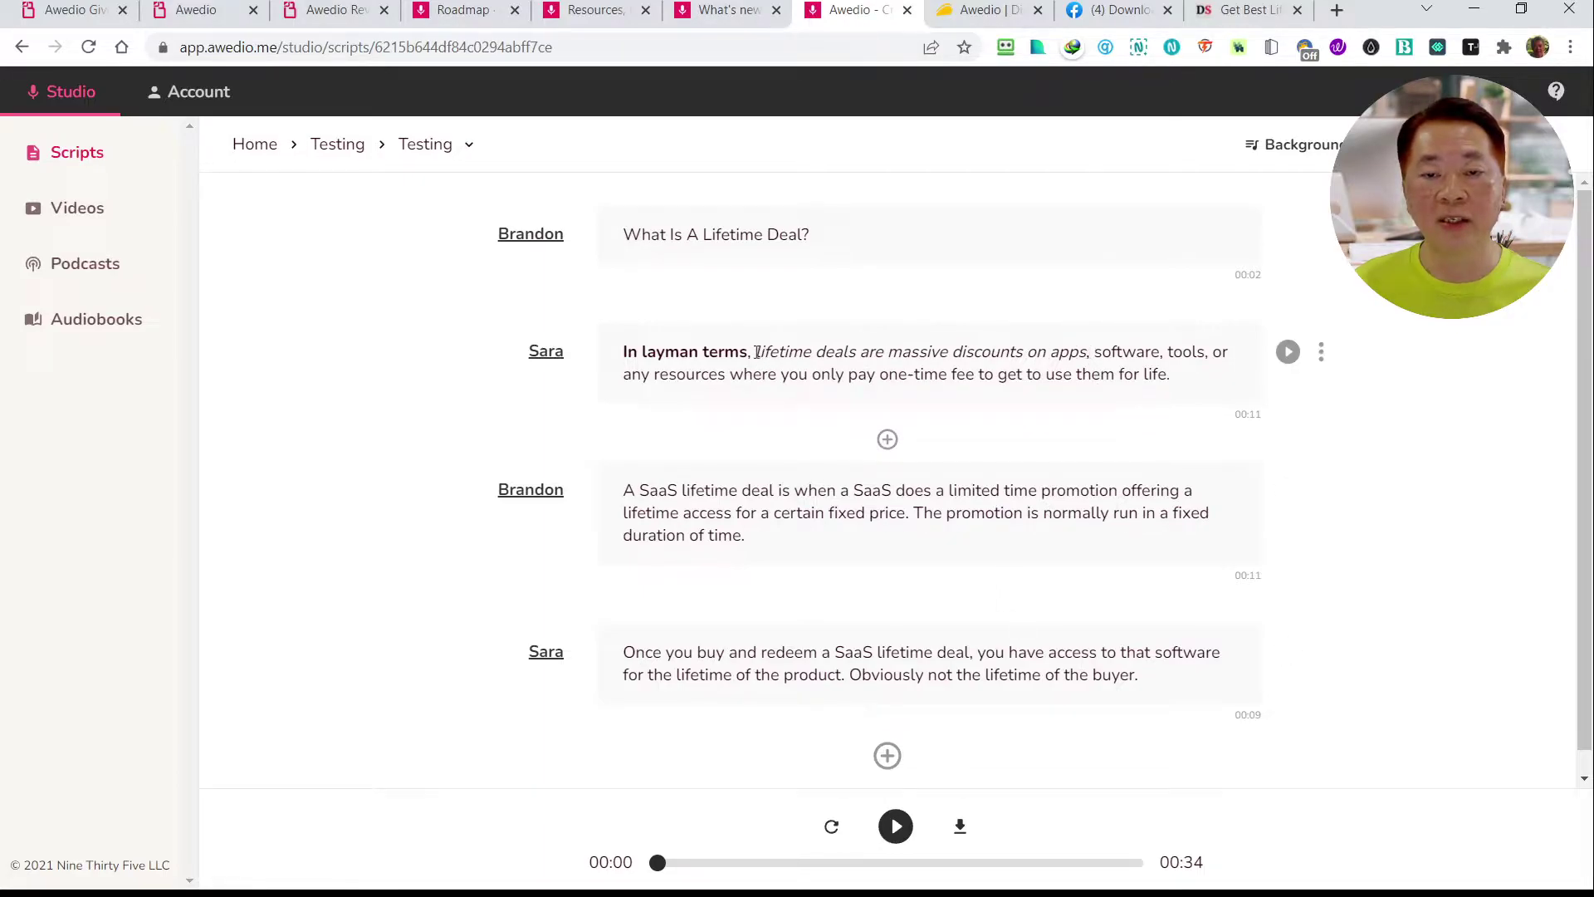
# Clear the rate tuning from 'lifetime deals are massive discounts on apps' in Sara's line
pyautogui.moveTo(756, 350); pyautogui.dragTo(1093, 352)
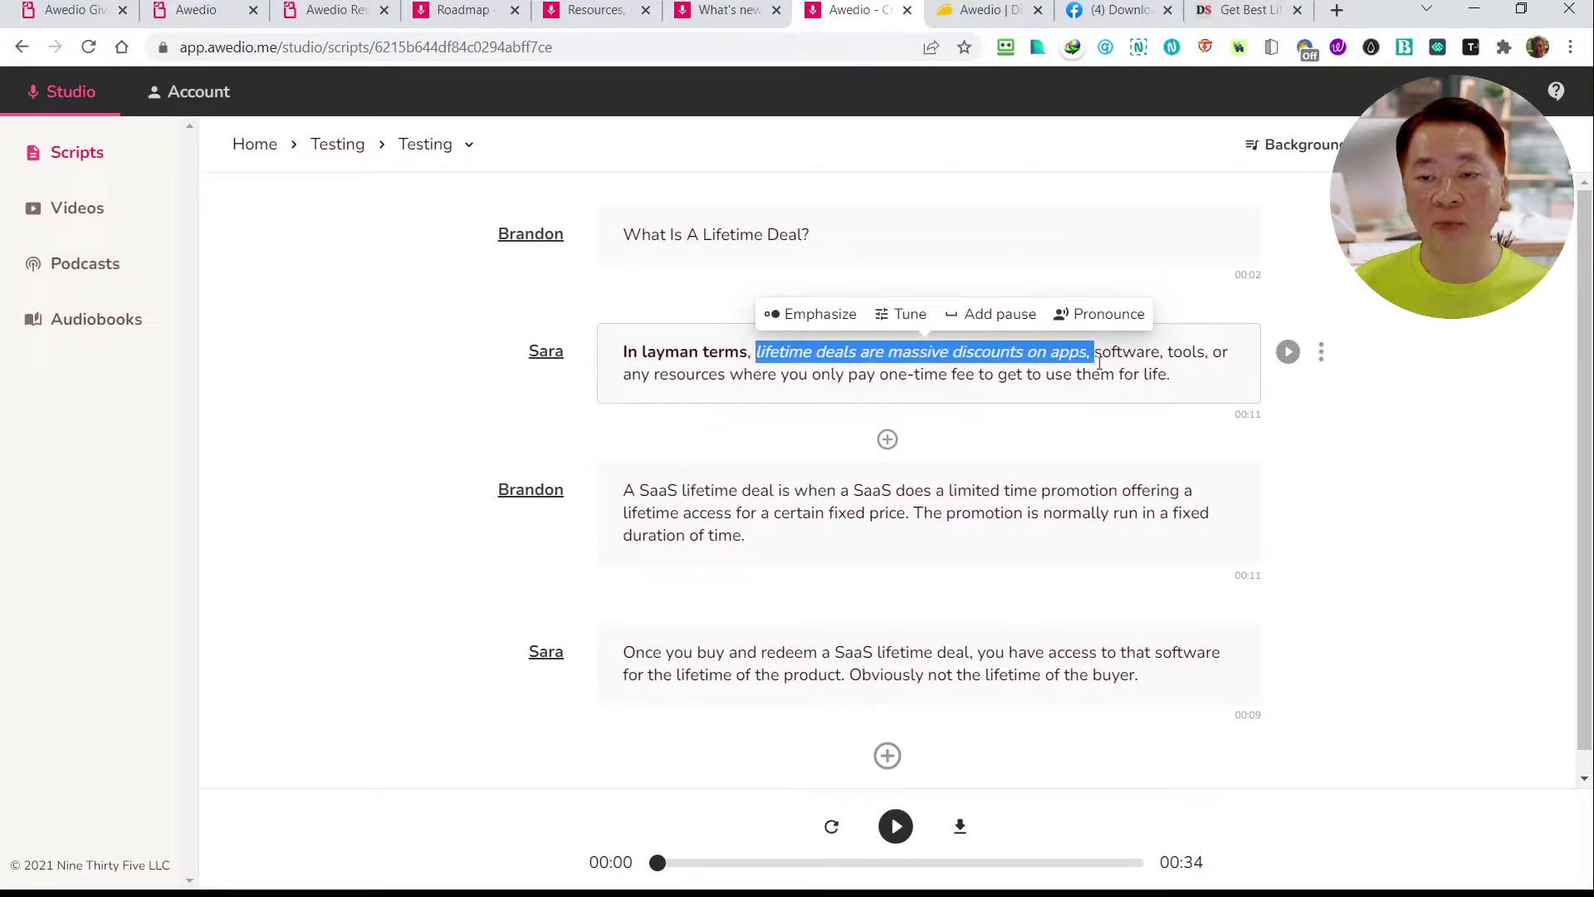
pyautogui.click(900, 314)
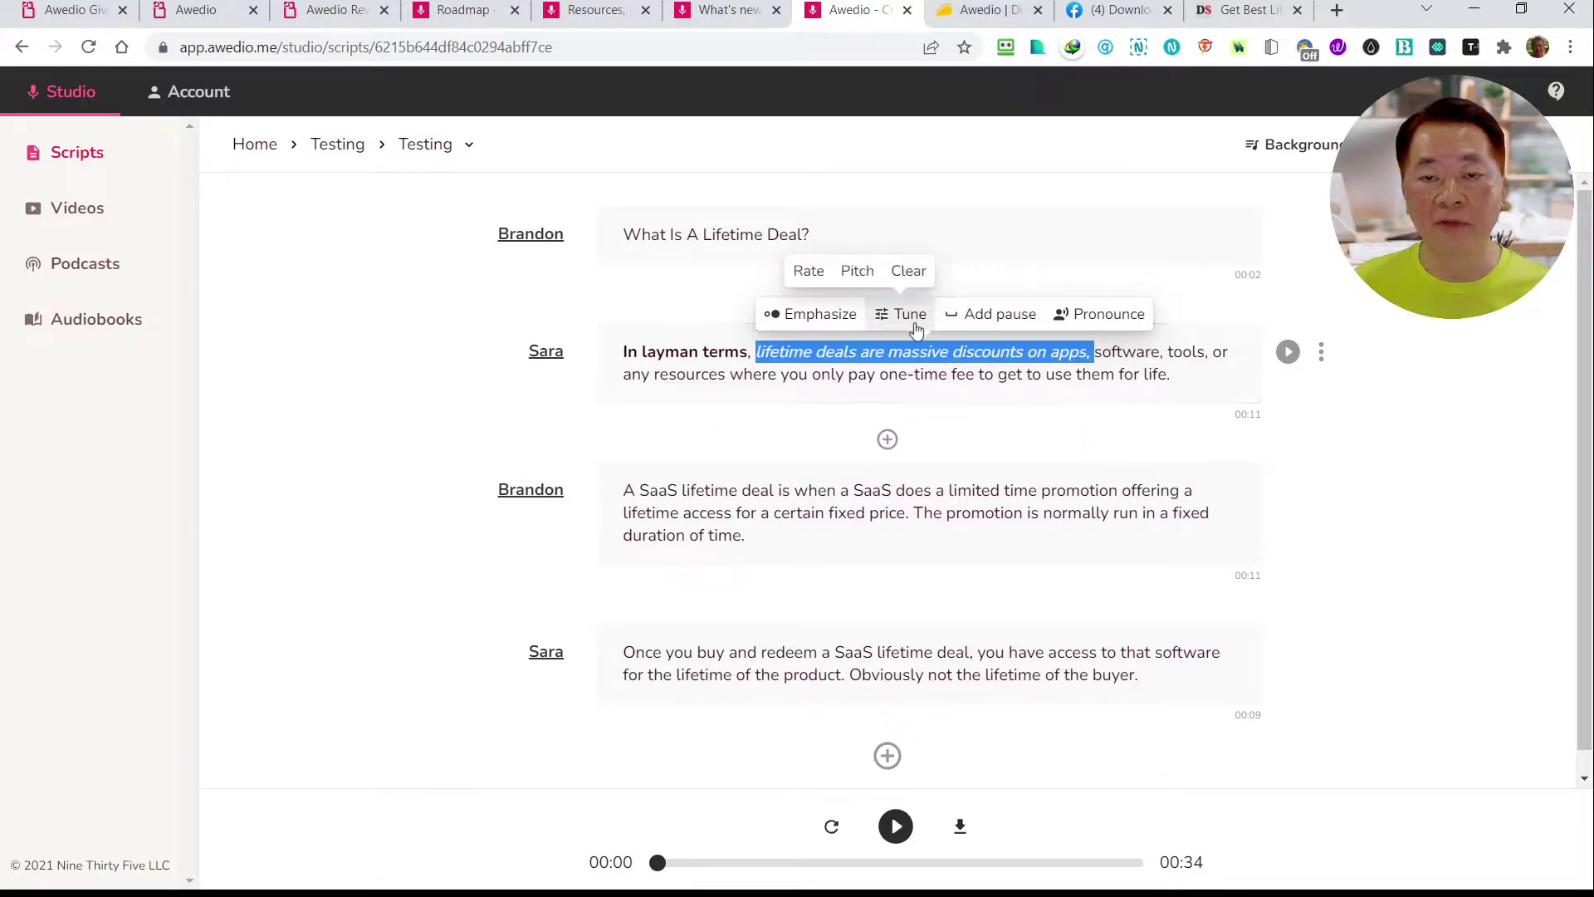
pyautogui.click(853, 277)
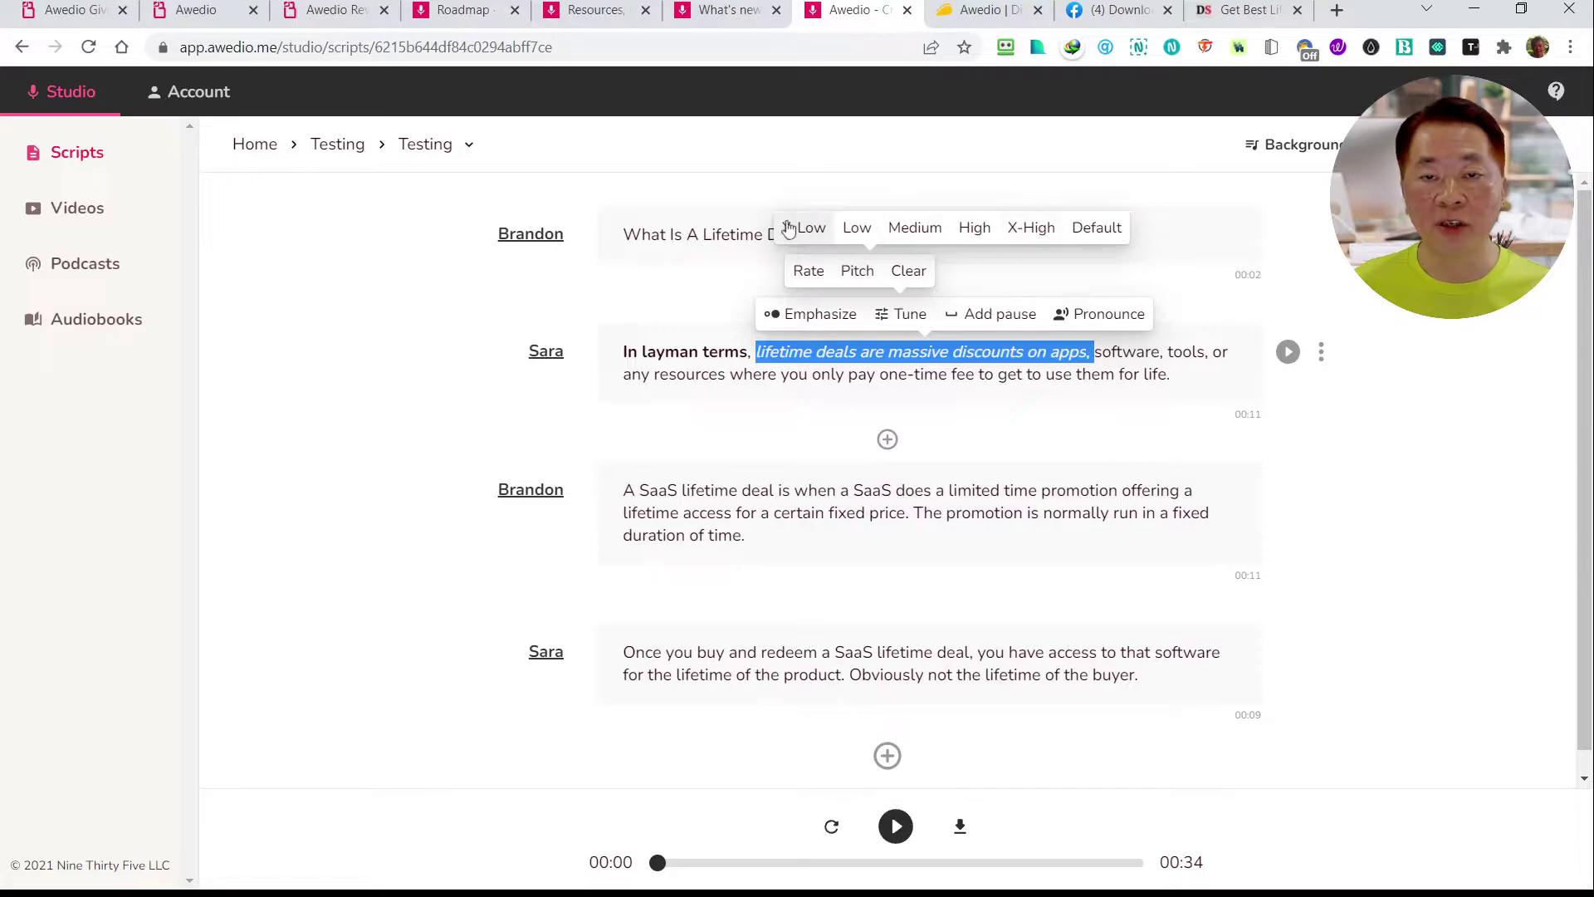
pyautogui.click(808, 271)
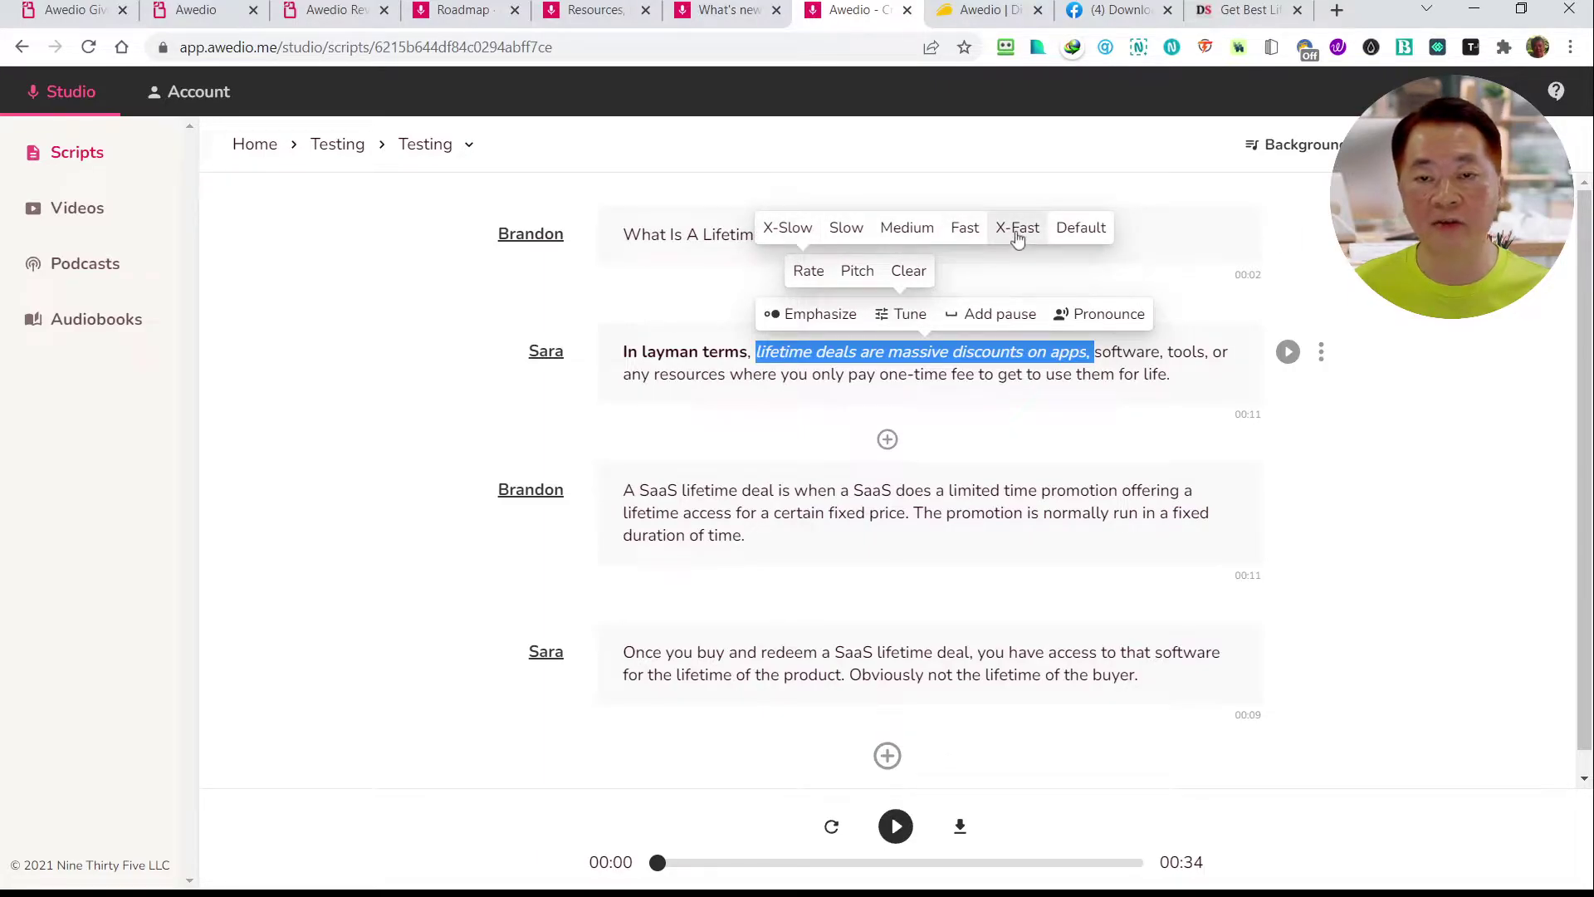
pyautogui.click(916, 279)
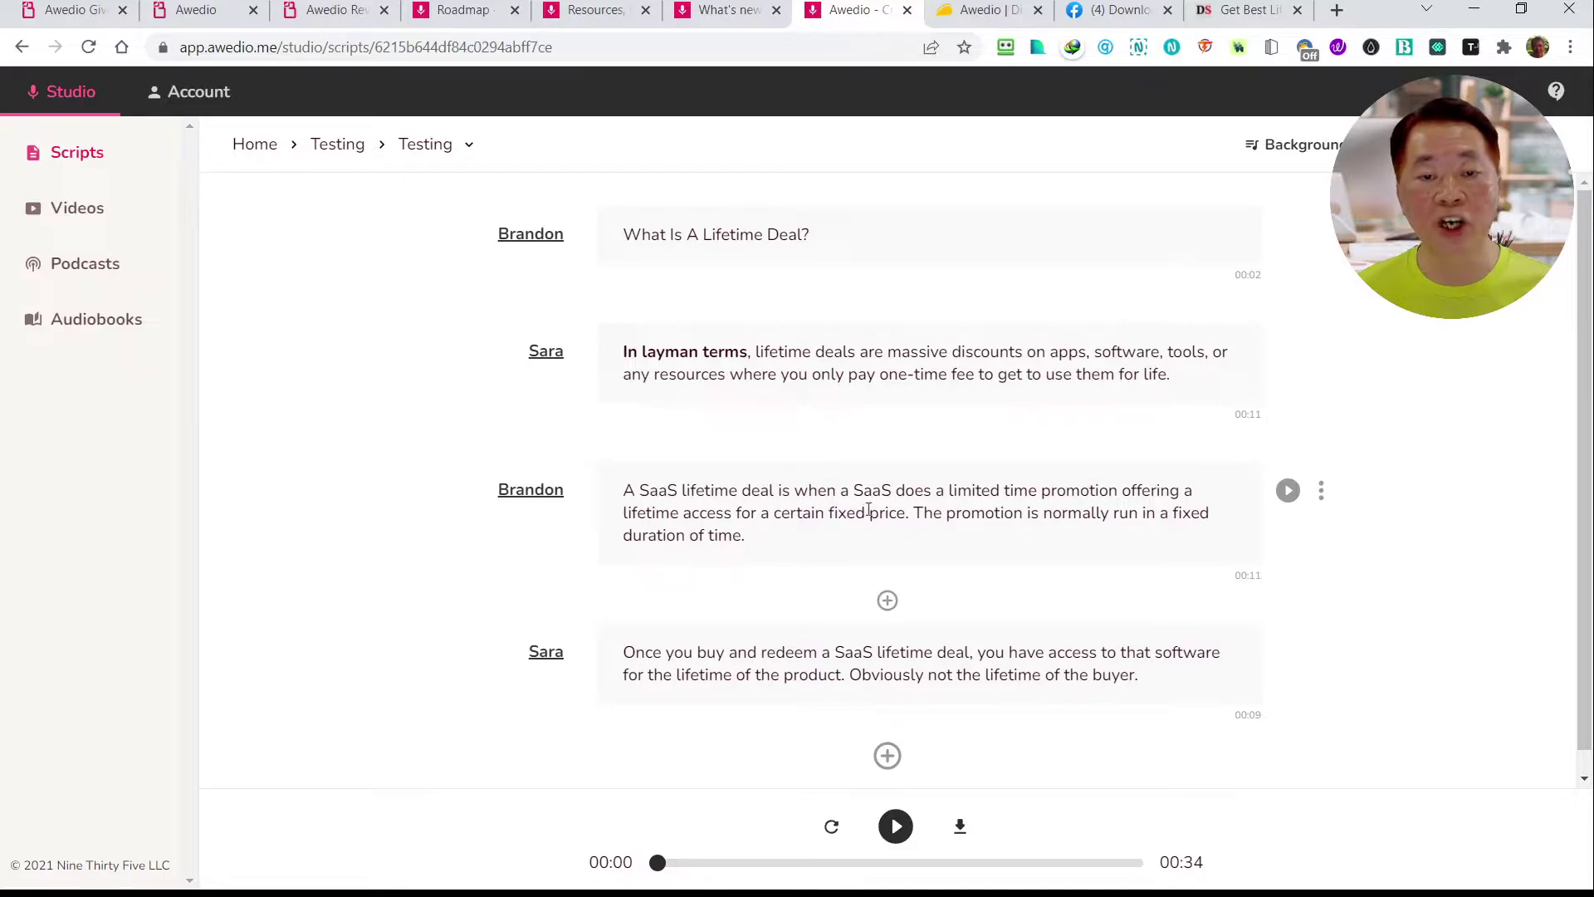
pyautogui.moveTo(914, 513); pyautogui.dragTo(924, 513)
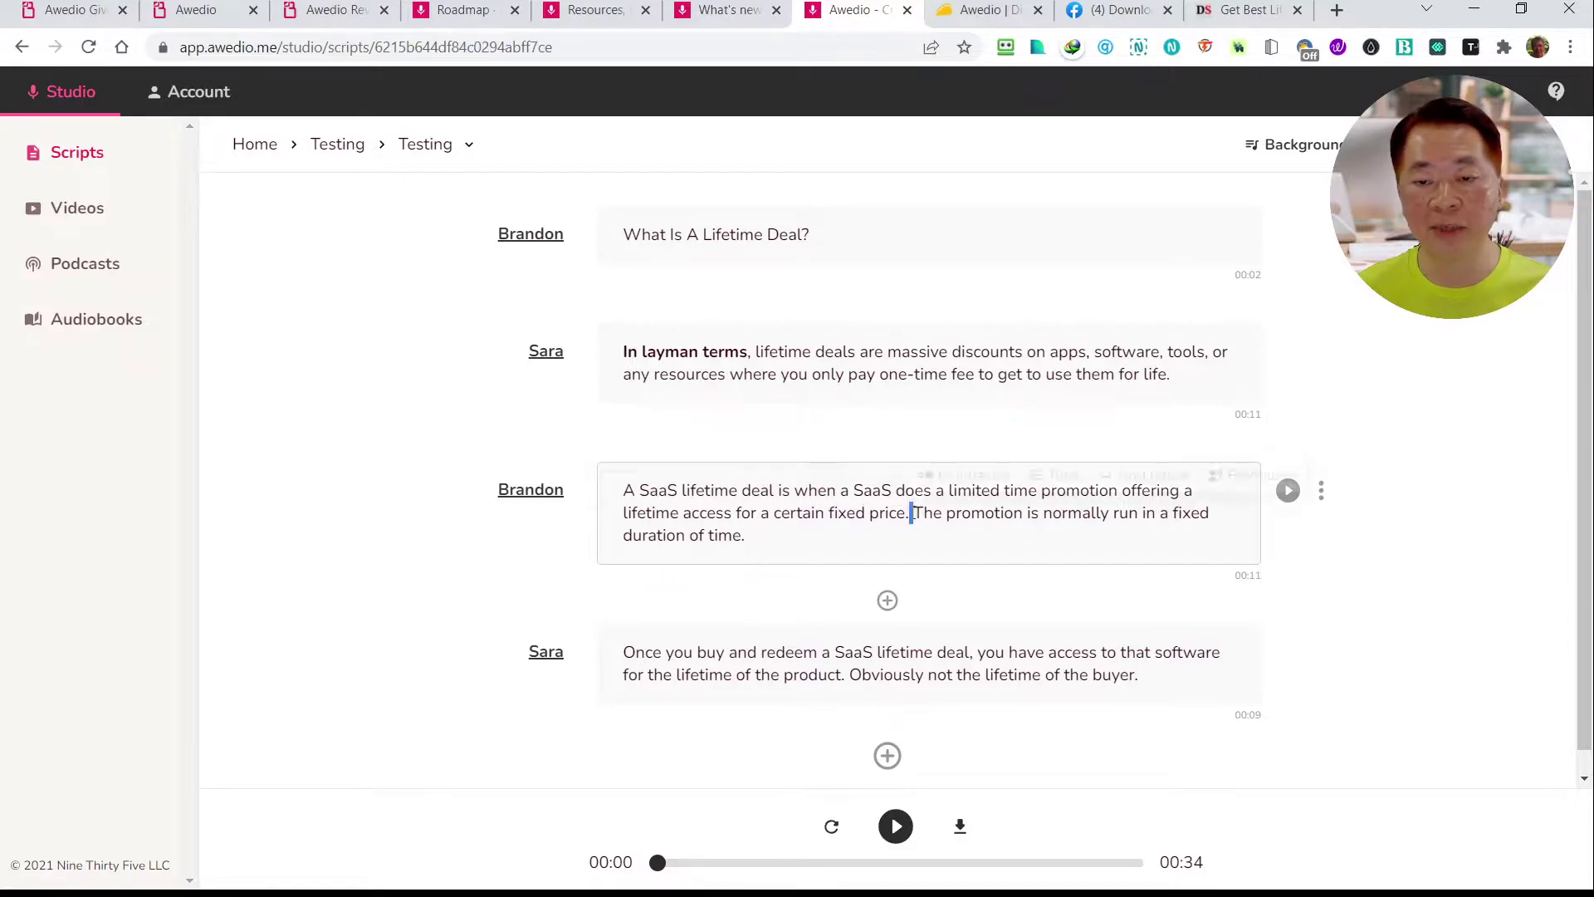
# Insert a 0.5s pause before 'The promotion' in Brandon's second line and play it
pyautogui.click(892, 554)
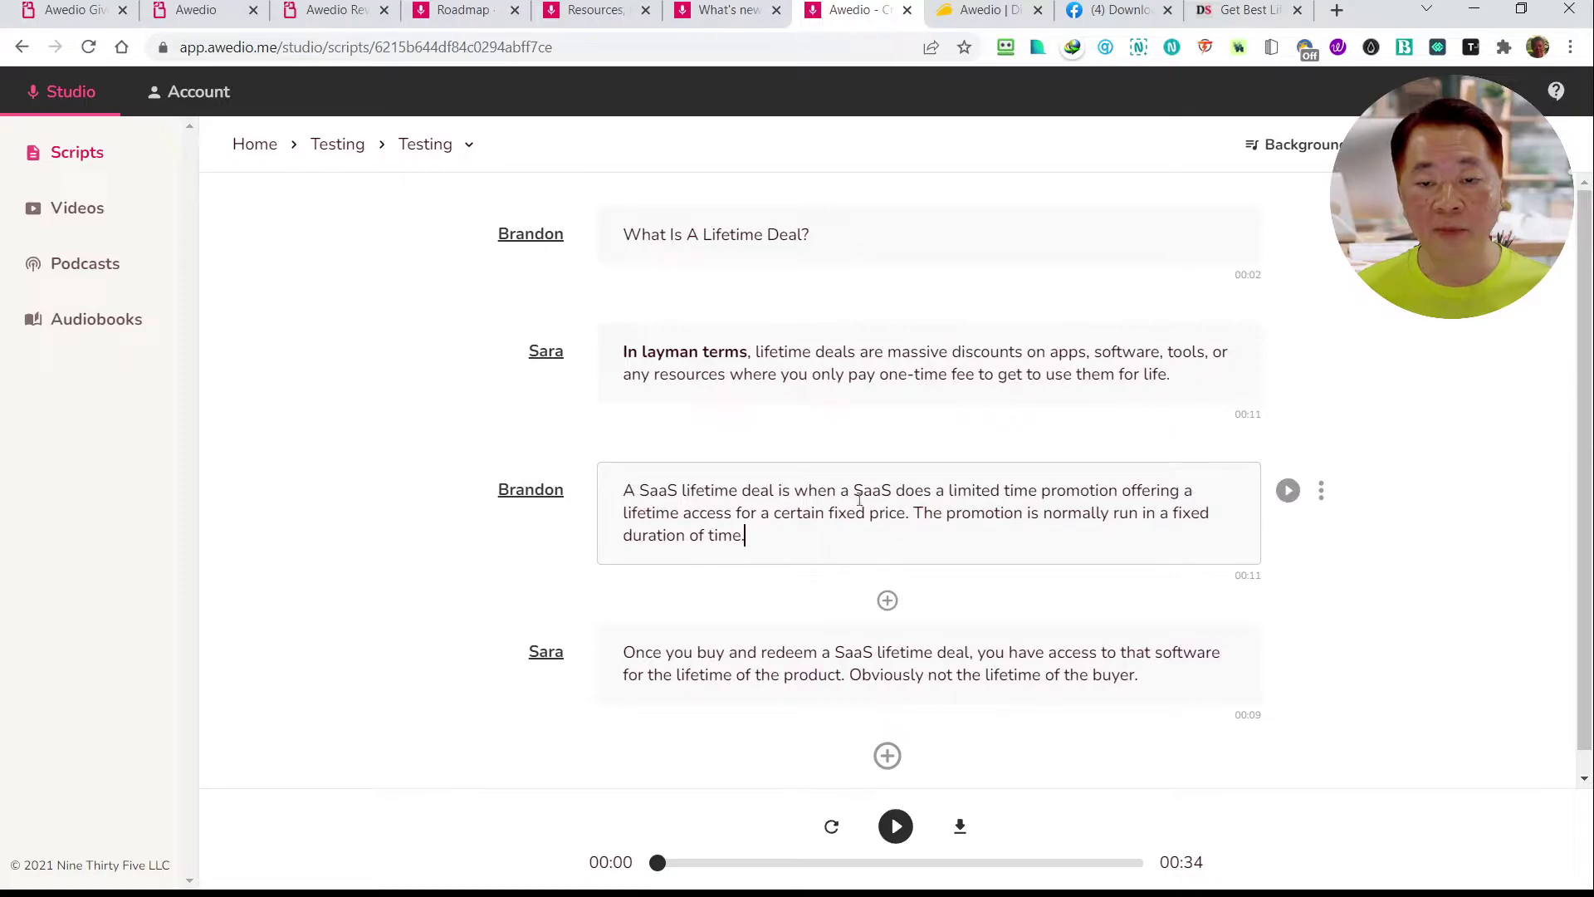
pyautogui.click(911, 512)
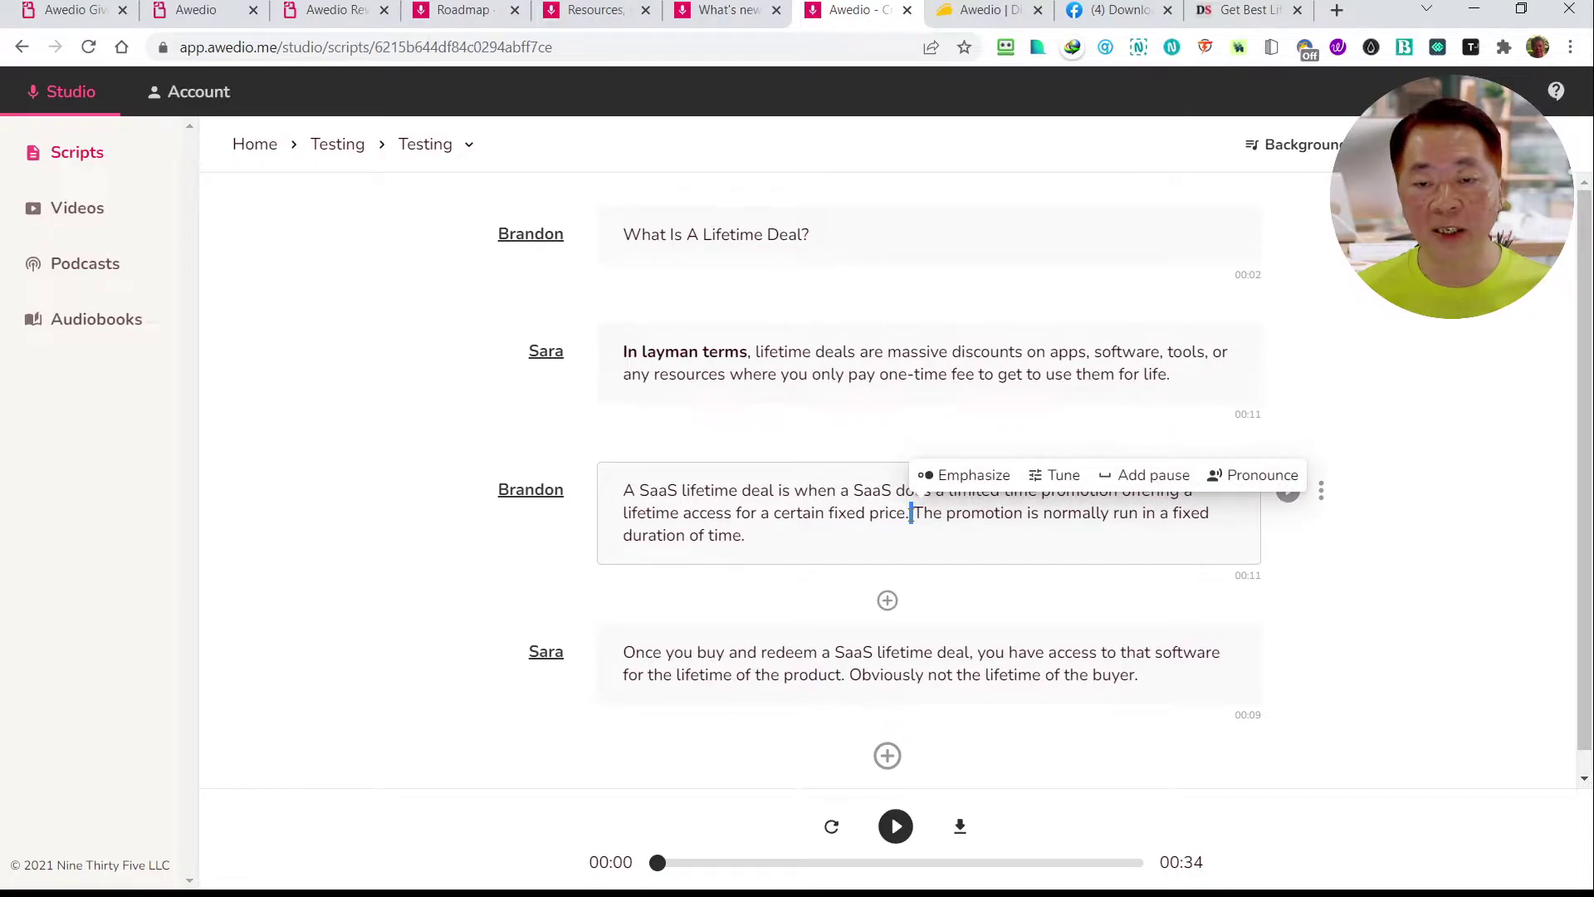
pyautogui.click(1154, 477)
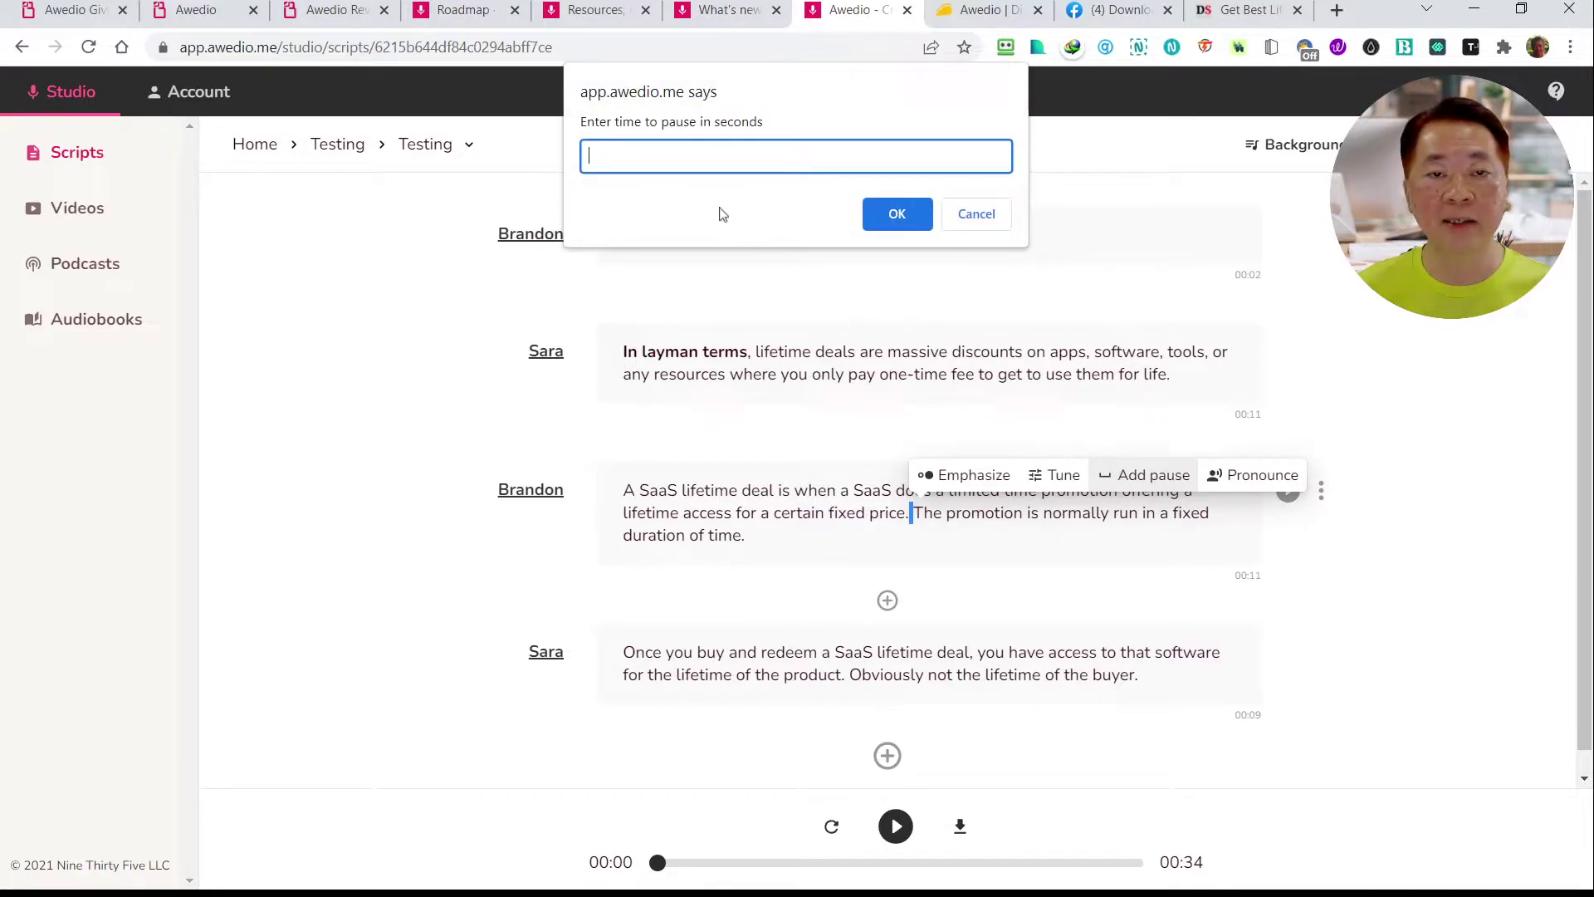
pyautogui.write('1')
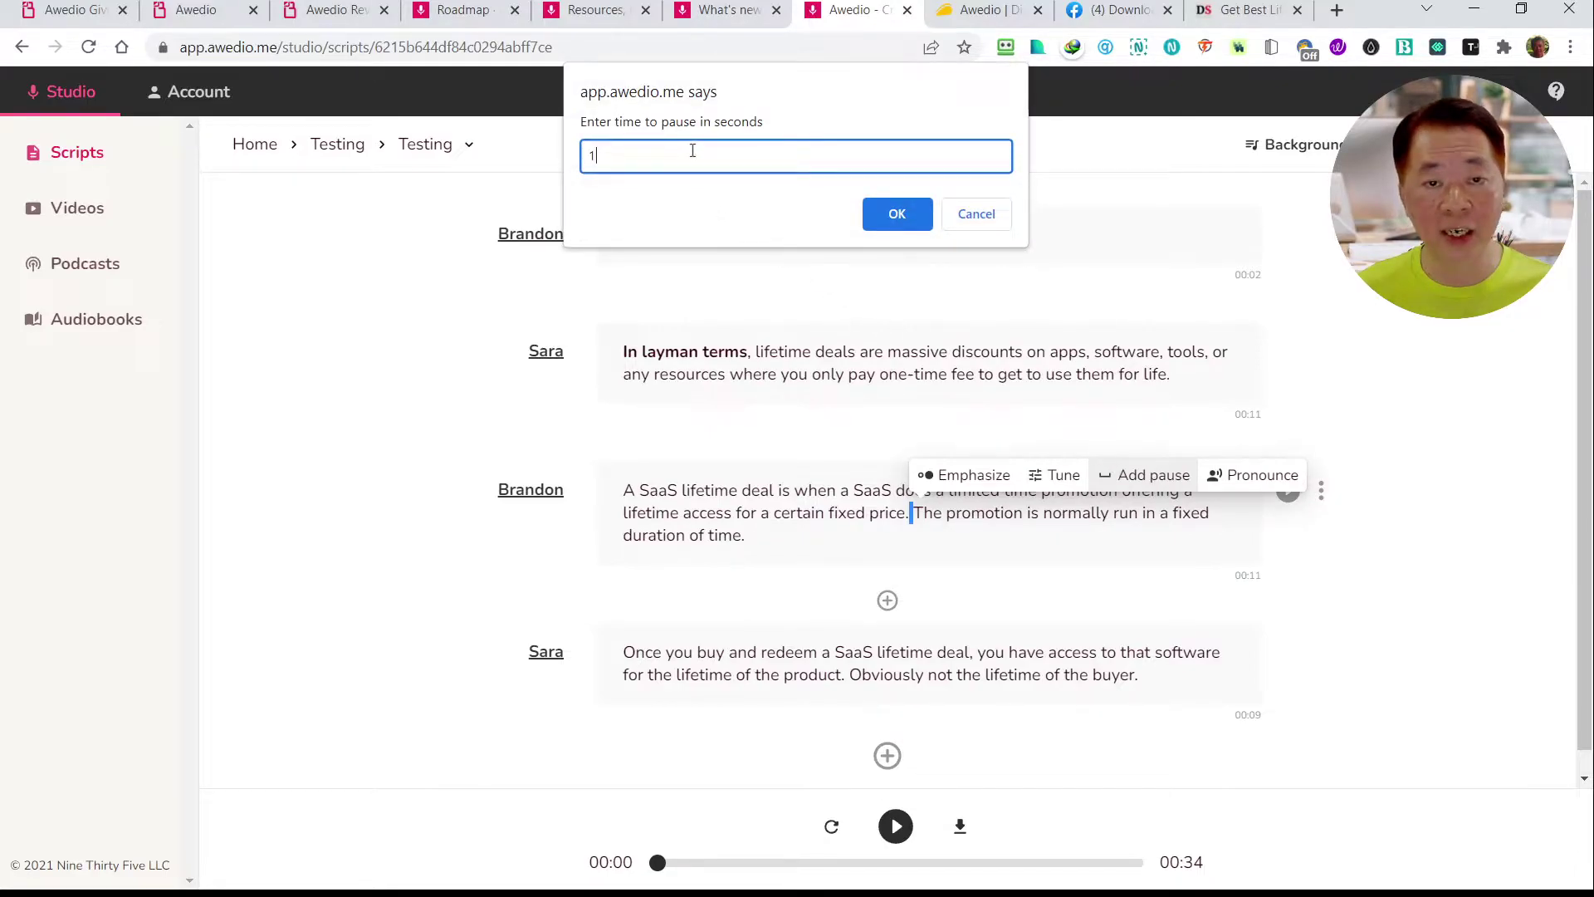
pyautogui.press('BackSpace')
pyautogui.write('2')
pyautogui.press('BackSpace')
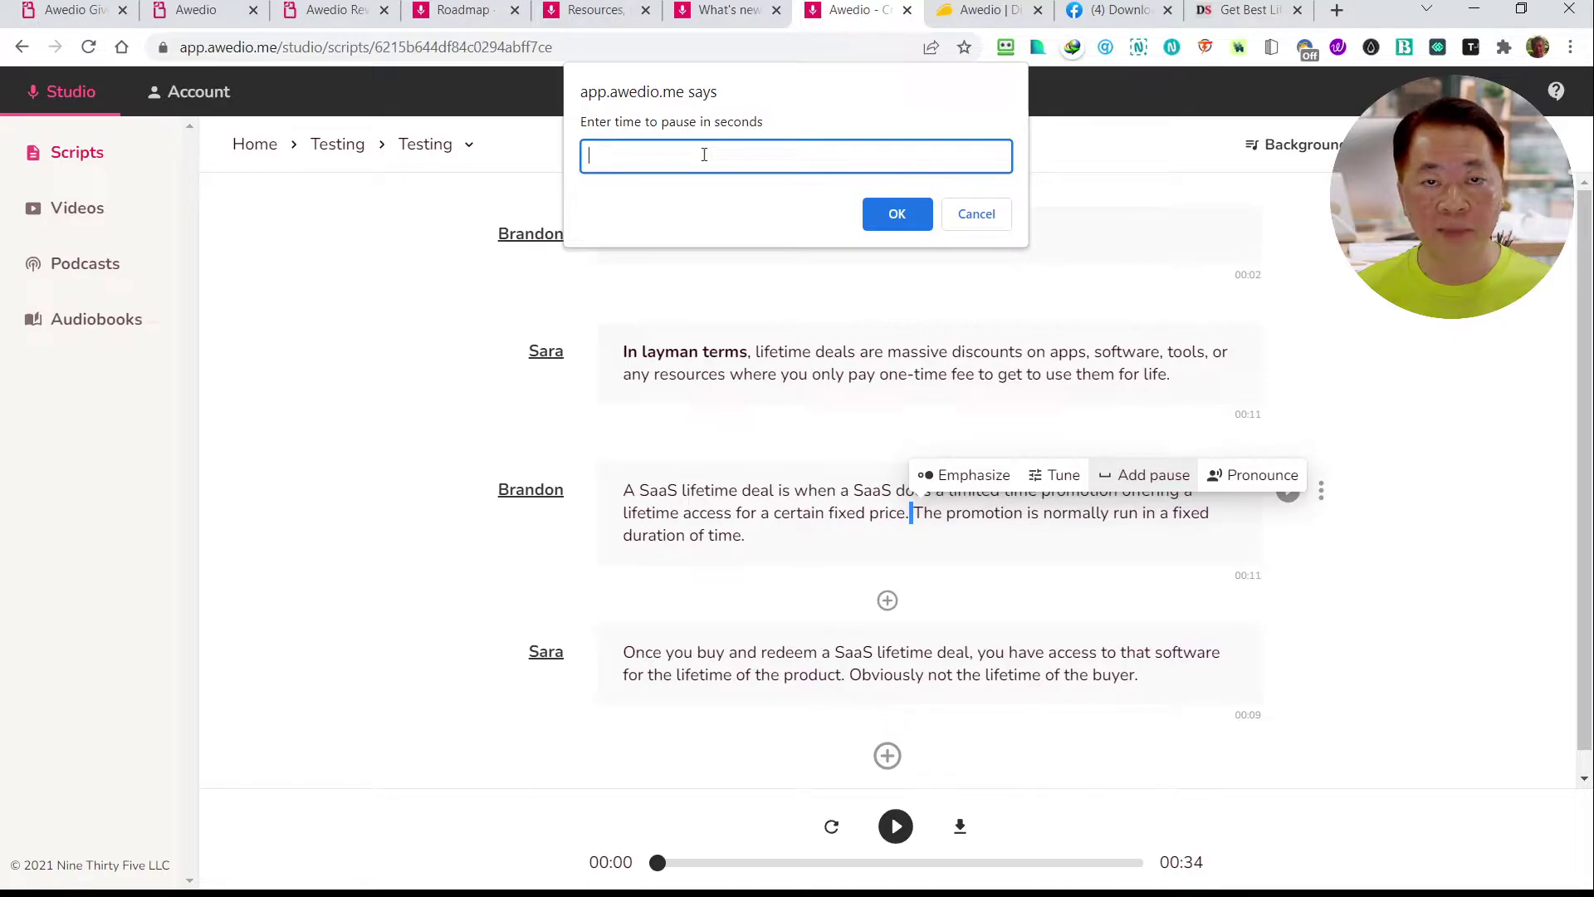
pyautogui.write('1')
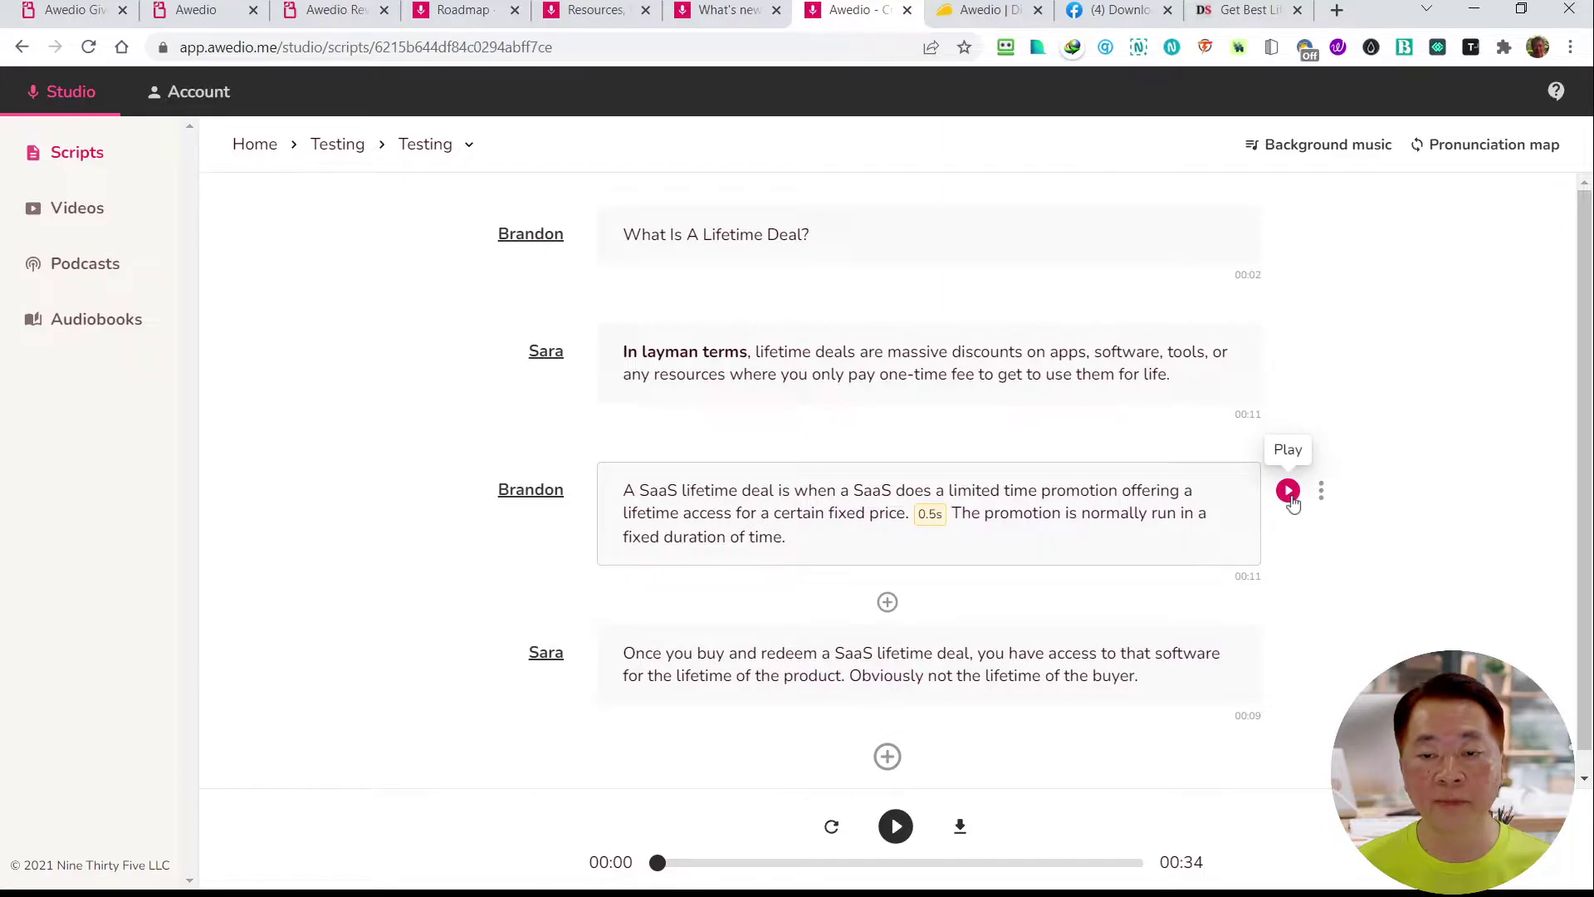
pyautogui.click(665, 490)
pyautogui.click(1286, 490)
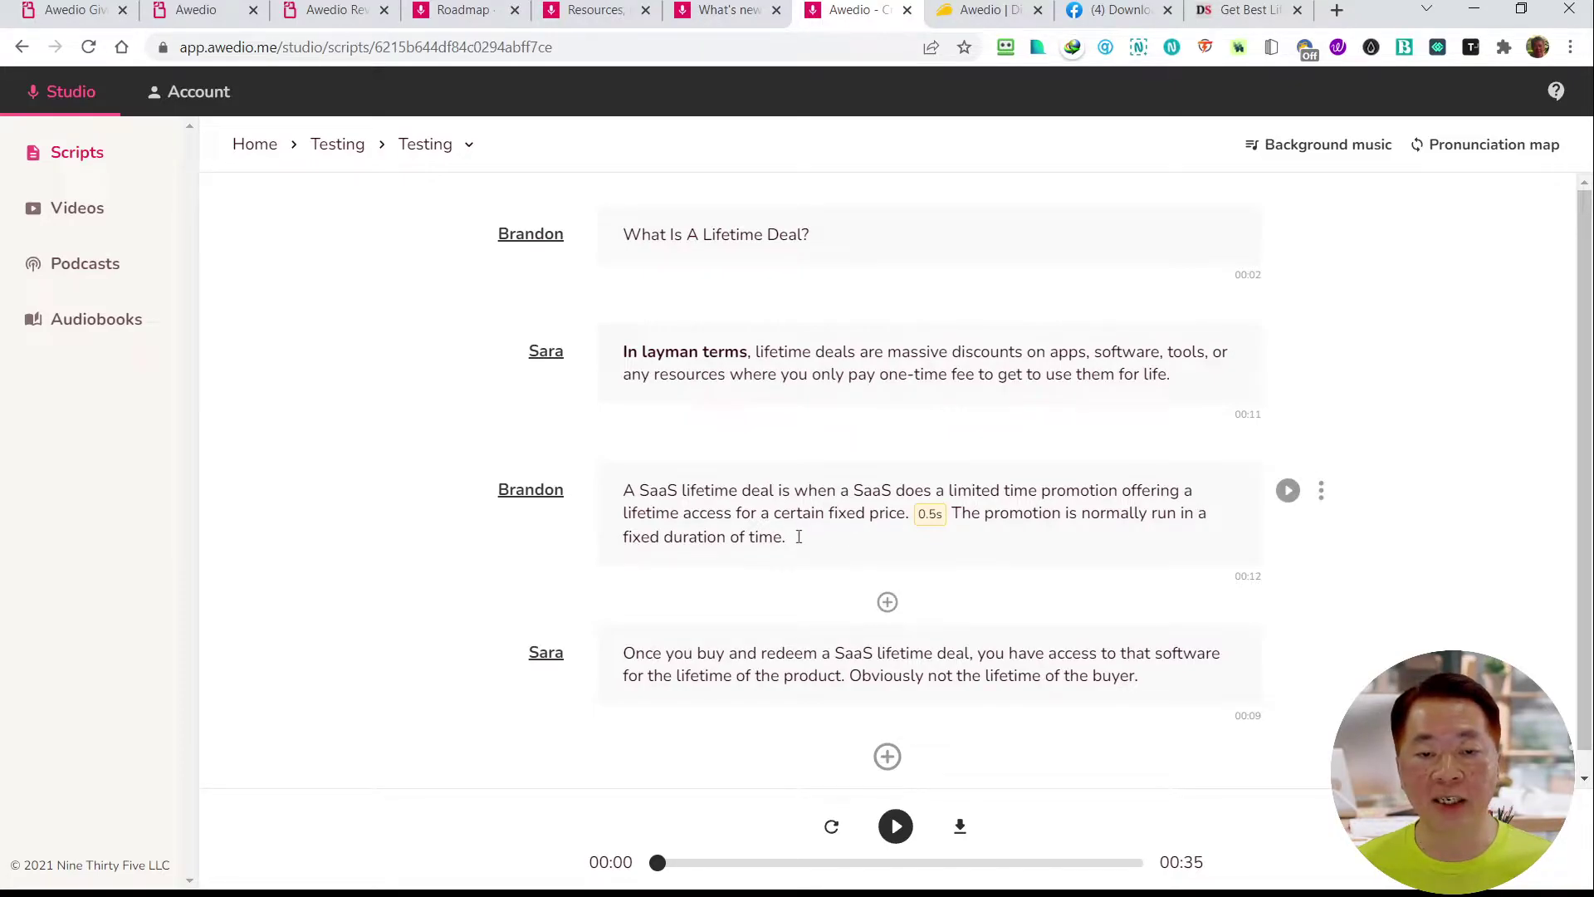
pyautogui.moveTo(799, 536); pyautogui.dragTo(611, 494)
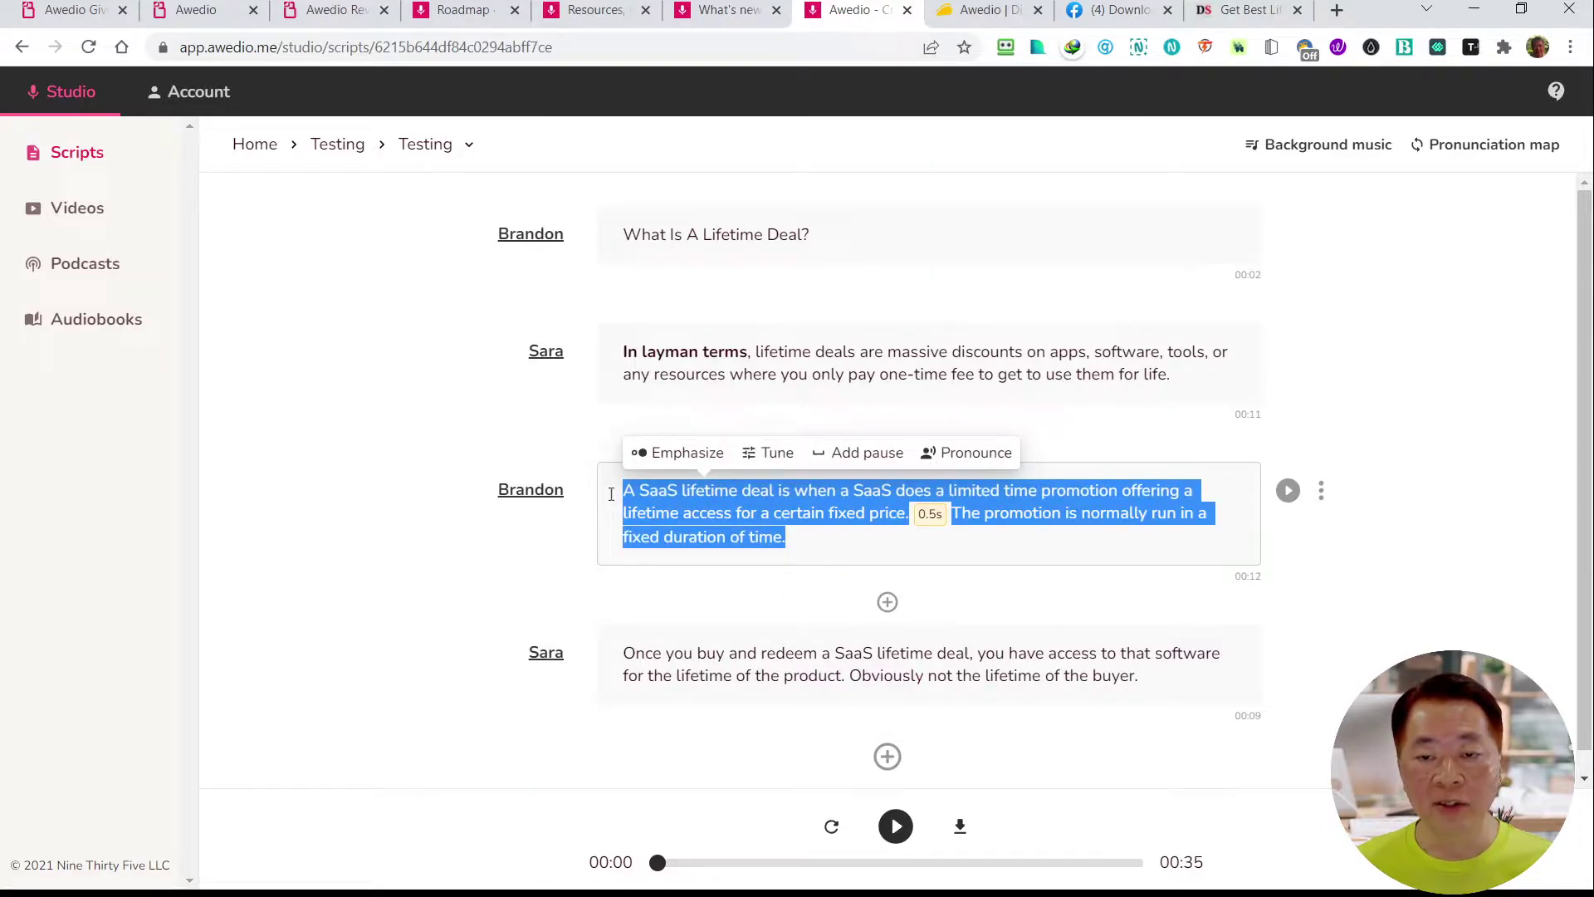
pyautogui.click(975, 459)
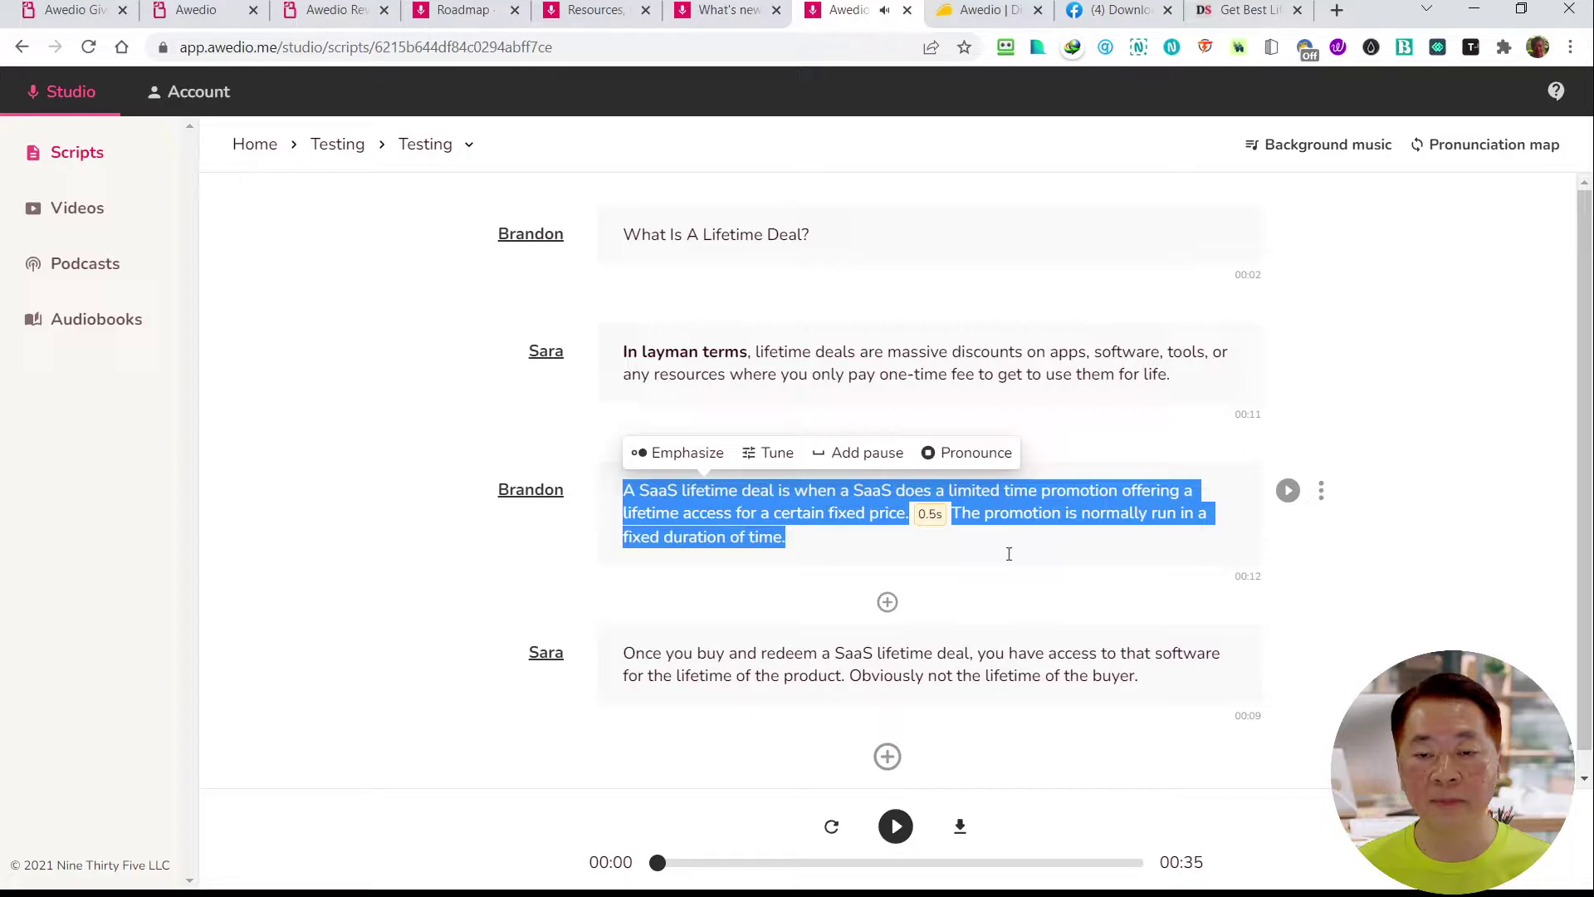
pyautogui.click(1009, 554)
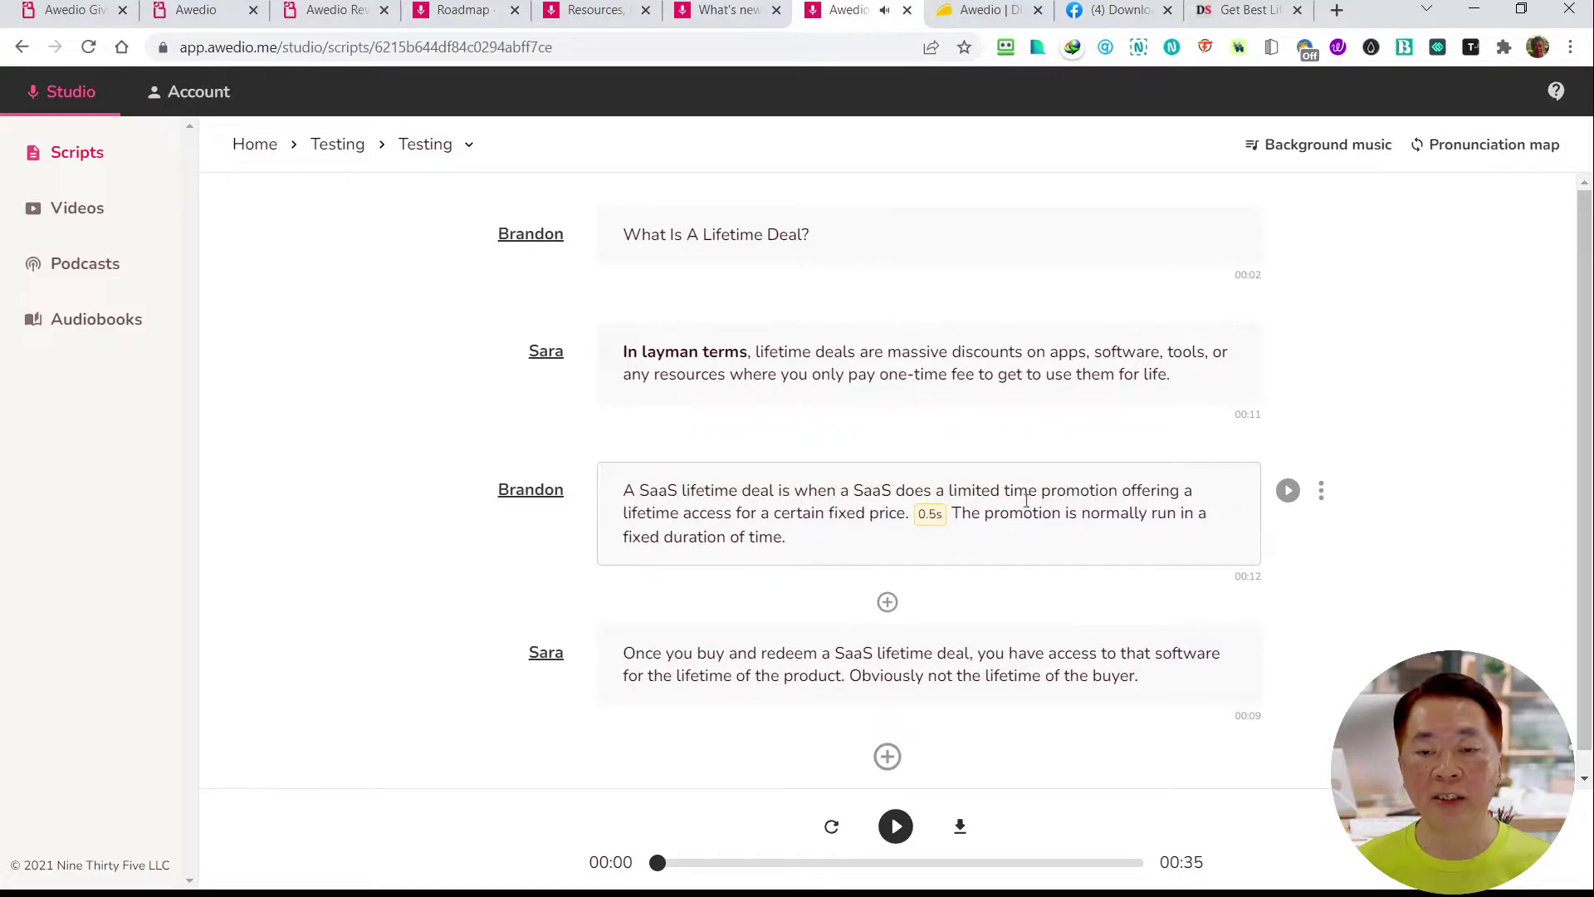
pyautogui.moveTo(850, 492); pyautogui.dragTo(613, 488)
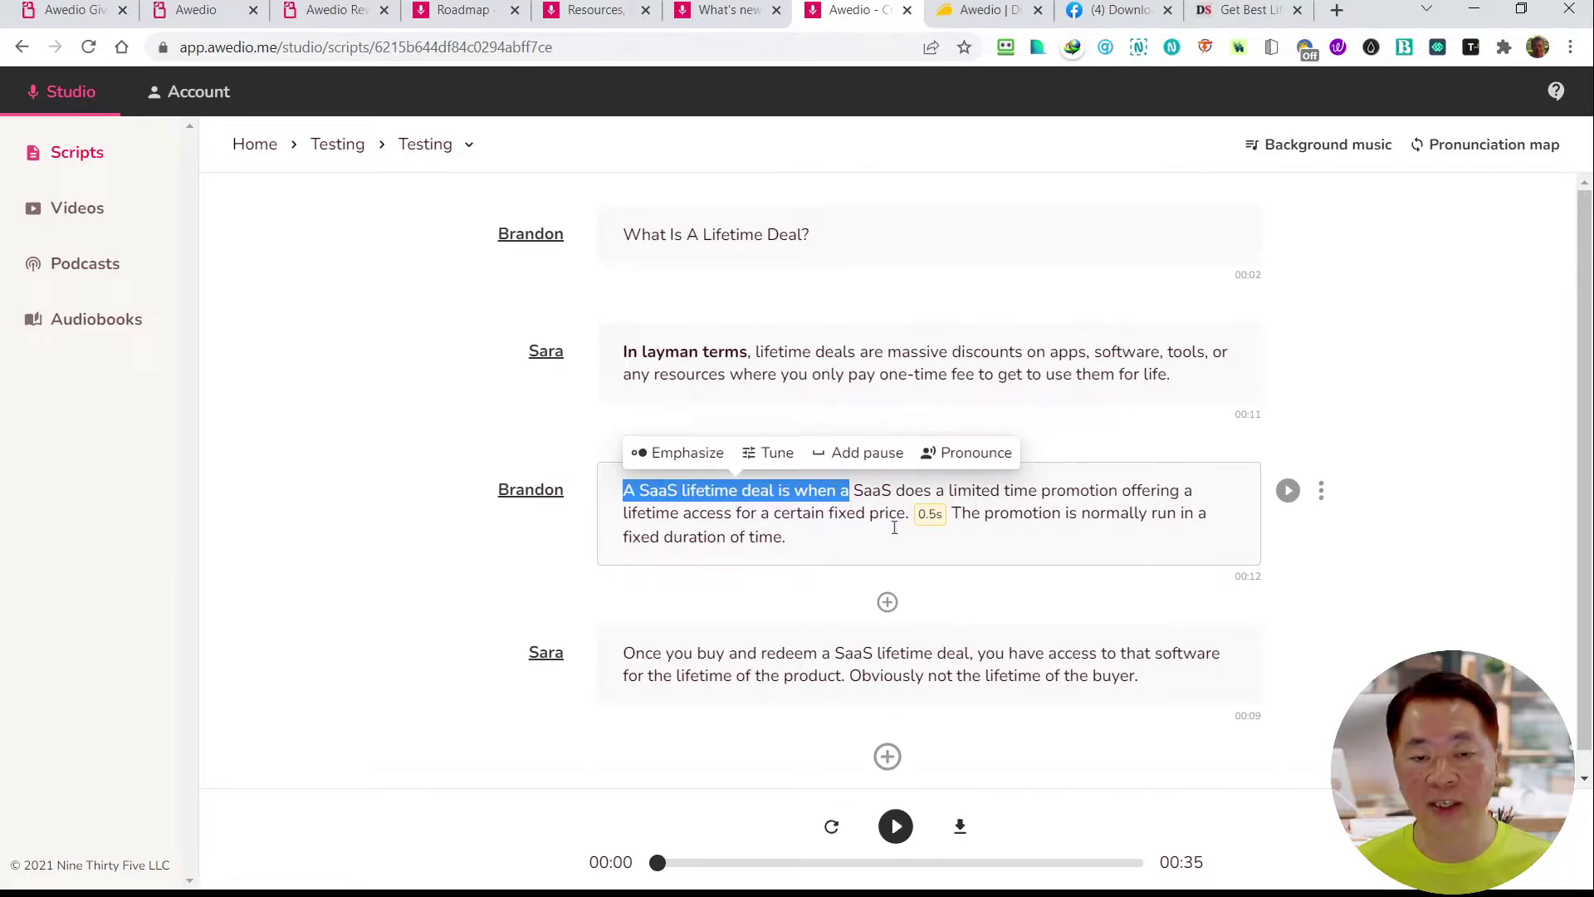
pyautogui.click(1410, 597)
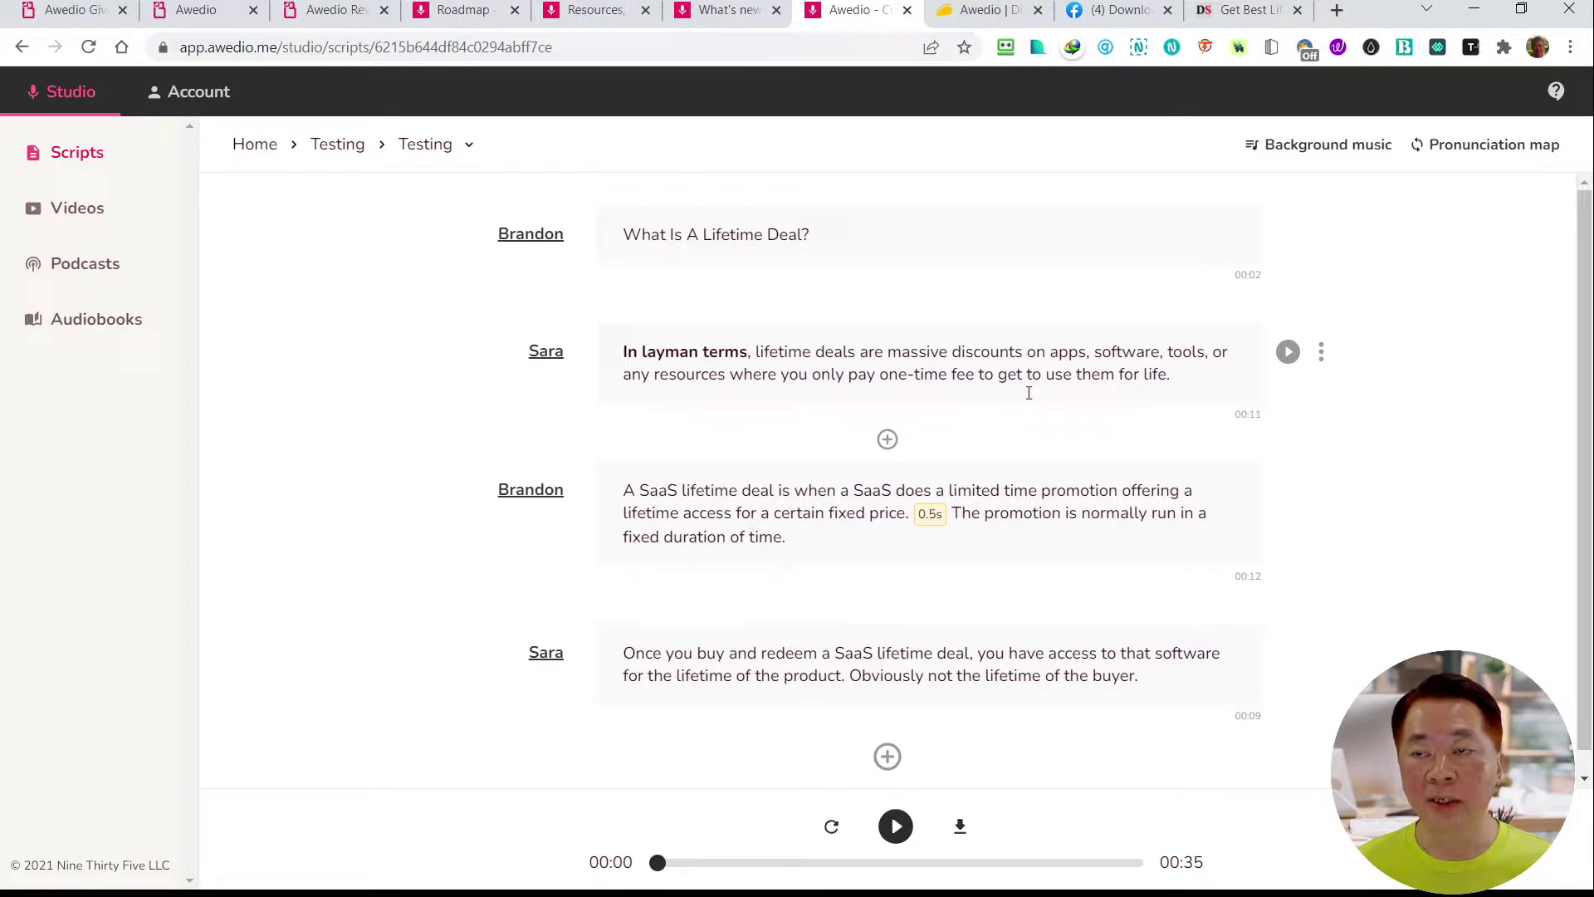
pyautogui.click(348, 25)
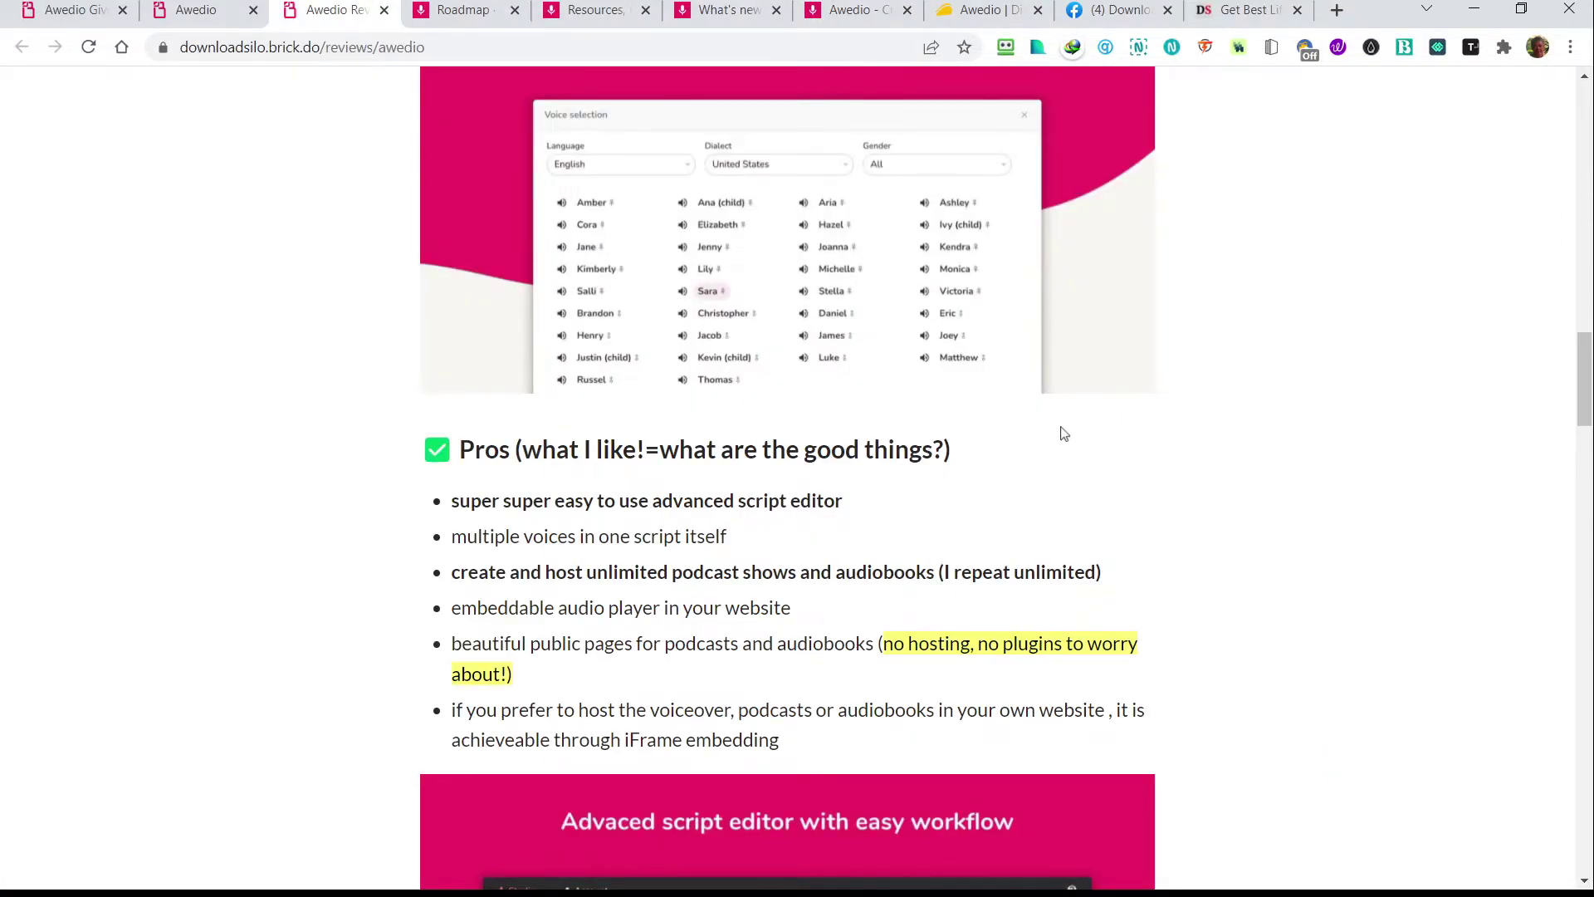
pyautogui.scroll(8, 1065, 433)
pyautogui.scroll(10, 1065, 432)
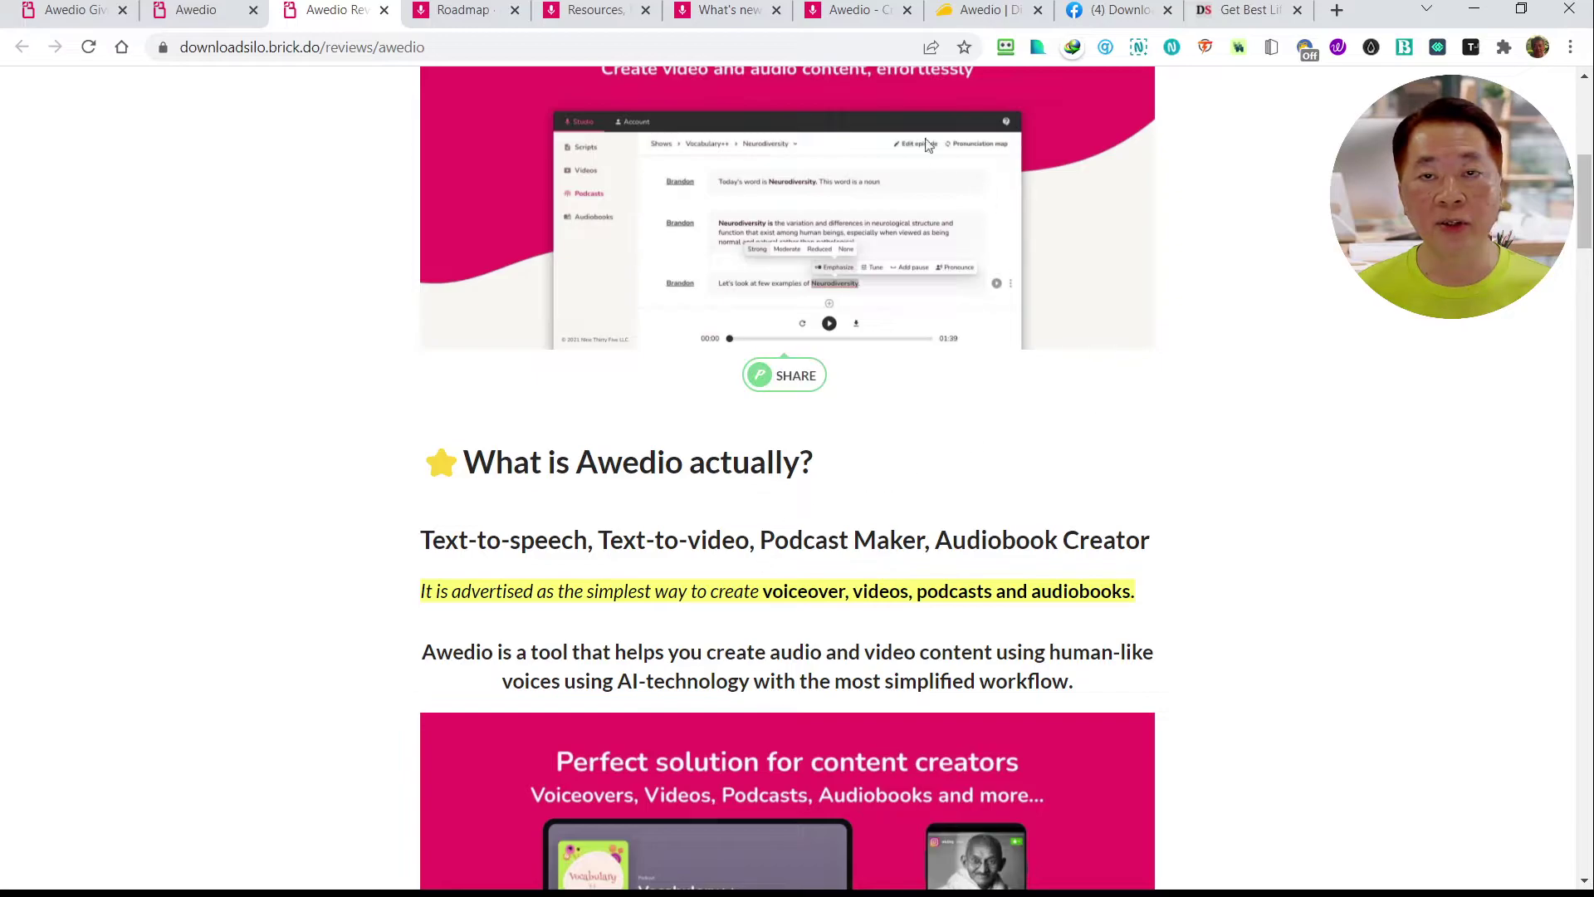
pyautogui.click(847, 29)
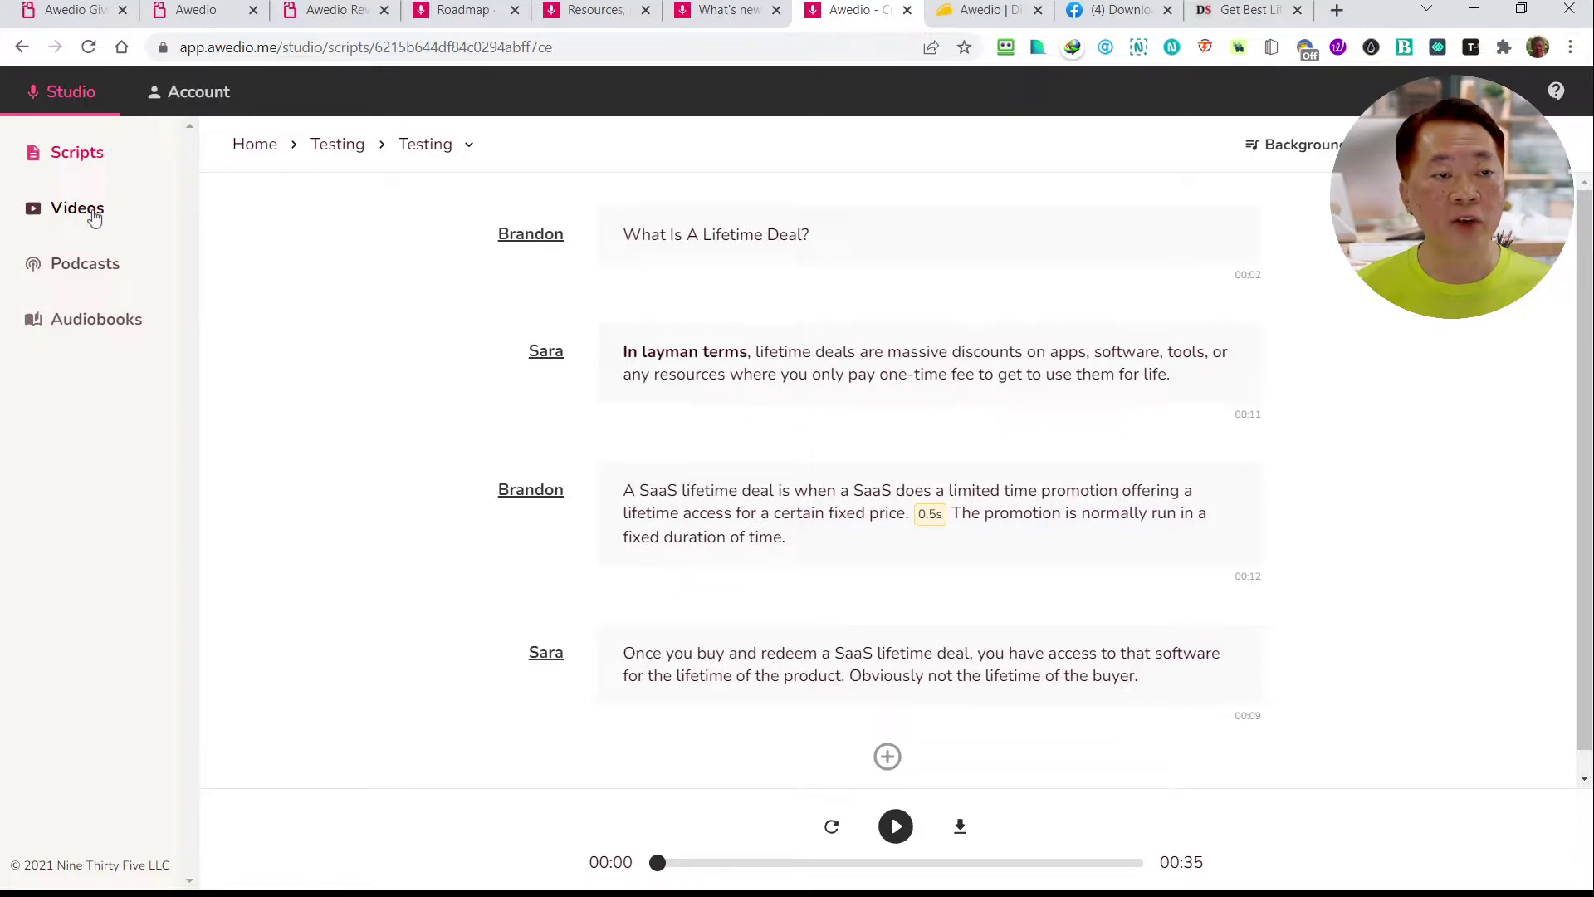
# Open 'What are the 3 use cases of Awedio? (American)' from the Videos list
pyautogui.click(94, 214)
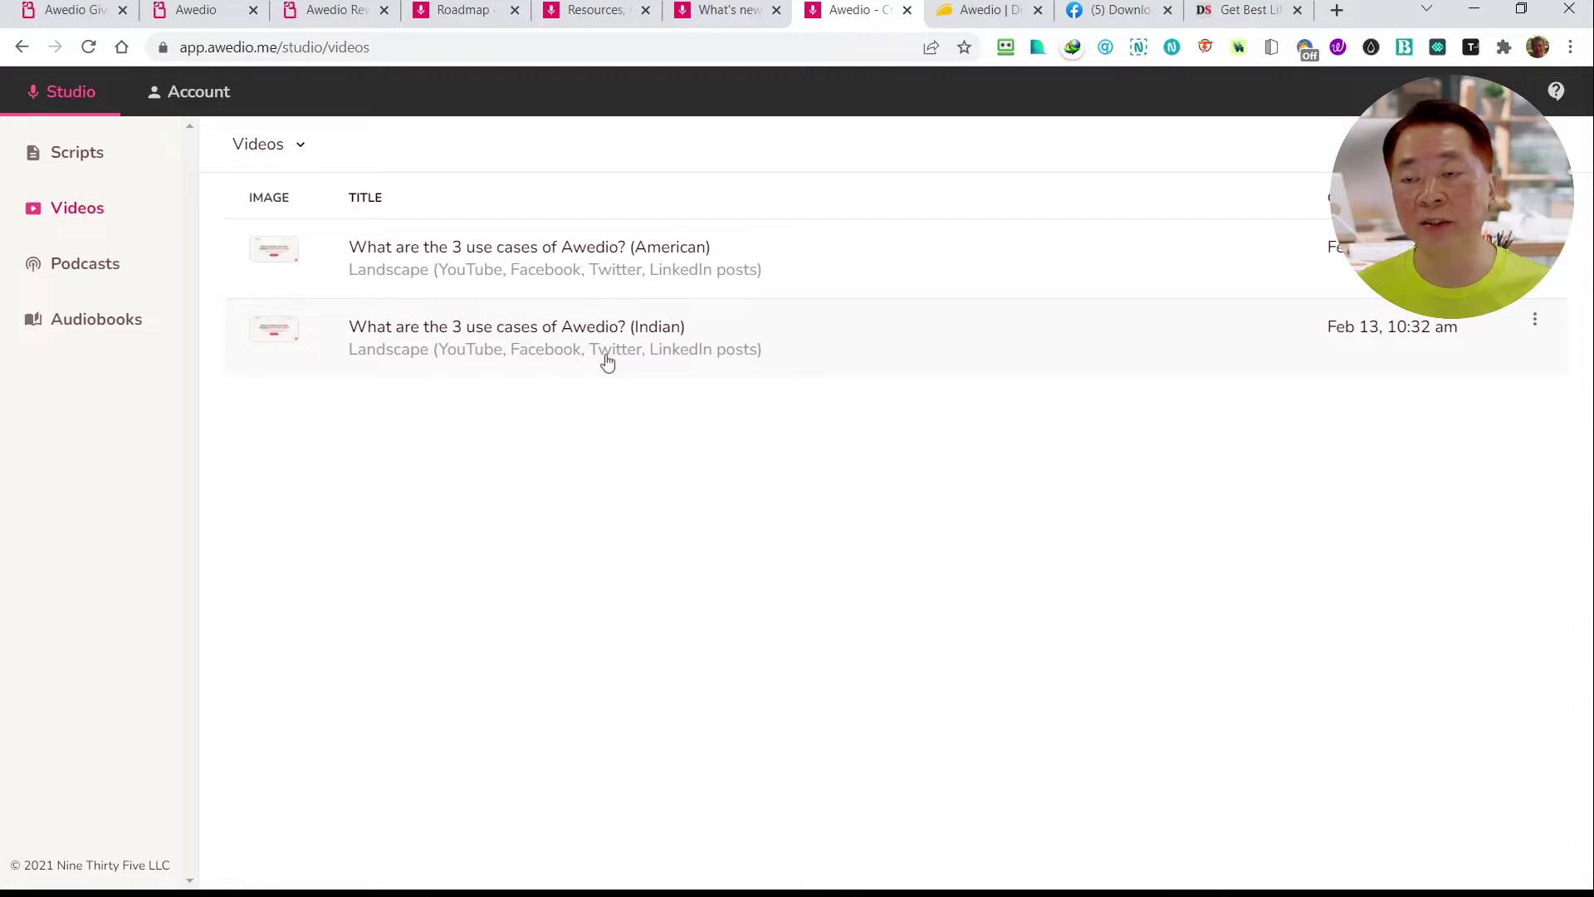
pyautogui.click(618, 270)
# Scroll through the use-cases script blocks and render the 2:48 video preview
pyautogui.scroll(-10, 930, 430)
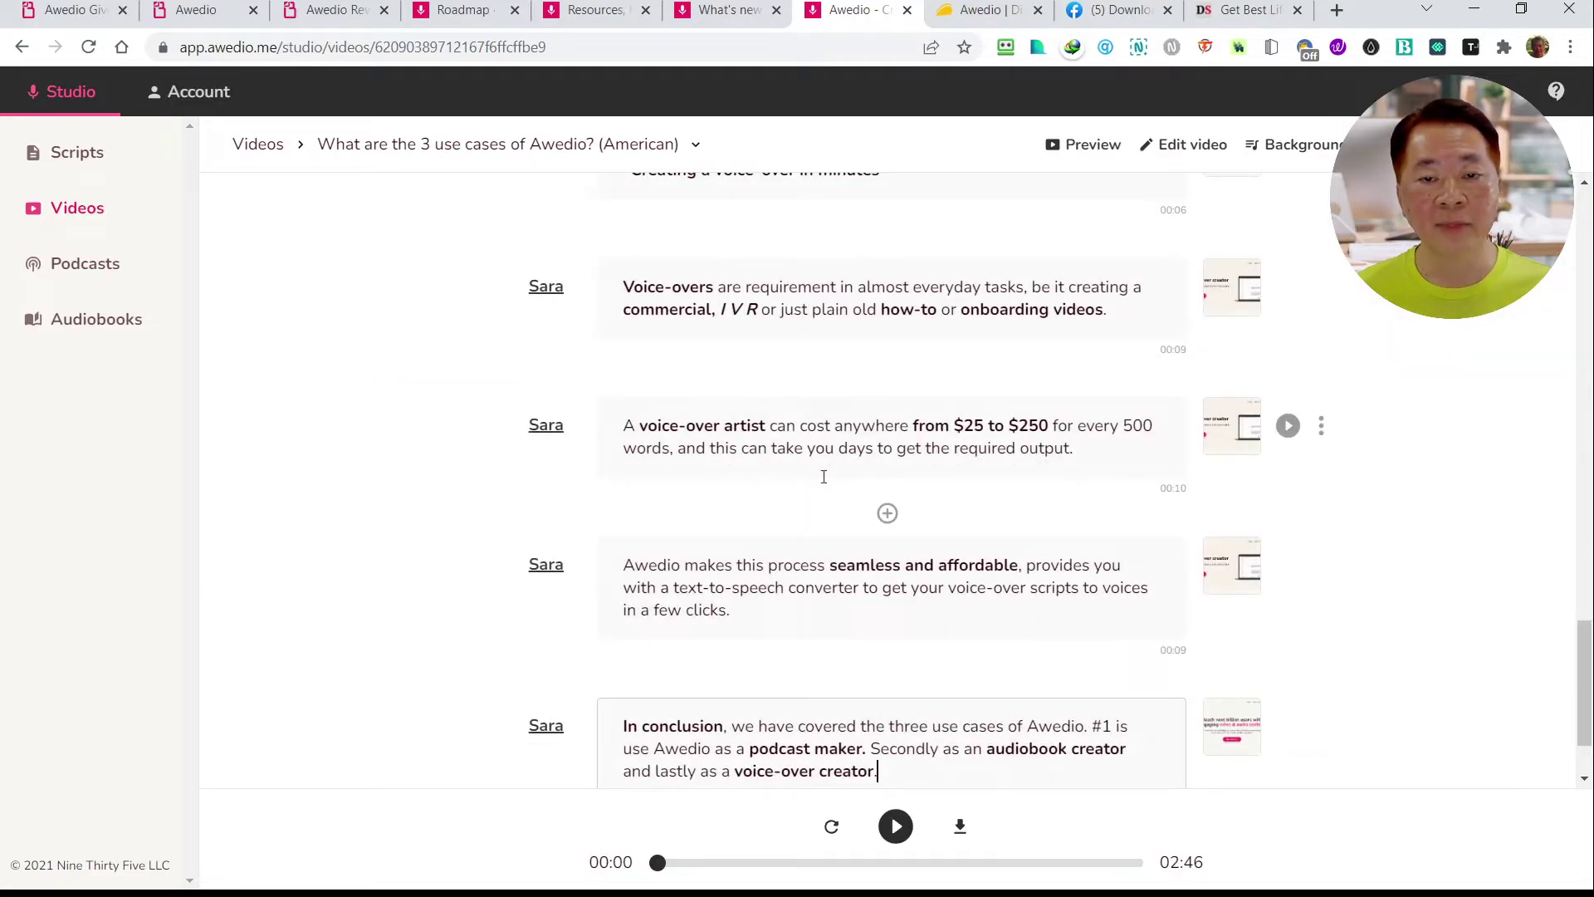
pyautogui.scroll(10, 925, 598)
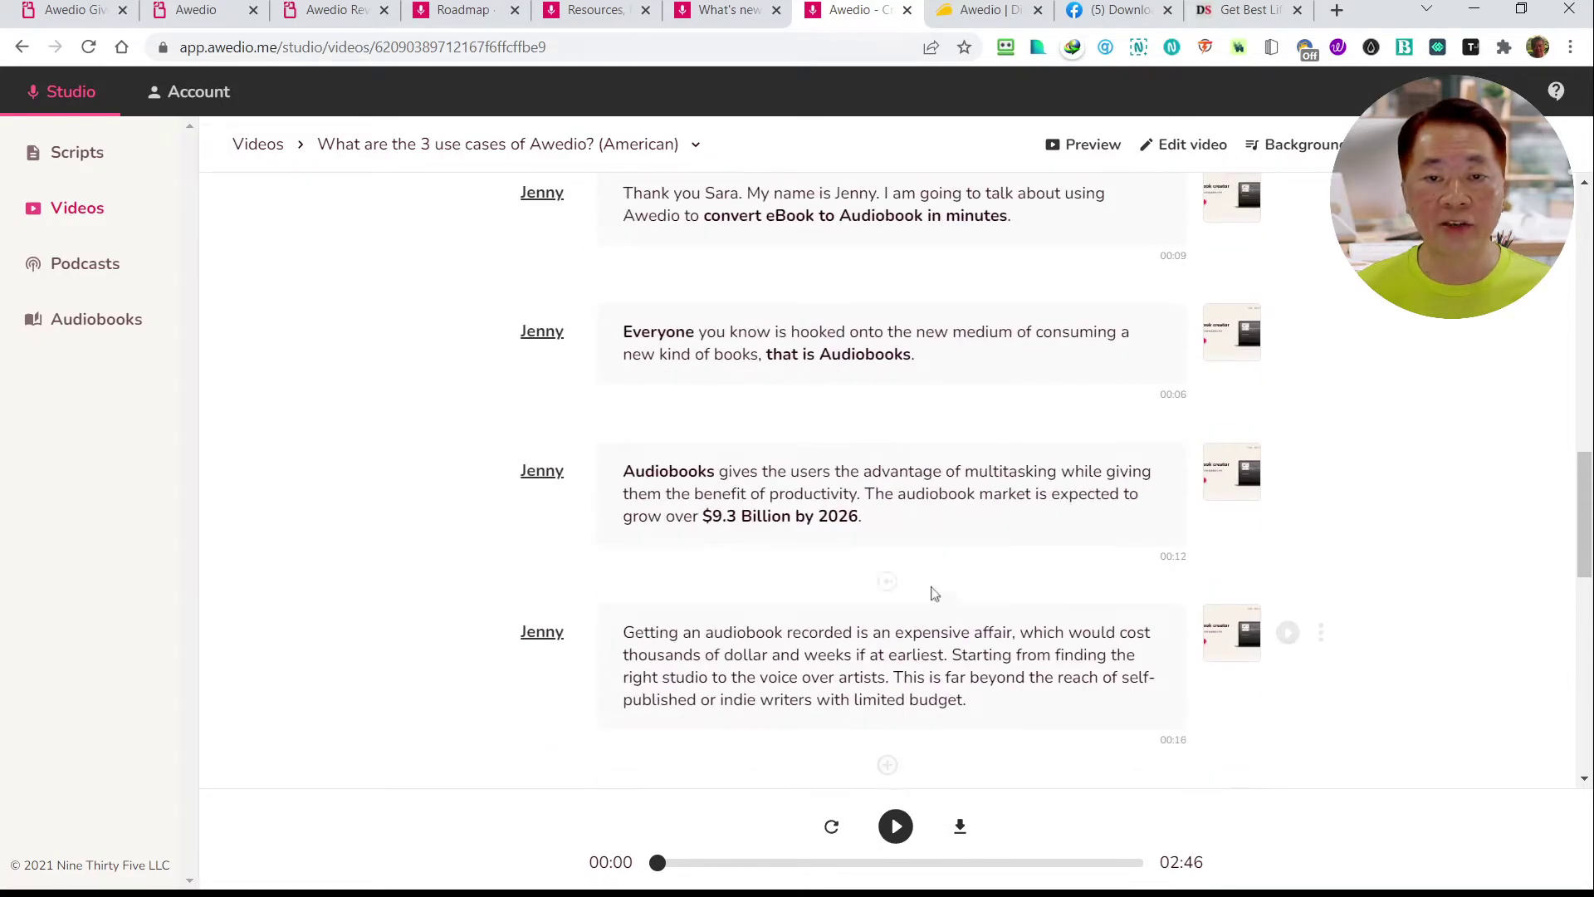
pyautogui.scroll(15, 997, 350)
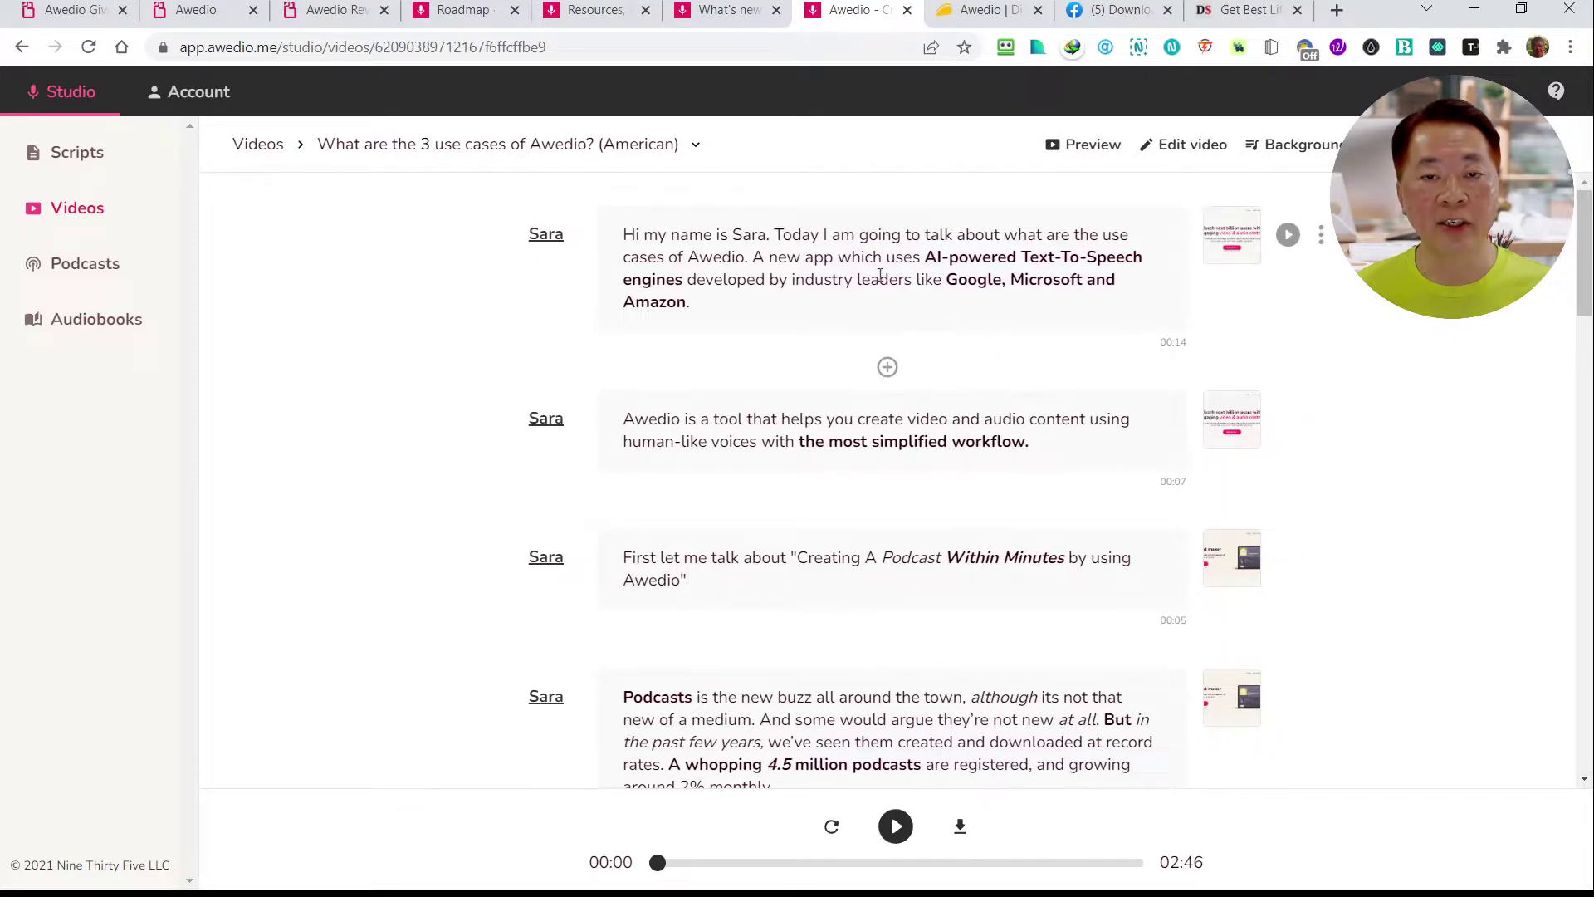
pyautogui.scroll(-15, 881, 276)
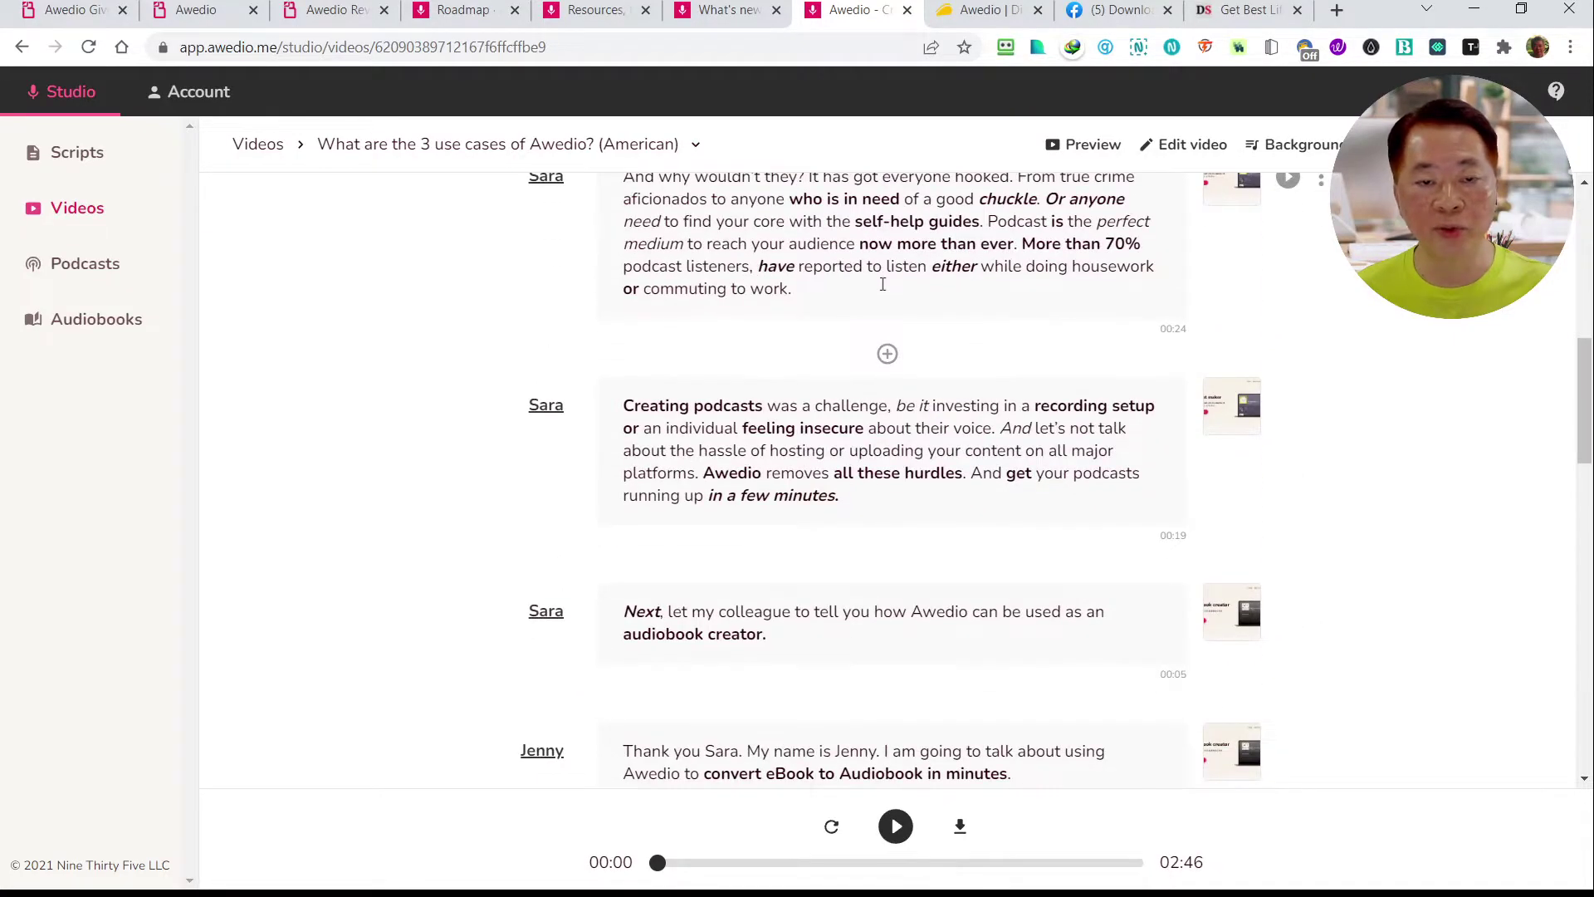
pyautogui.scroll(-7, 883, 289)
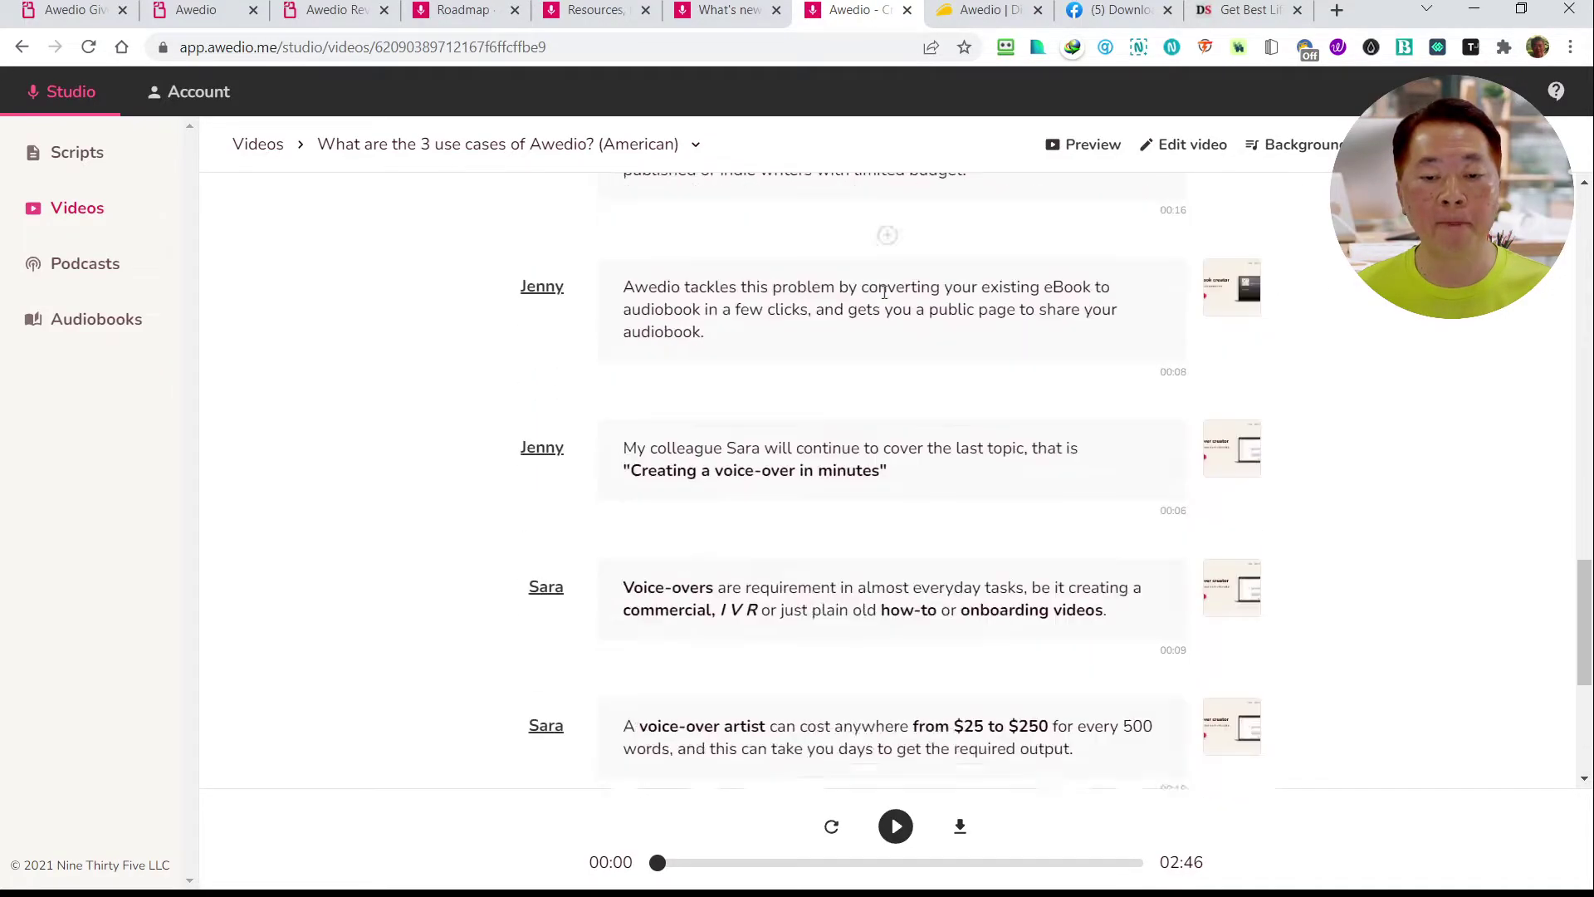
pyautogui.scroll(11, 889, 299)
pyautogui.scroll(11, 890, 305)
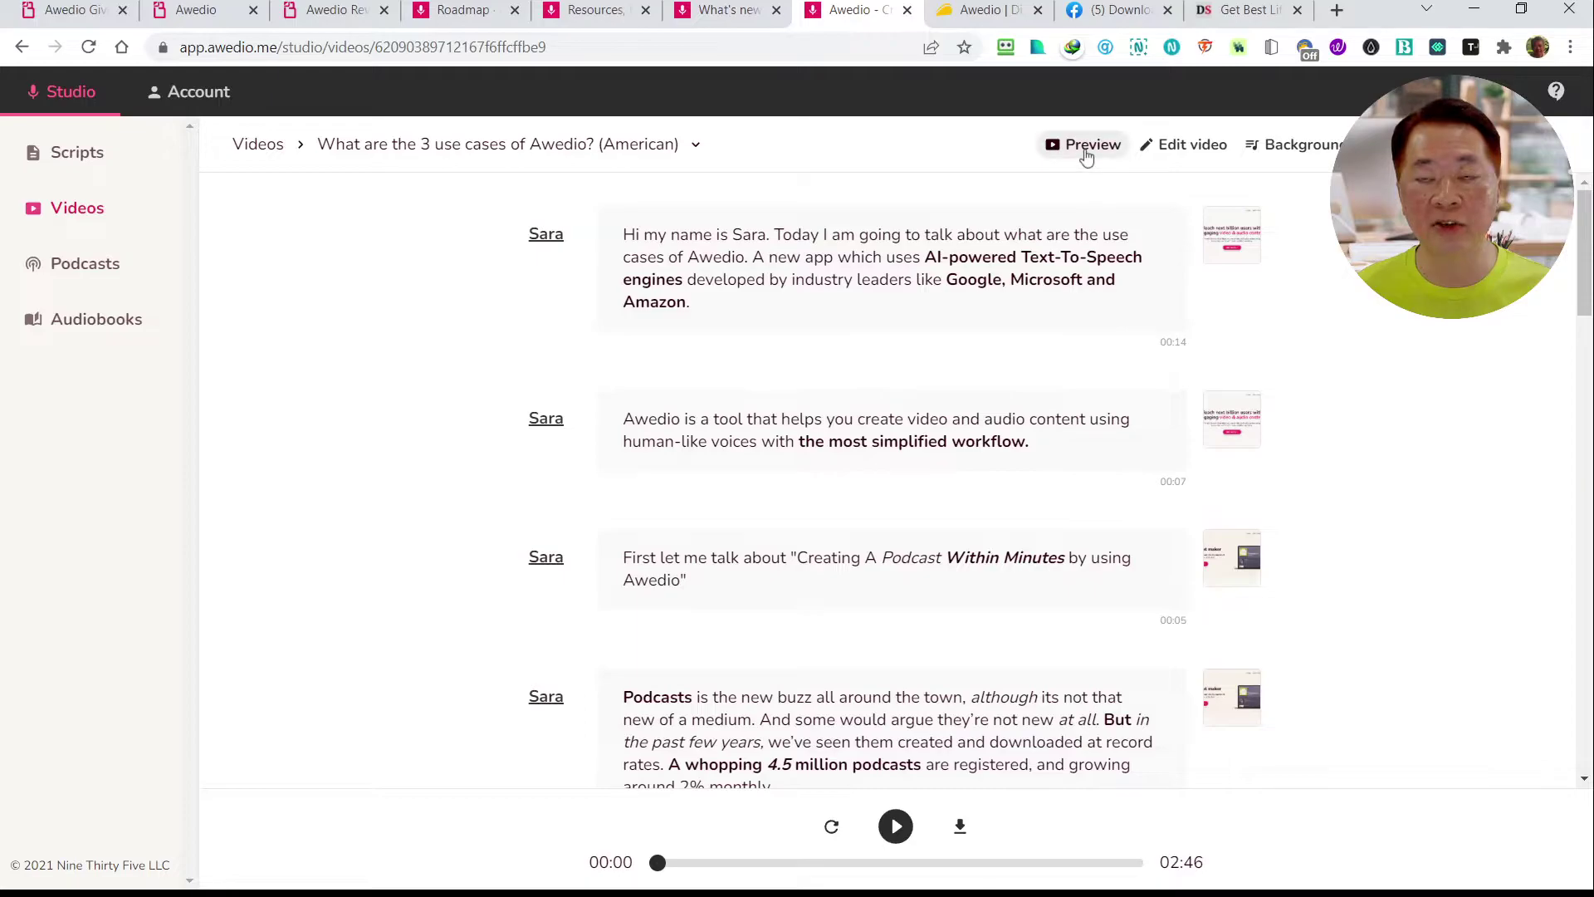
pyautogui.scroll(-5, 1287, 423)
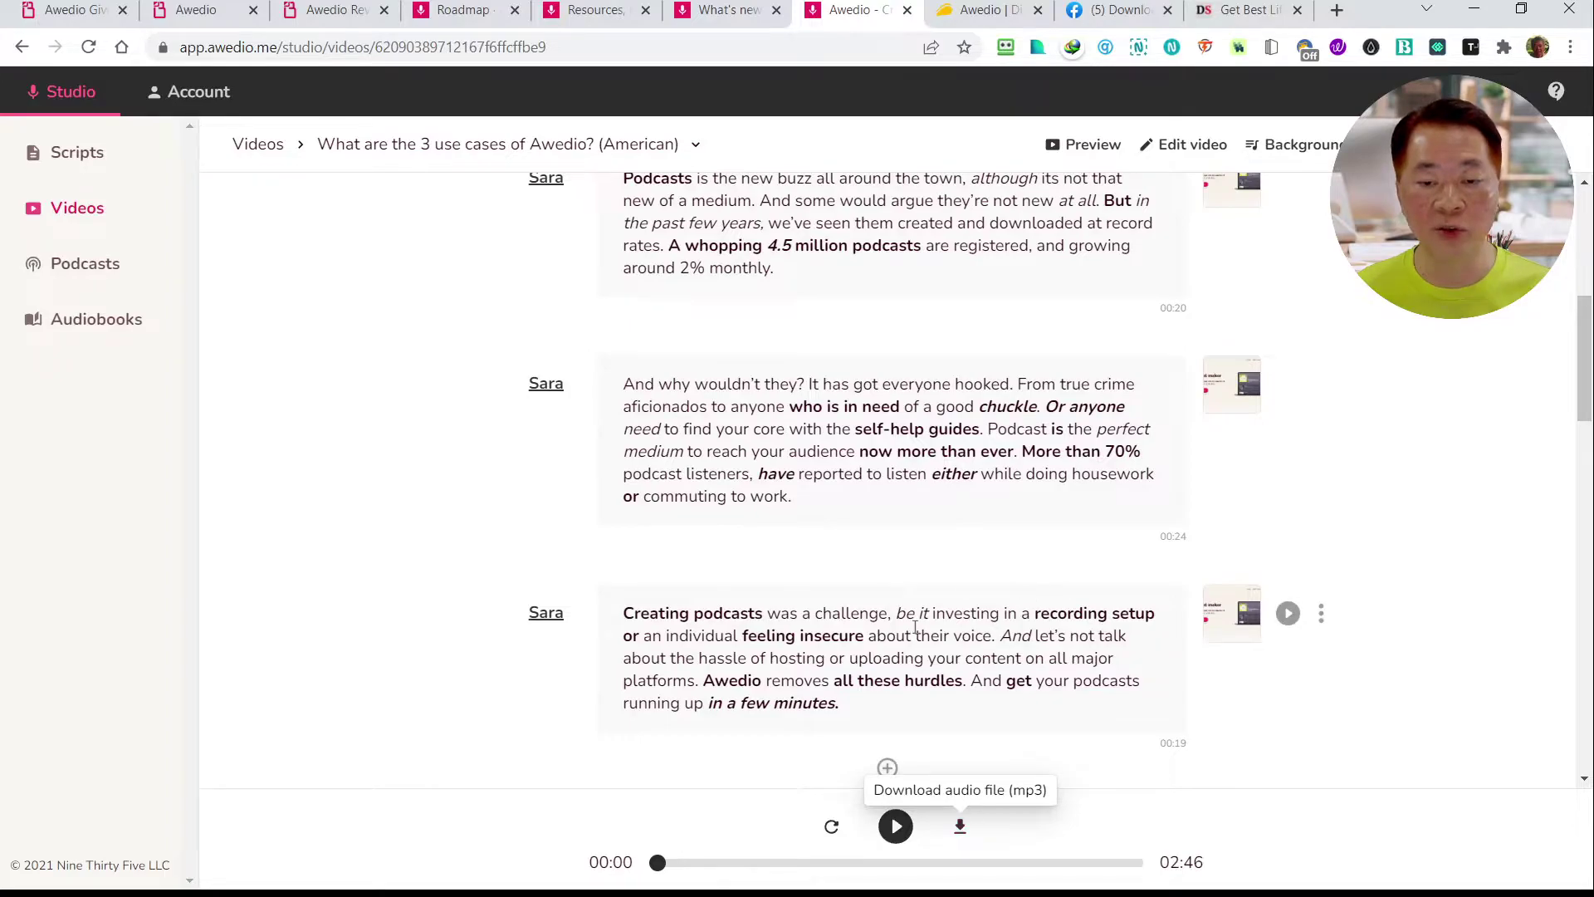
pyautogui.scroll(5, 1043, 499)
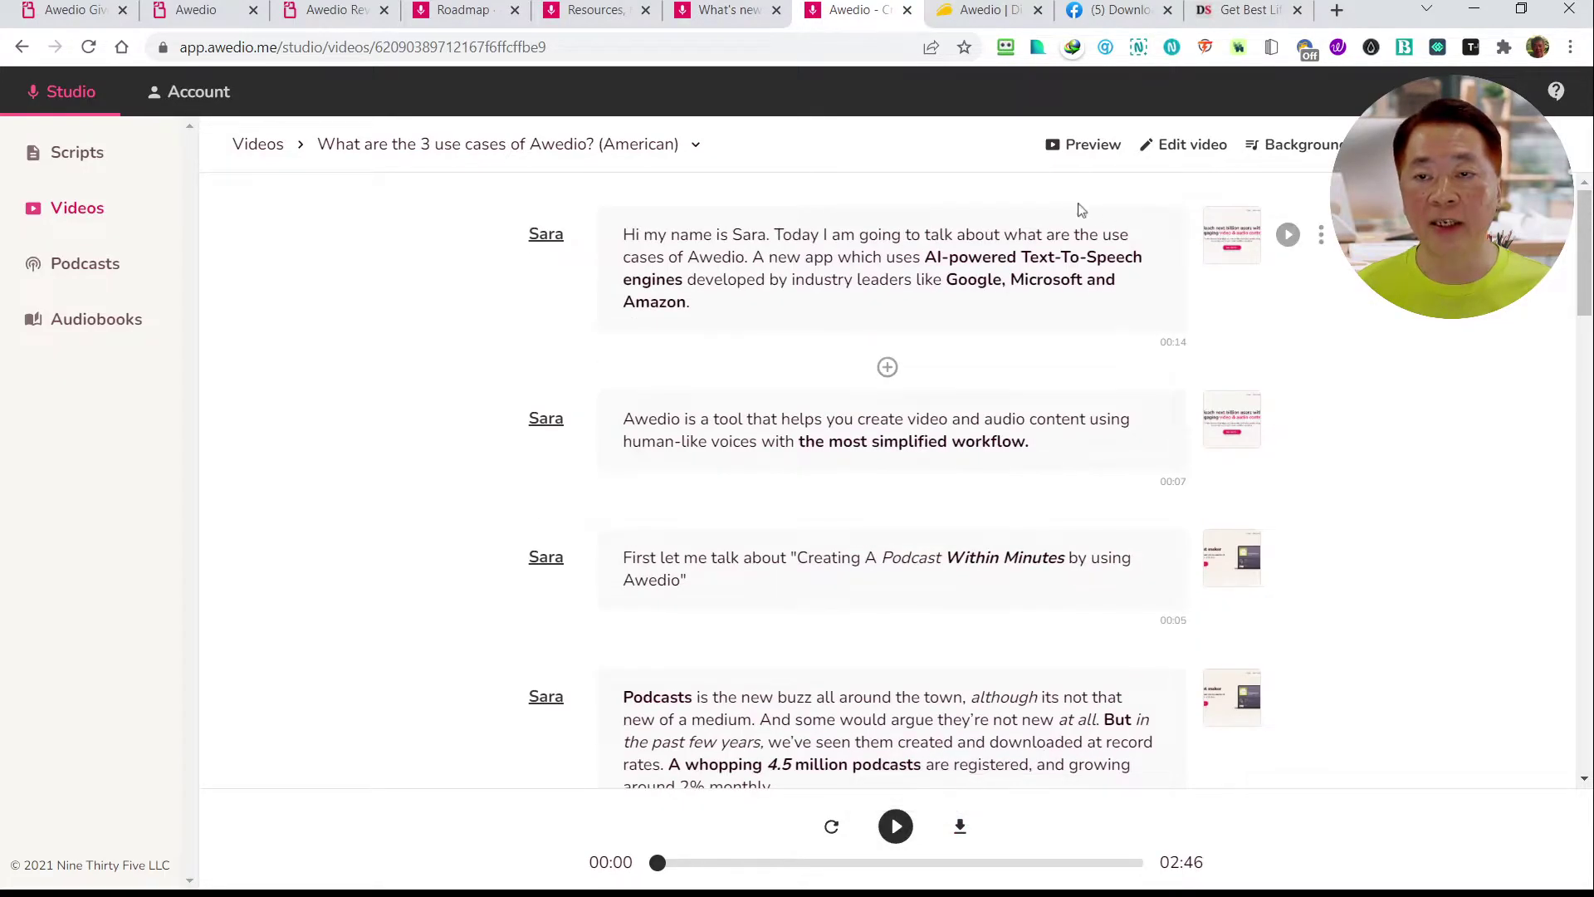
pyautogui.click(1071, 153)
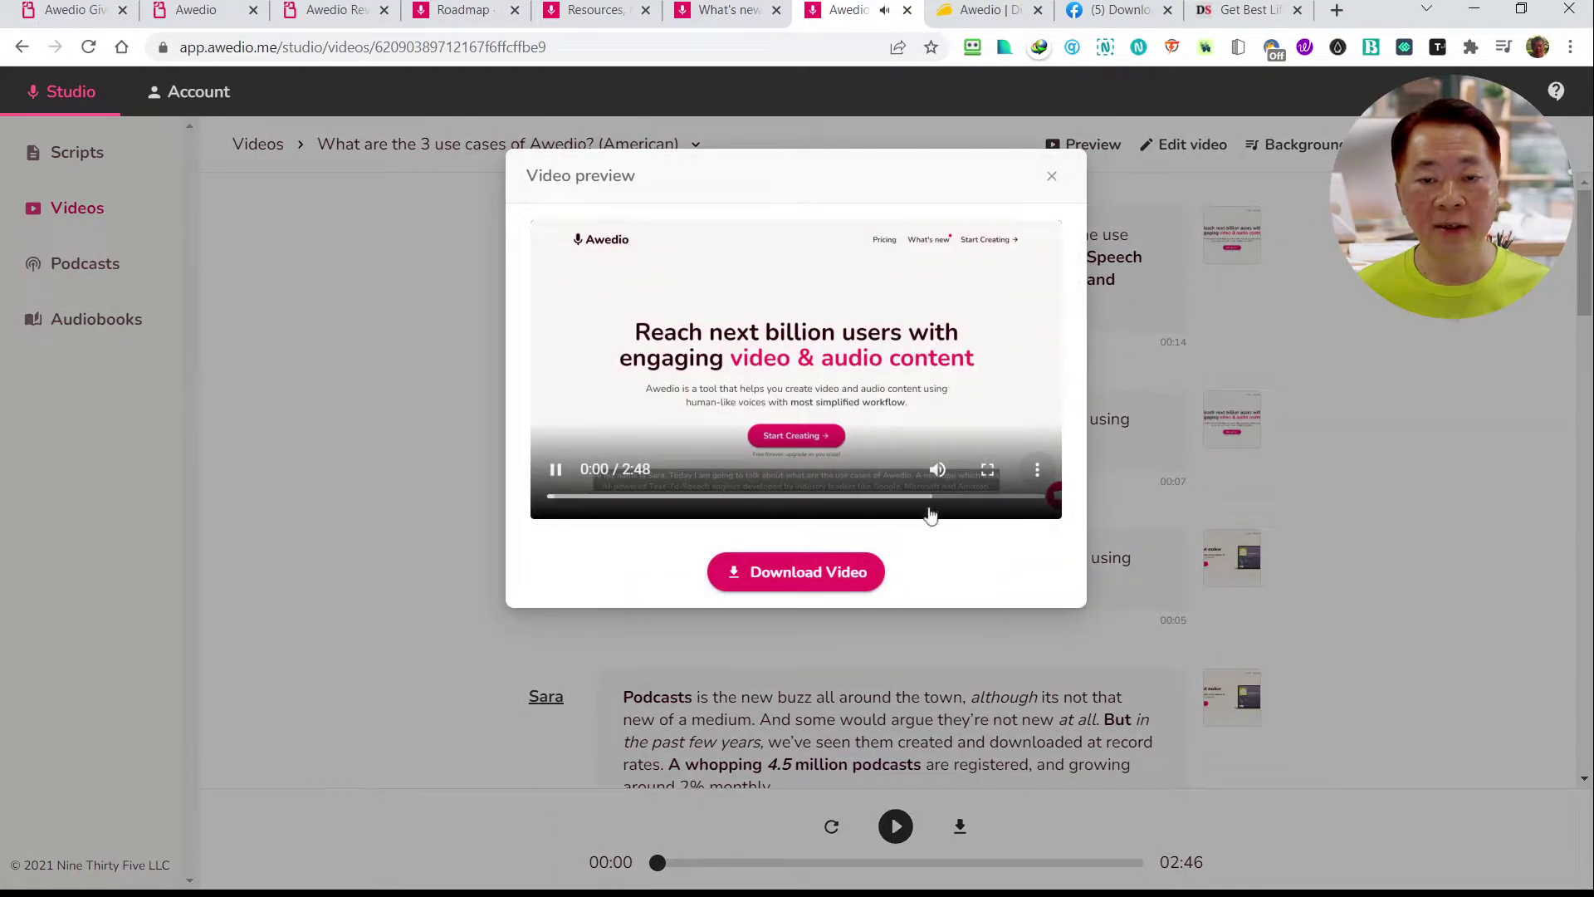
# Watch the use-cases preview full screen with subtitles through the 'Podcast maker' segment
pyautogui.click(987, 470)
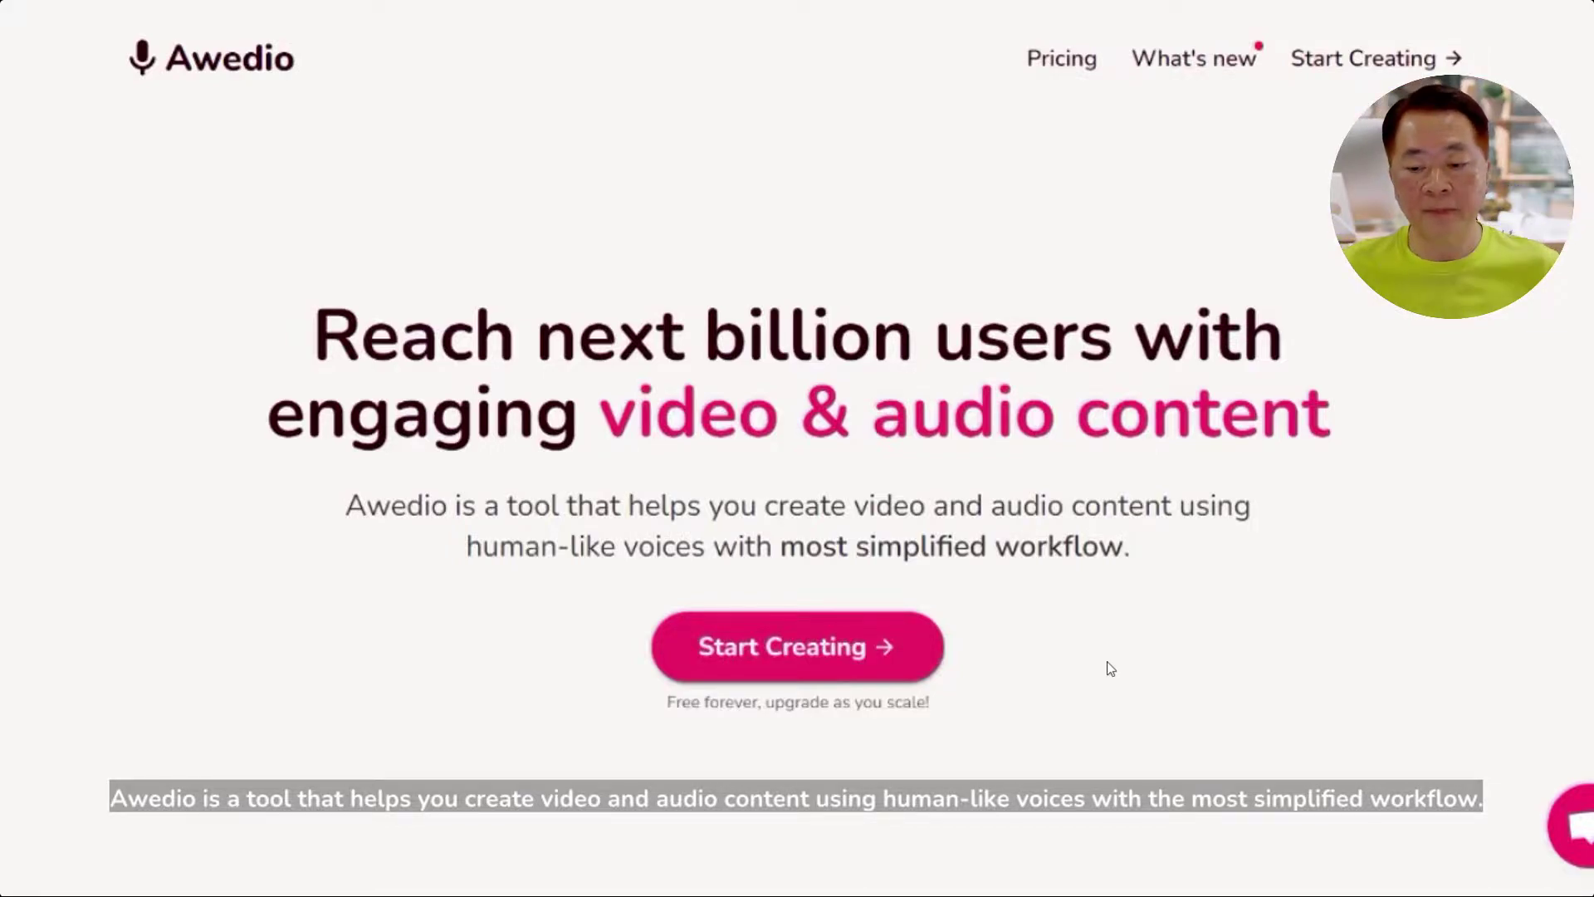
pyautogui.moveTo(1111, 669)
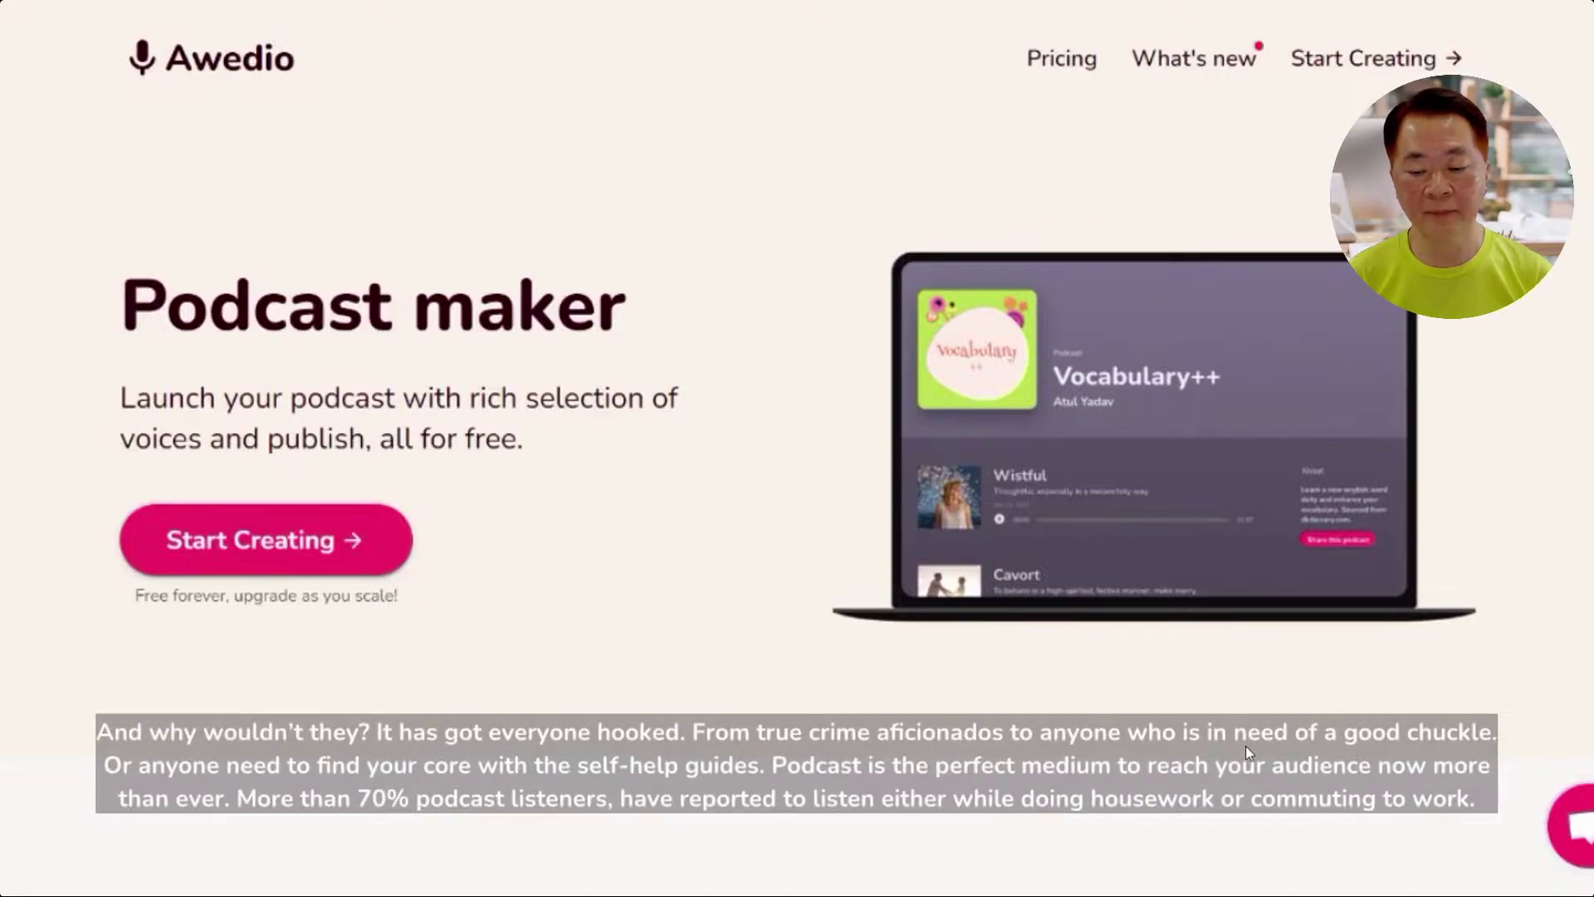
pyautogui.moveTo(1148, 744)
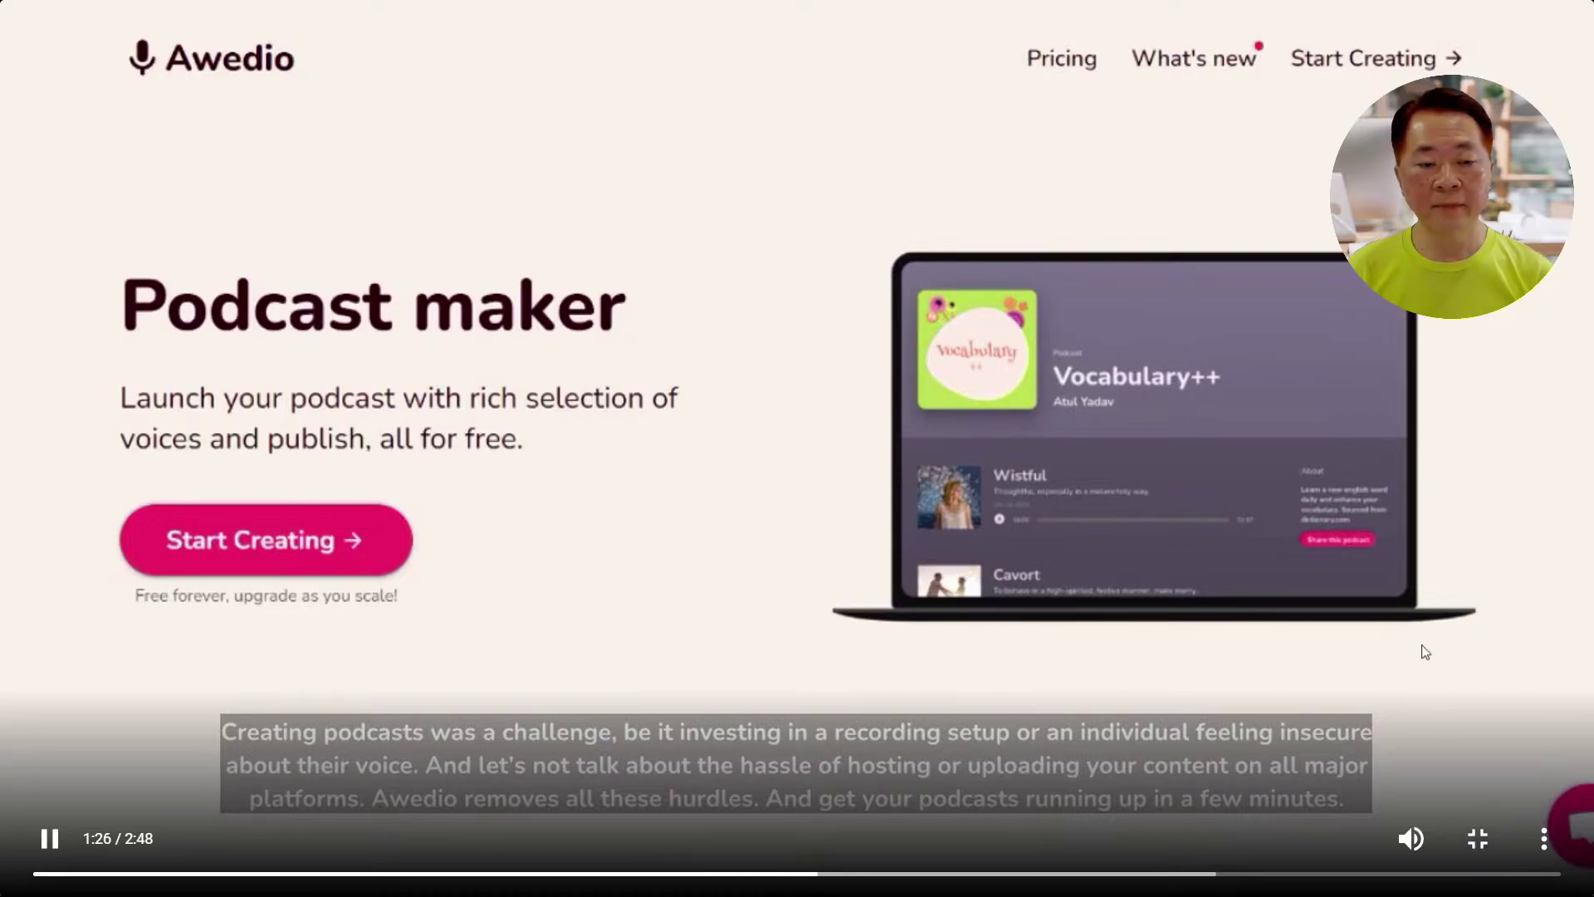
# Leave full screen, pause the preview at 1:56 and close the Video preview dialog
pyautogui.click(1478, 839)
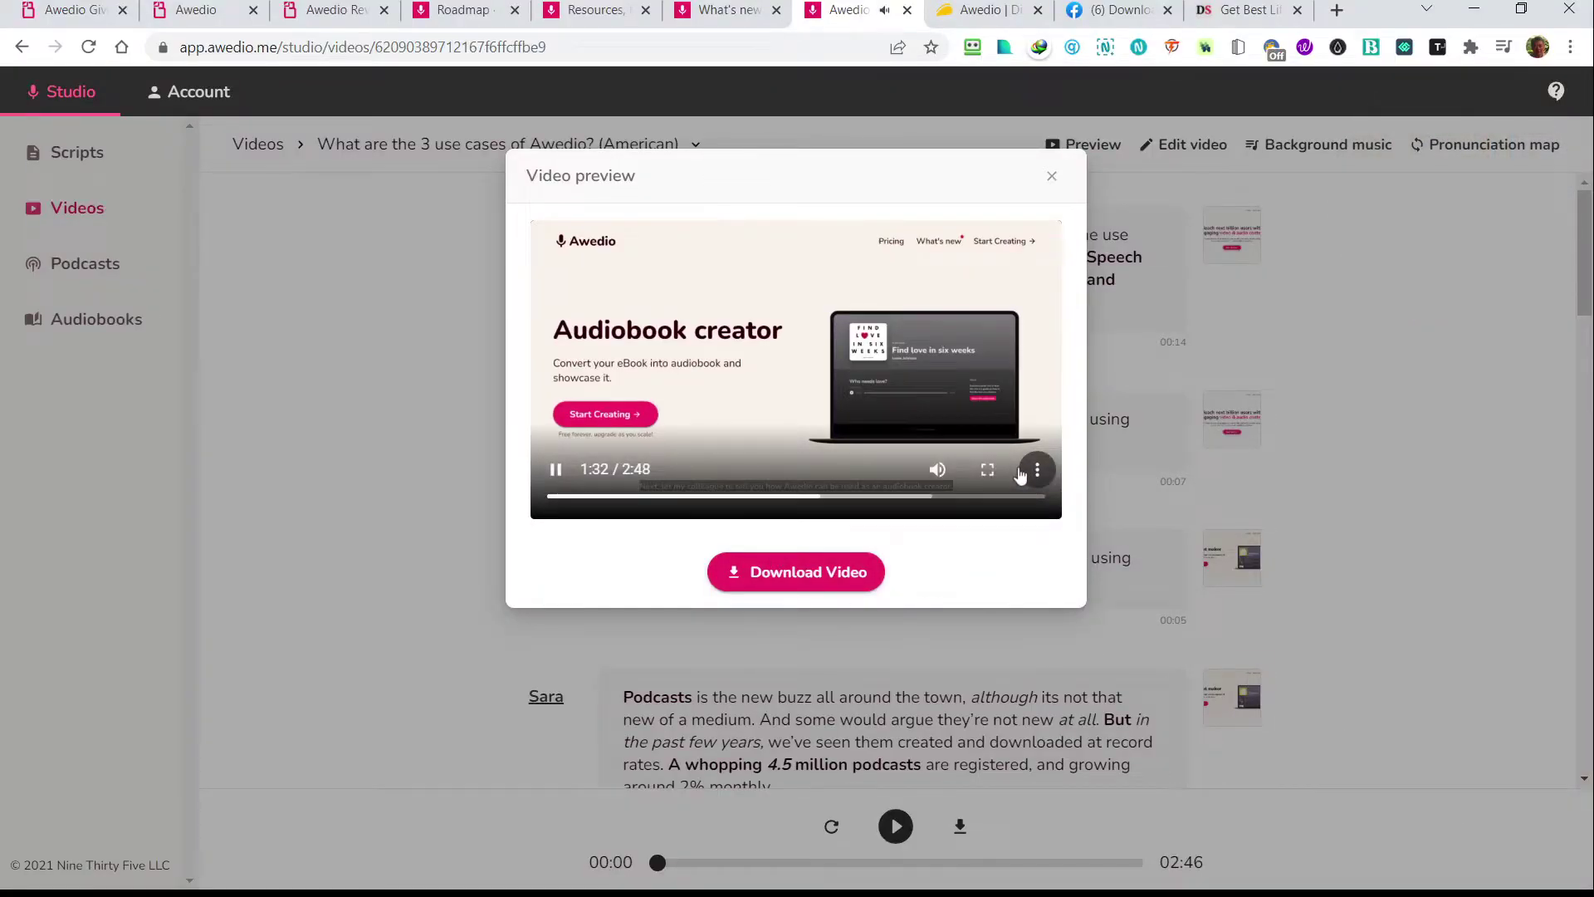
pyautogui.click(986, 471)
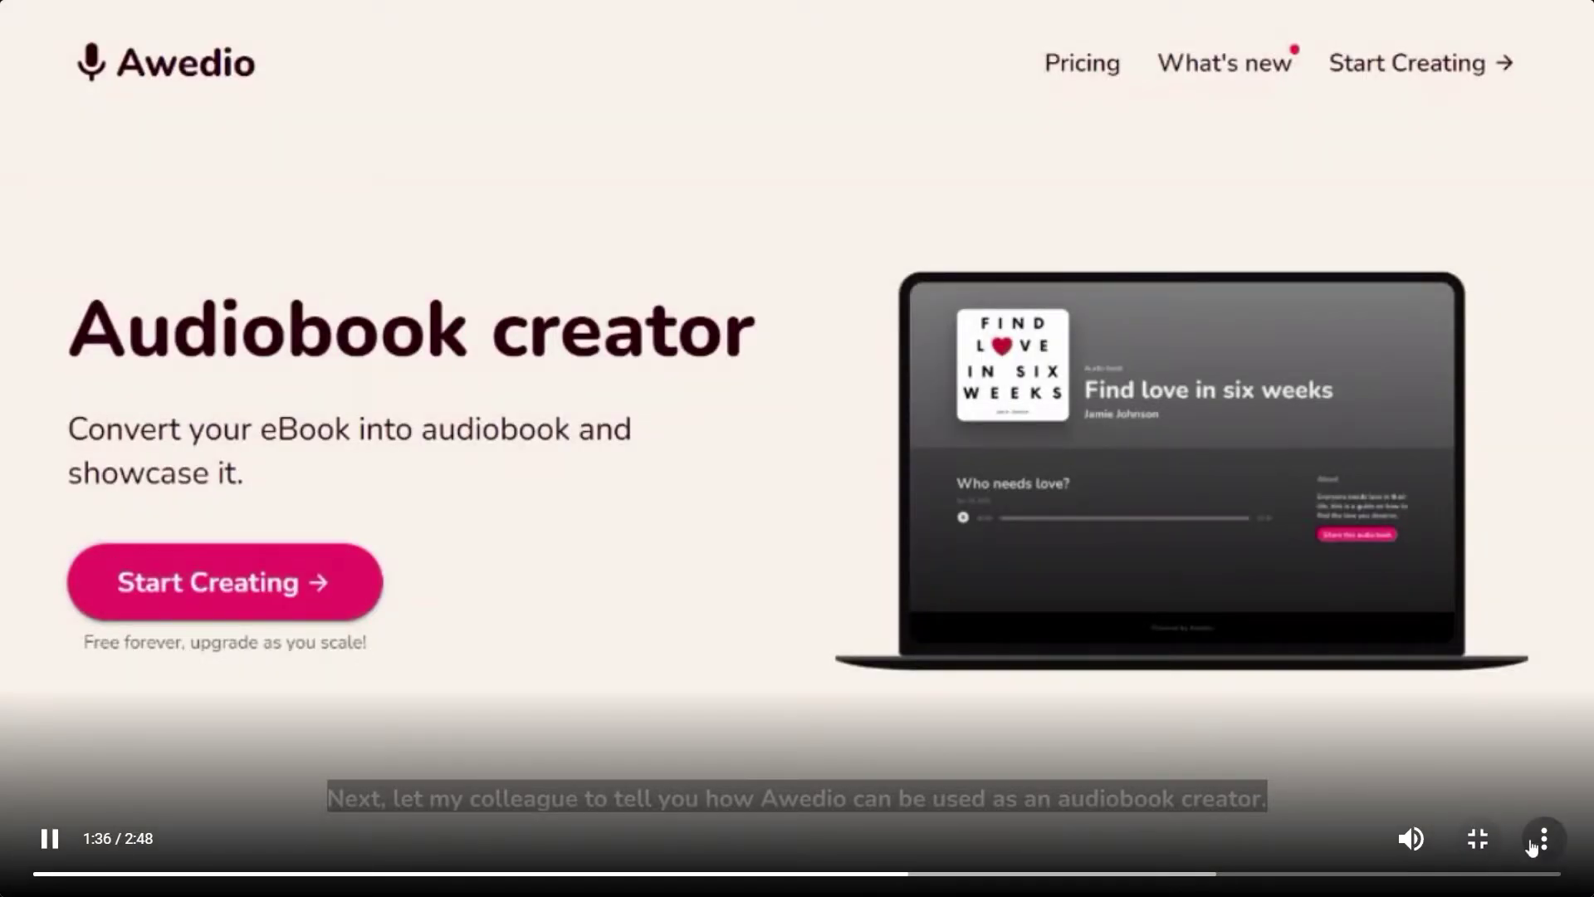
pyautogui.click(1478, 841)
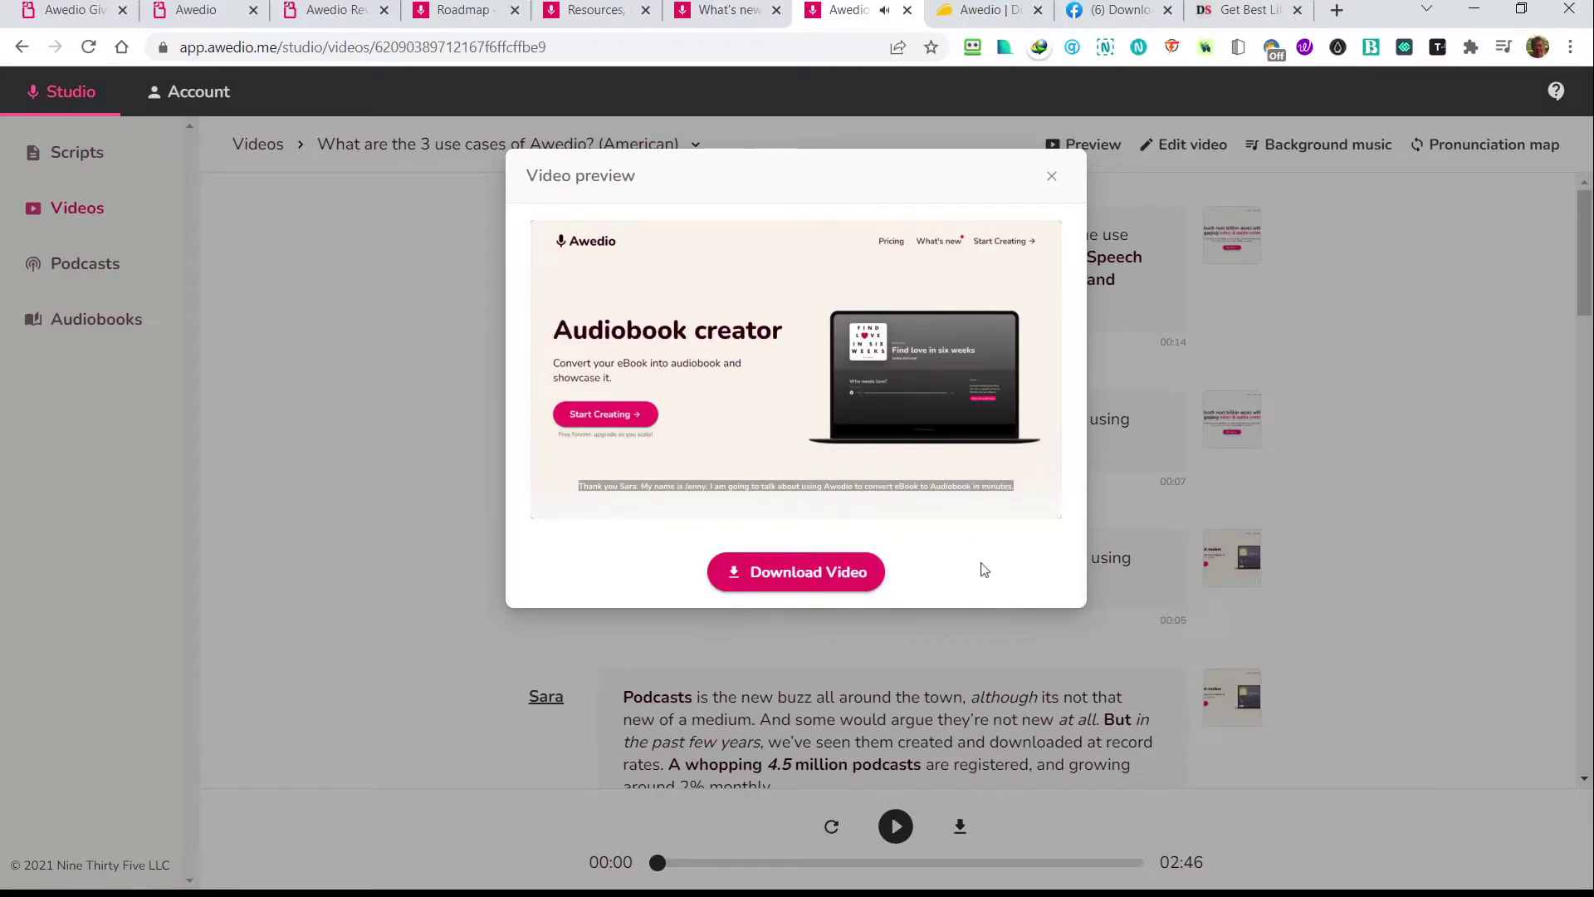
pyautogui.moveTo(1036, 494)
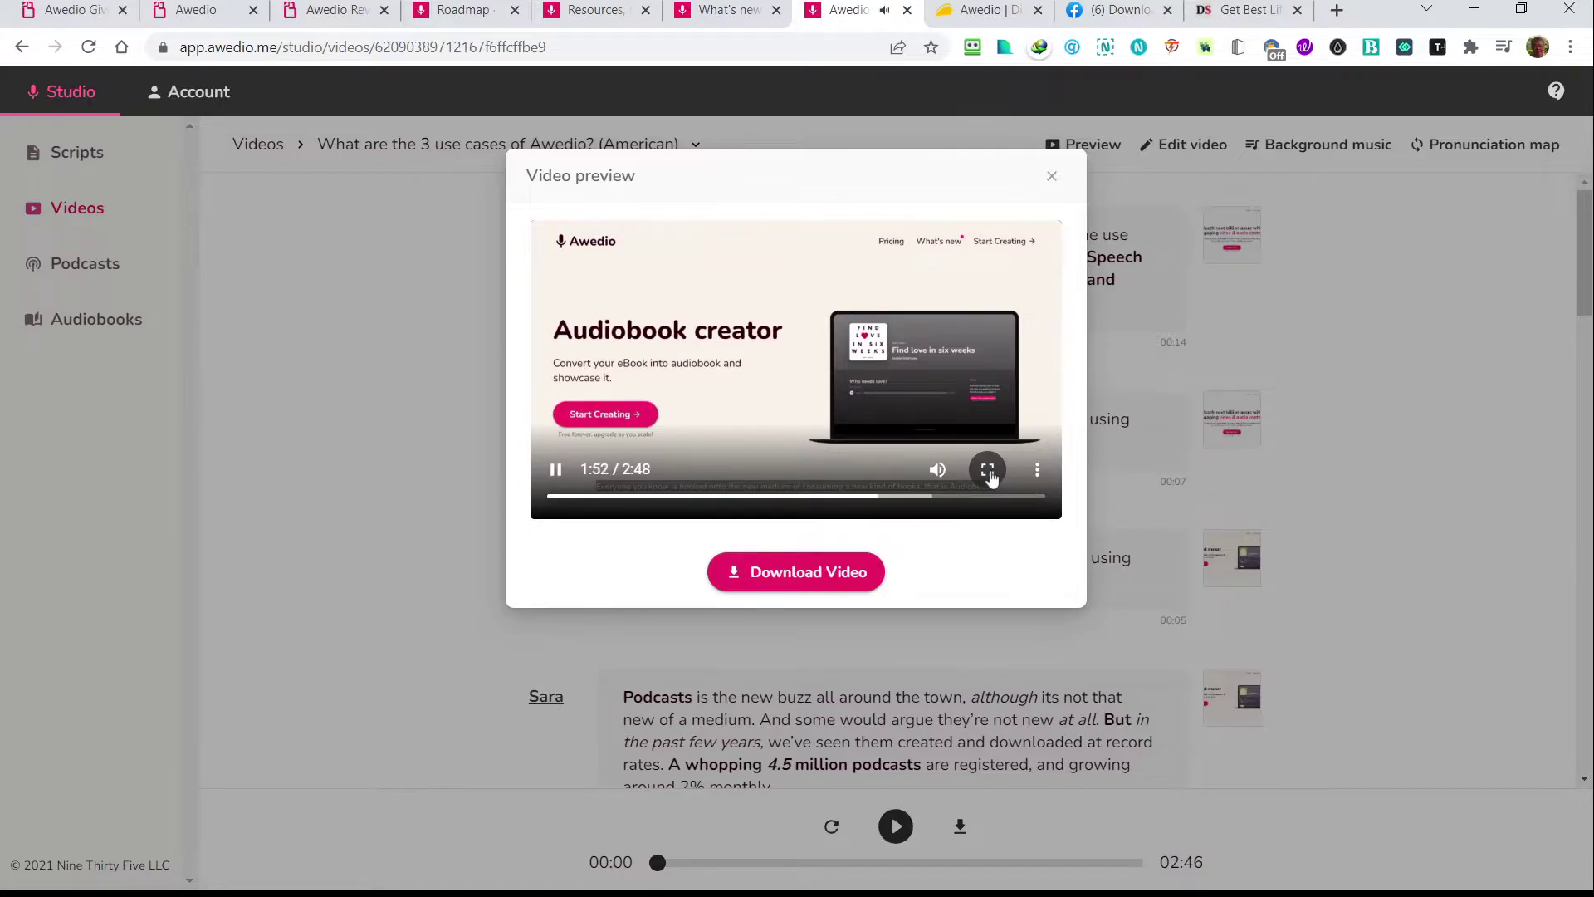
pyautogui.click(556, 470)
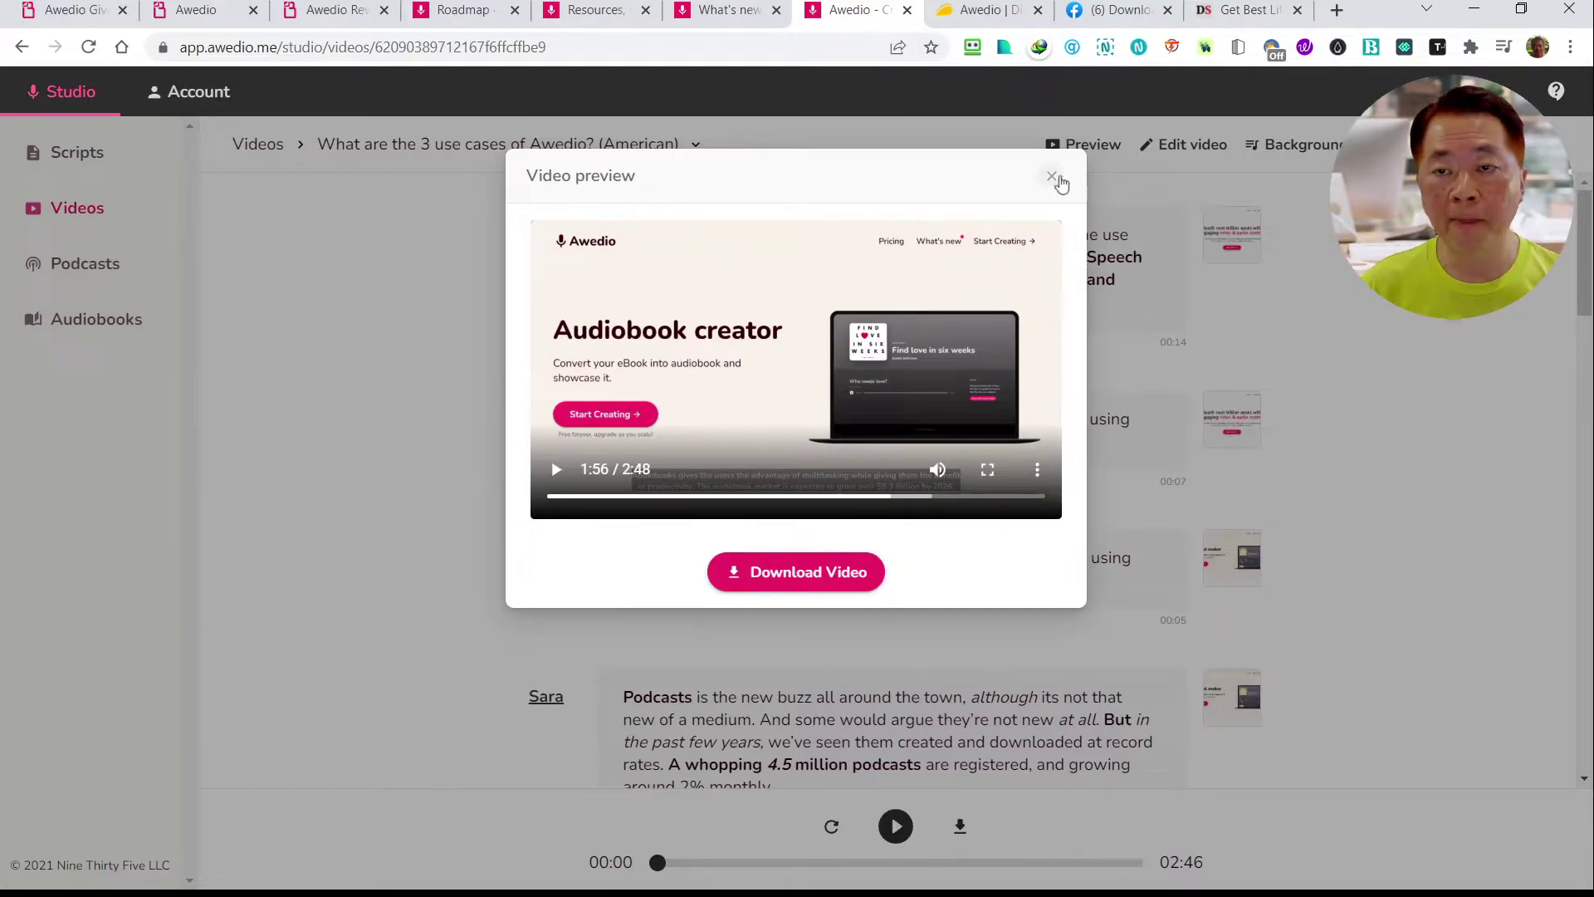
pyautogui.click(1052, 181)
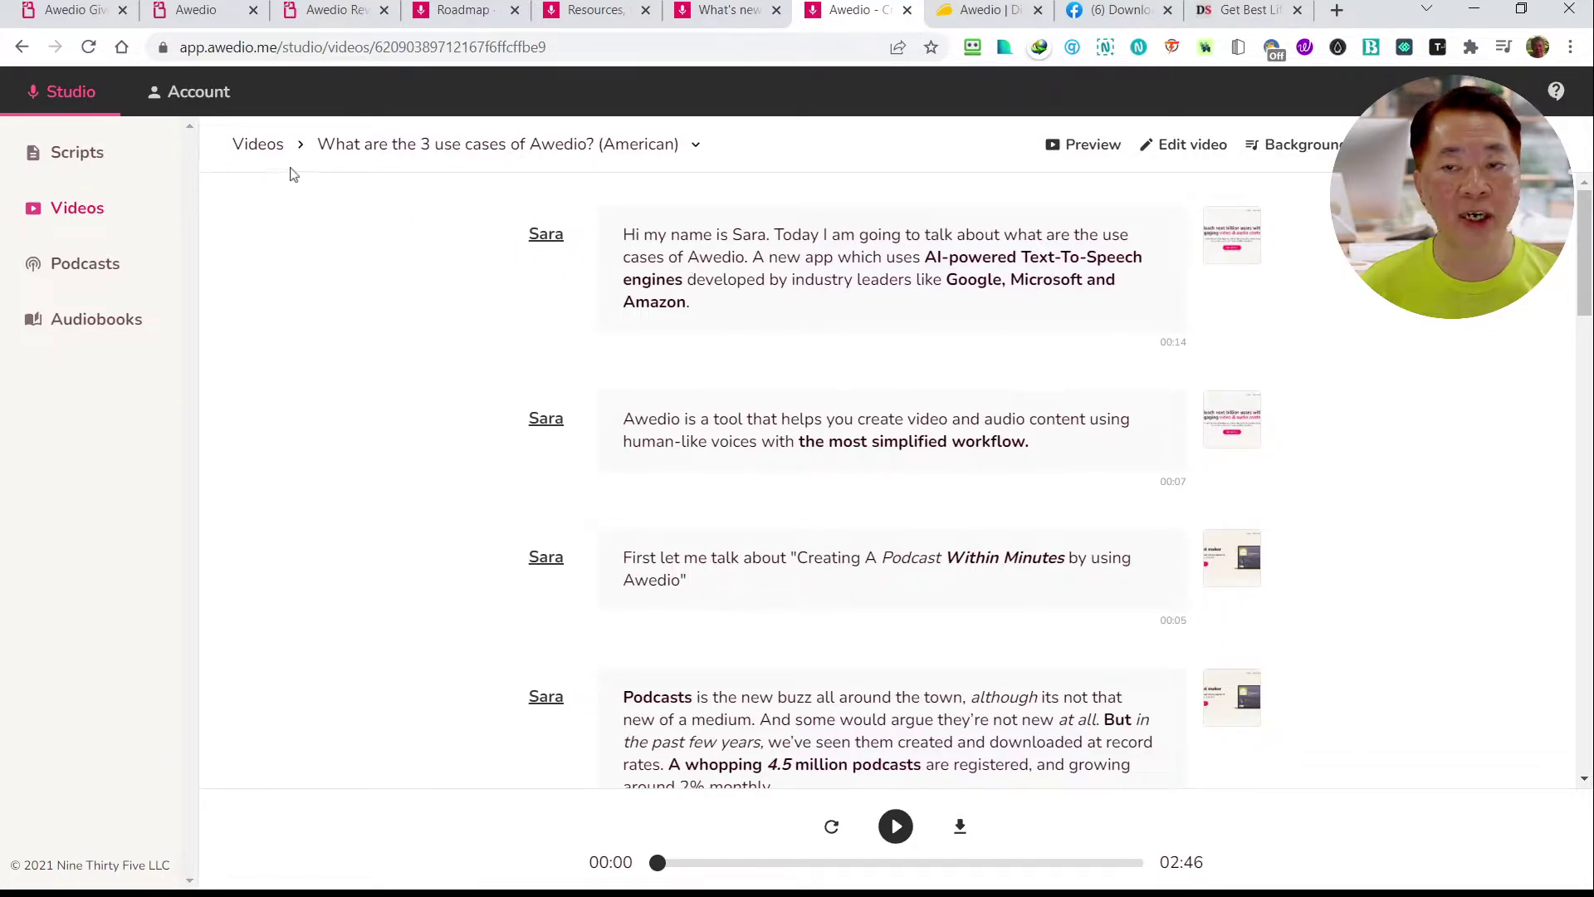
# Go back from the American use-cases script to the Videos list
pyautogui.click(255, 151)
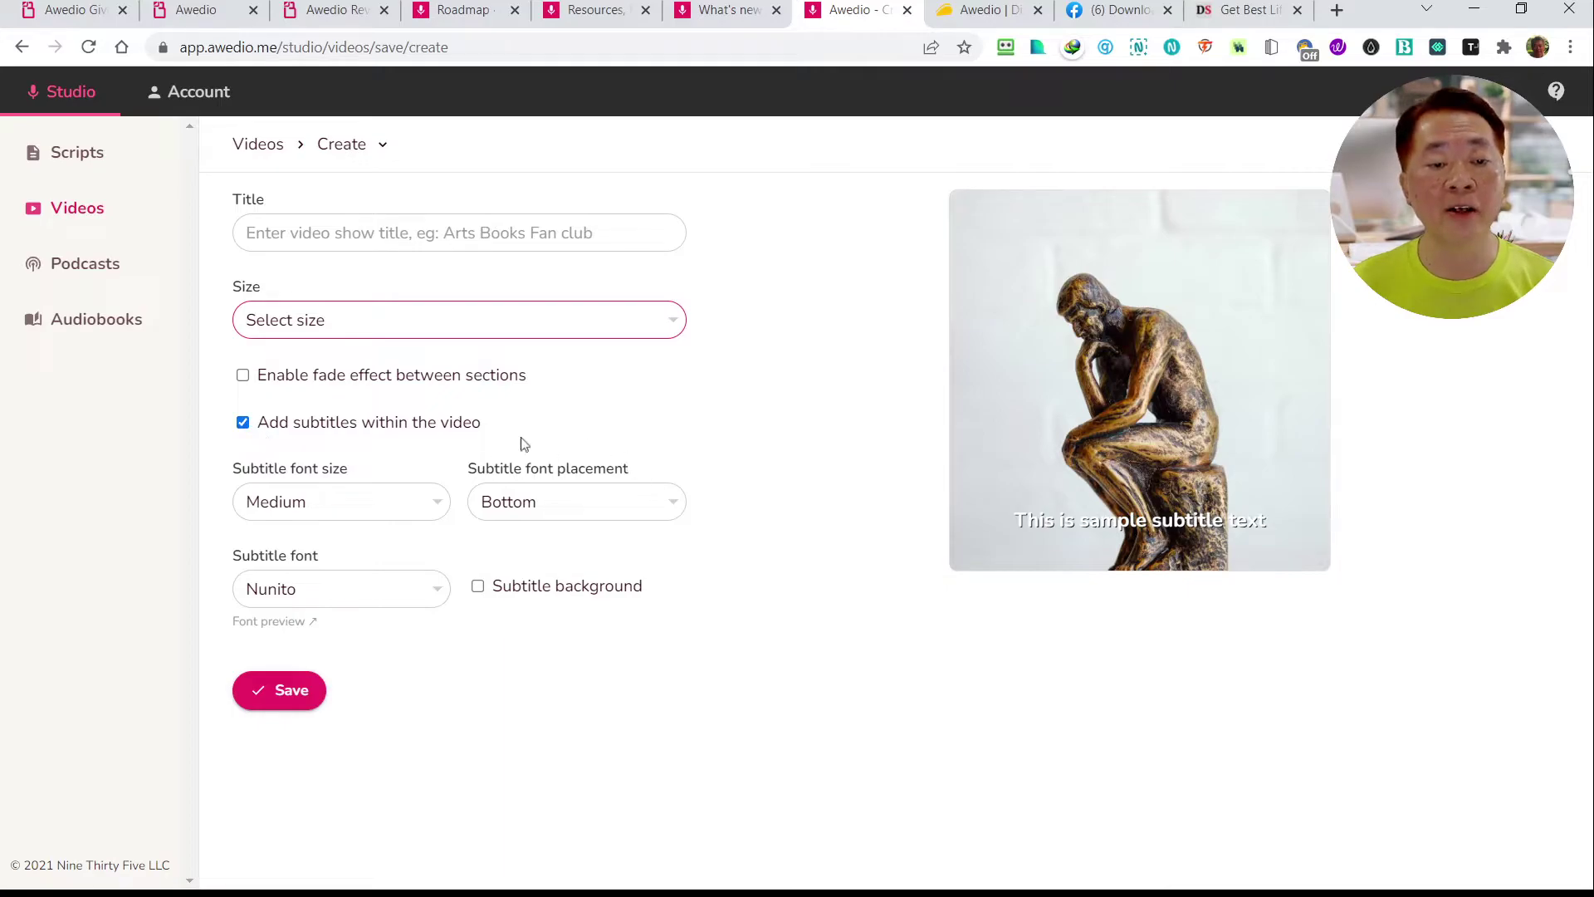
# Check the subtitle size, placement and font choices, then preview Nunito in a new tab
pyautogui.click(404, 508)
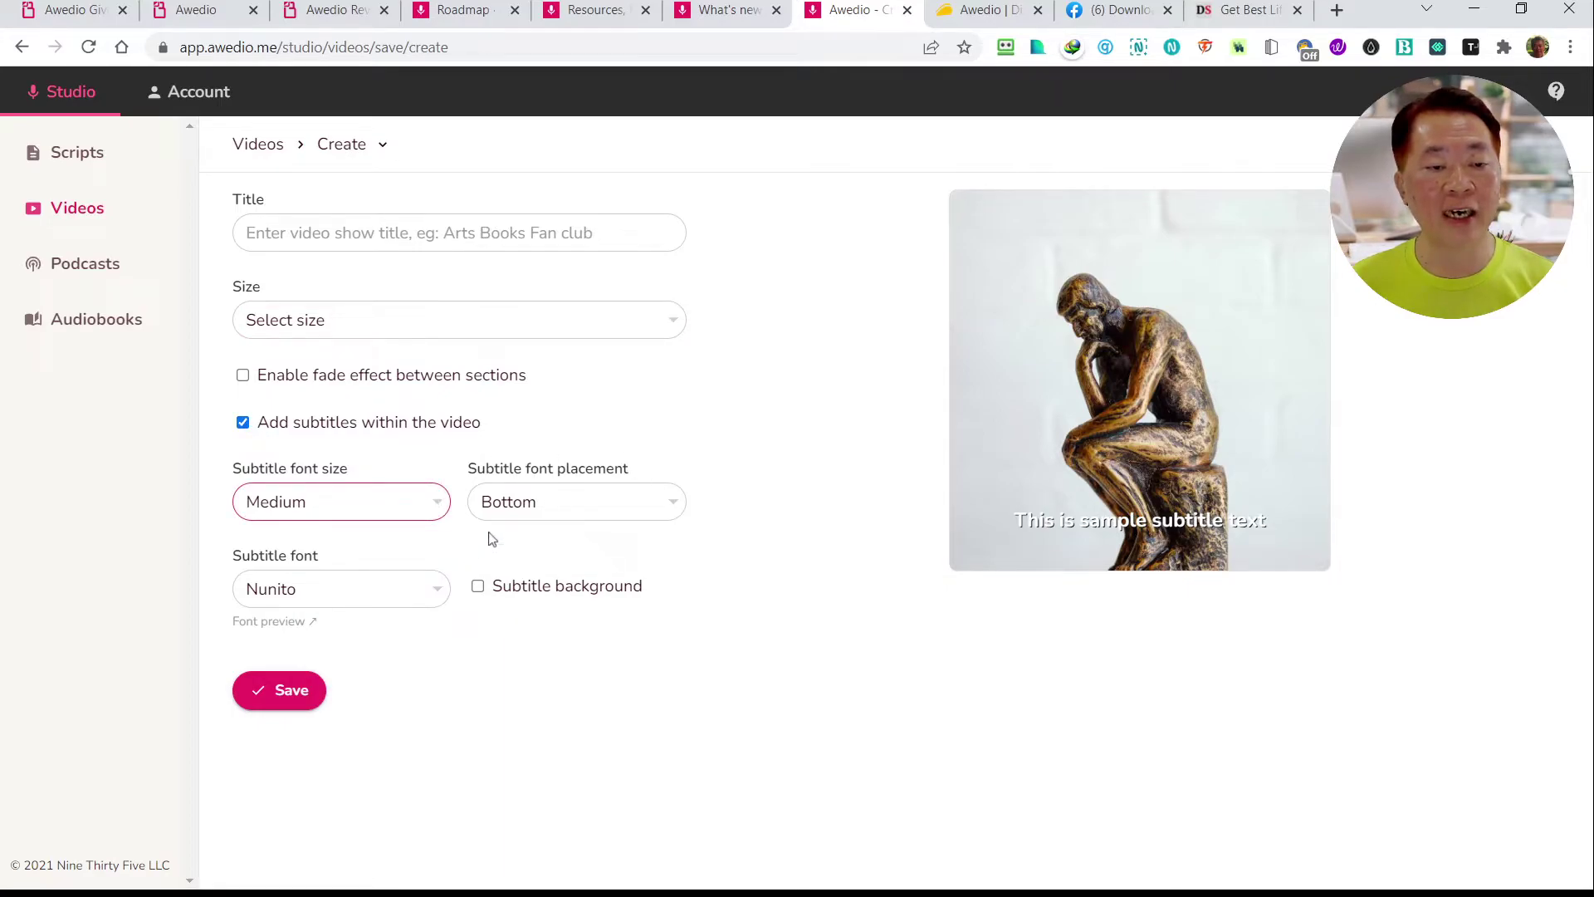
pyautogui.click(534, 514)
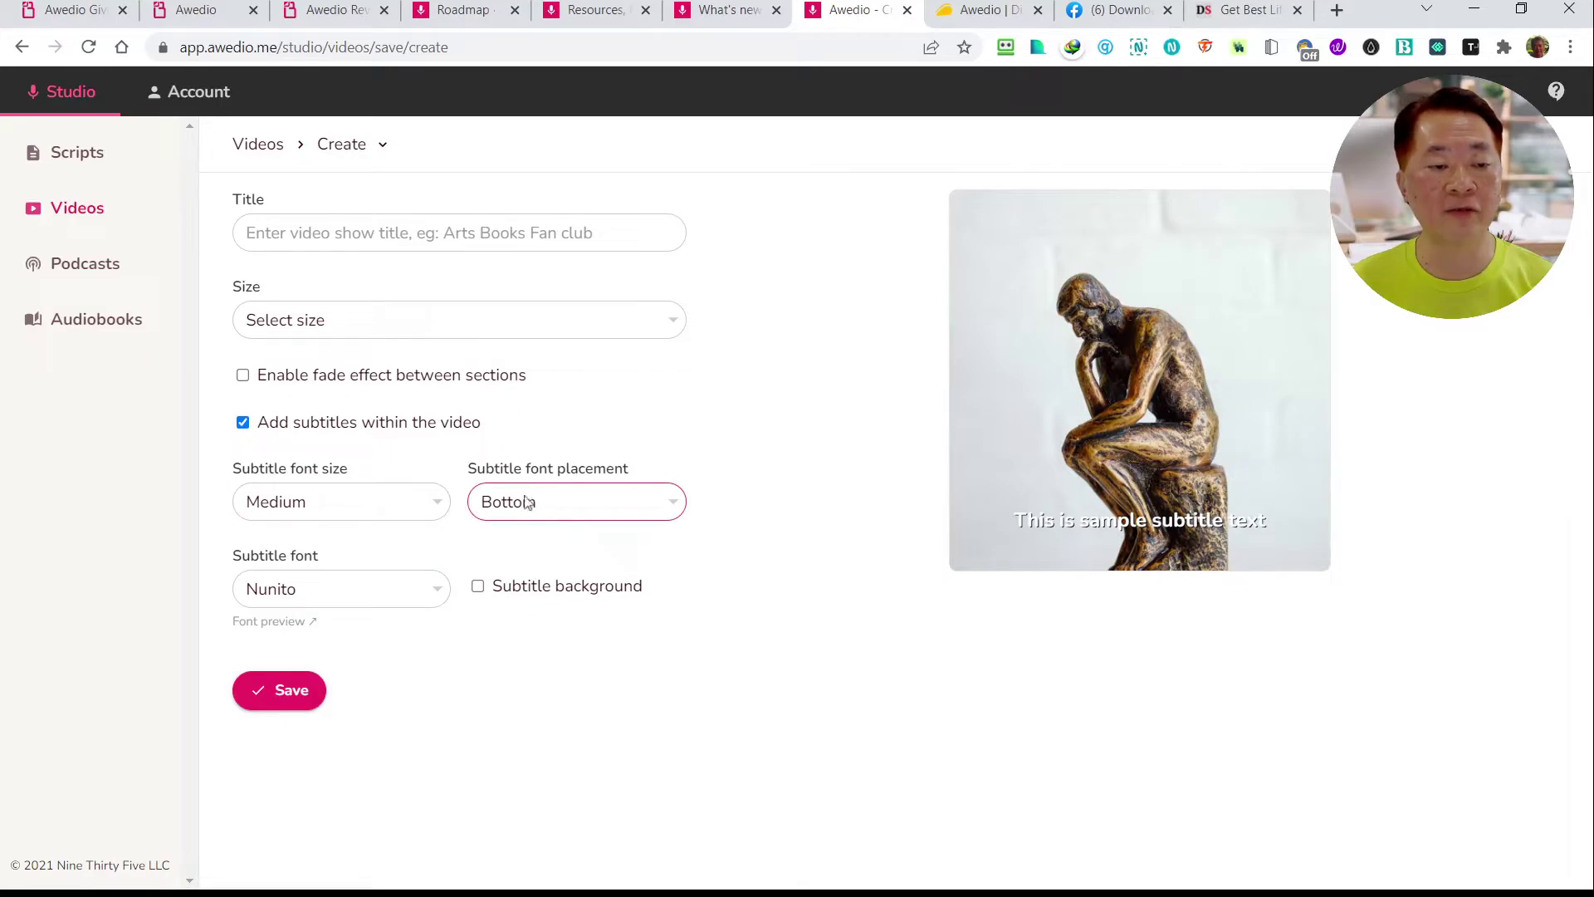
pyautogui.click(430, 596)
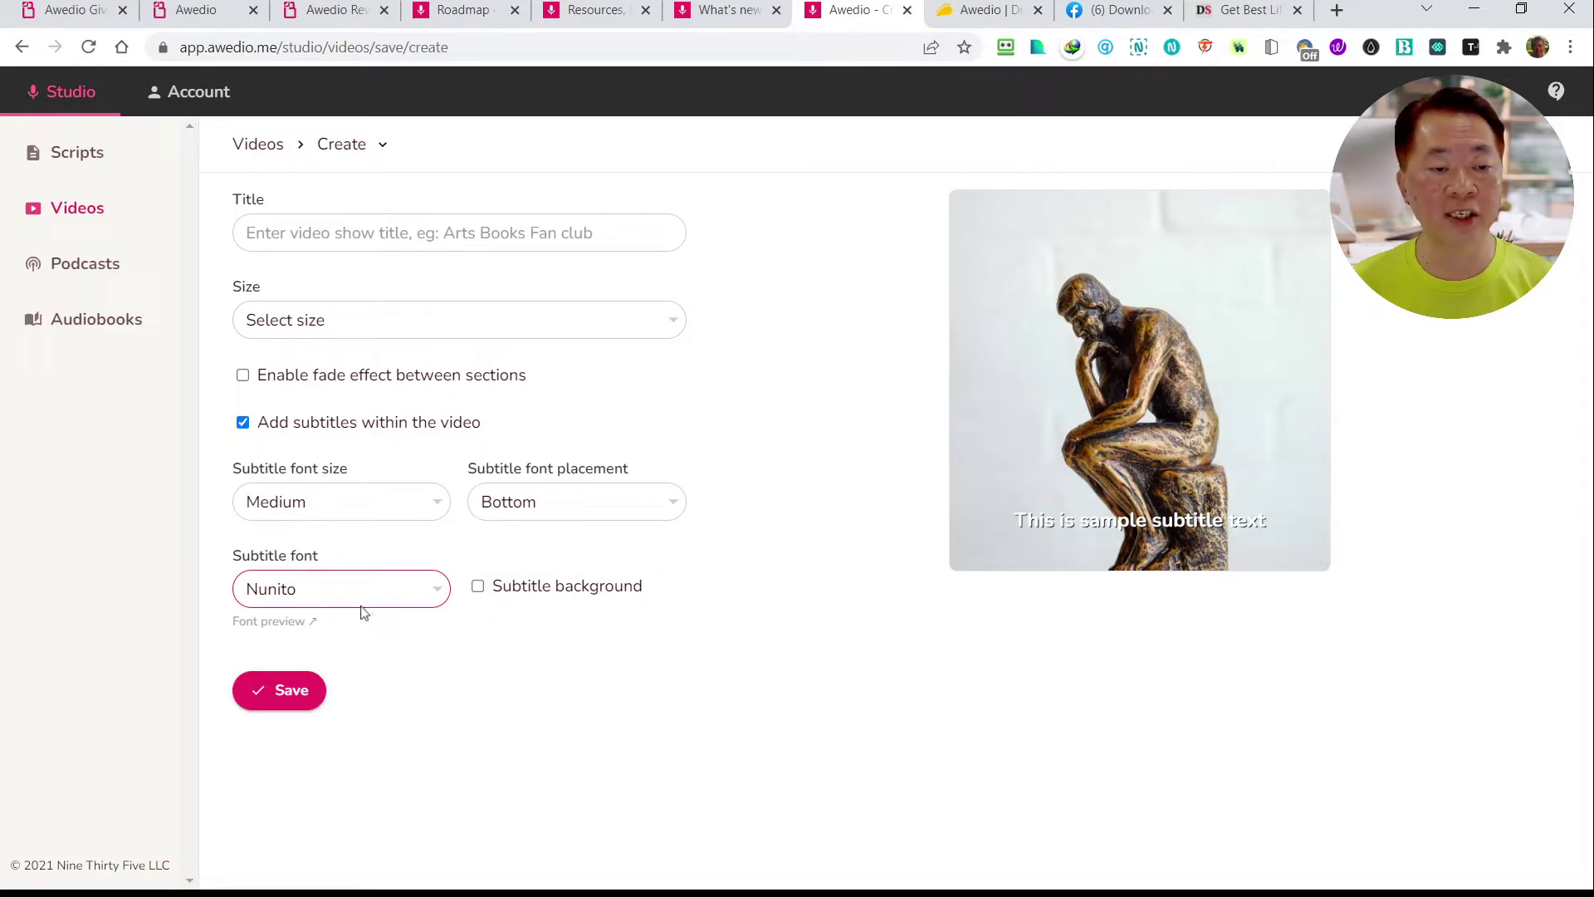
pyautogui.click(307, 630)
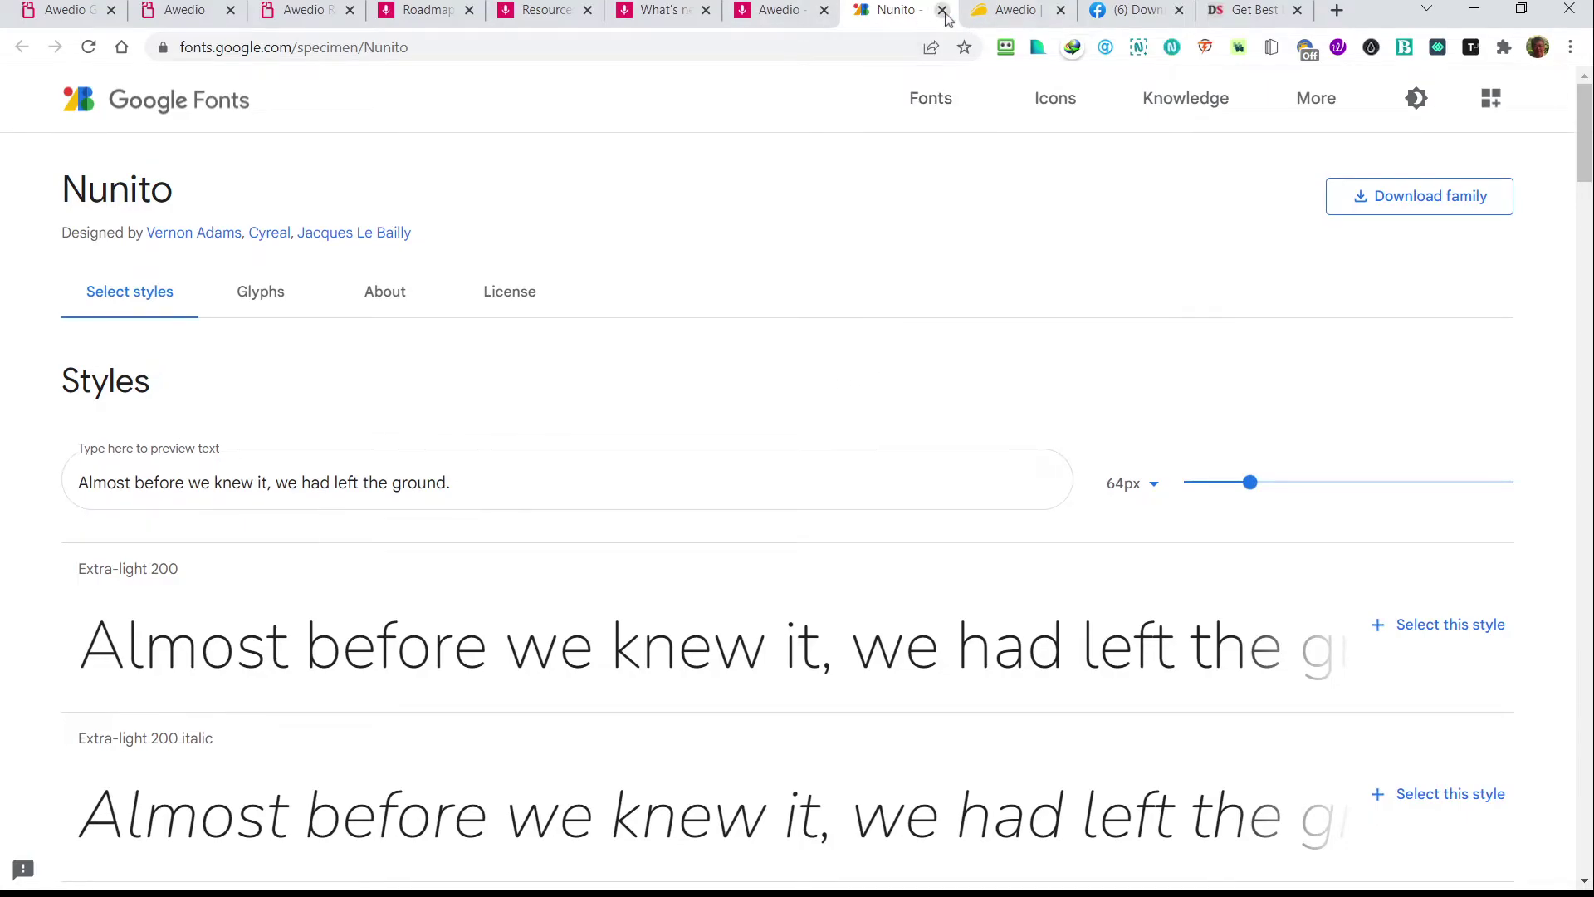
# Close the Google Fonts Nunito specimen tab
pyautogui.click(943, 10)
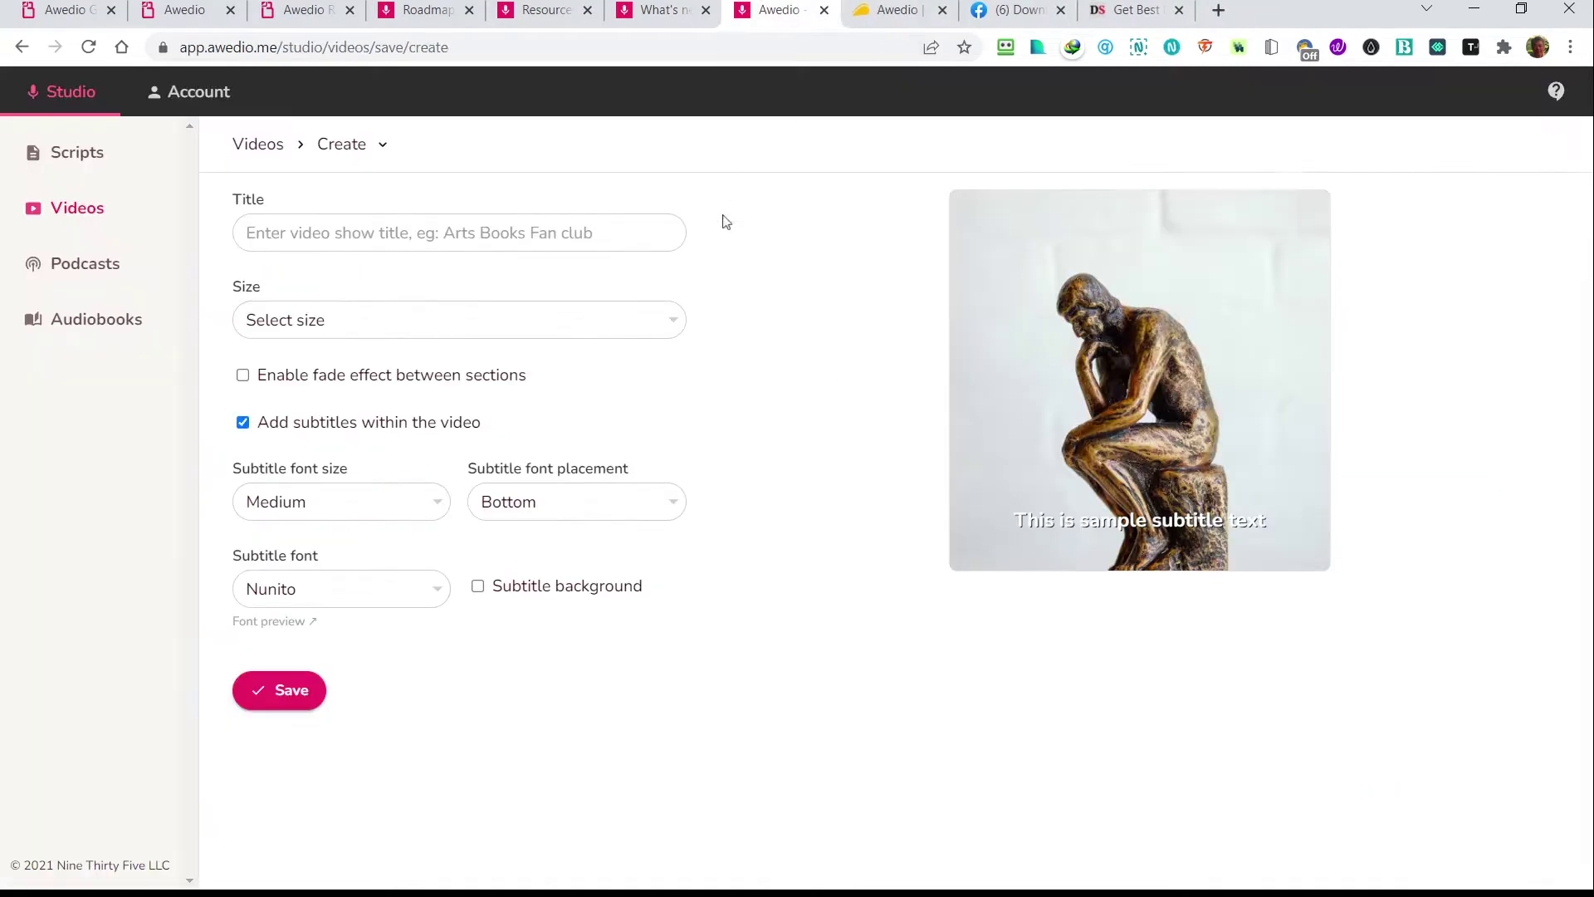
# Toggle the subtitle background off and back on, then start a new video from Videos
pyautogui.click(478, 587)
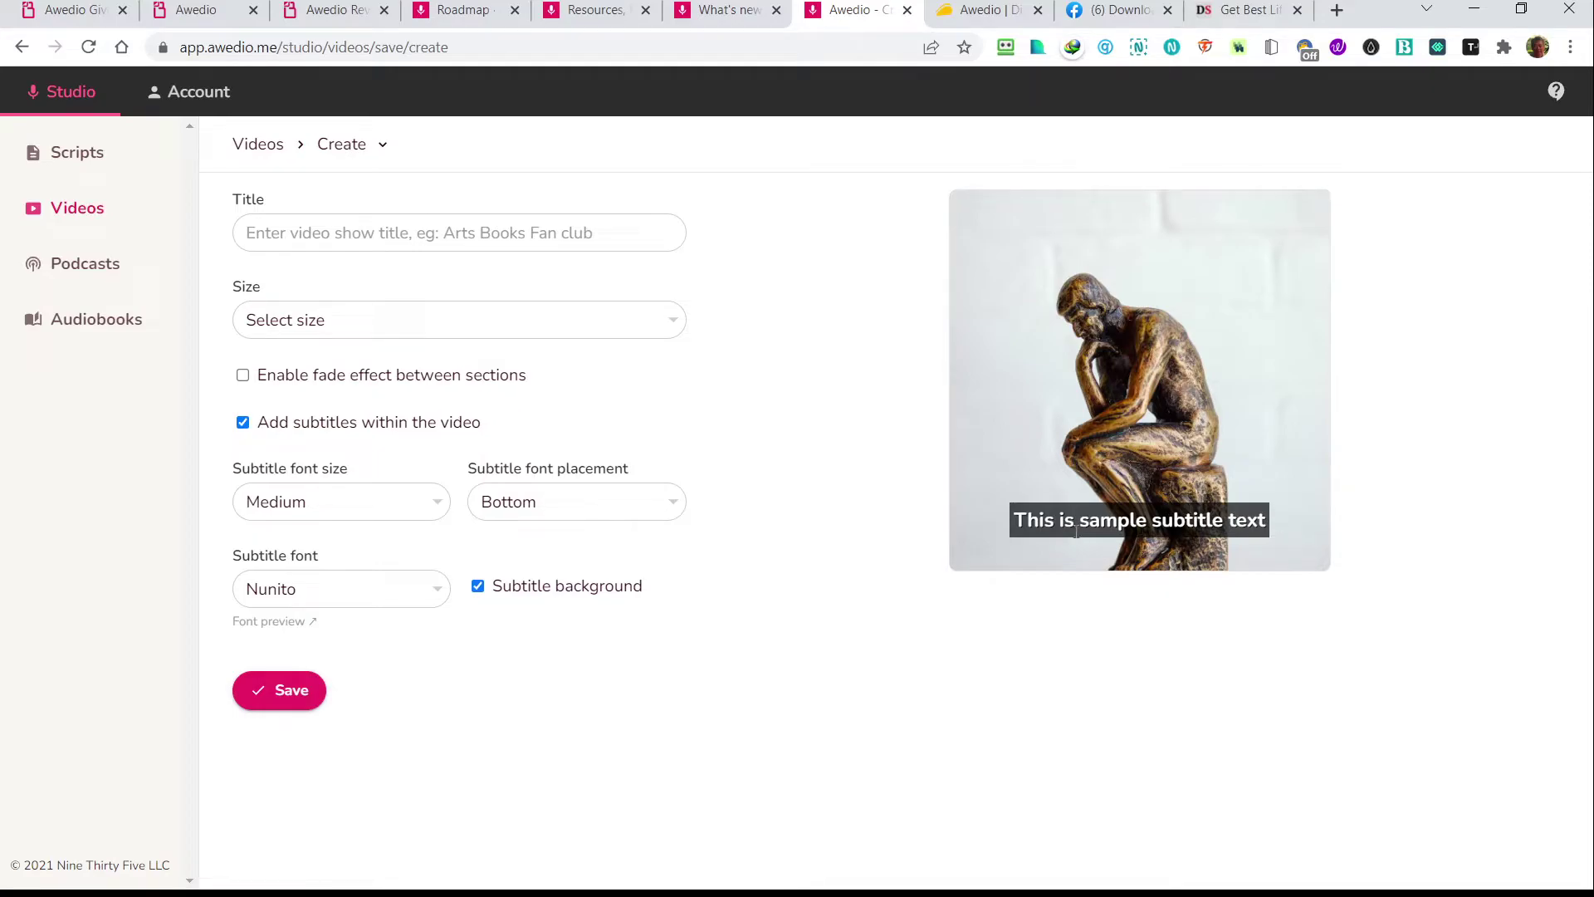
pyautogui.click(479, 587)
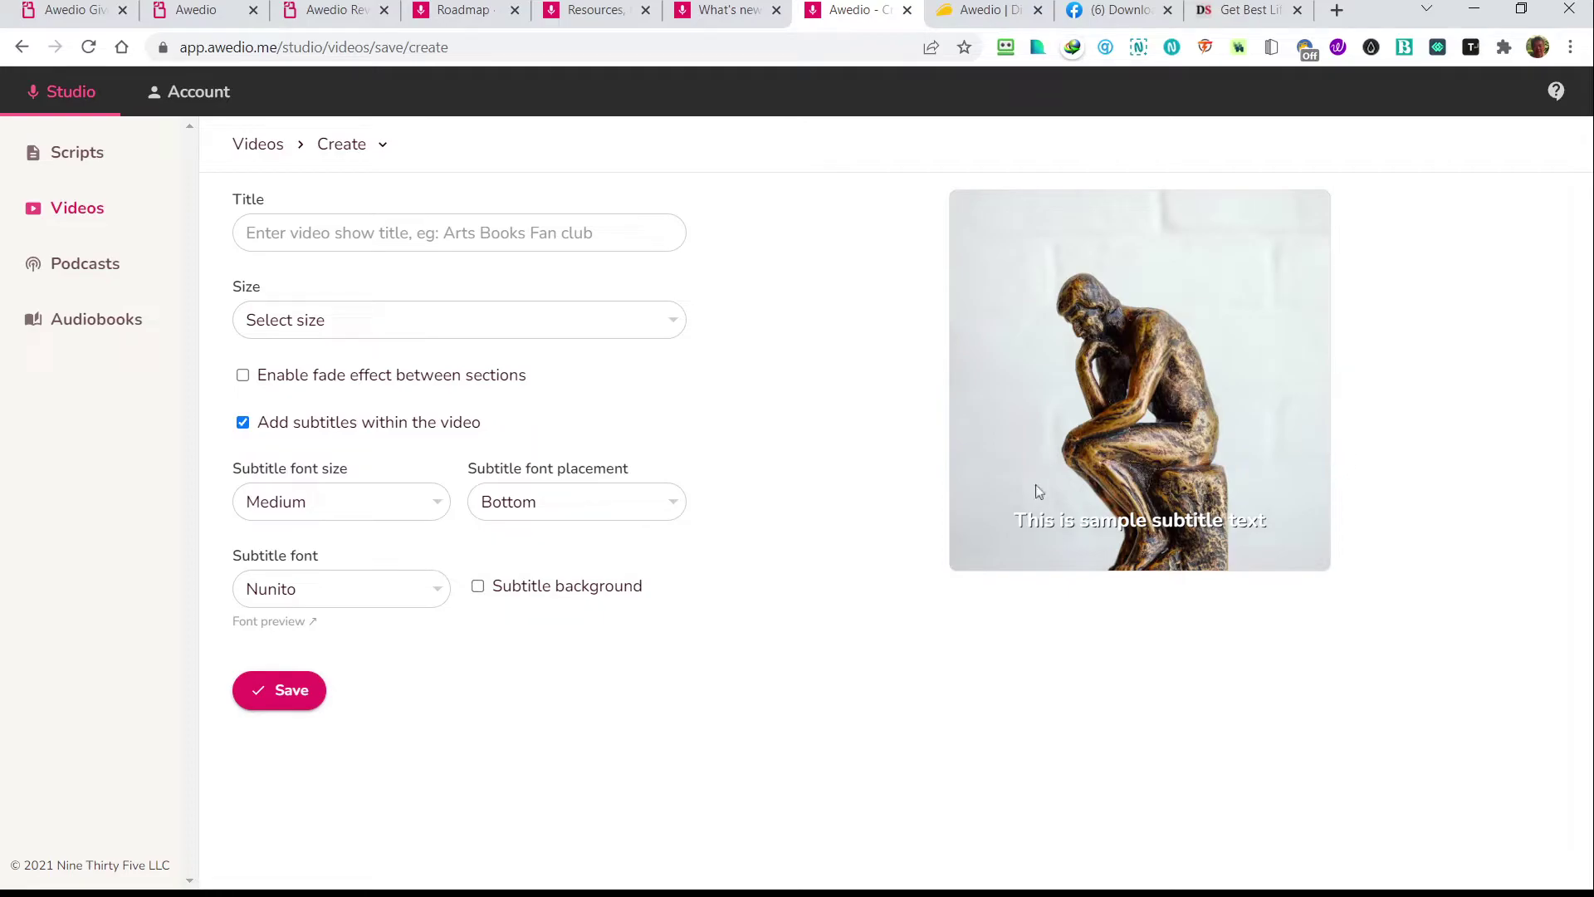
pyautogui.click(477, 587)
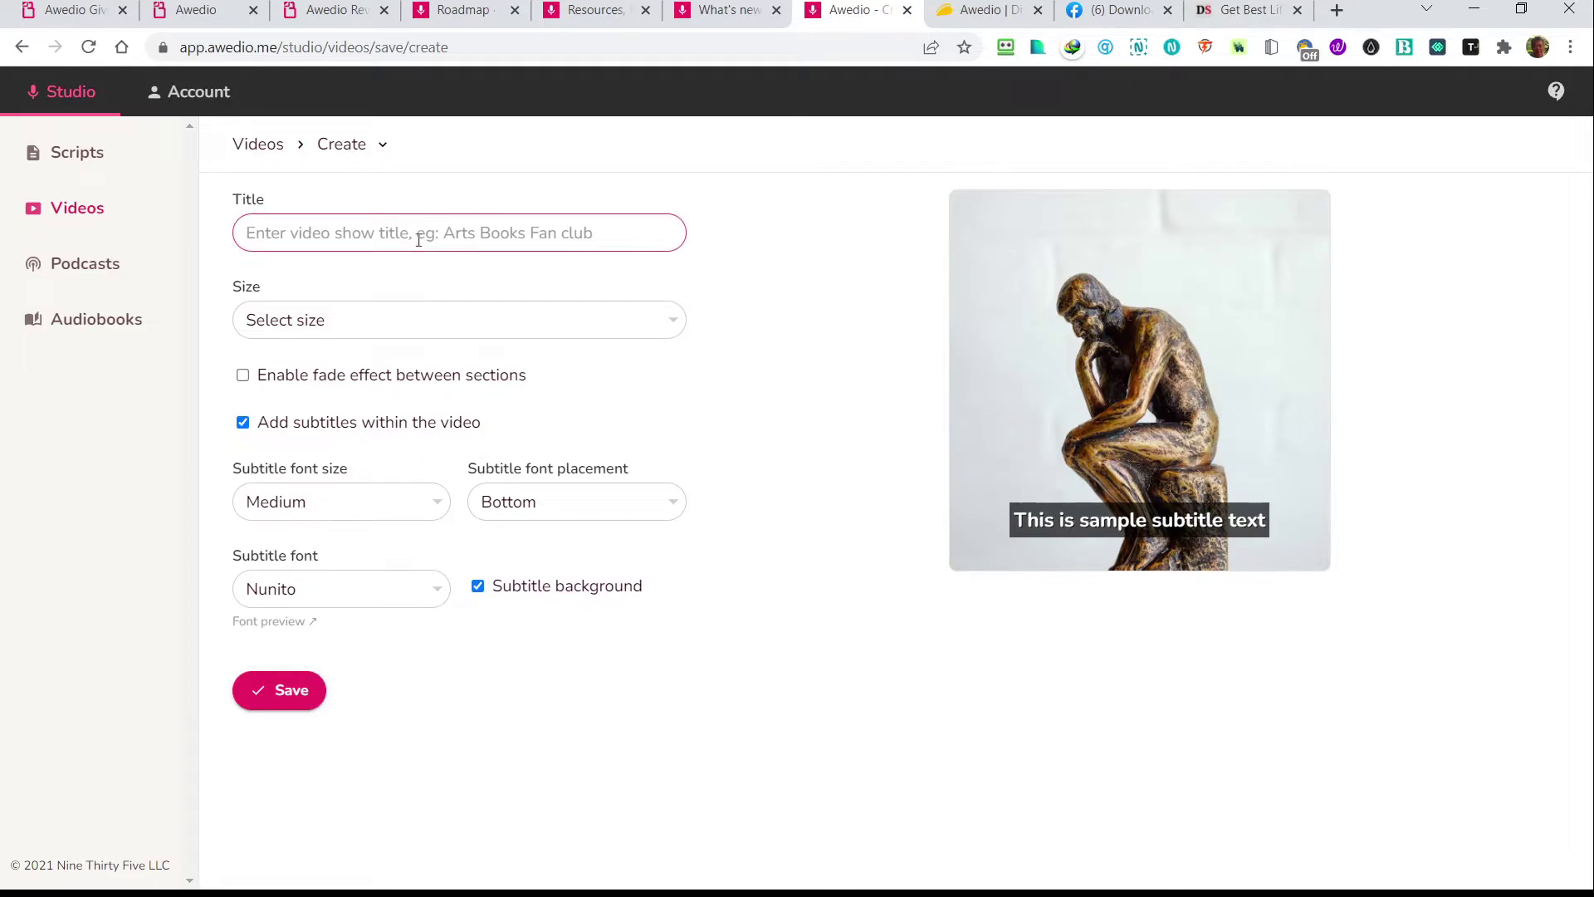
pyautogui.click(273, 158)
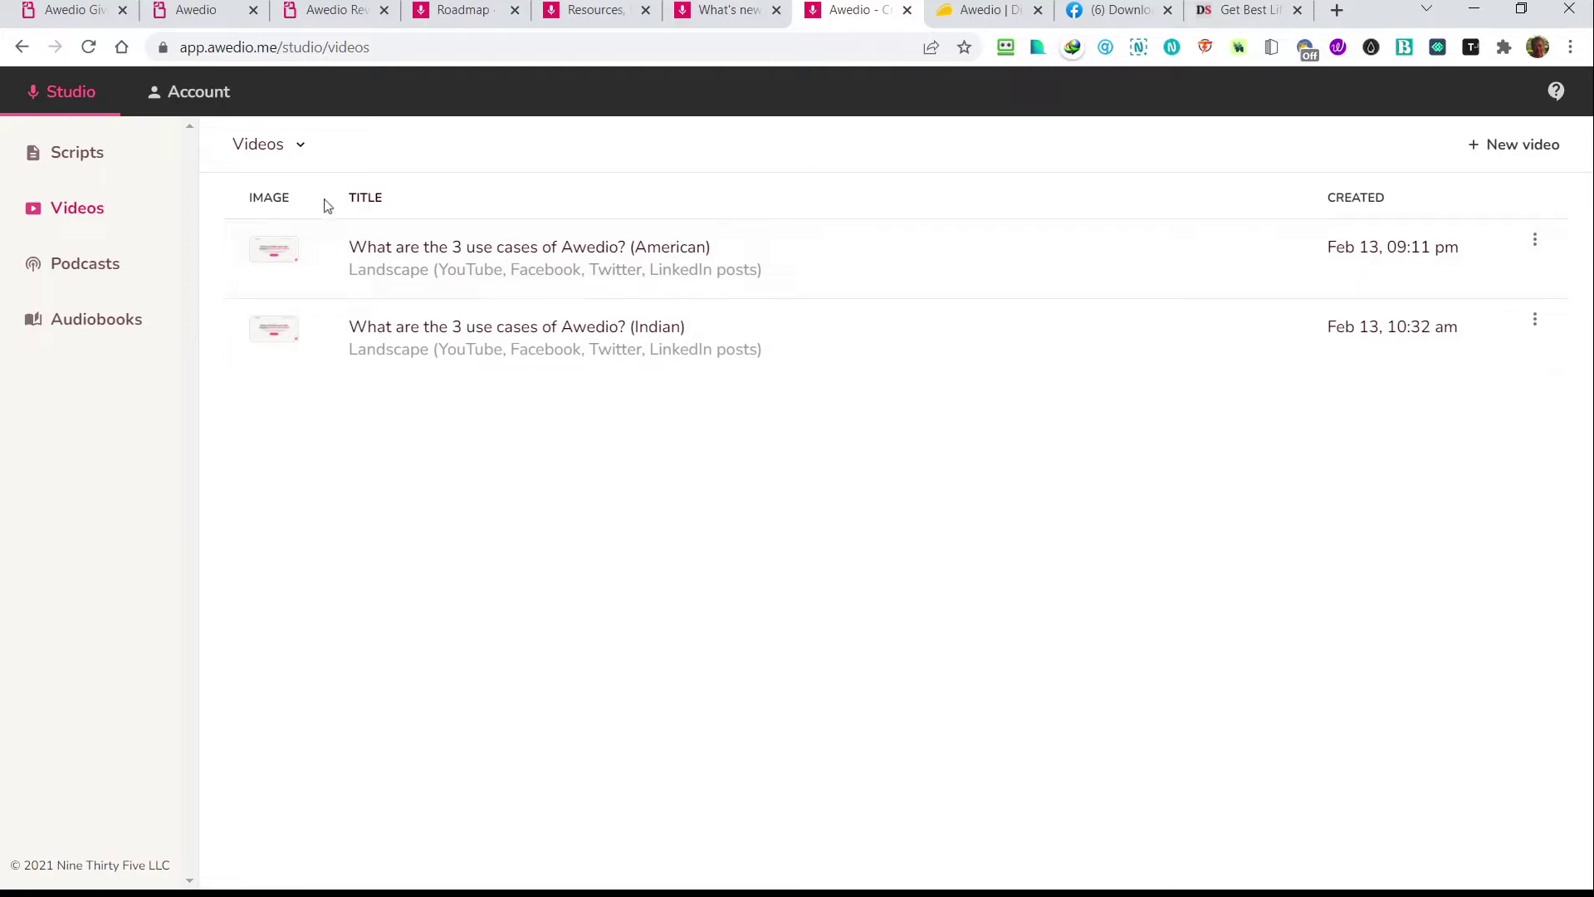
pyautogui.click(1523, 153)
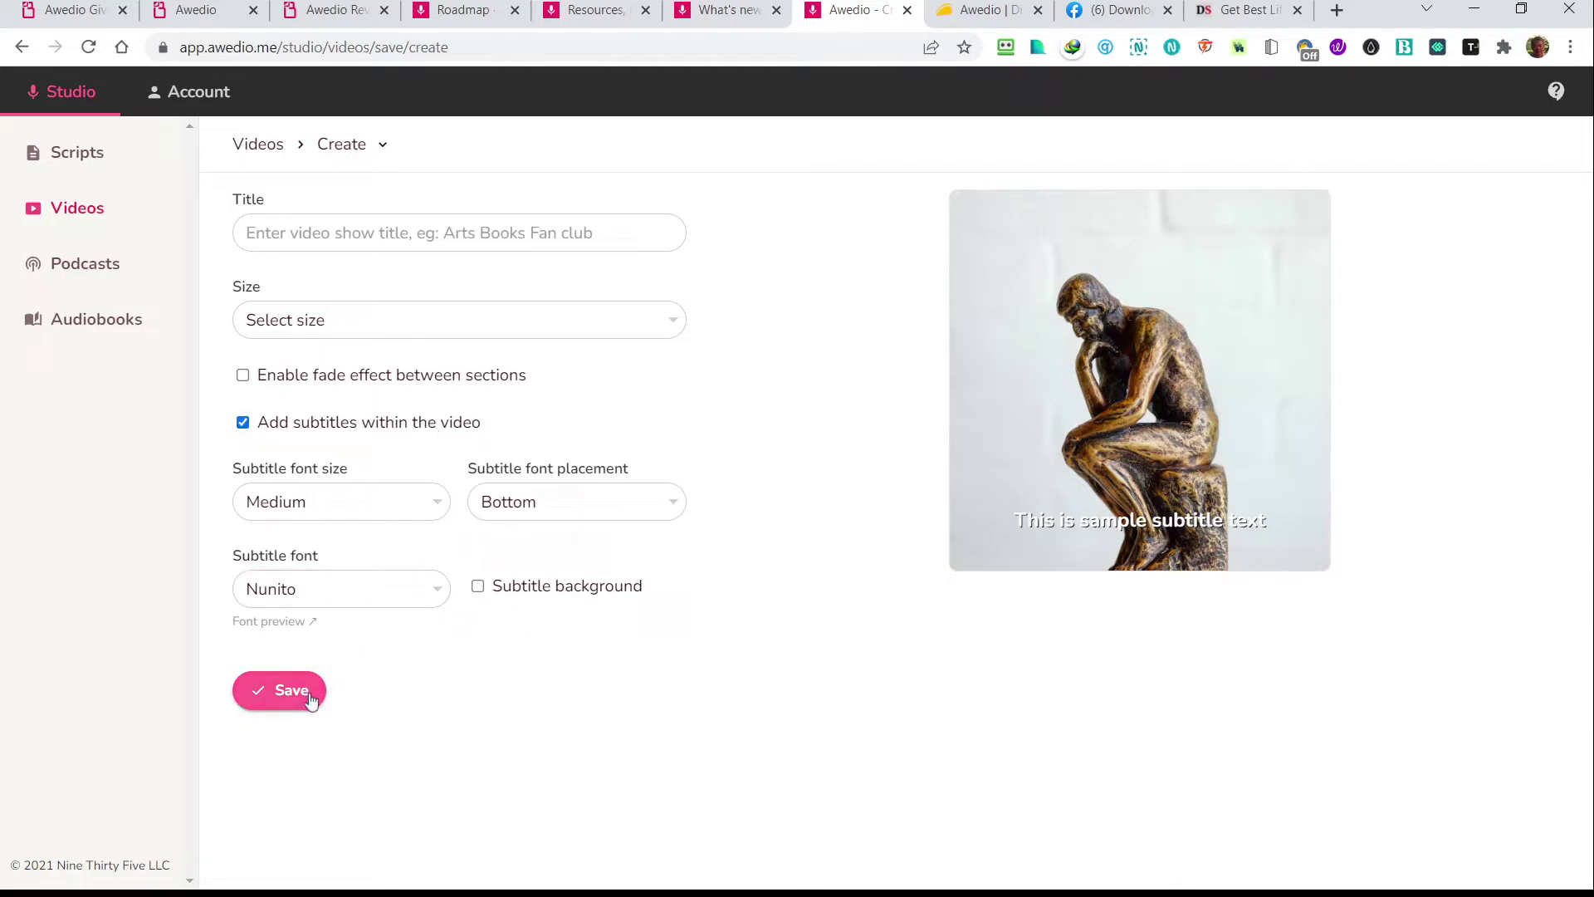
# Draft a Landscape video titled 'Test', try picking a background image, then leave unsaved
pyautogui.click(339, 238)
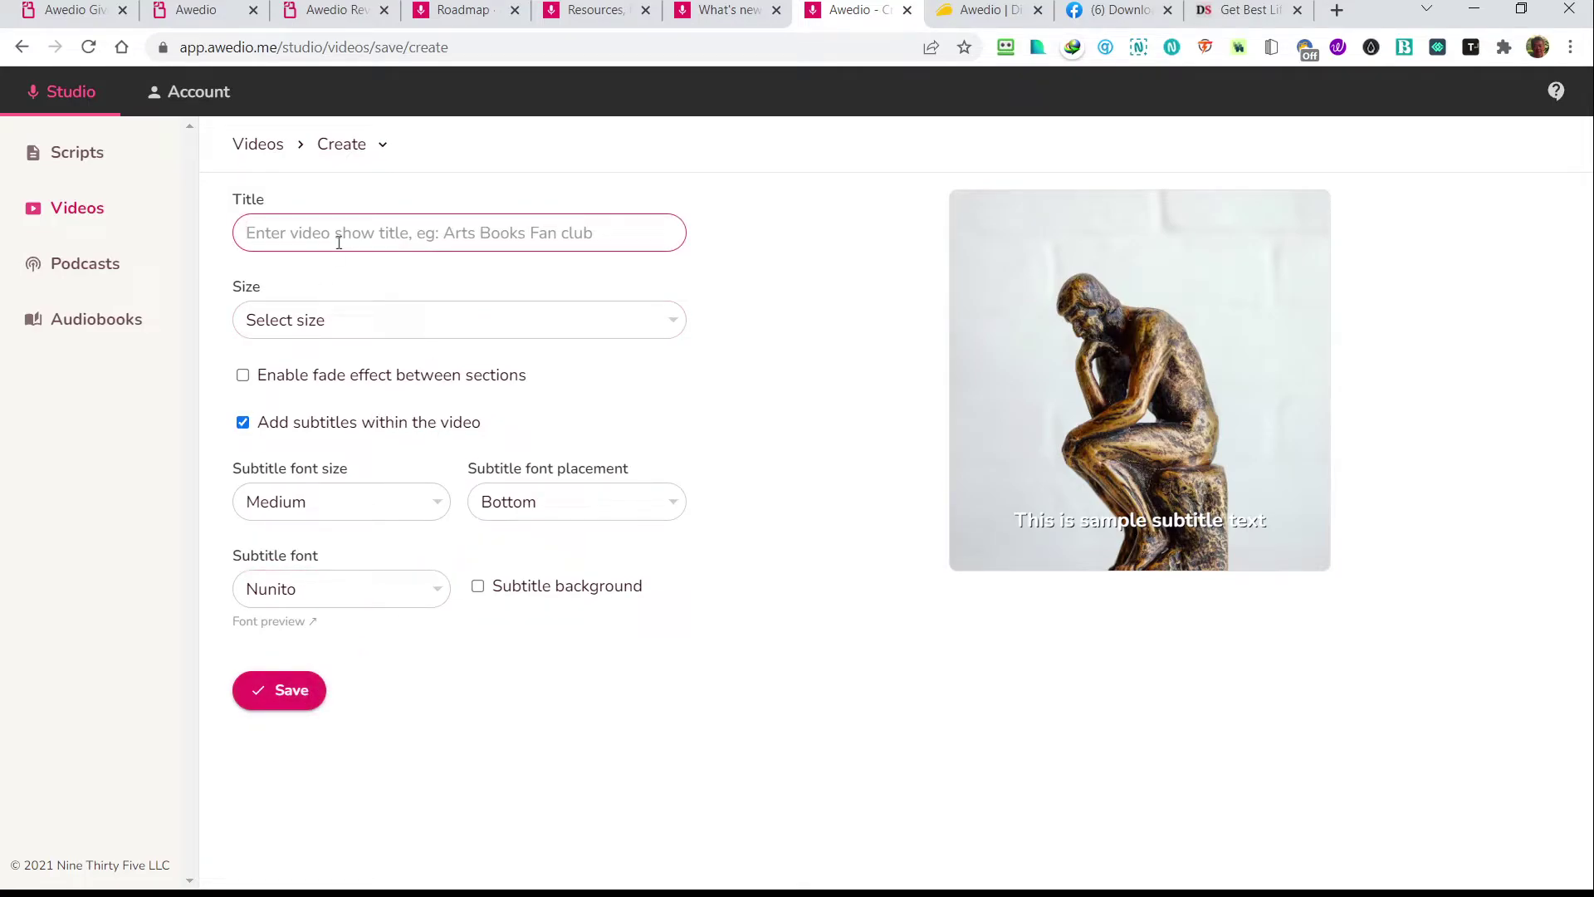
pyautogui.write('Test')
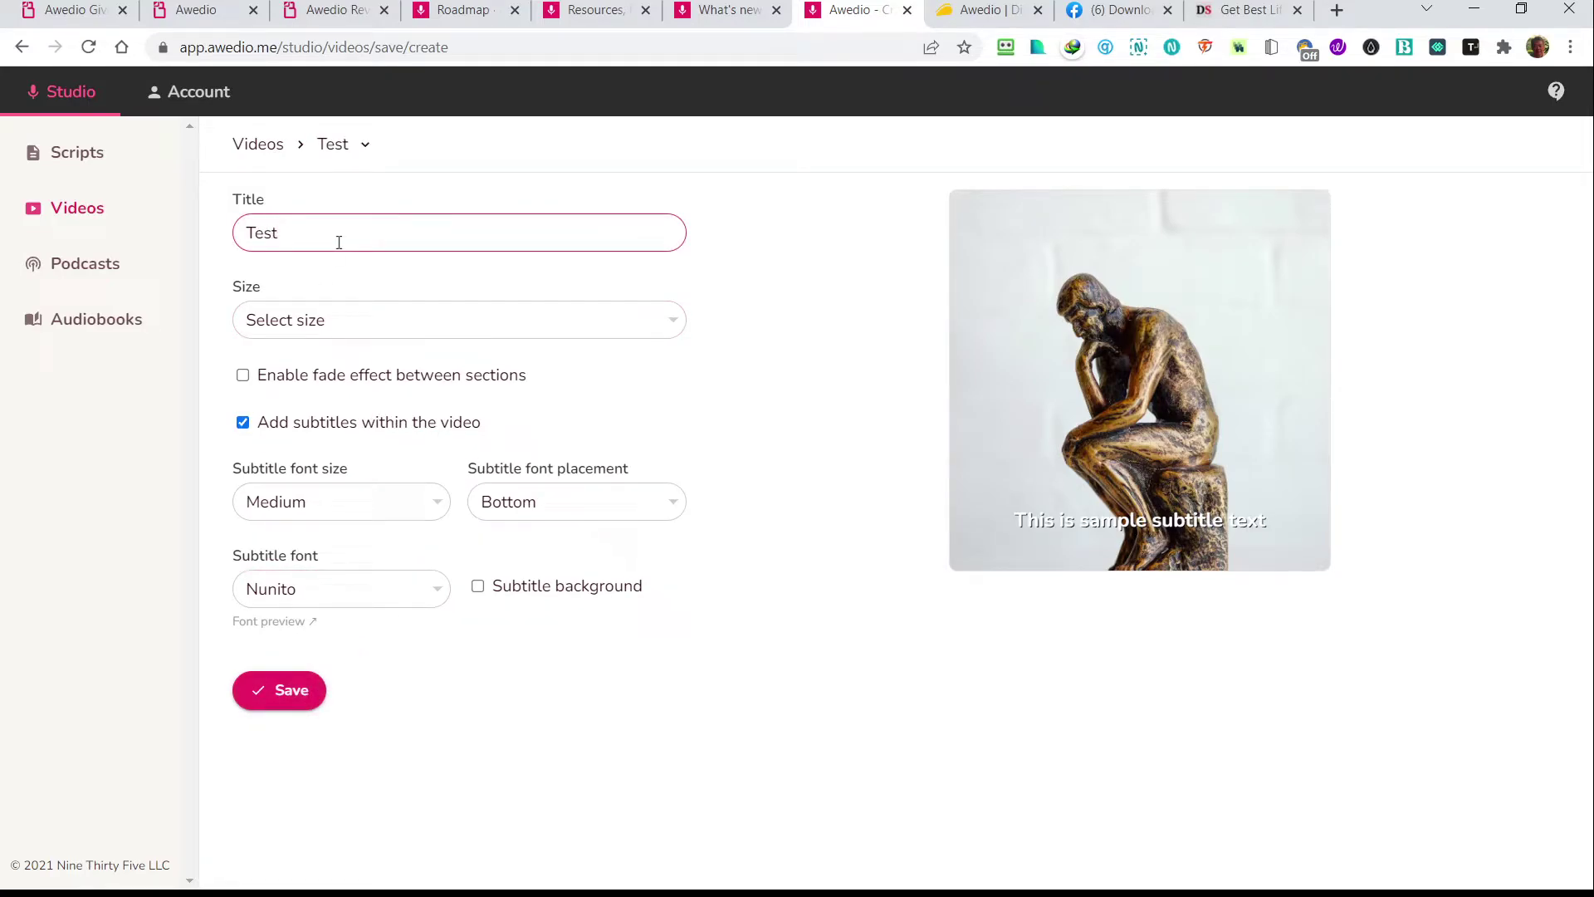
pyautogui.press('Tab')
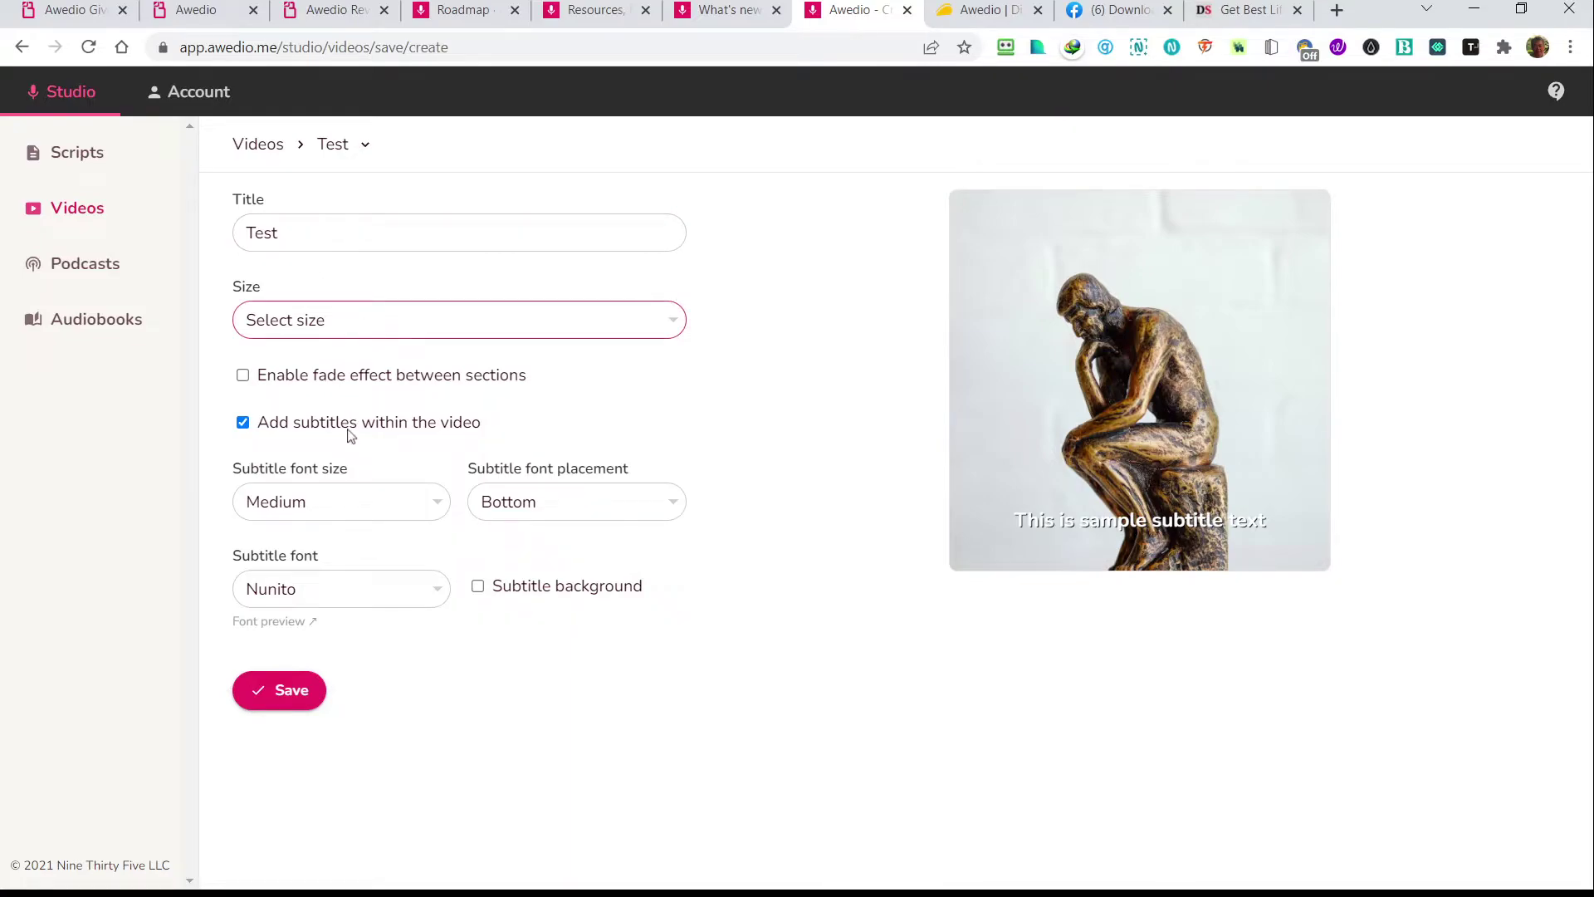
pyautogui.press('Down')
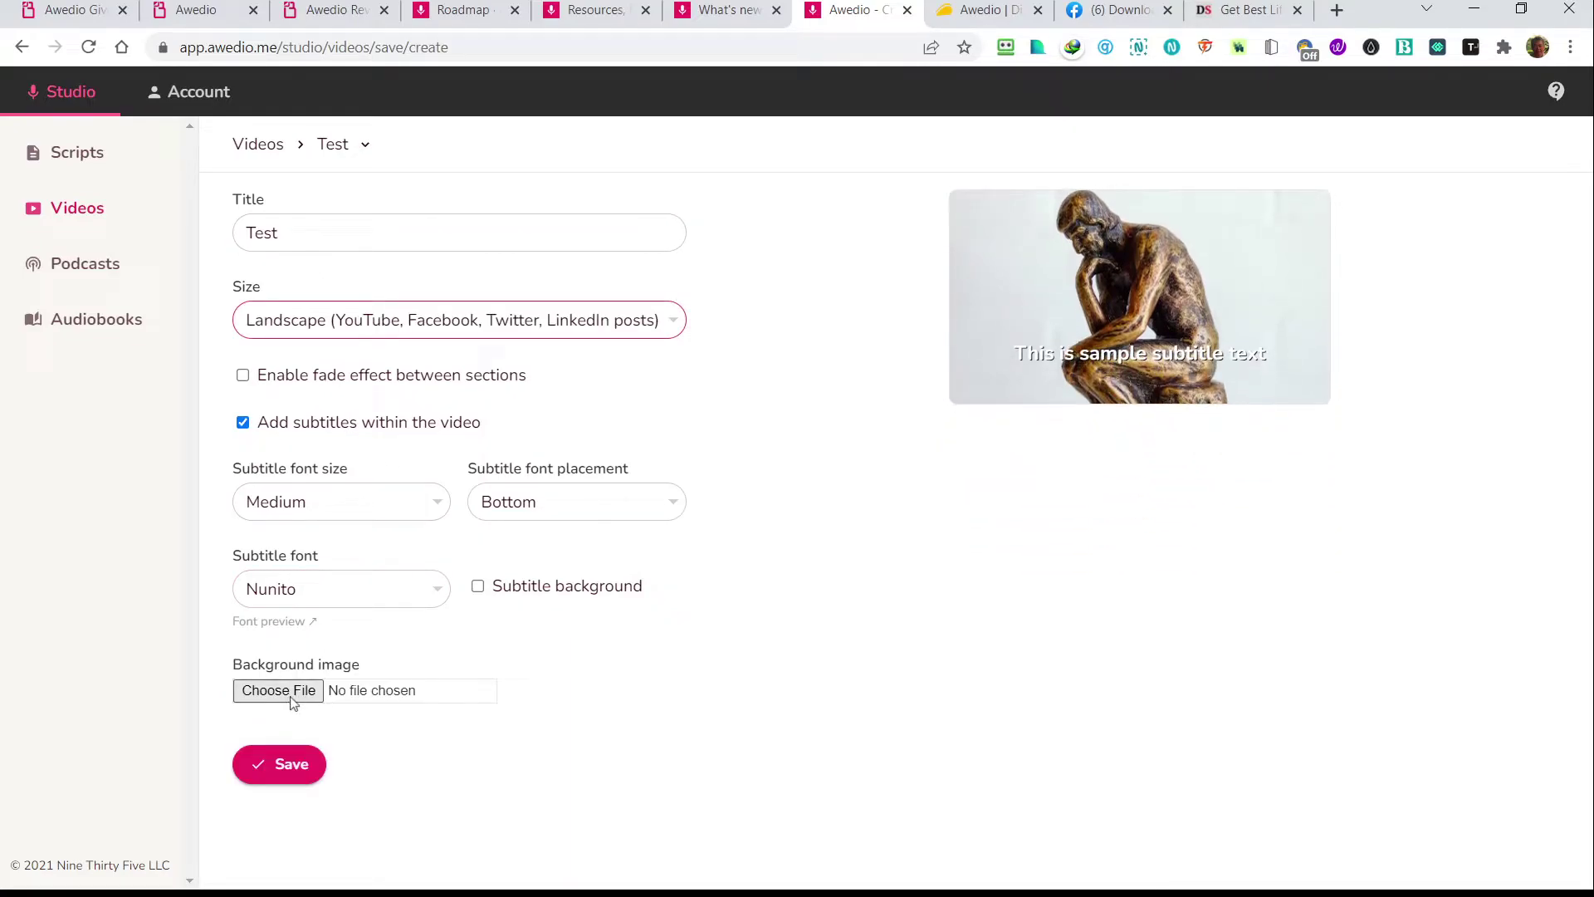
pyautogui.click(293, 700)
pyautogui.click(258, 146)
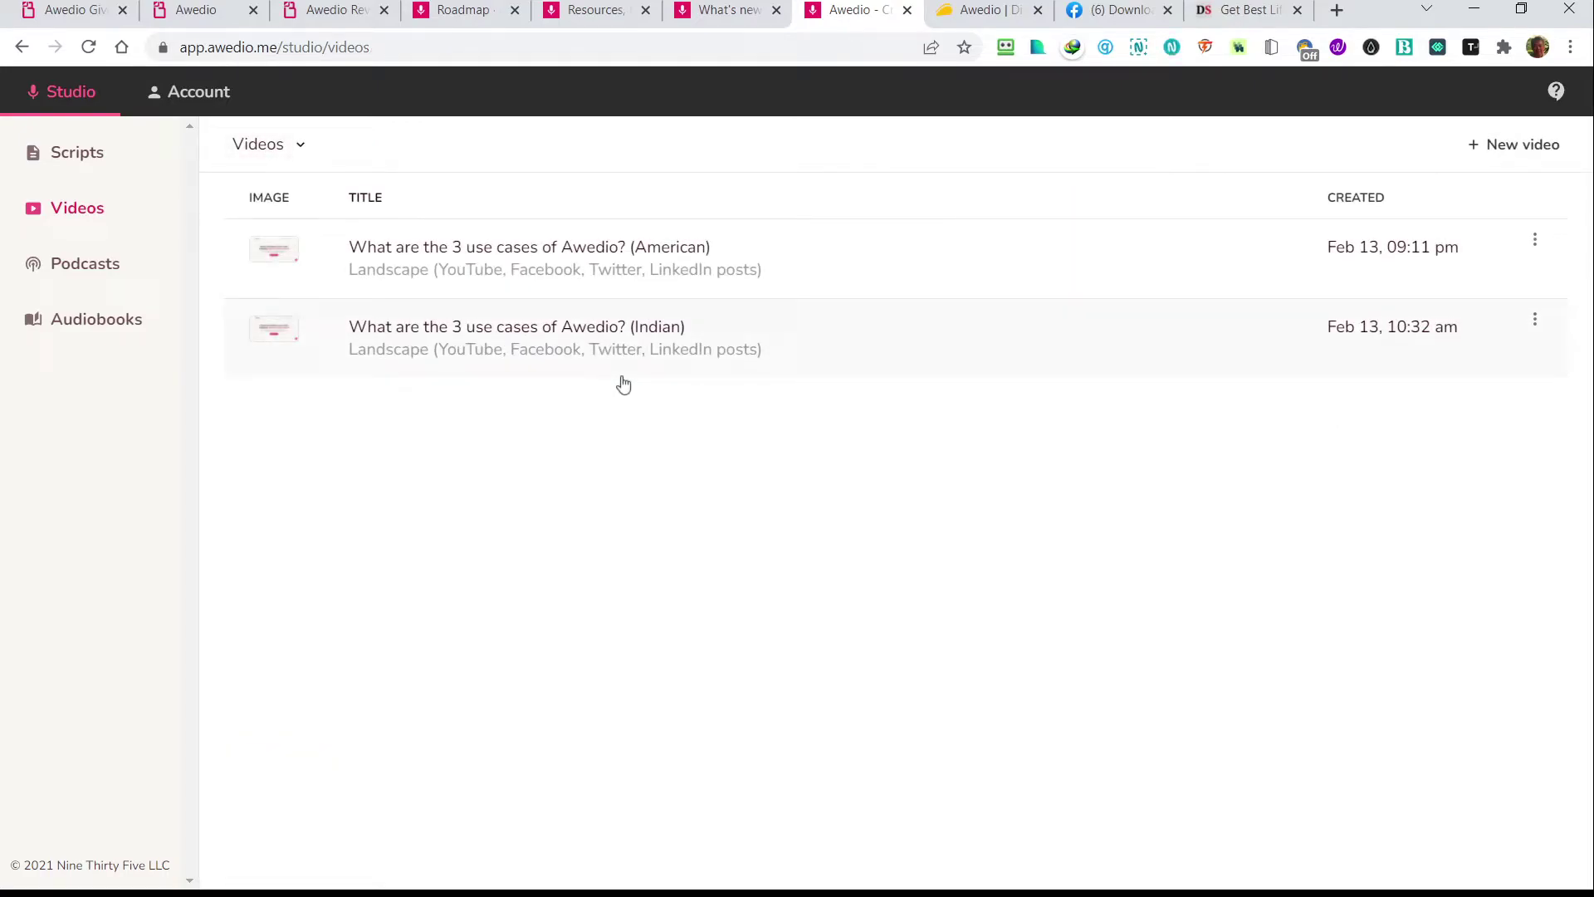
# Edit the Indian video, toggling subtitle background and subtitles off and on, then save
pyautogui.click(1535, 323)
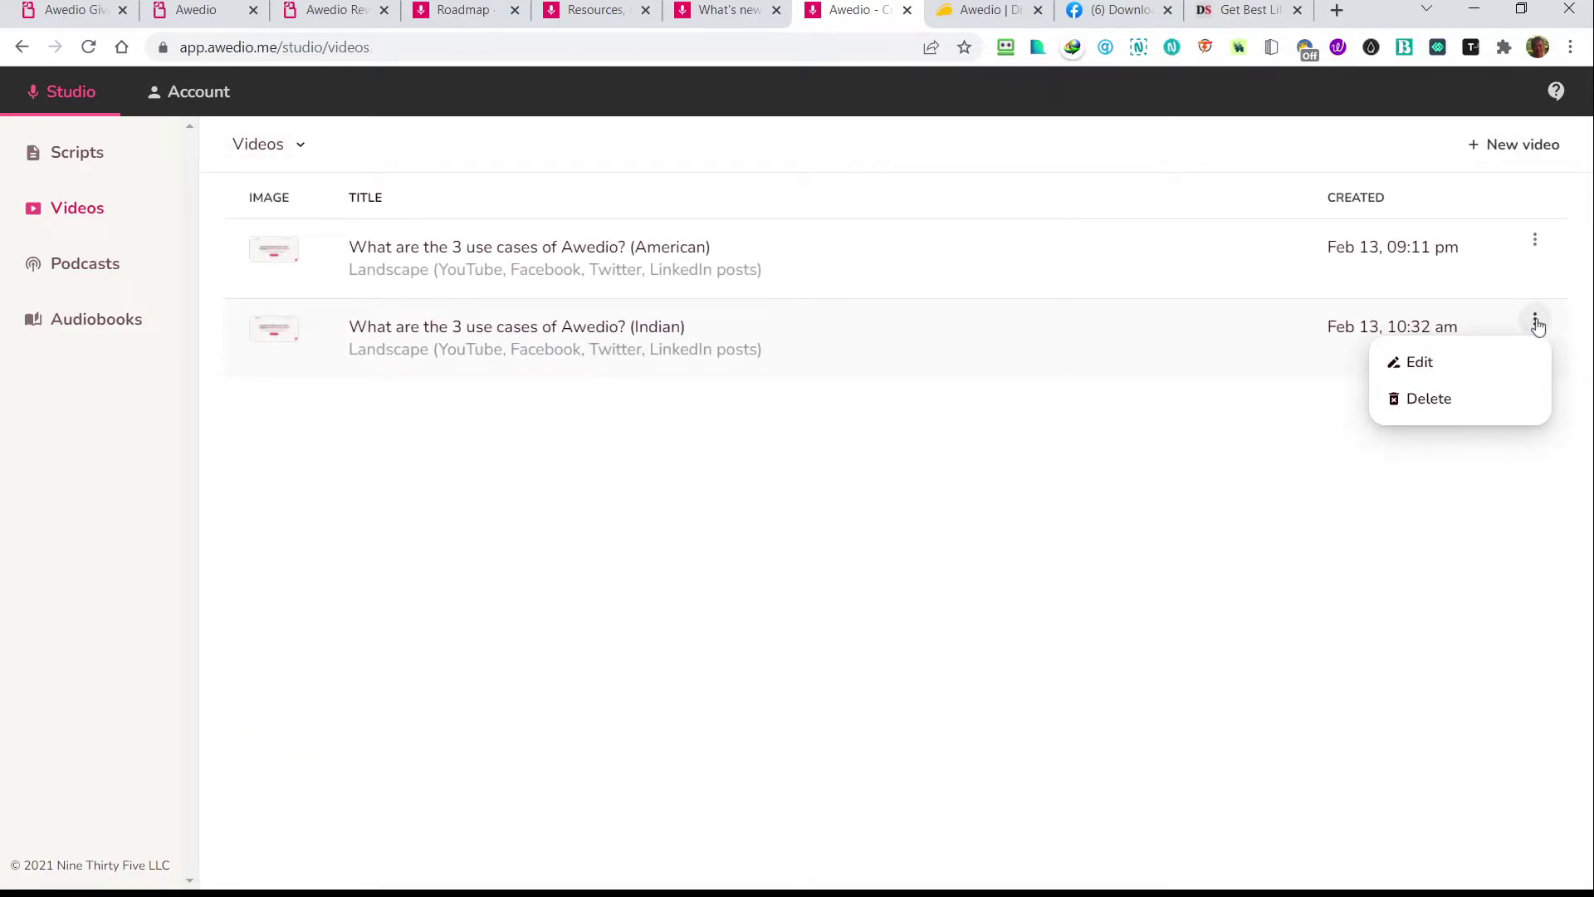
pyautogui.click(1412, 365)
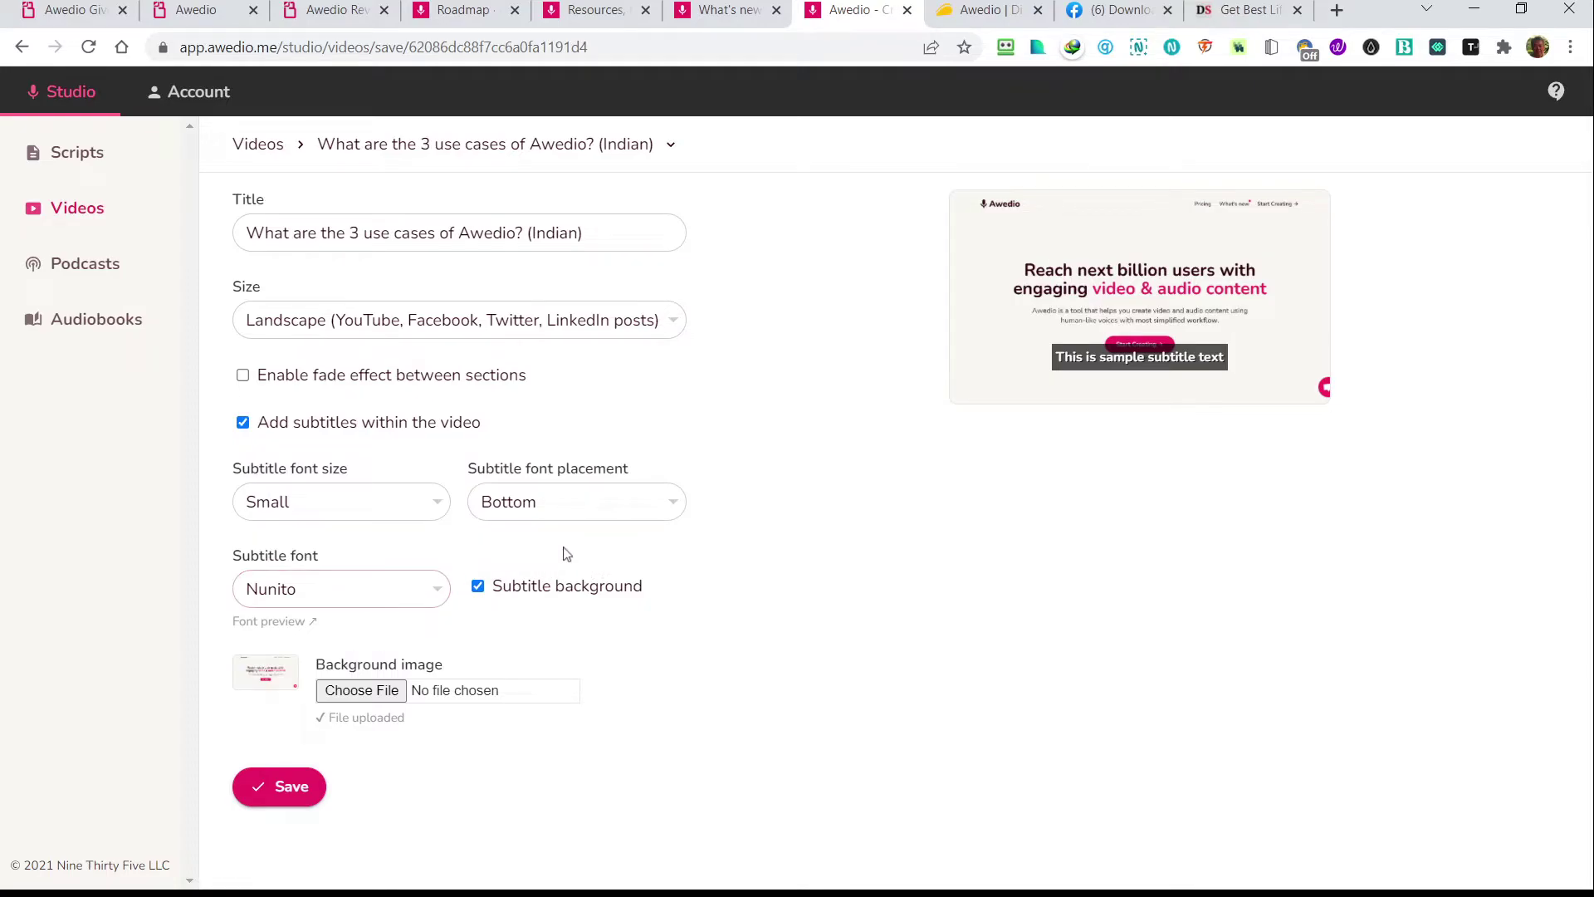
pyautogui.click(477, 587)
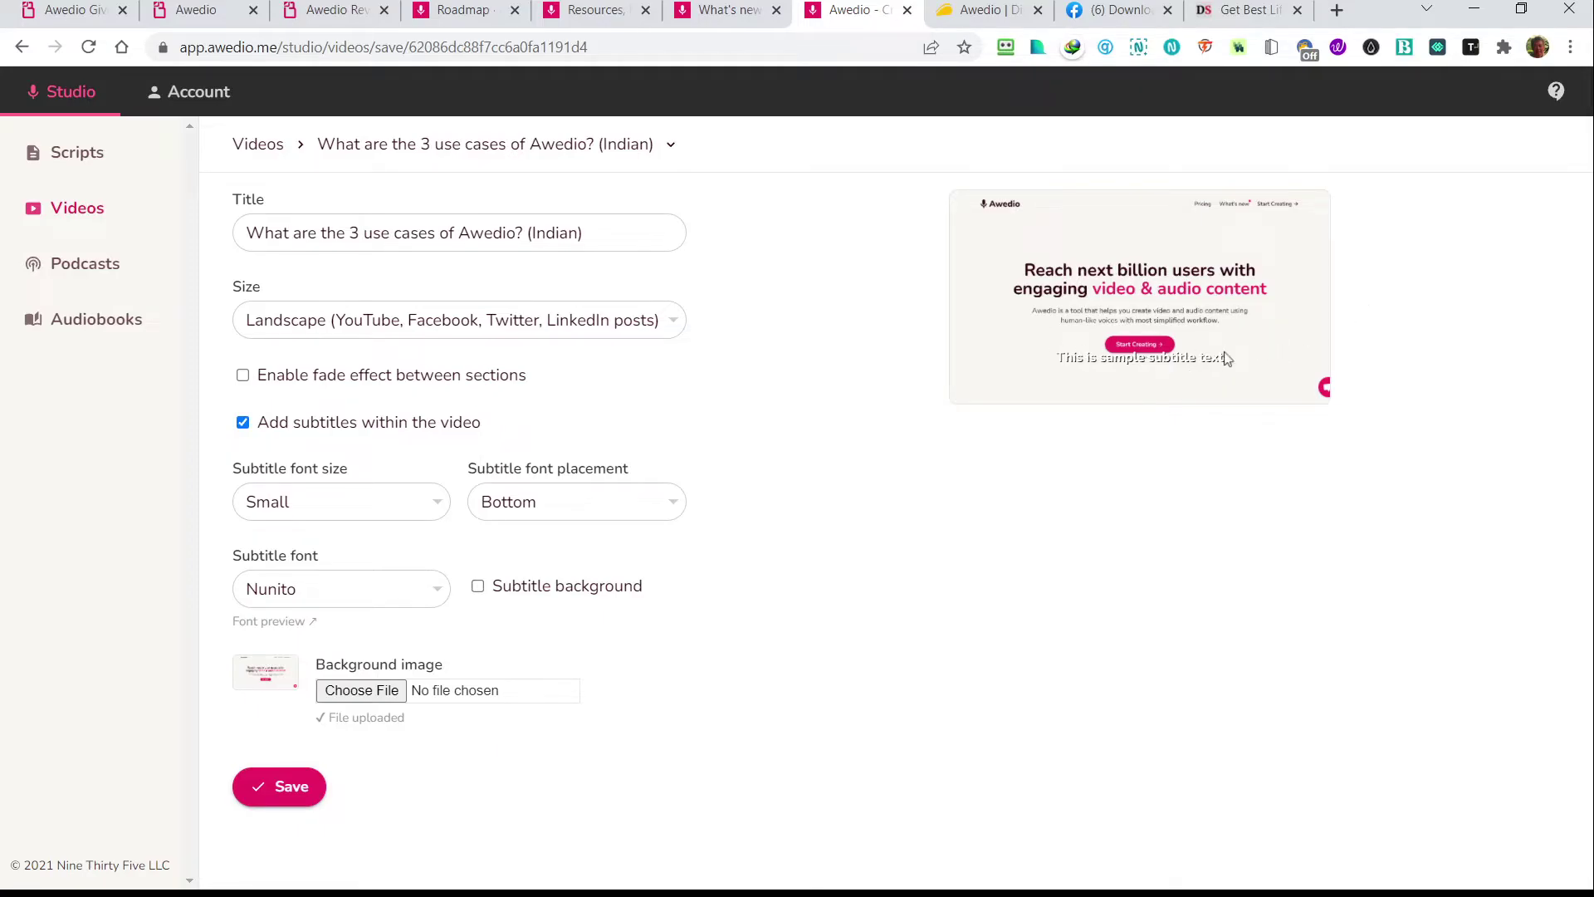
pyautogui.click(478, 588)
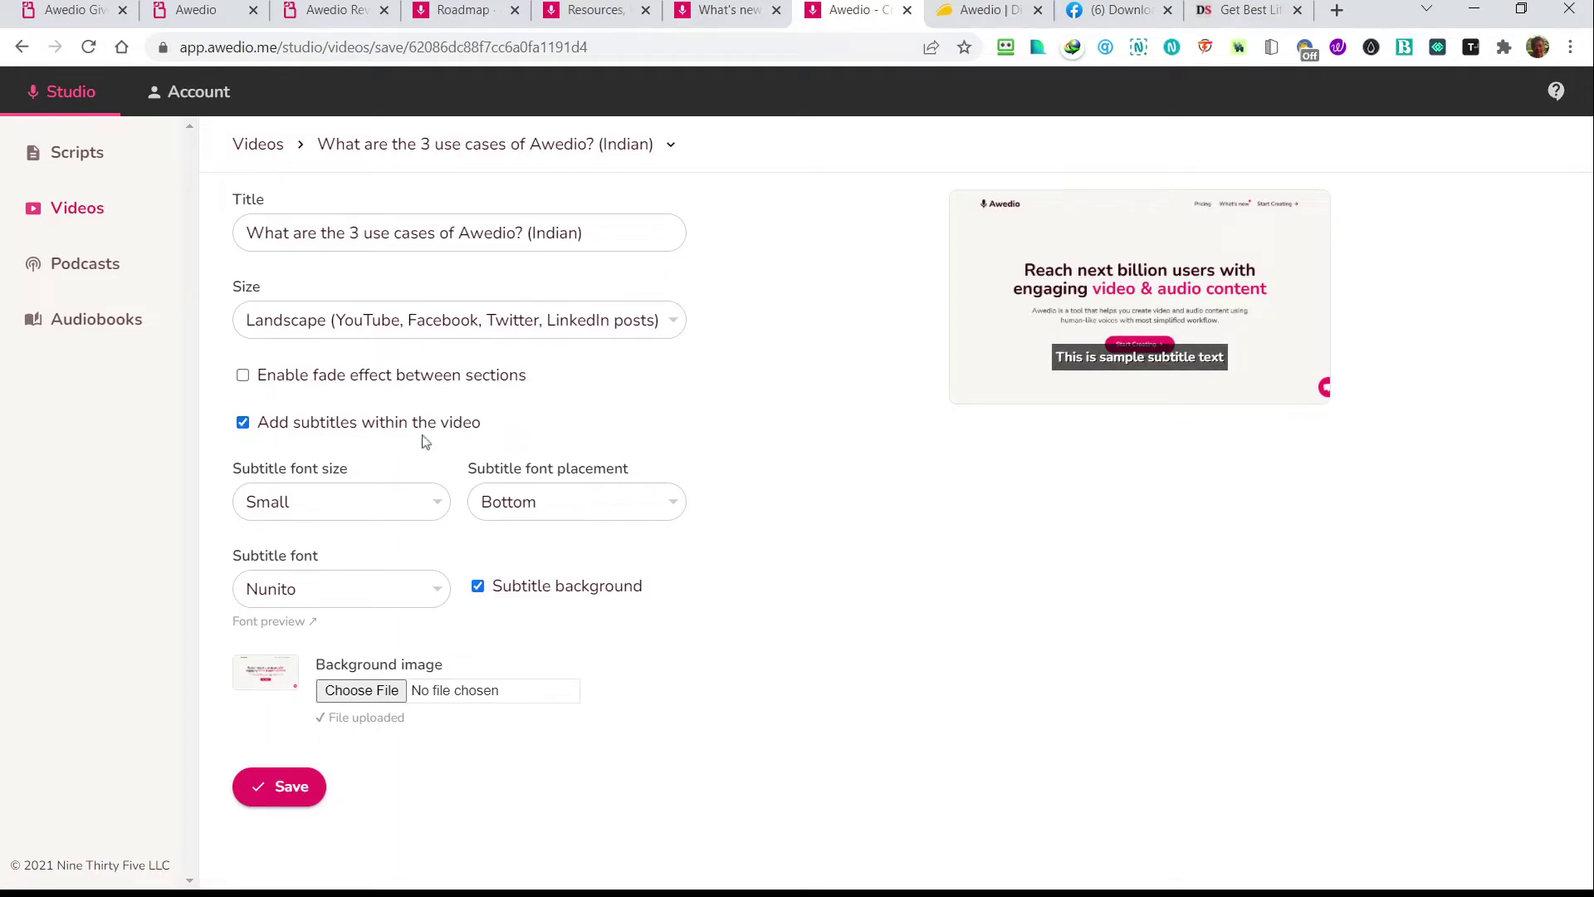
pyautogui.click(242, 424)
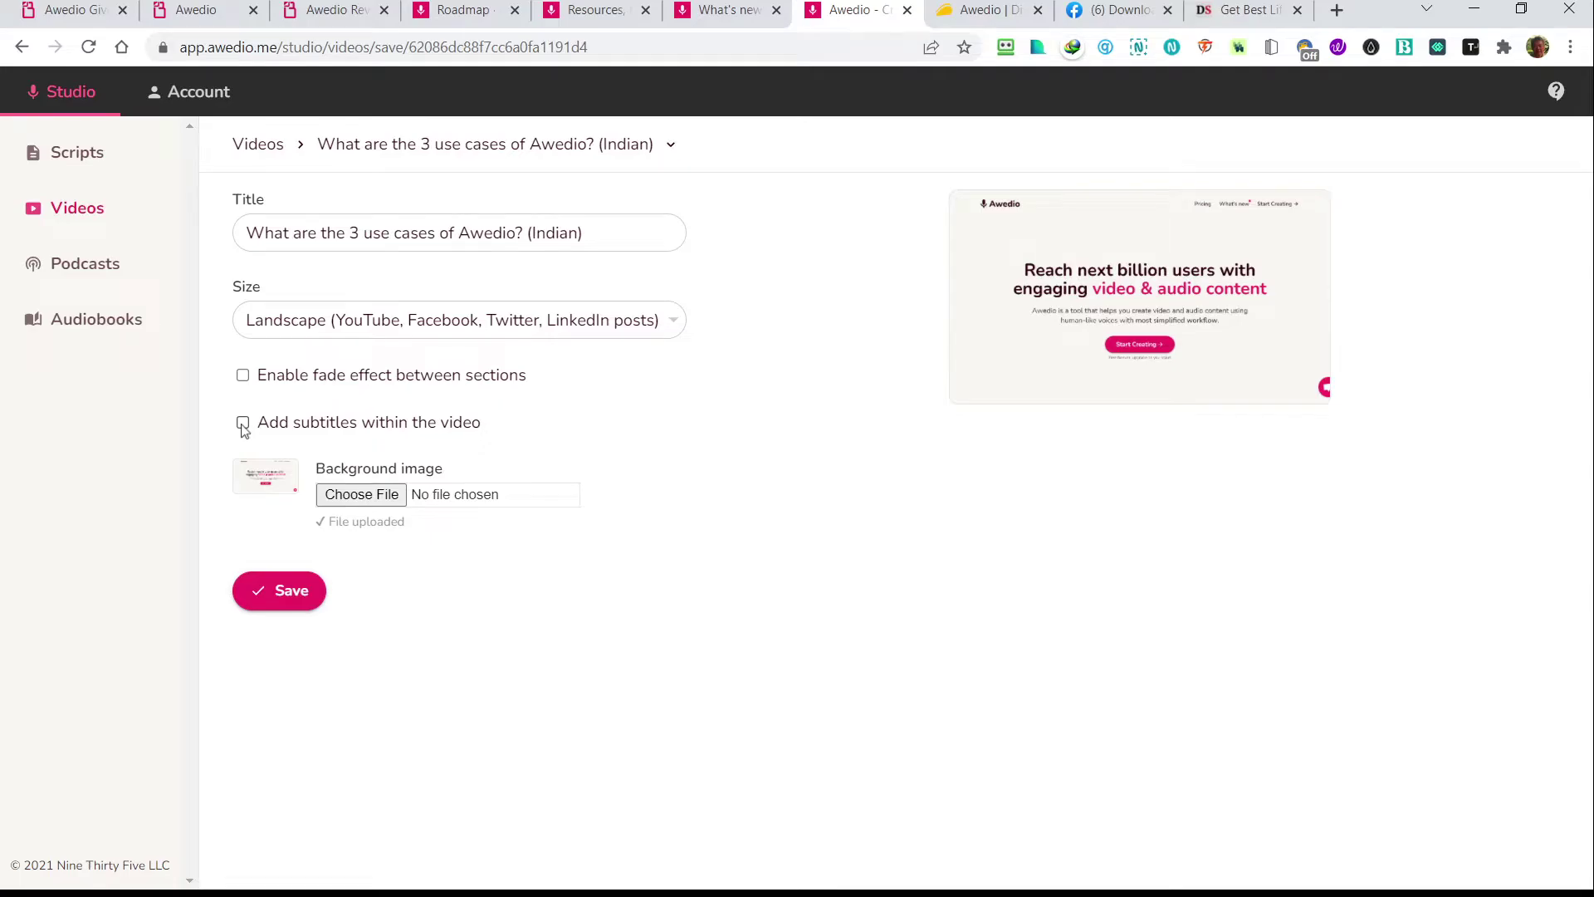
pyautogui.click(243, 424)
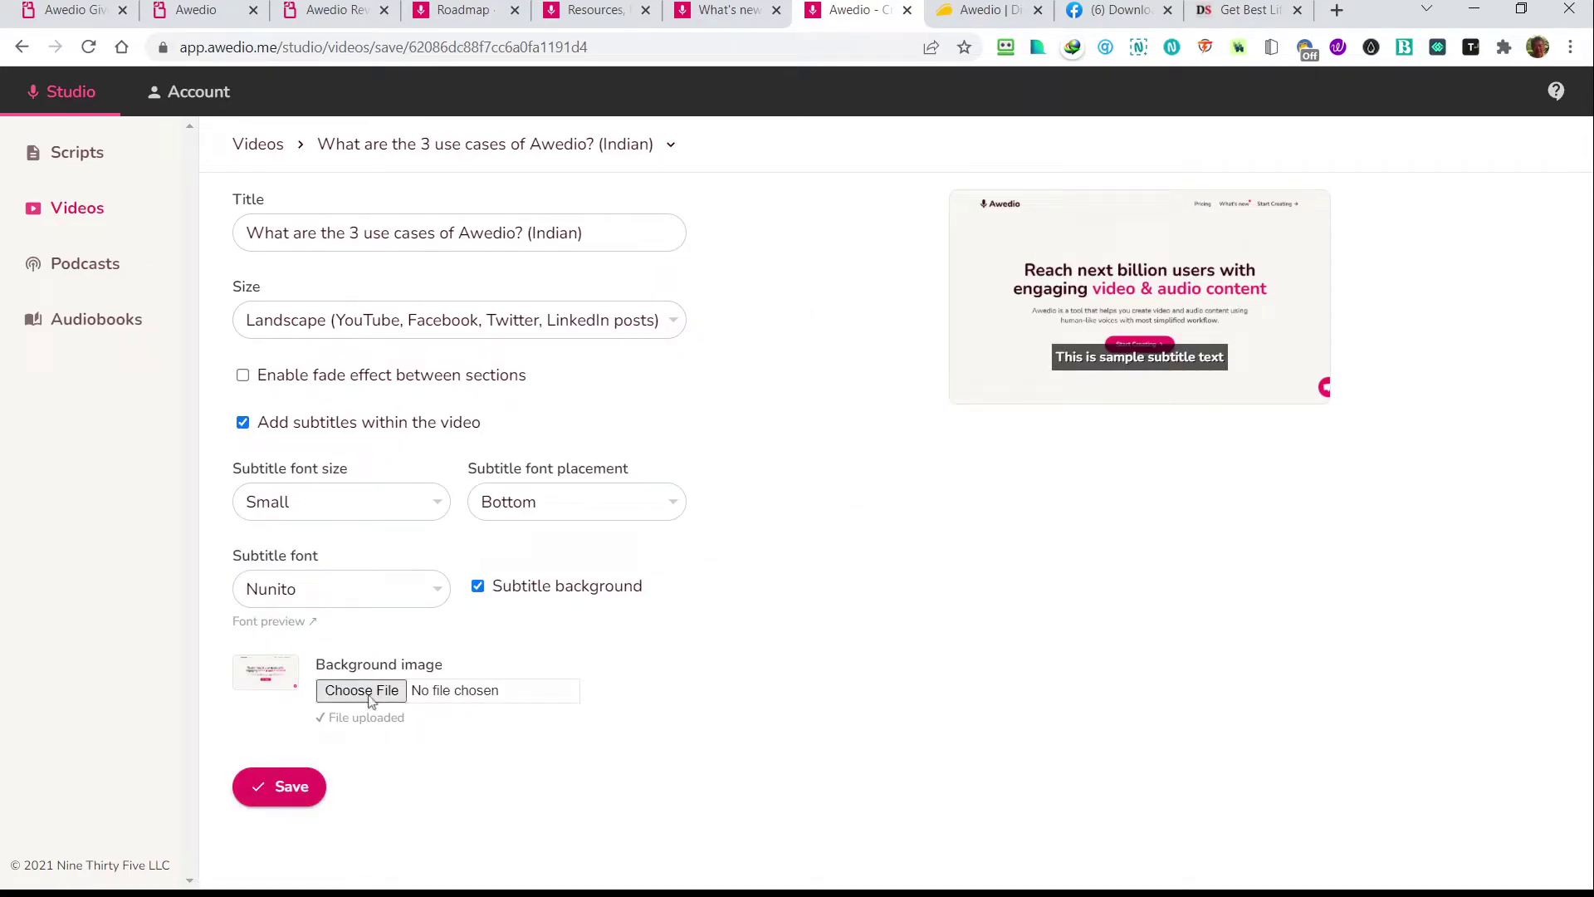
pyautogui.click(290, 787)
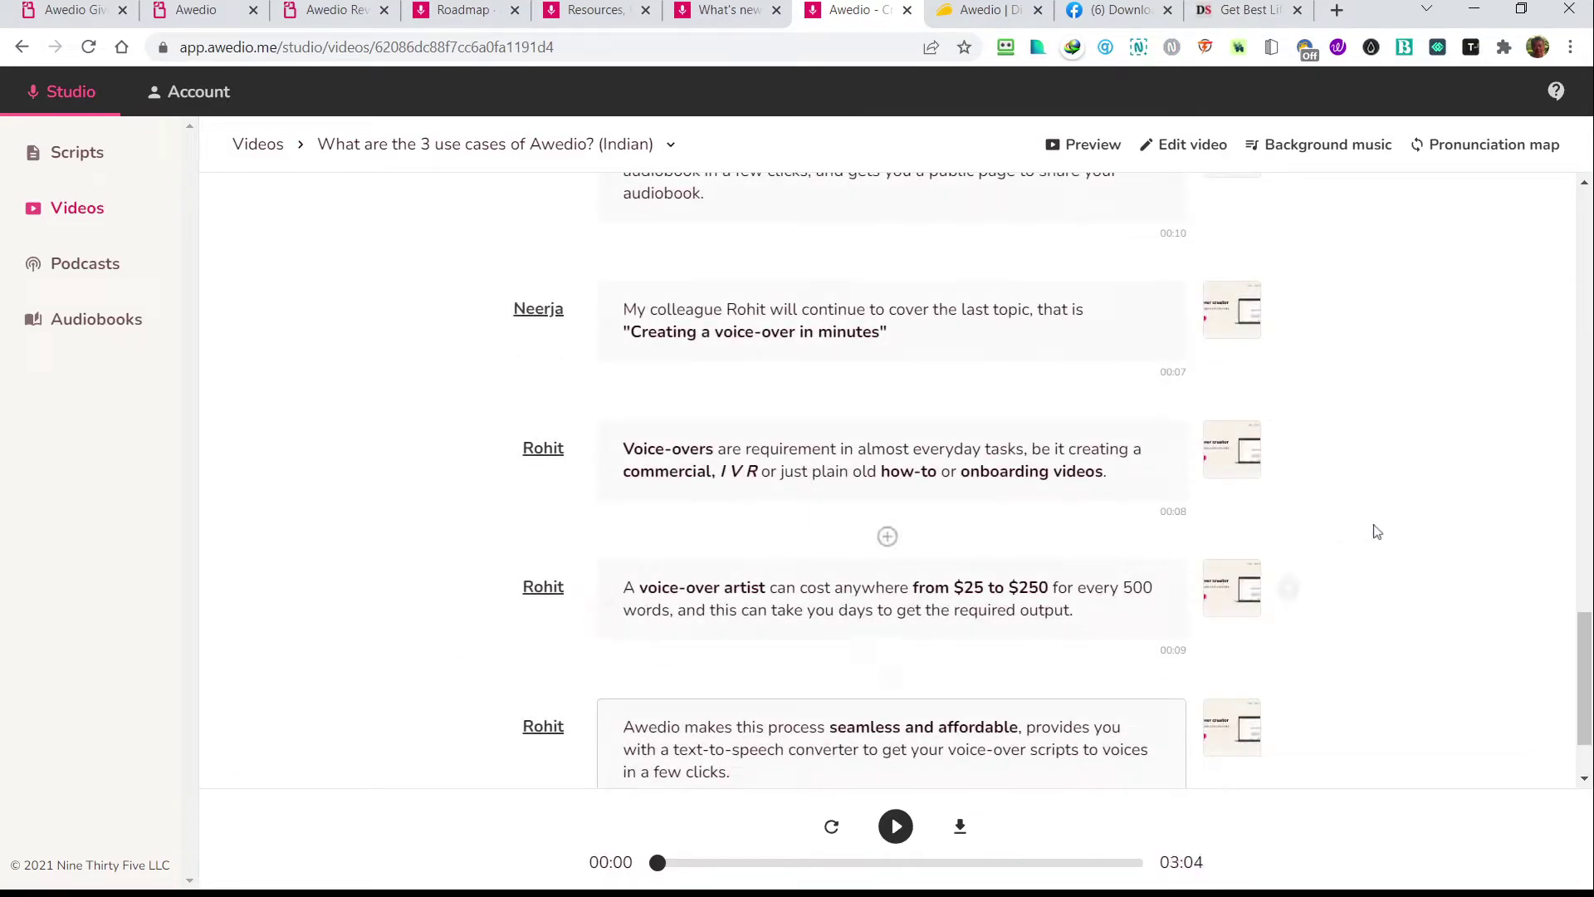
# Render a preview of the Indian use-cases video script
pyautogui.scroll(15, 1396, 490)
pyautogui.scroll(15, 1401, 488)
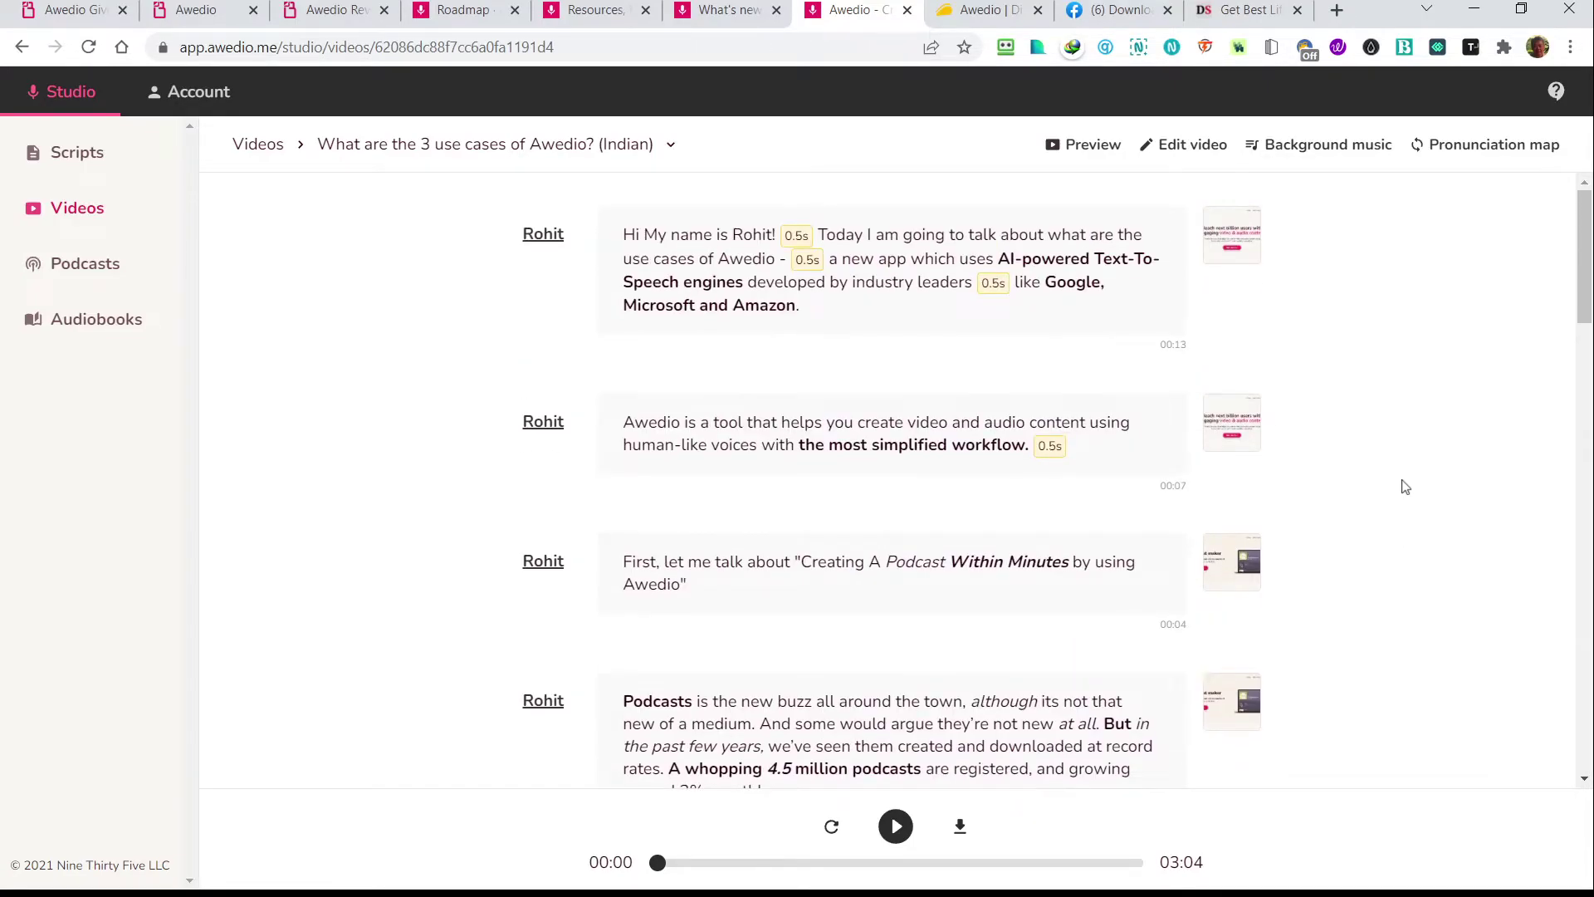
pyautogui.scroll(-20, 1405, 488)
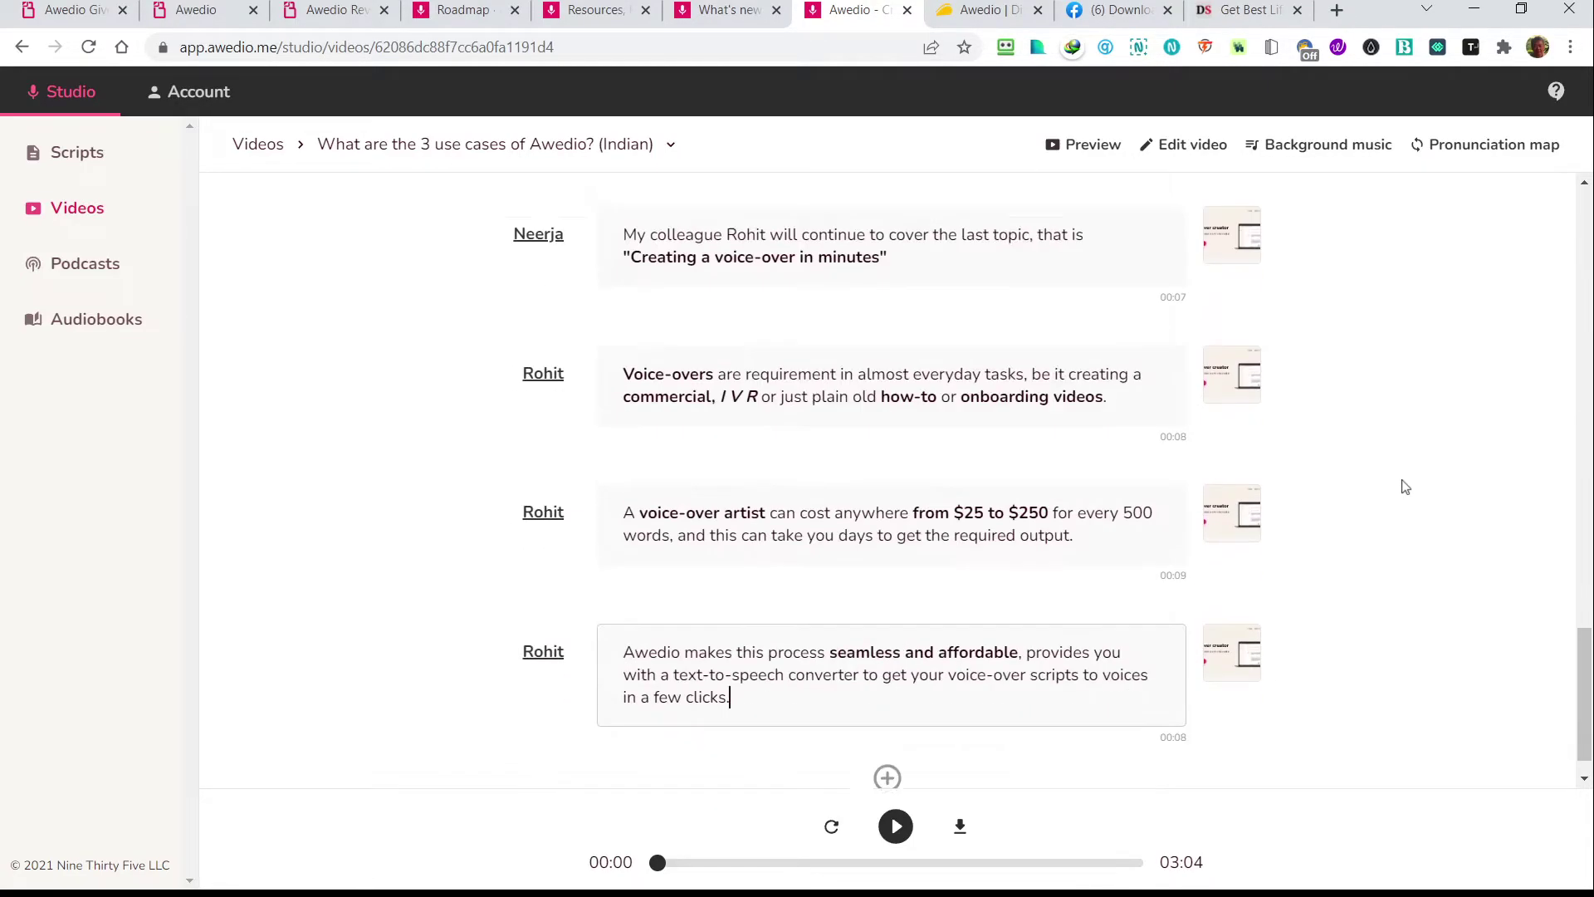
pyautogui.scroll(-2, 1406, 487)
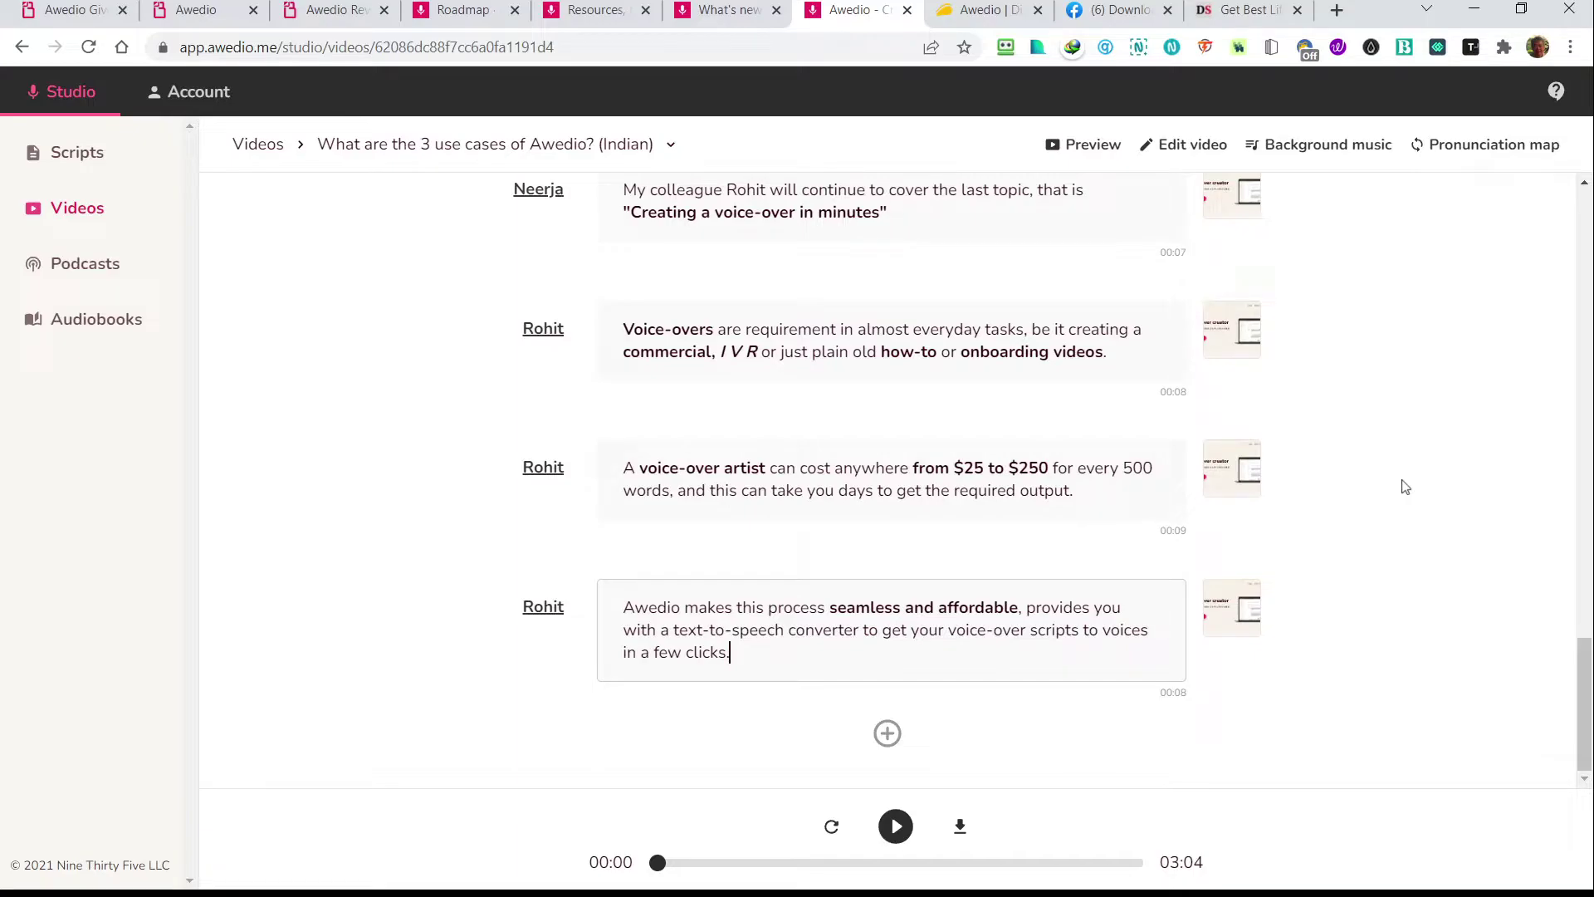
pyautogui.scroll(20, 1405, 487)
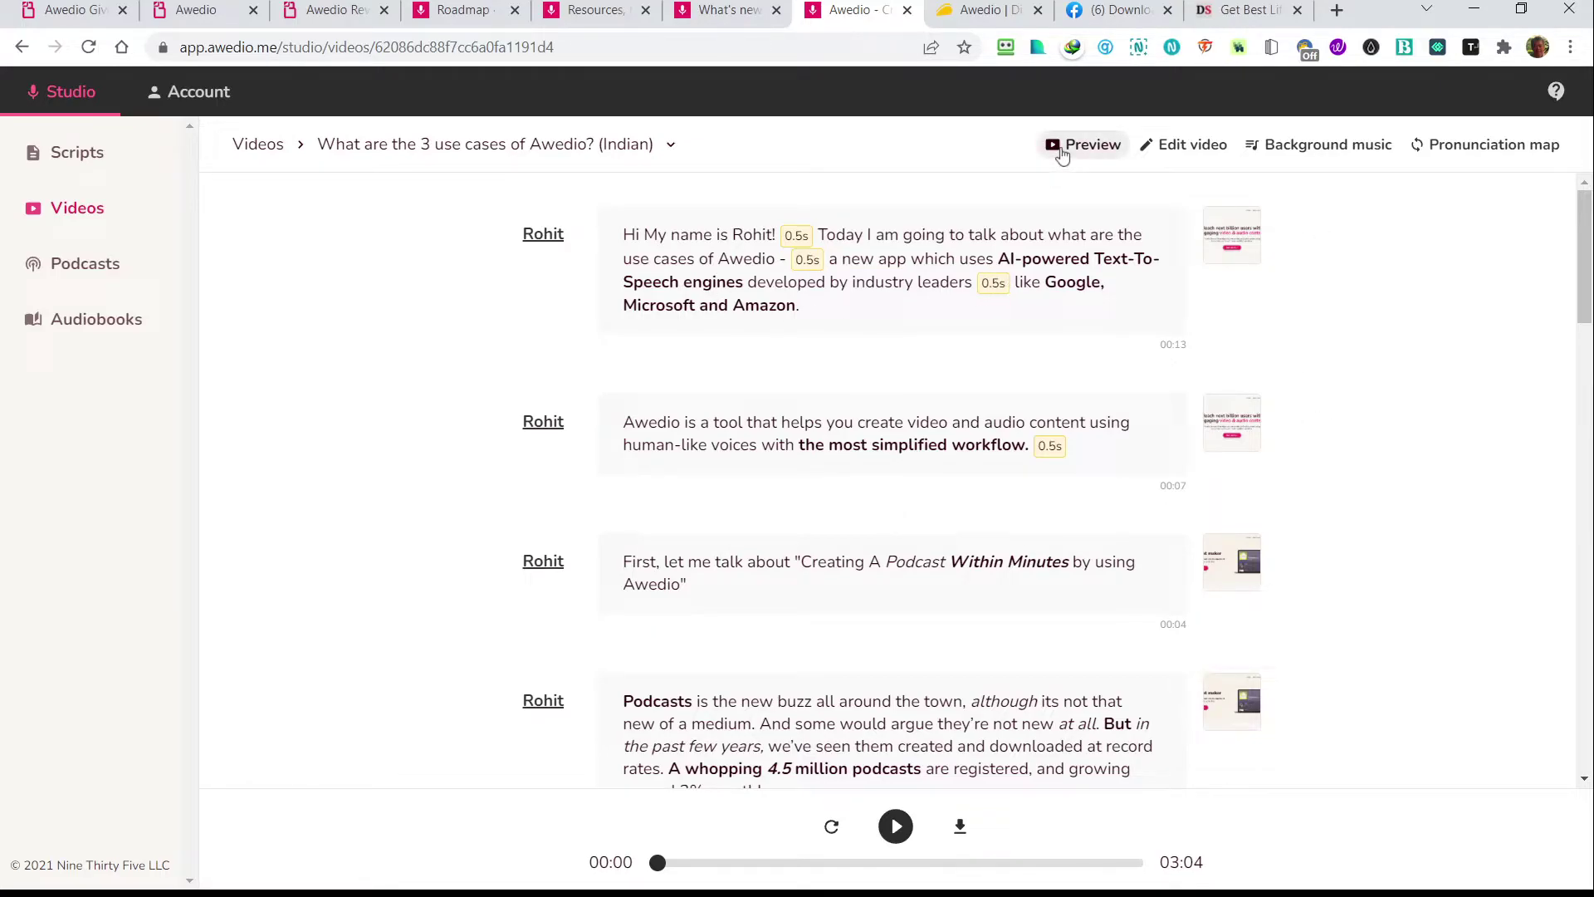
pyautogui.click(1061, 152)
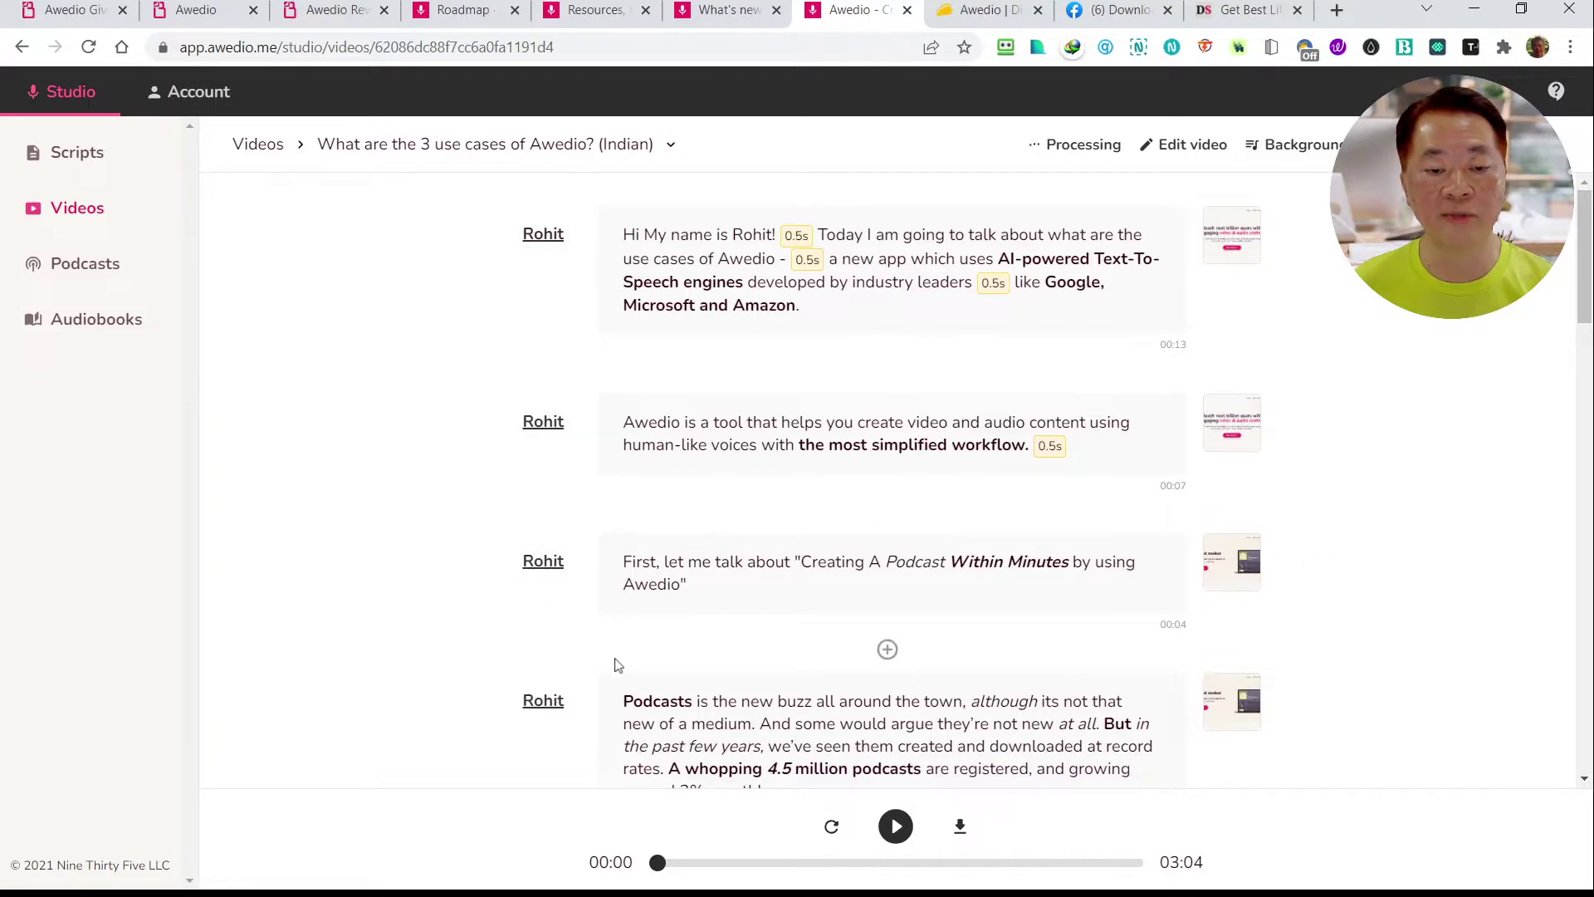
# Watch the rendered 3:04 preview with subtitles full screen
pyautogui.scroll(-5, 614, 666)
pyautogui.scroll(-7, 614, 666)
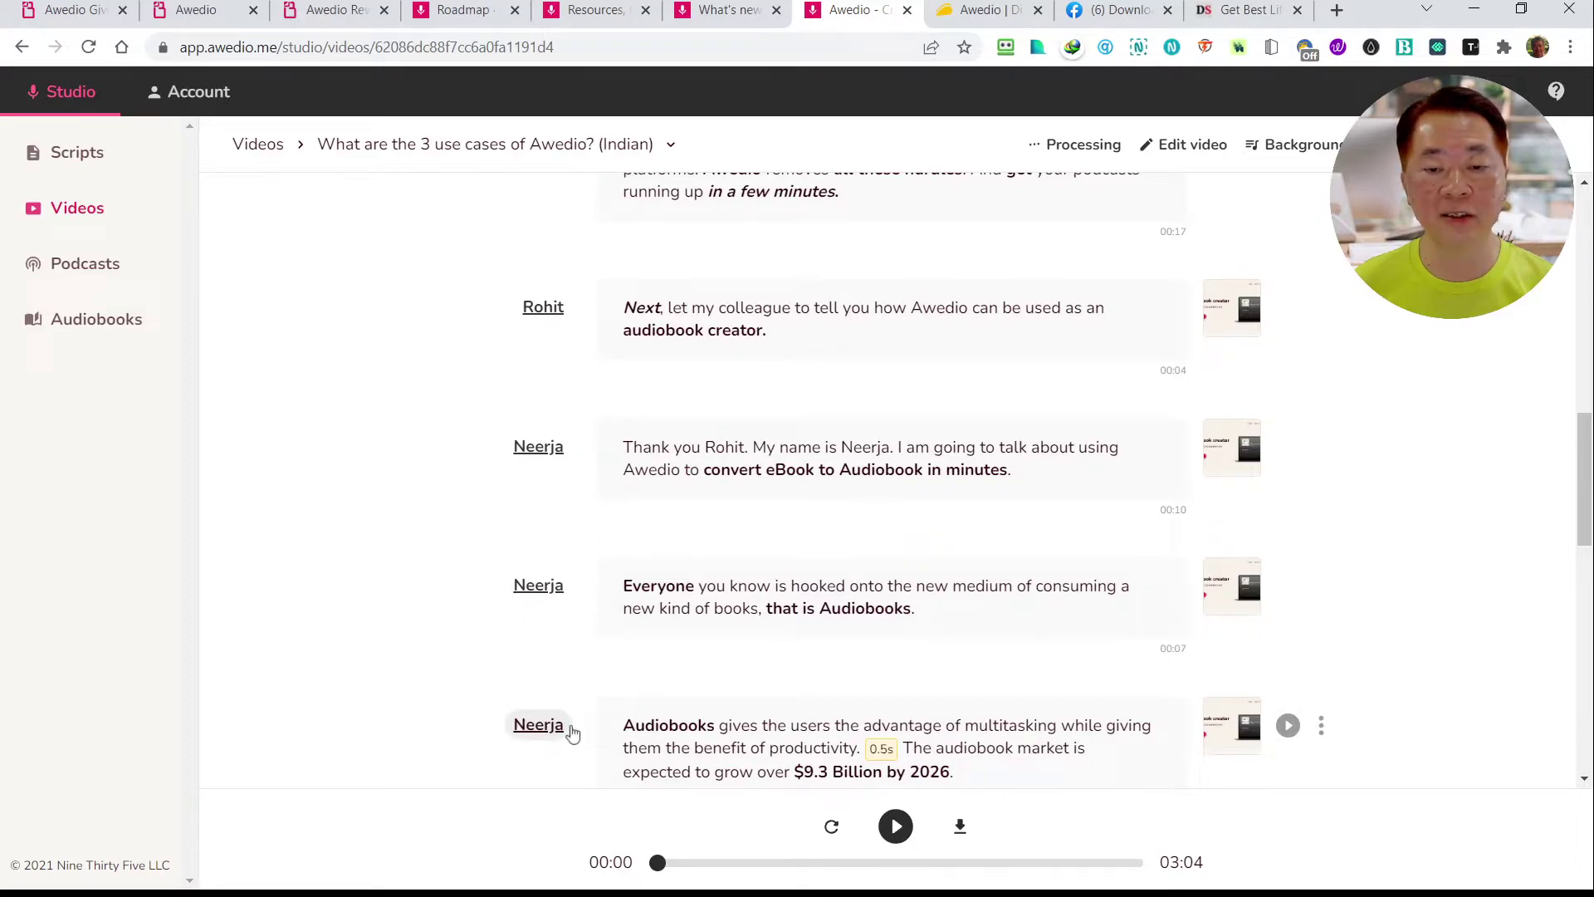
pyautogui.scroll(10, 789, 570)
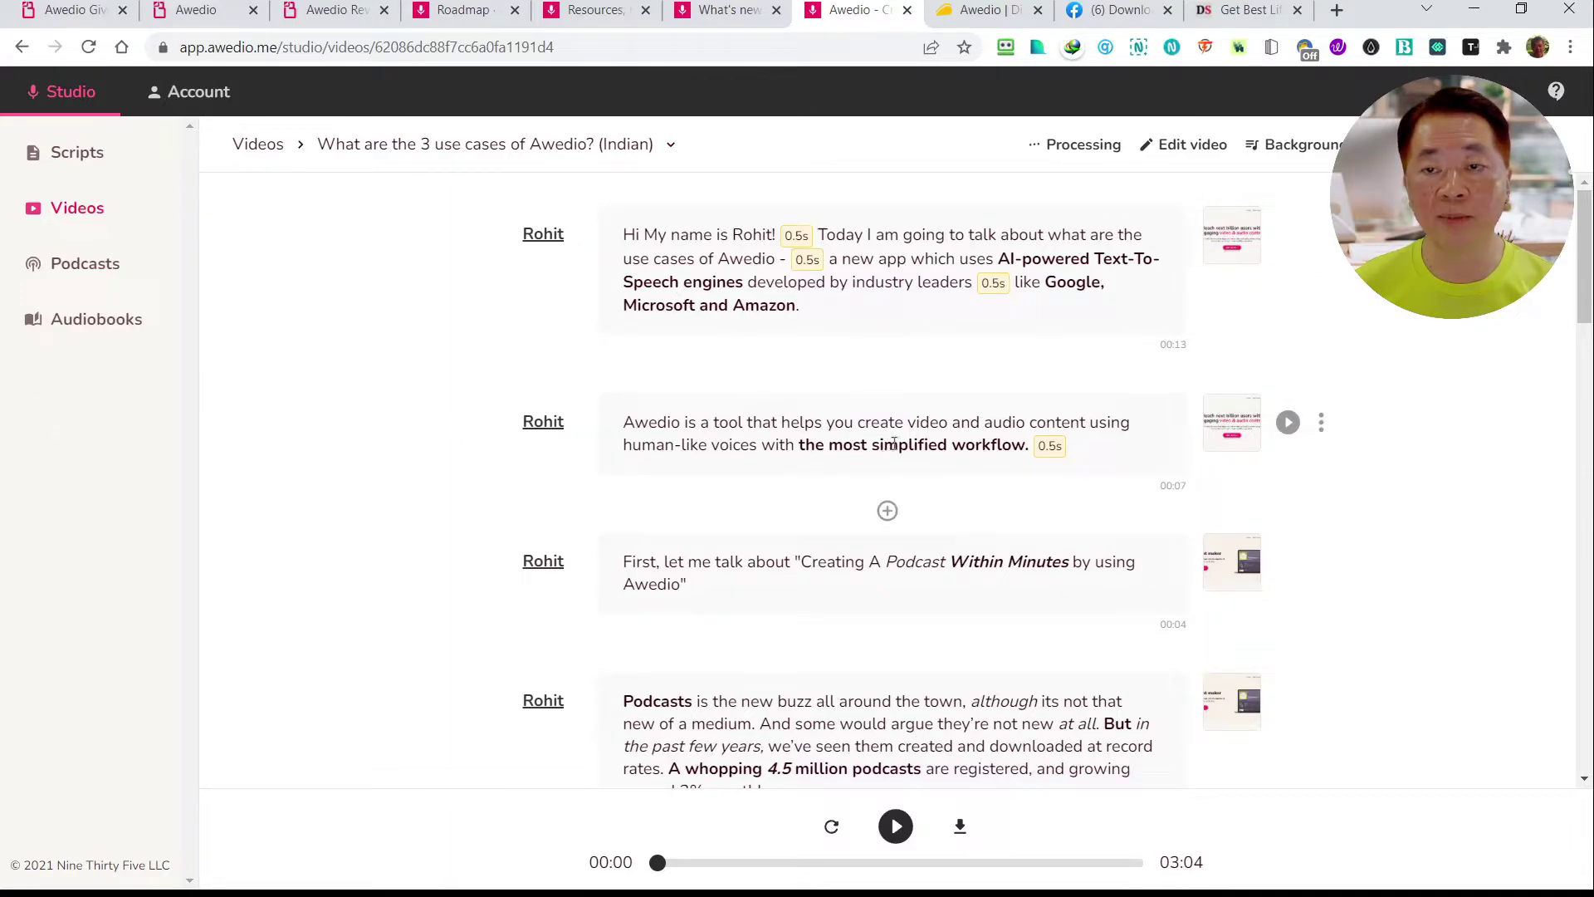
pyautogui.scroll(-8, 909, 448)
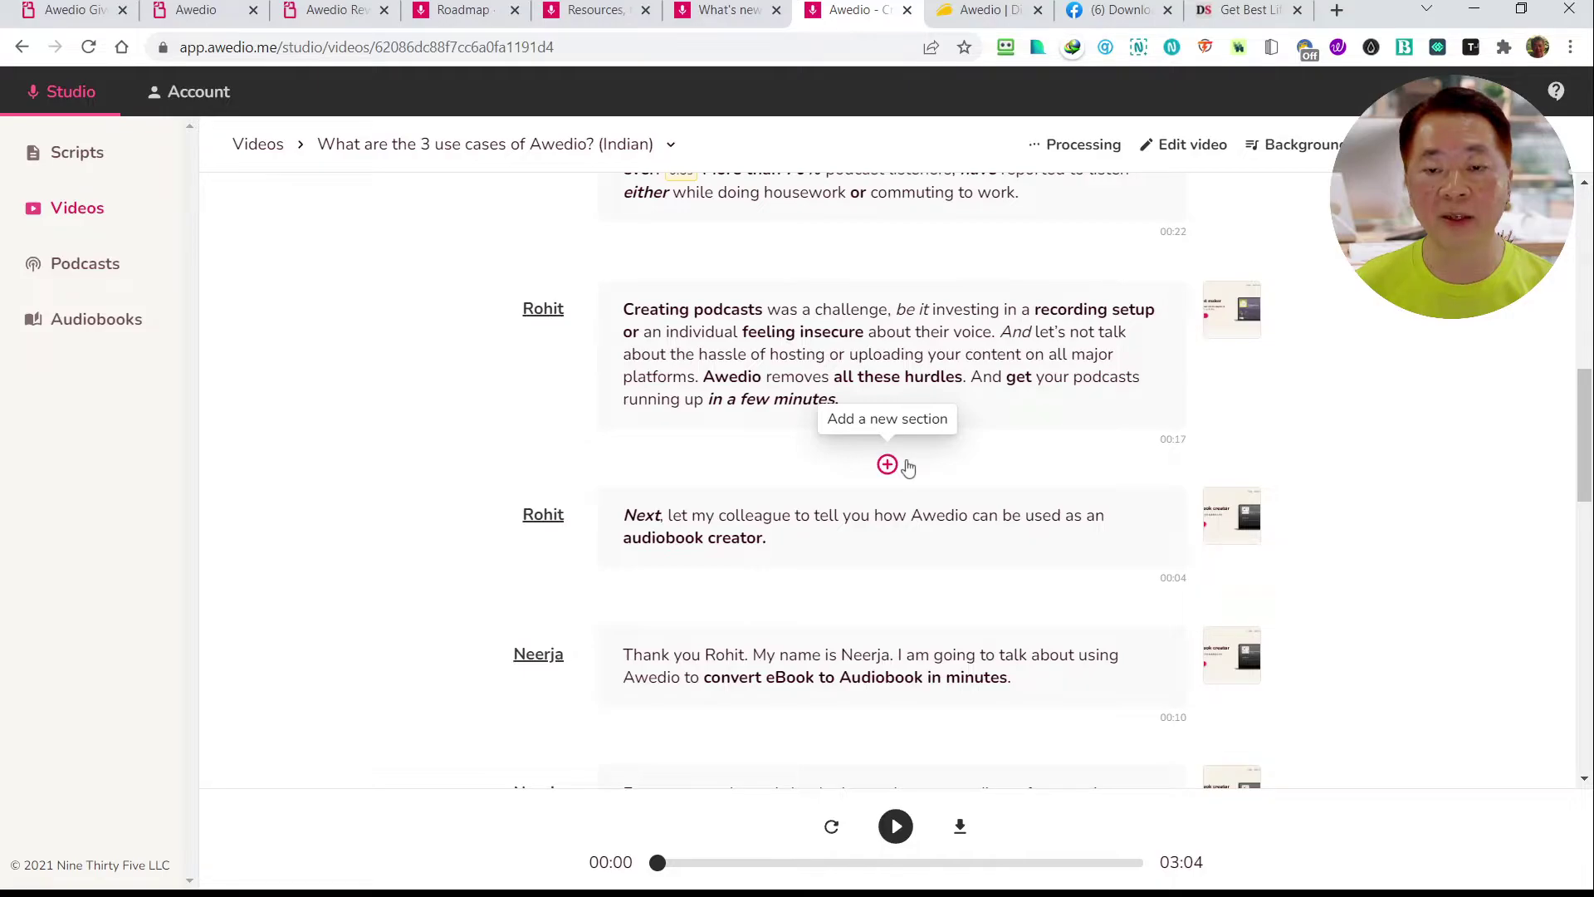
pyautogui.scroll(-10, 908, 463)
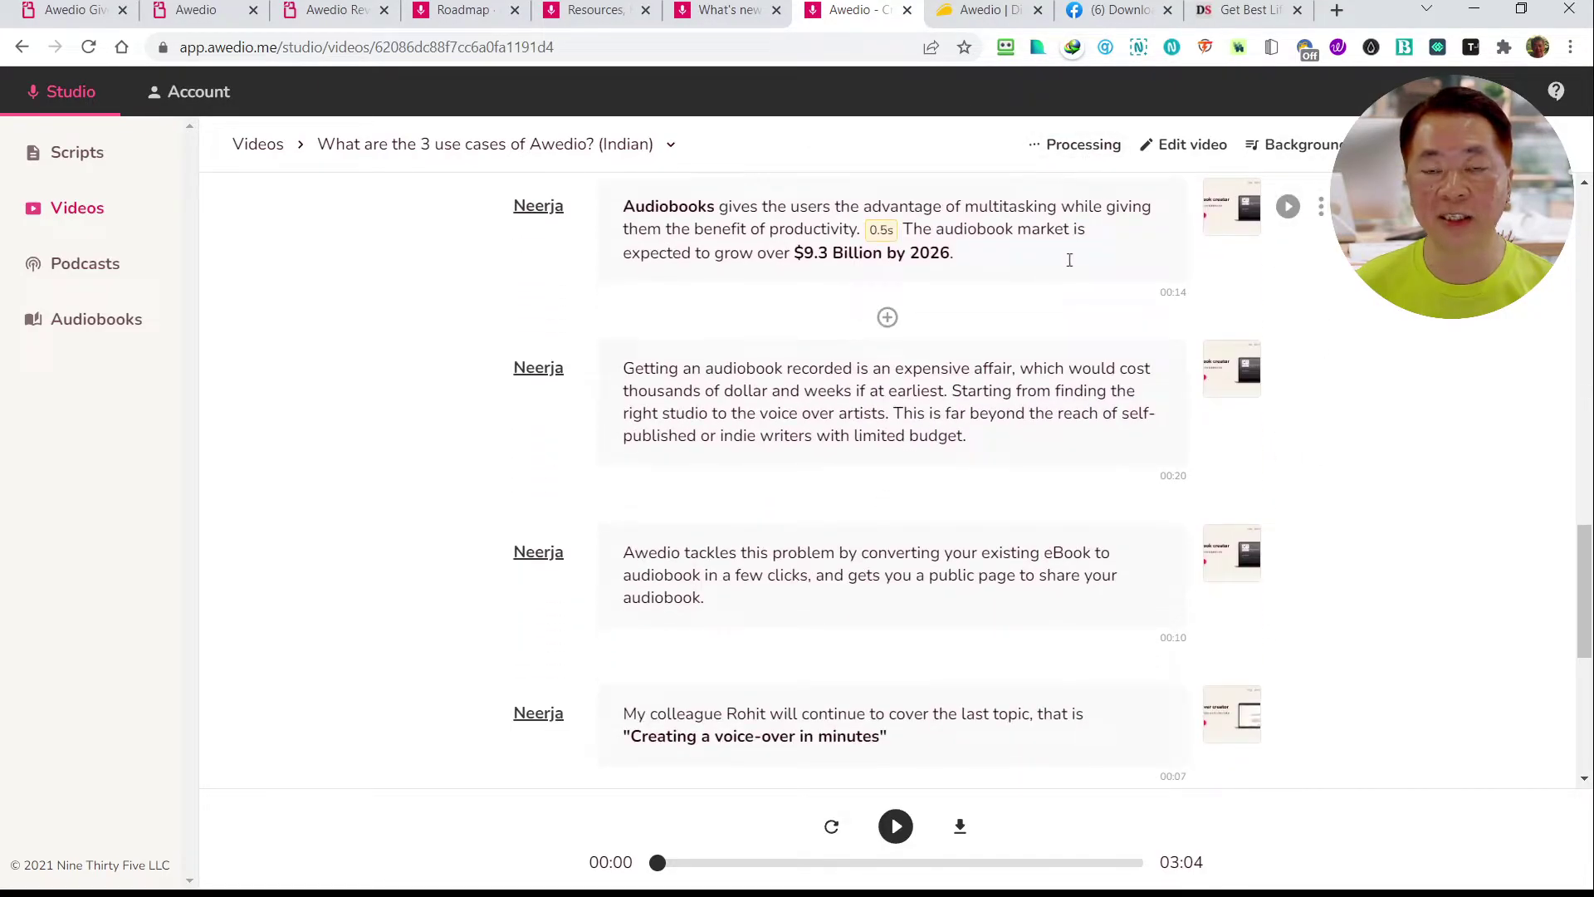
pyautogui.scroll(-6, 1034, 341)
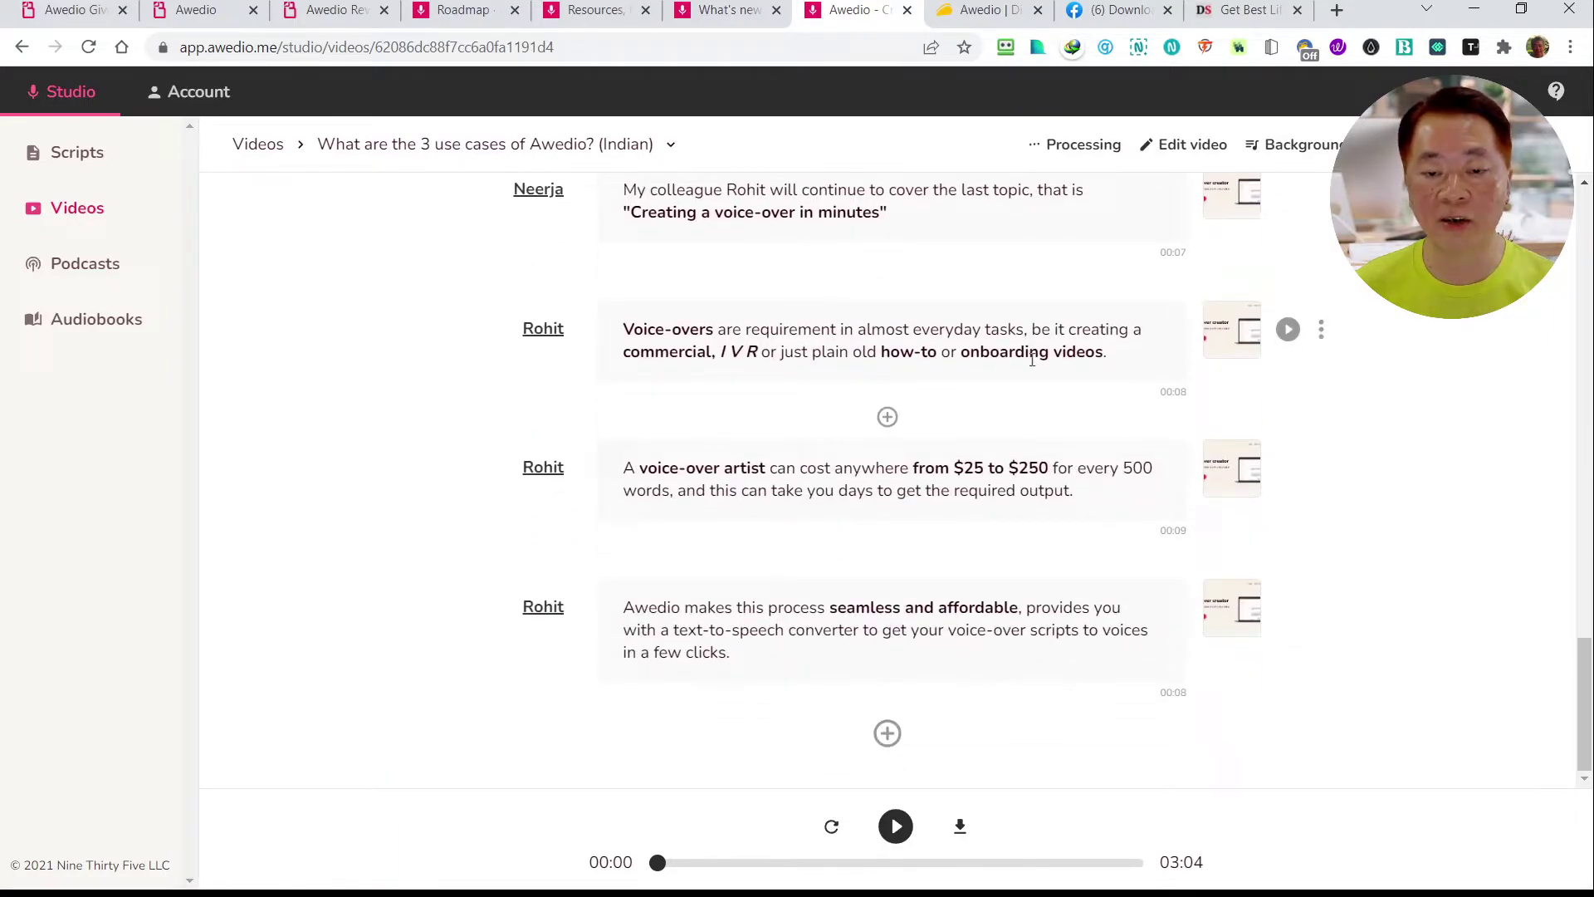
pyautogui.scroll(20, 1036, 359)
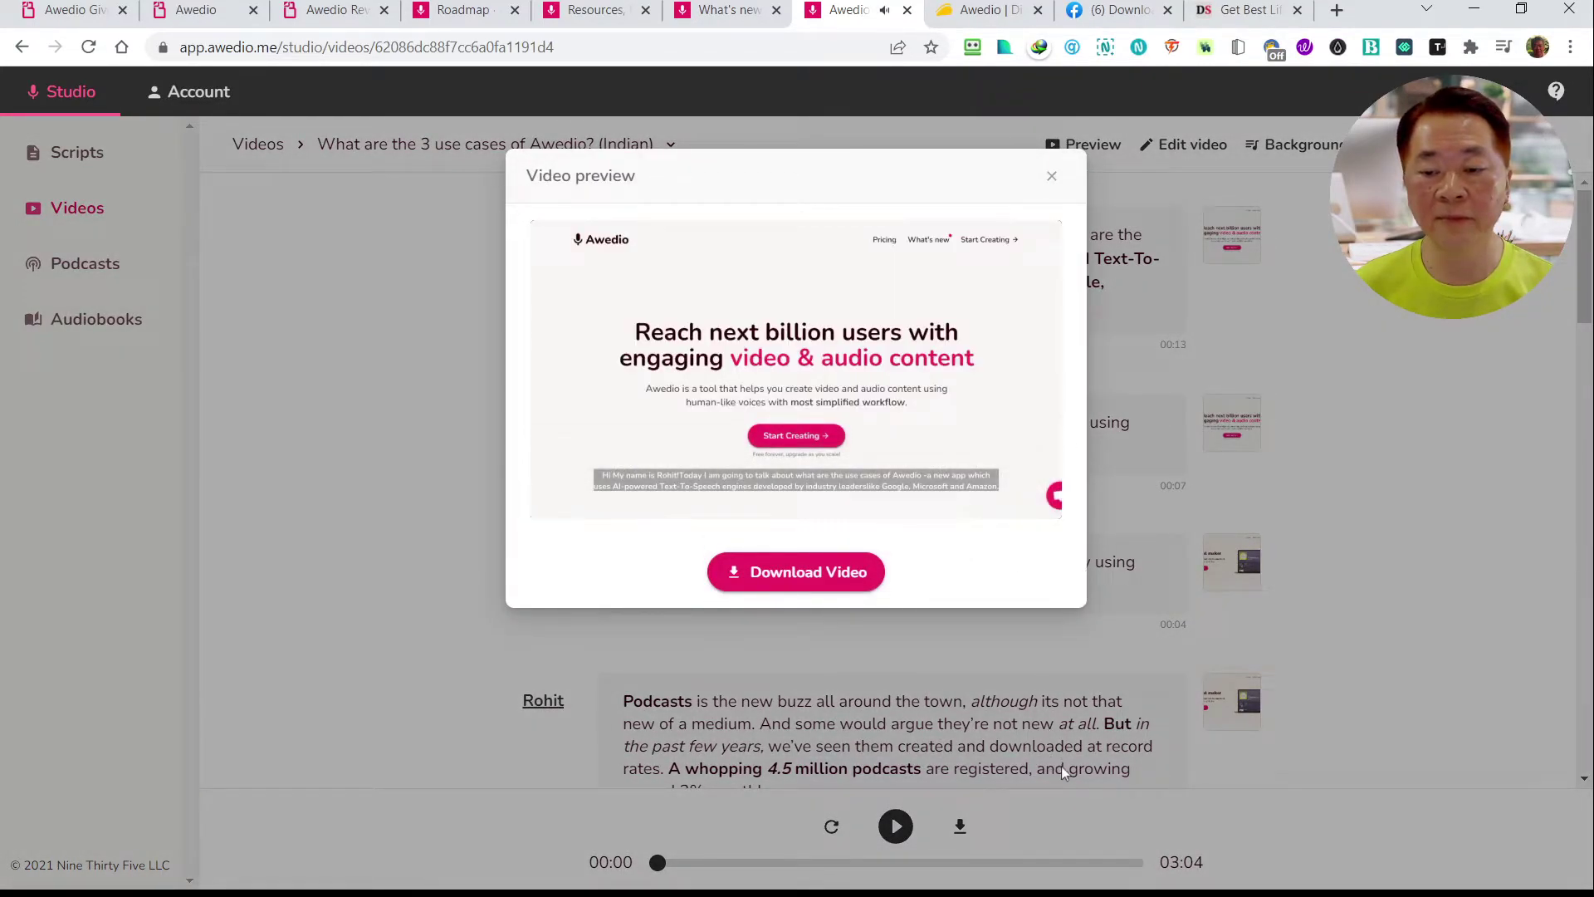
pyautogui.click(988, 469)
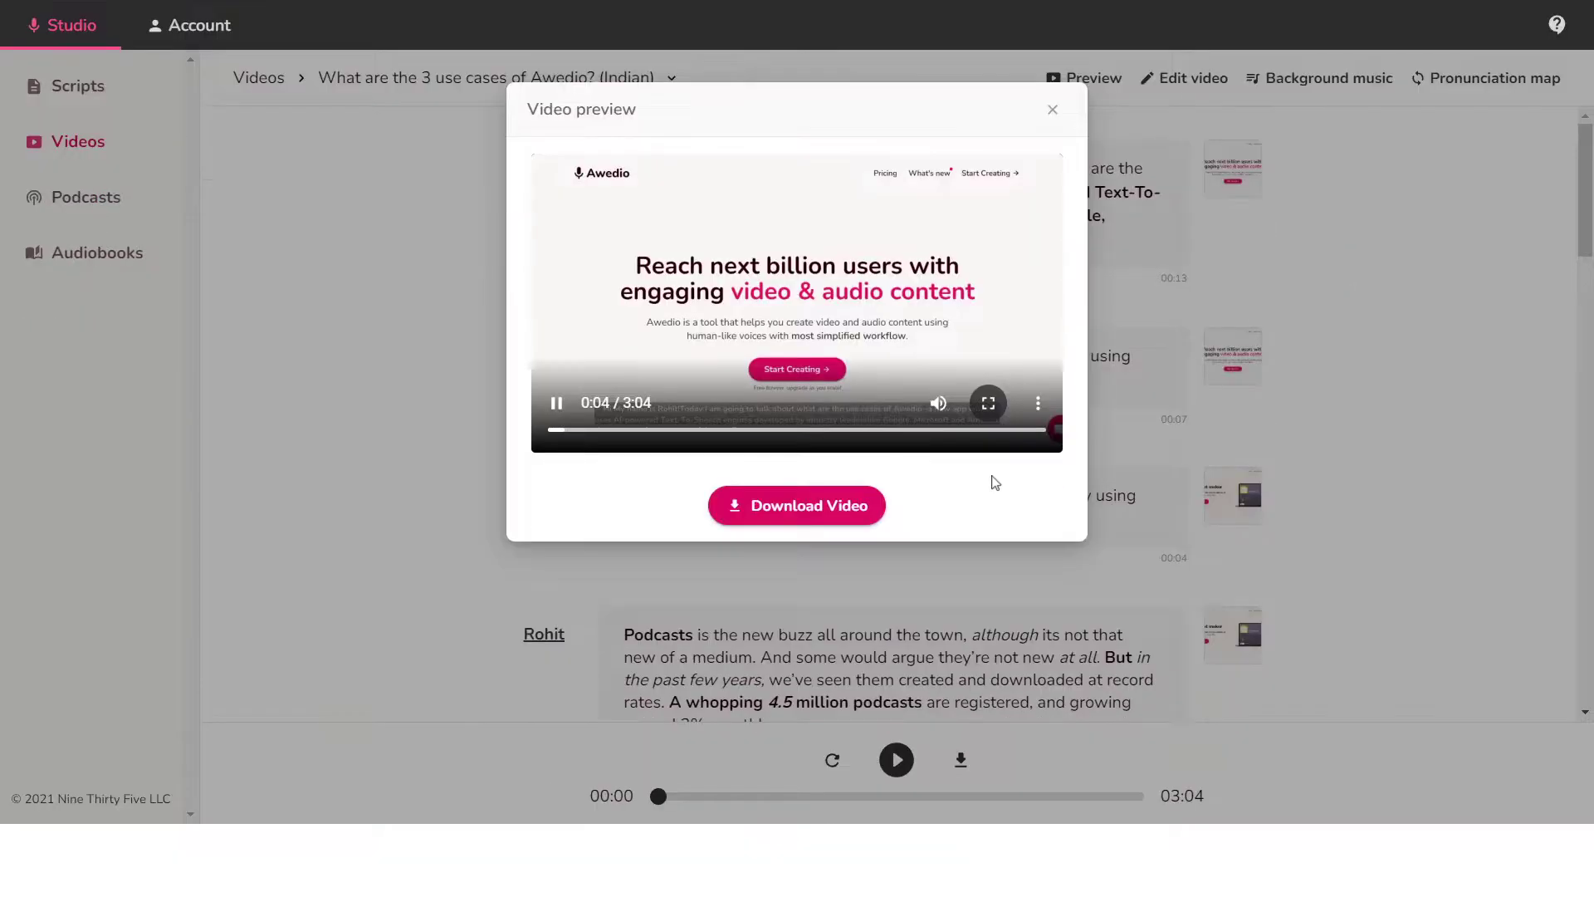
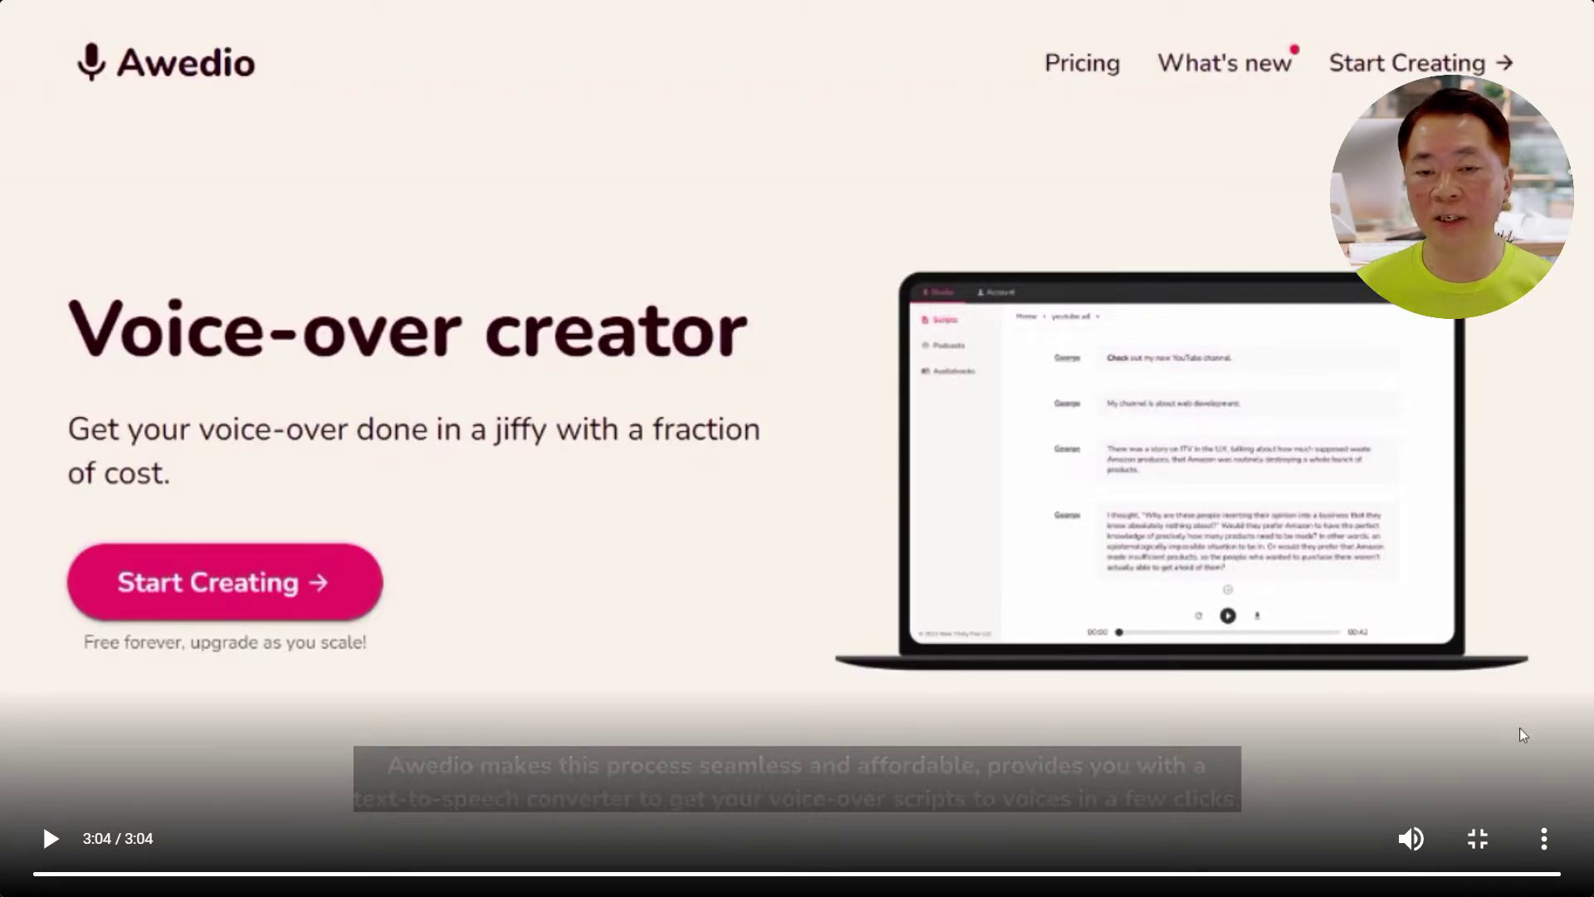
# Leave fullscreen on the finished 3:04 video and close its Video preview dialog
pyautogui.click(1478, 838)
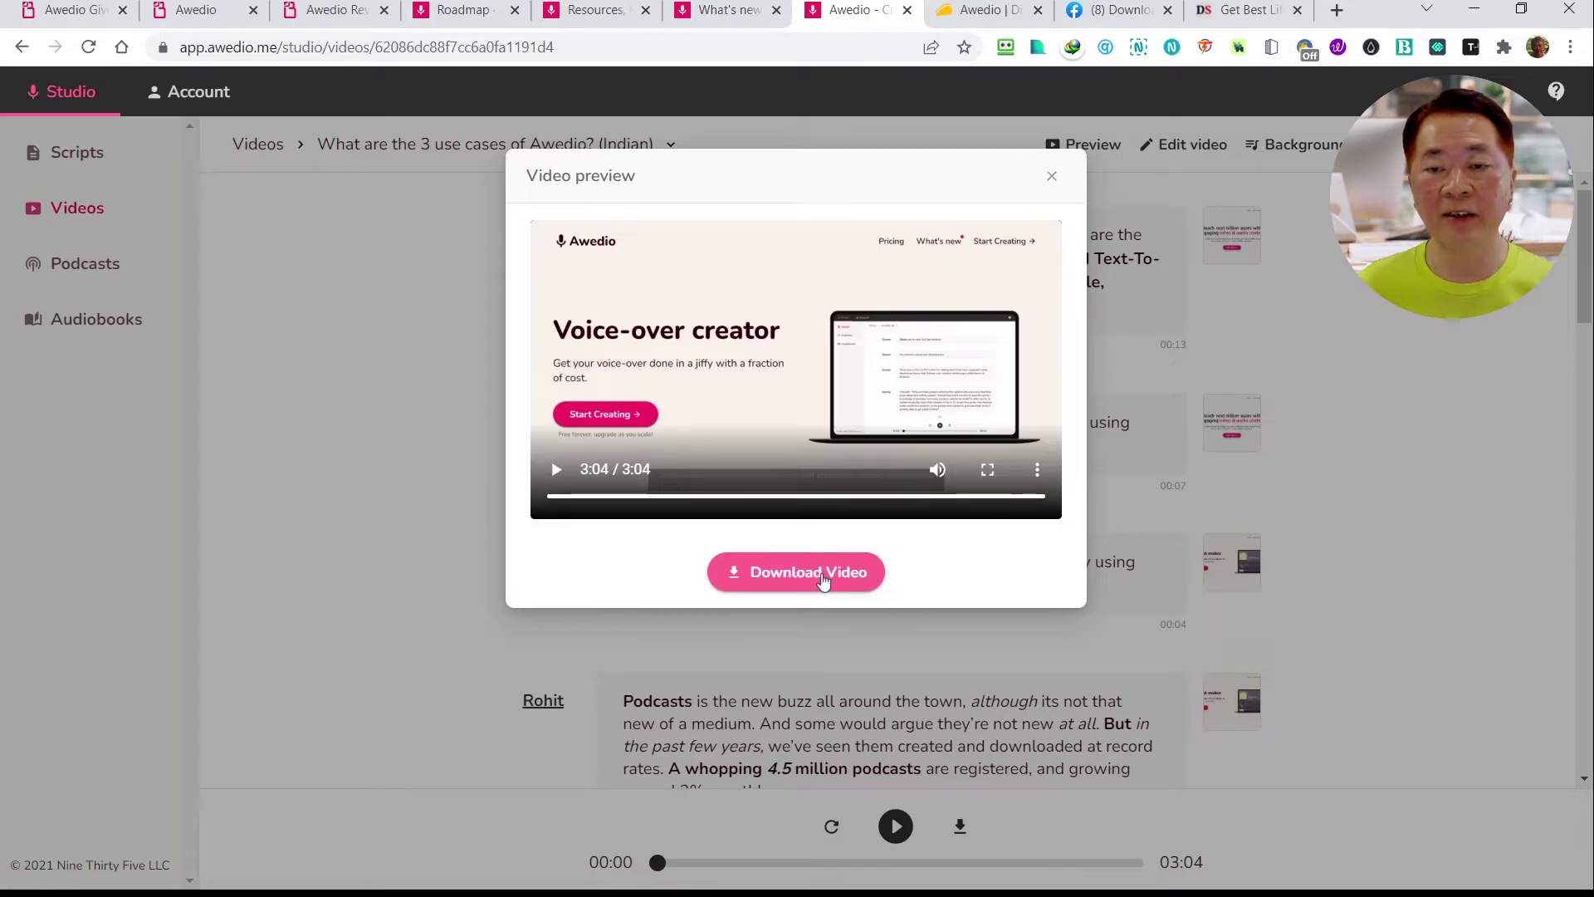
pyautogui.click(1051, 180)
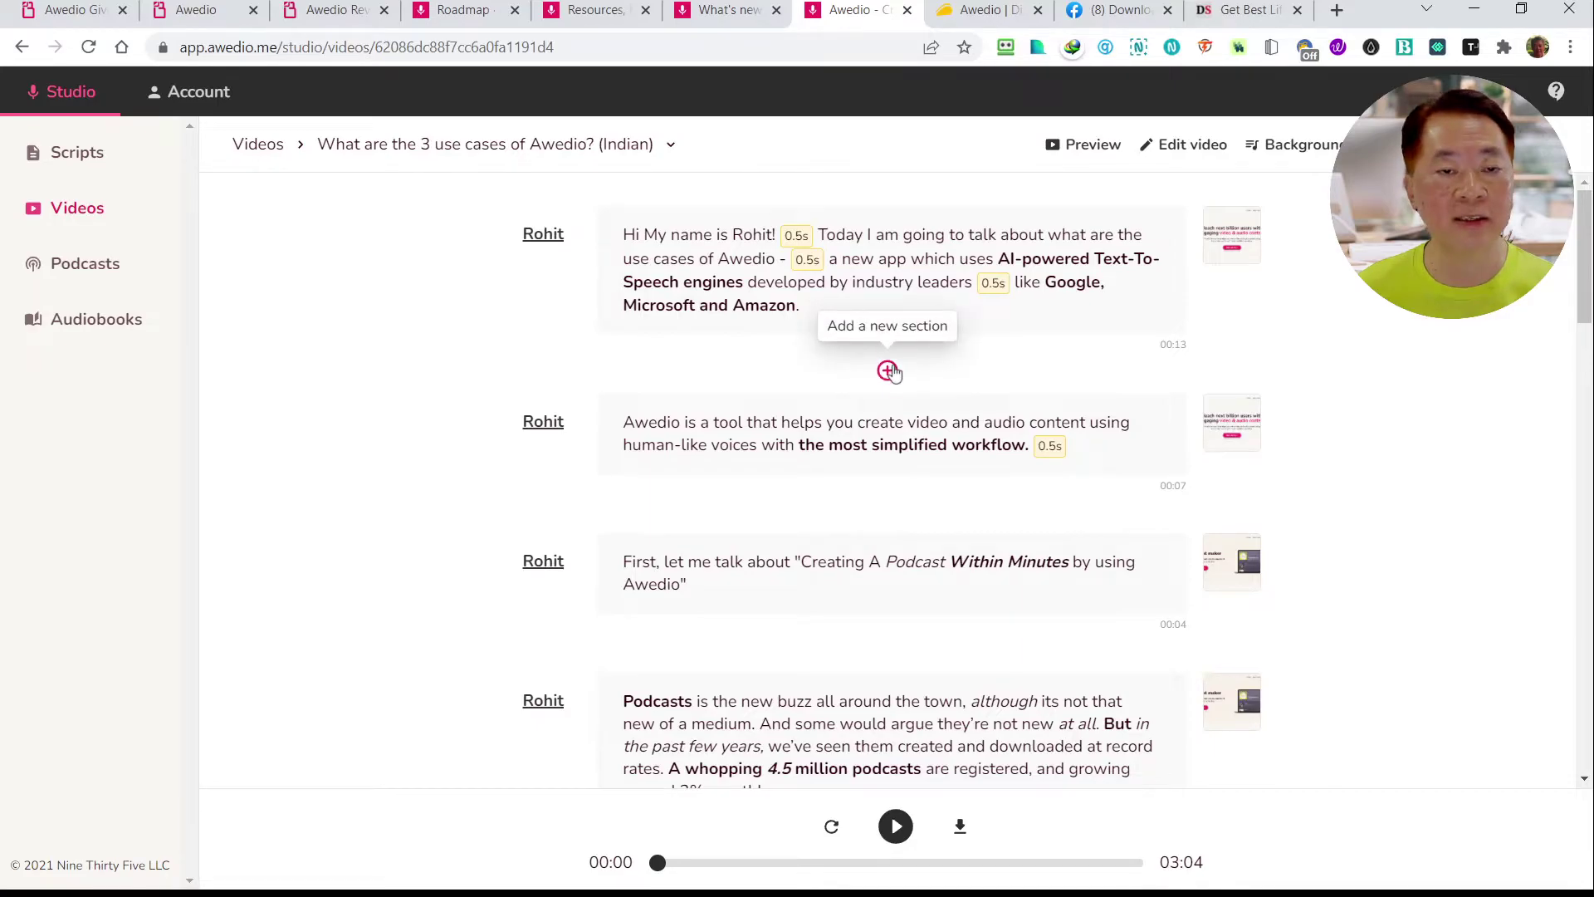
pyautogui.click(889, 372)
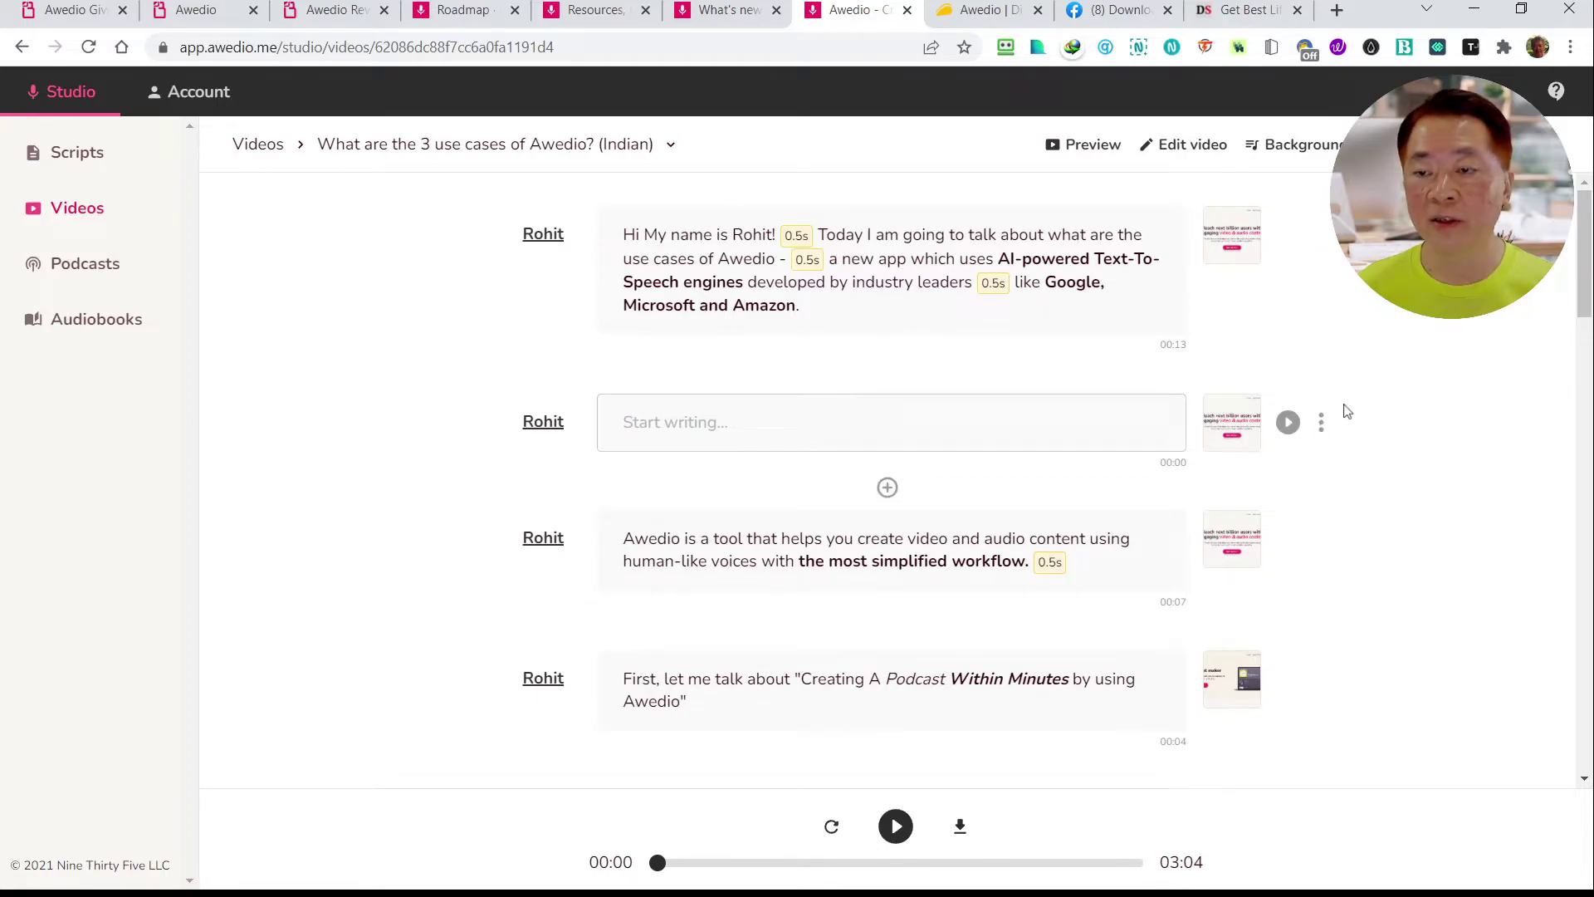
pyautogui.click(1322, 425)
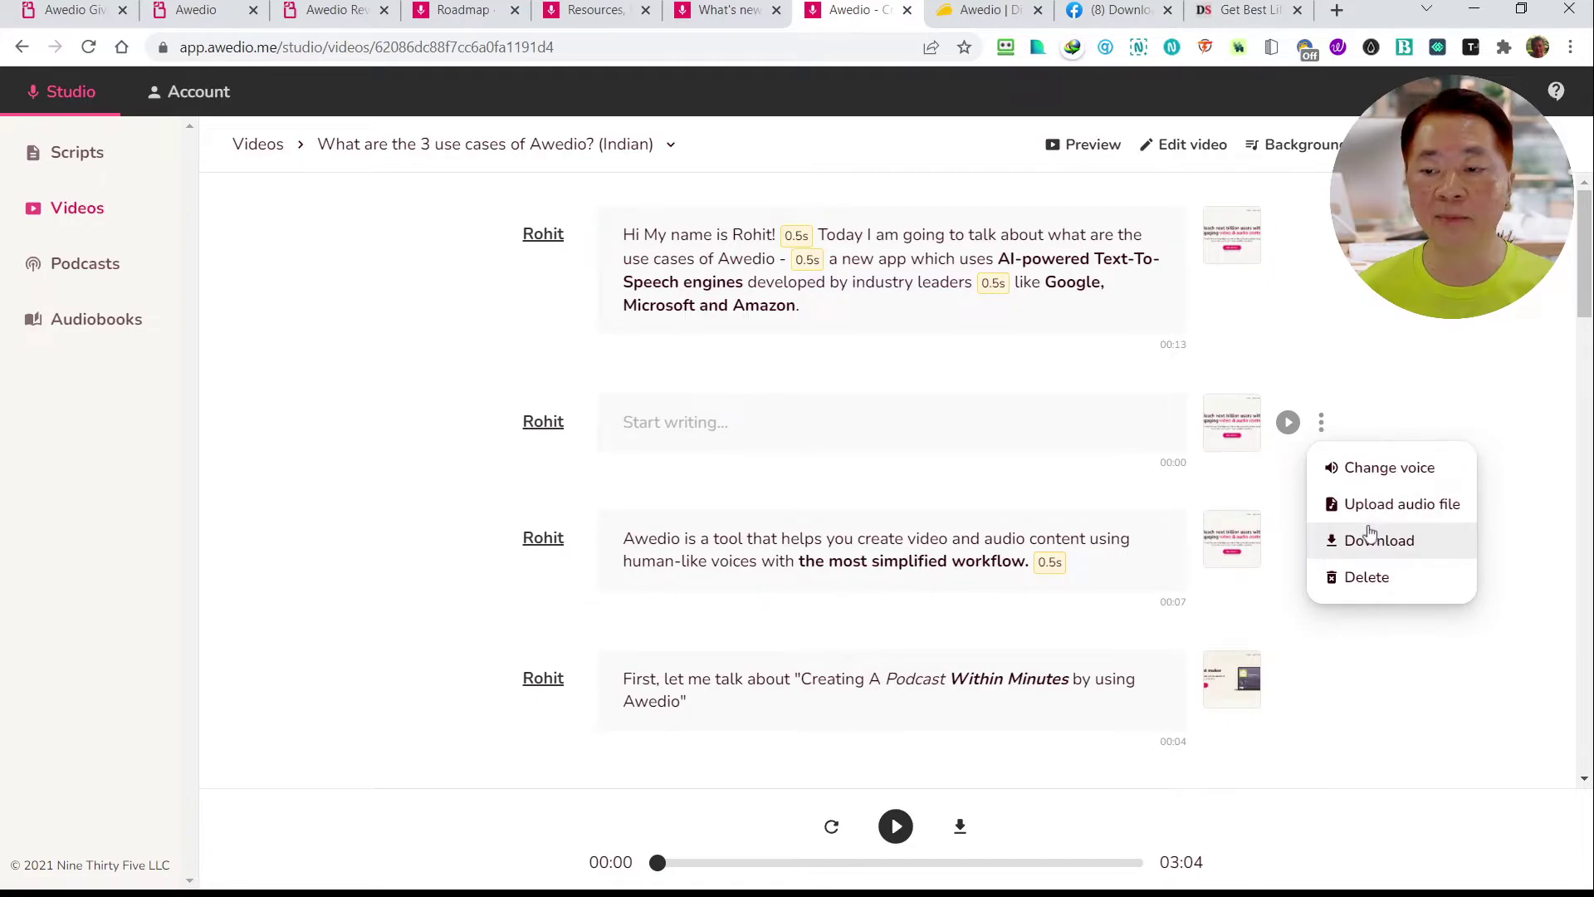
pyautogui.click(1364, 590)
pyautogui.click(890, 163)
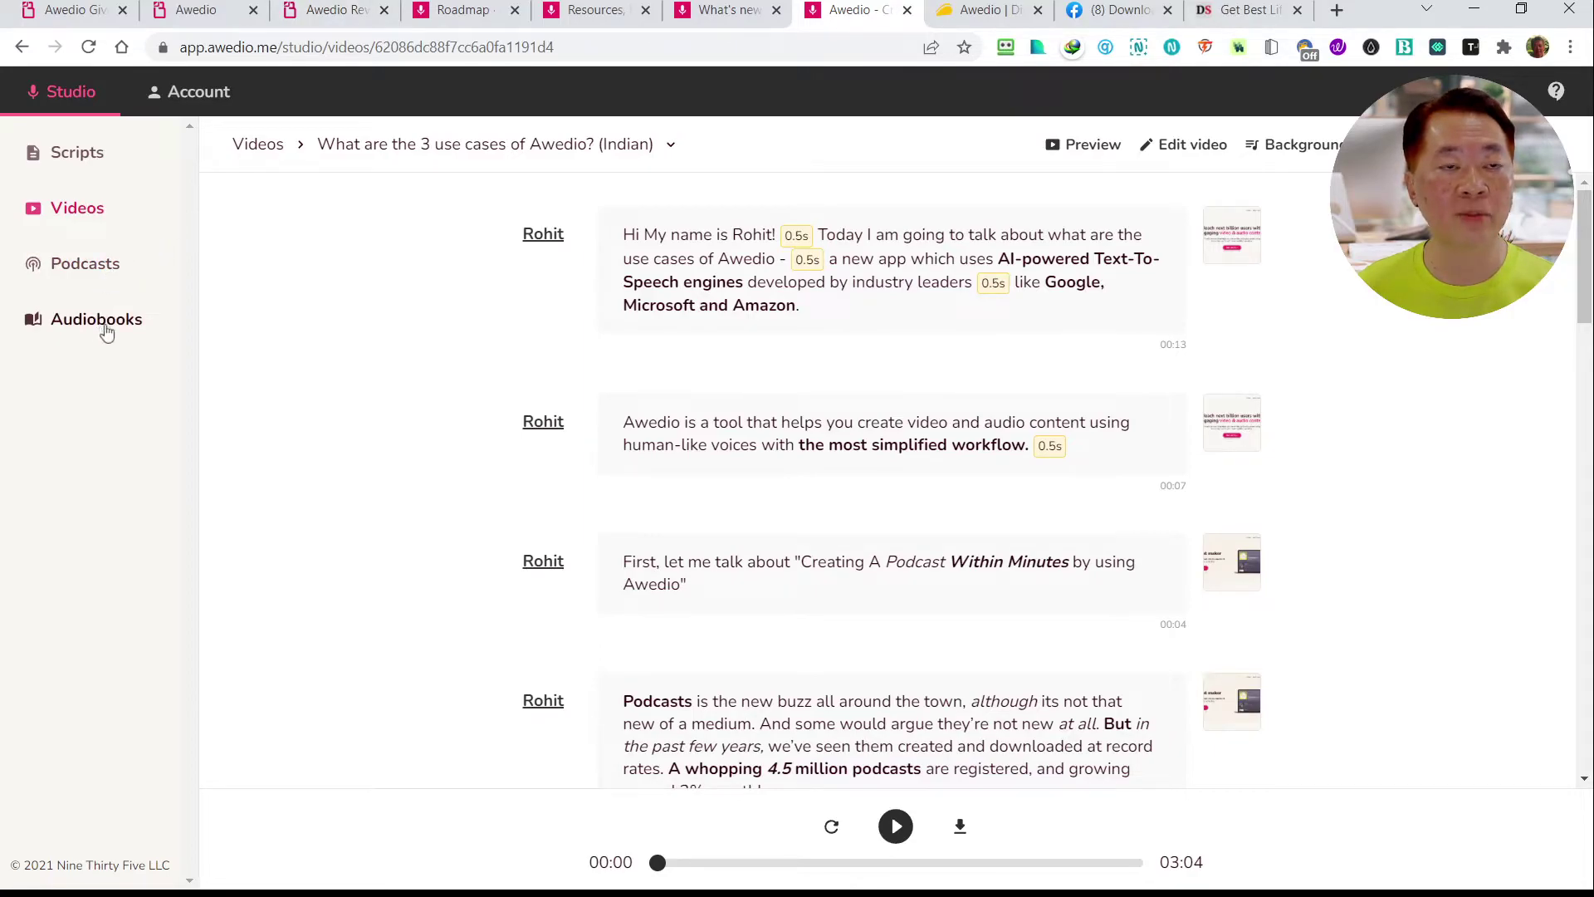
# Read the Awedio Review page down through First Impressions to Pros, then return to the studio
pyautogui.click(329, 17)
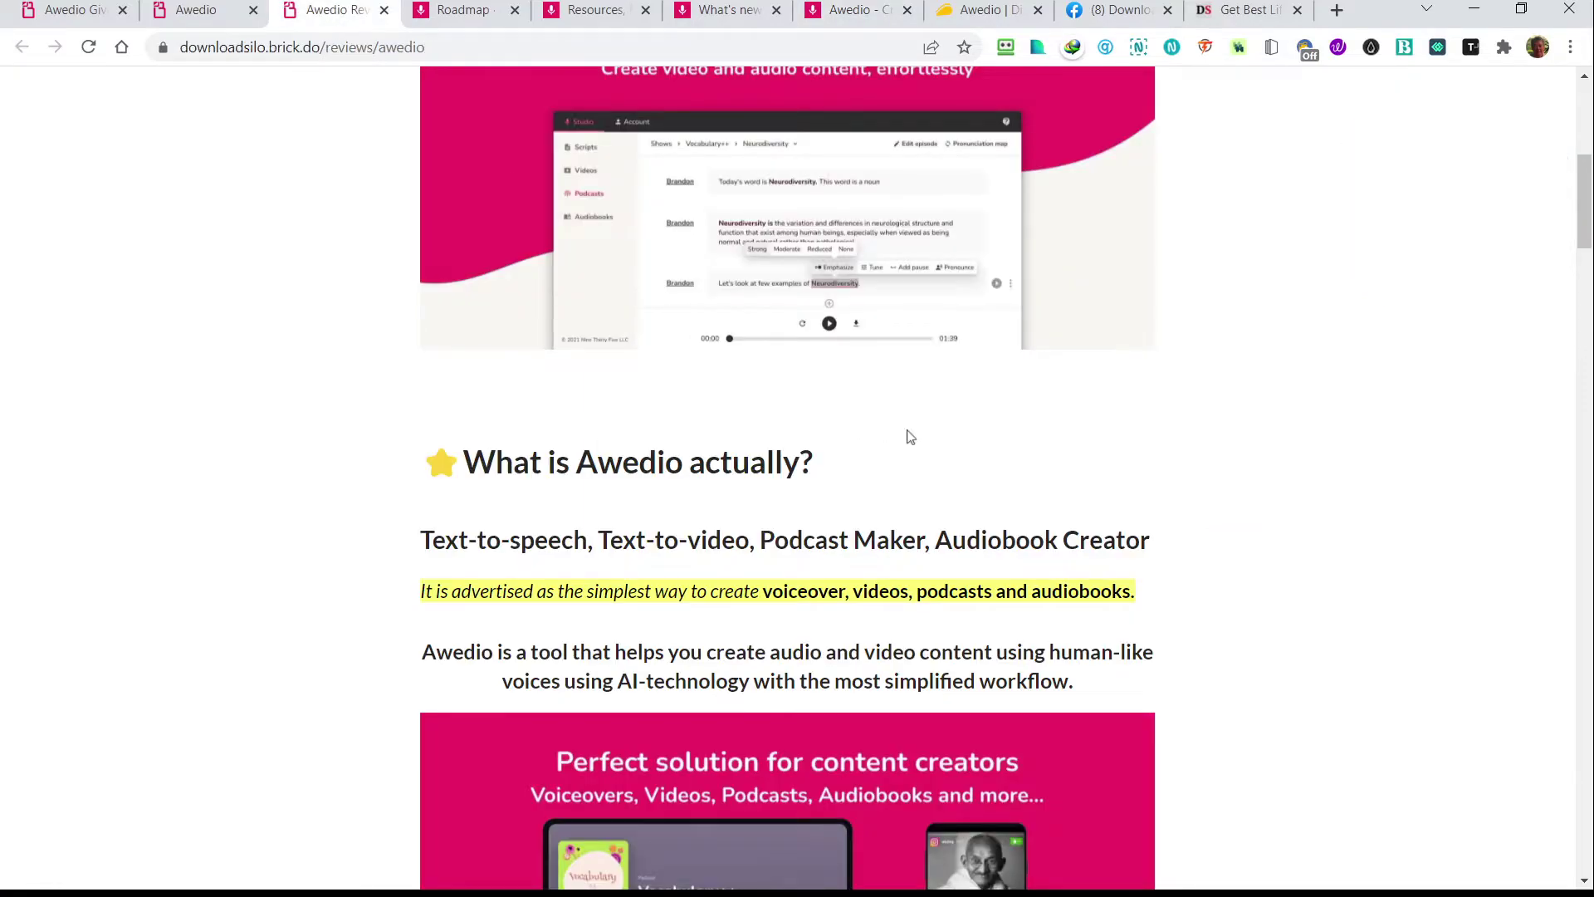
pyautogui.scroll(-6, 911, 438)
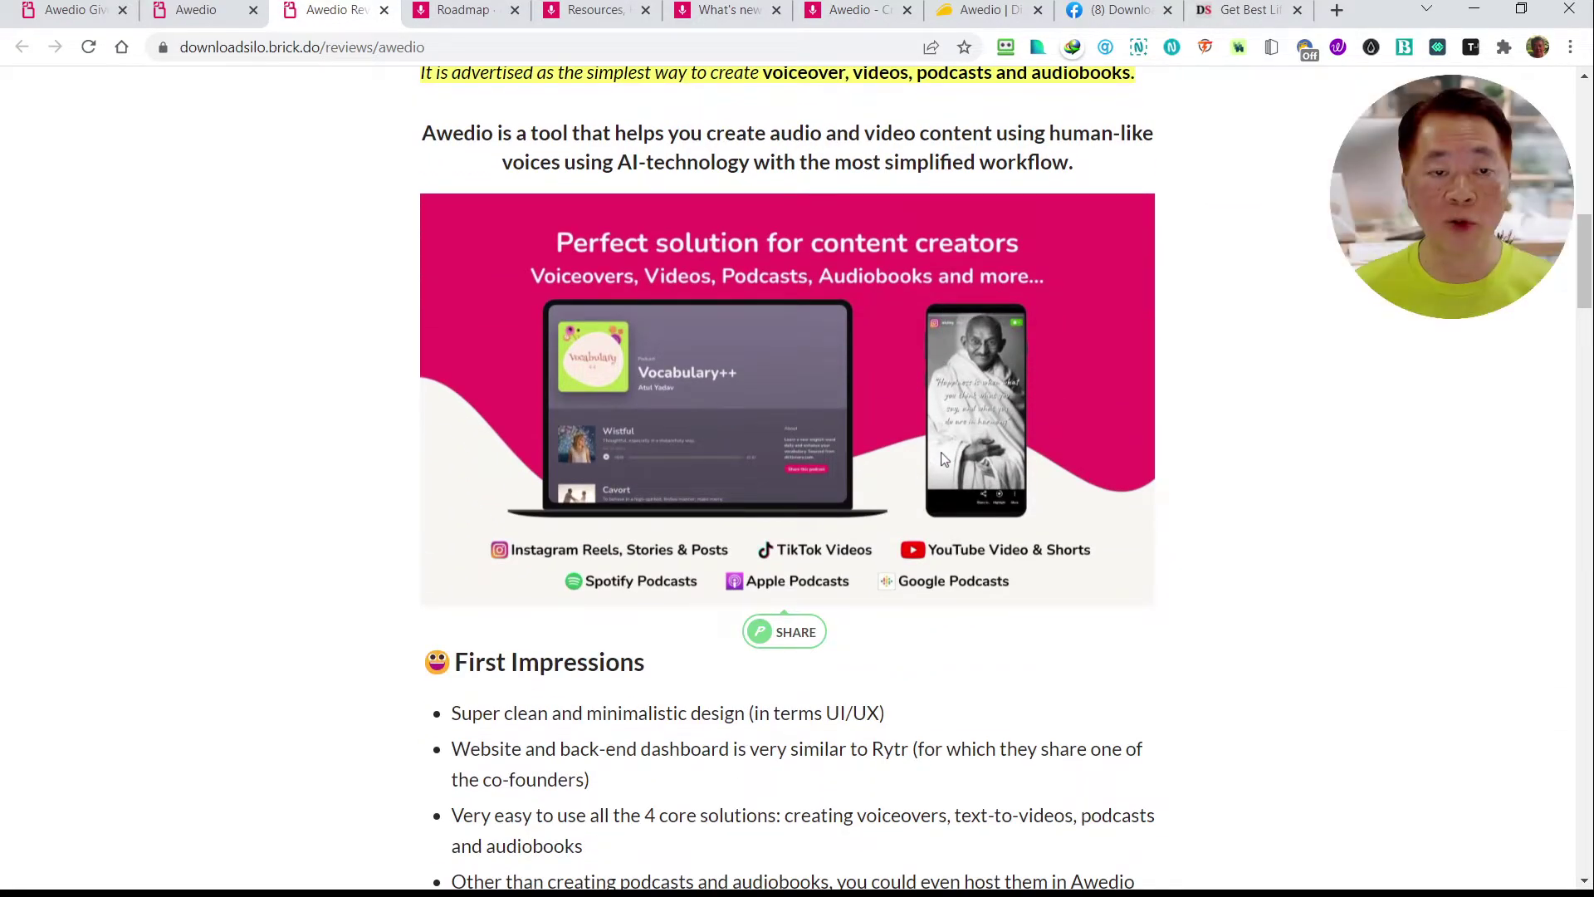
pyautogui.scroll(-10, 1173, 510)
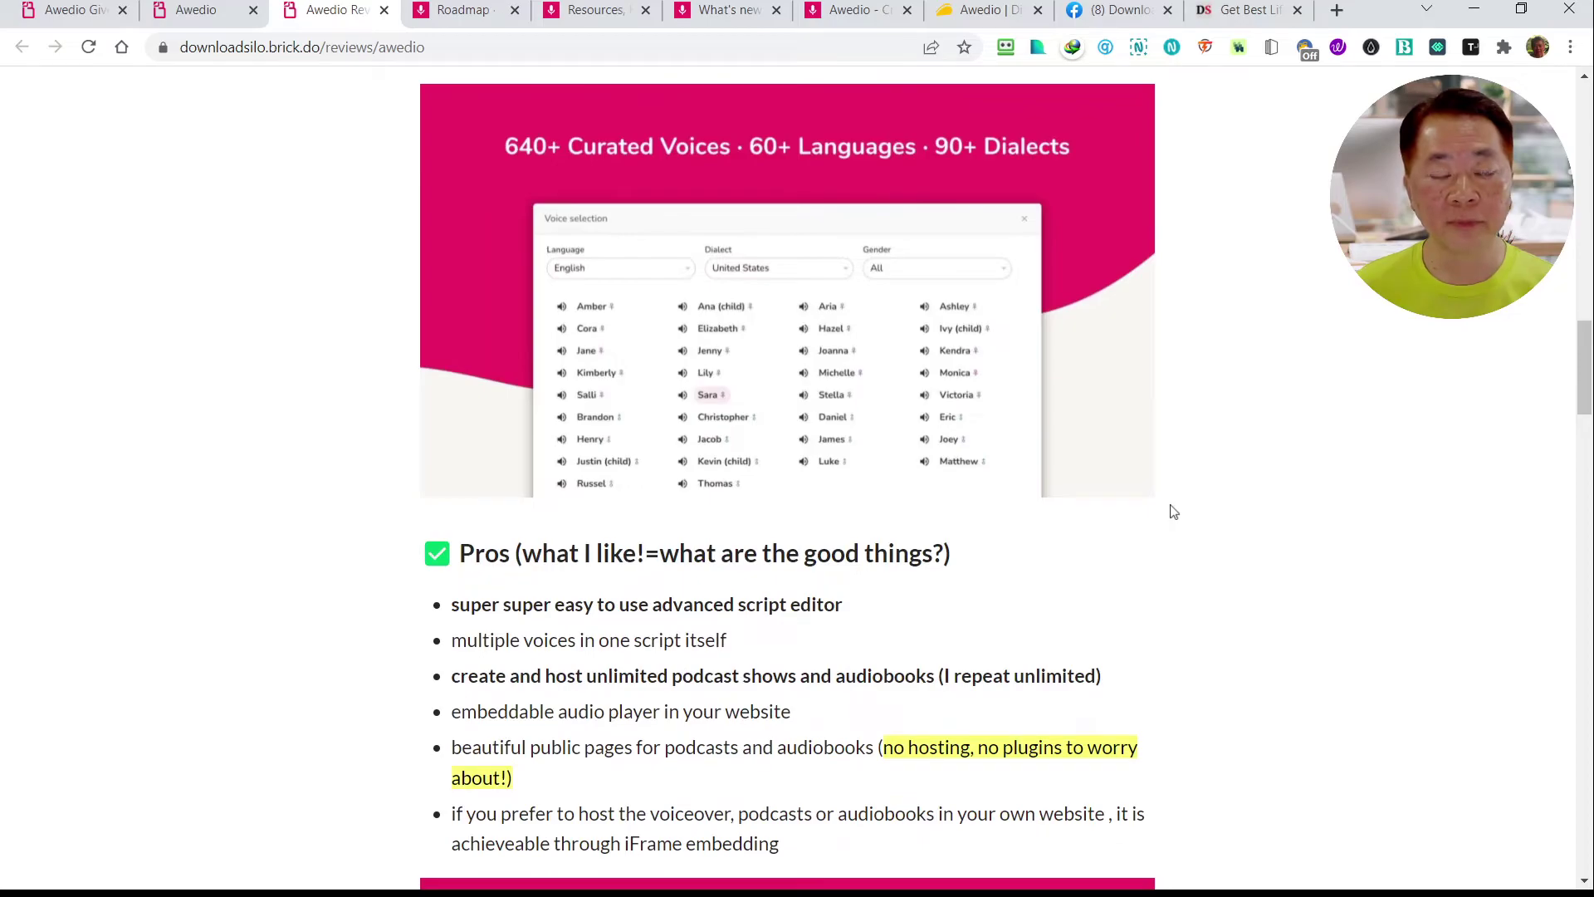
pyautogui.scroll(7, 1173, 511)
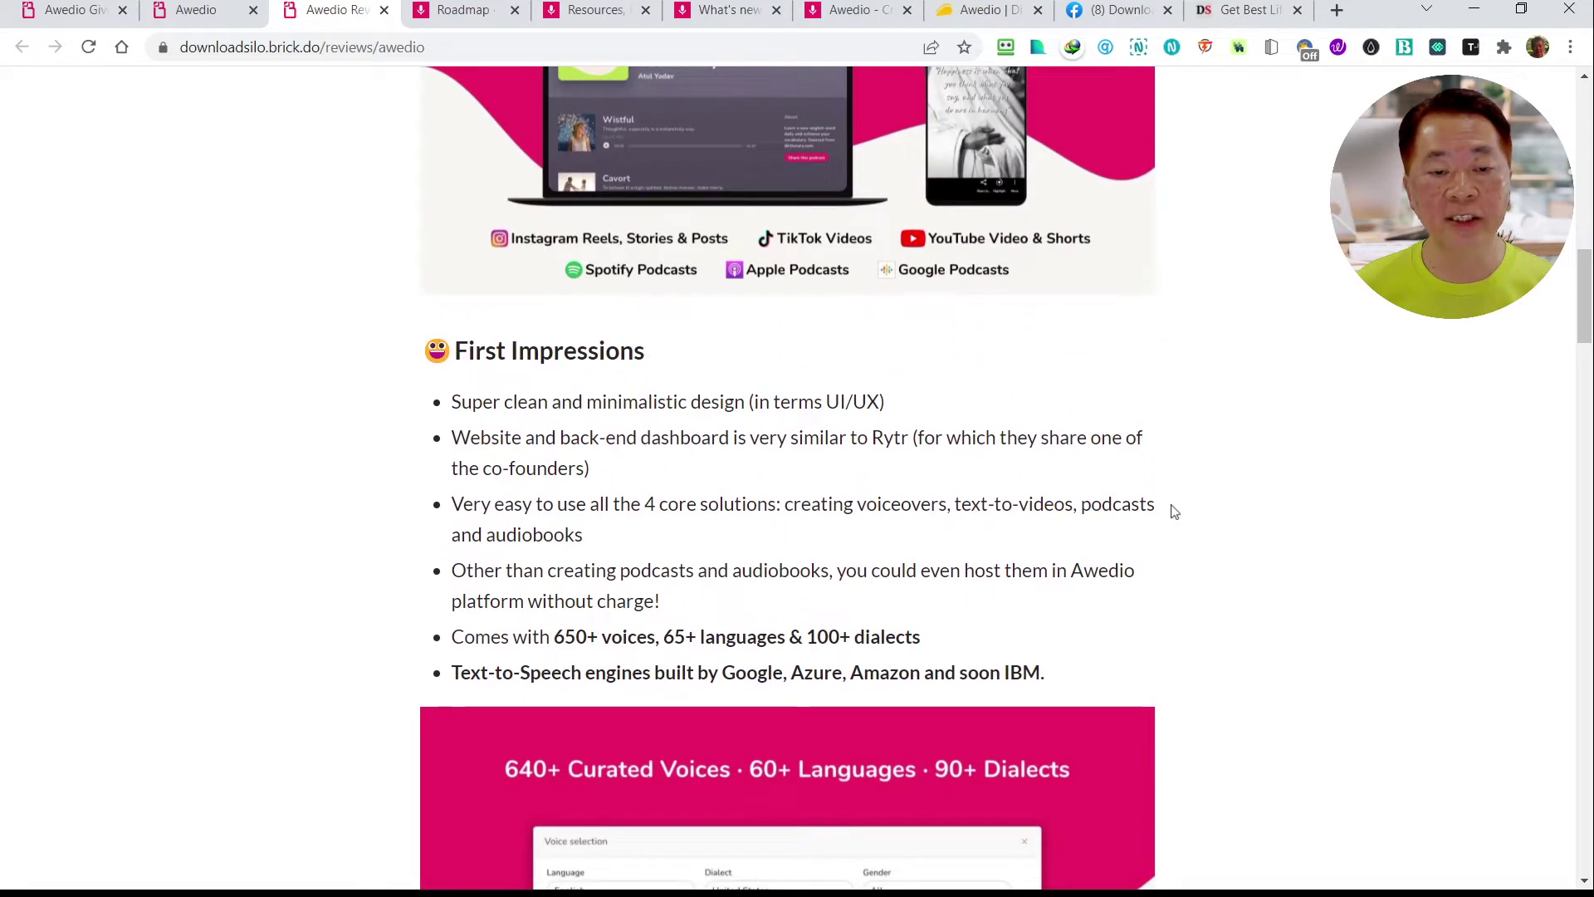
pyautogui.scroll(-7, 845, 538)
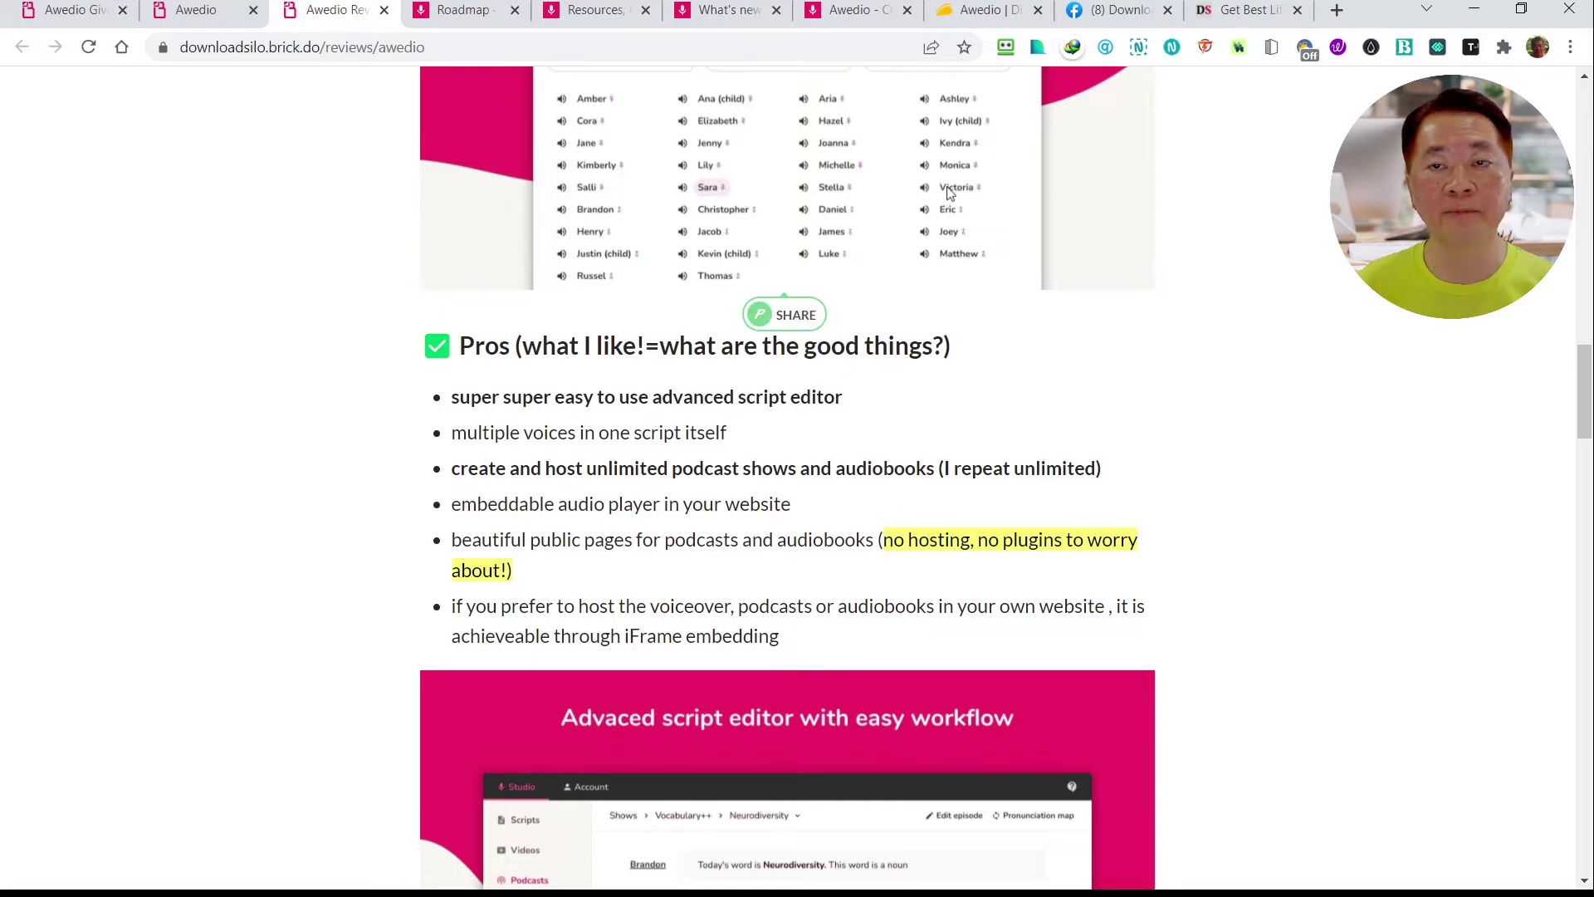
pyautogui.click(862, 10)
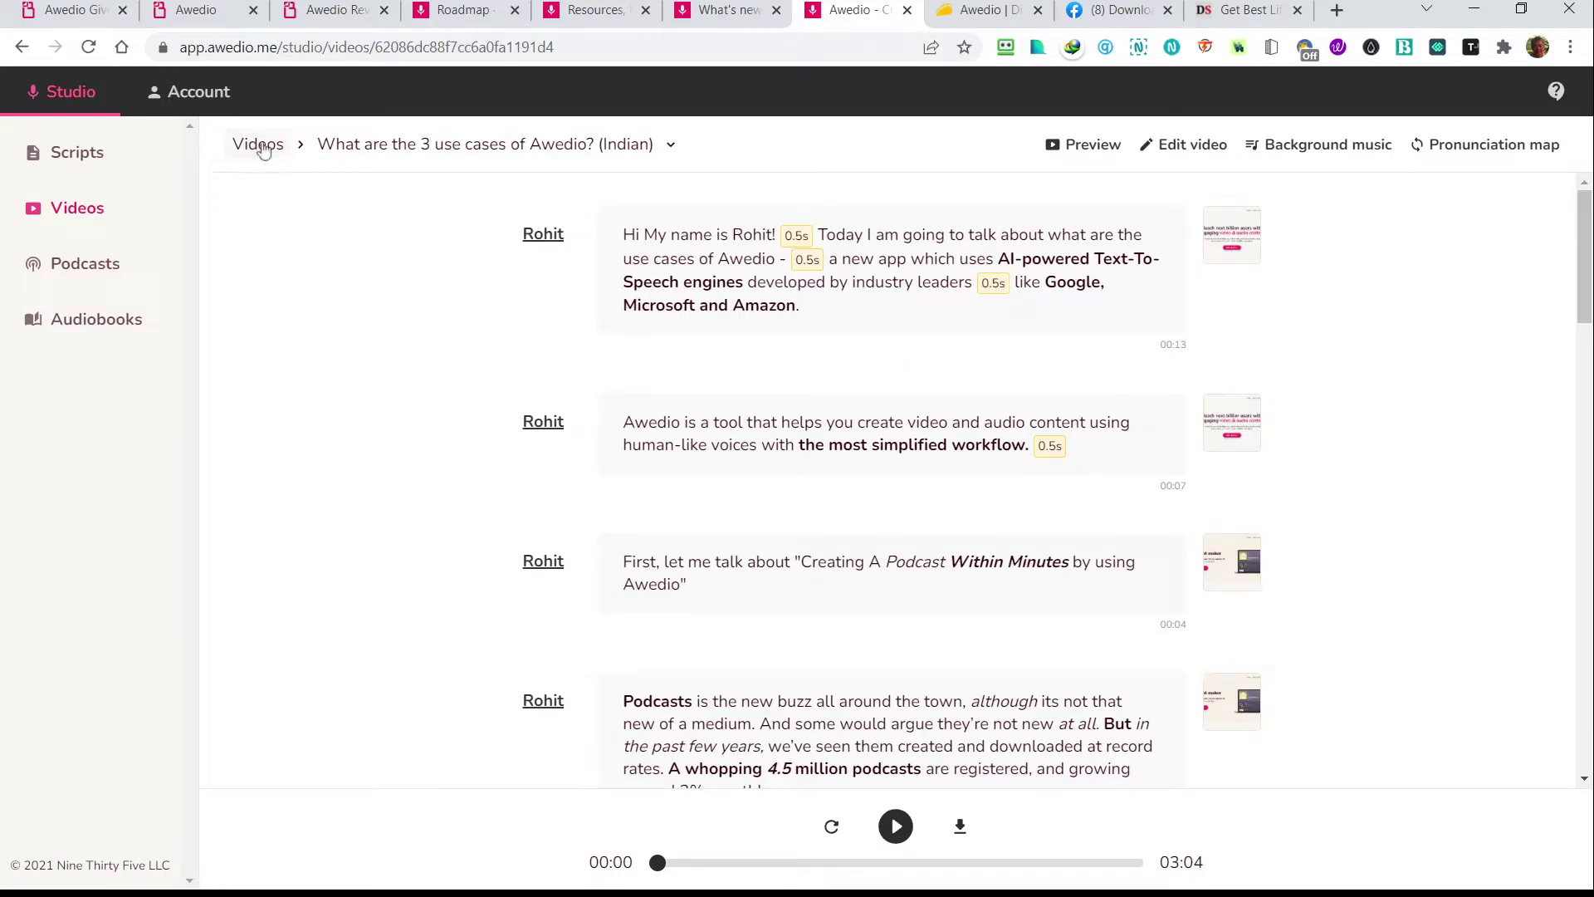
# Browse the Scripts list and Testing folder options, then Videos, and land on Podcasts shows
pyautogui.click(79, 155)
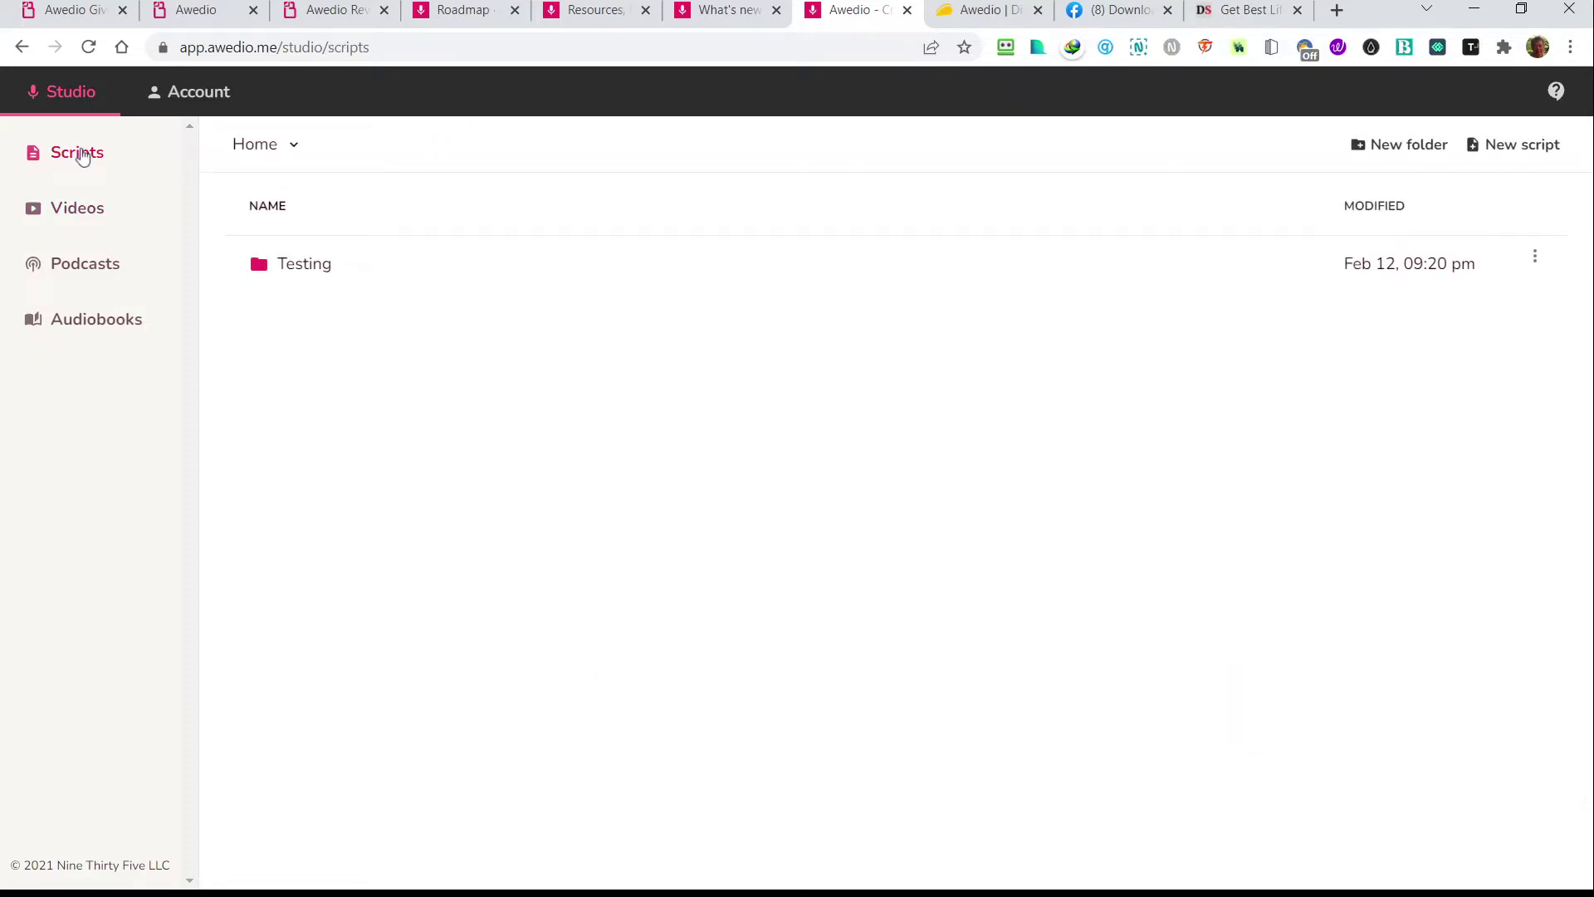
pyautogui.click(1534, 259)
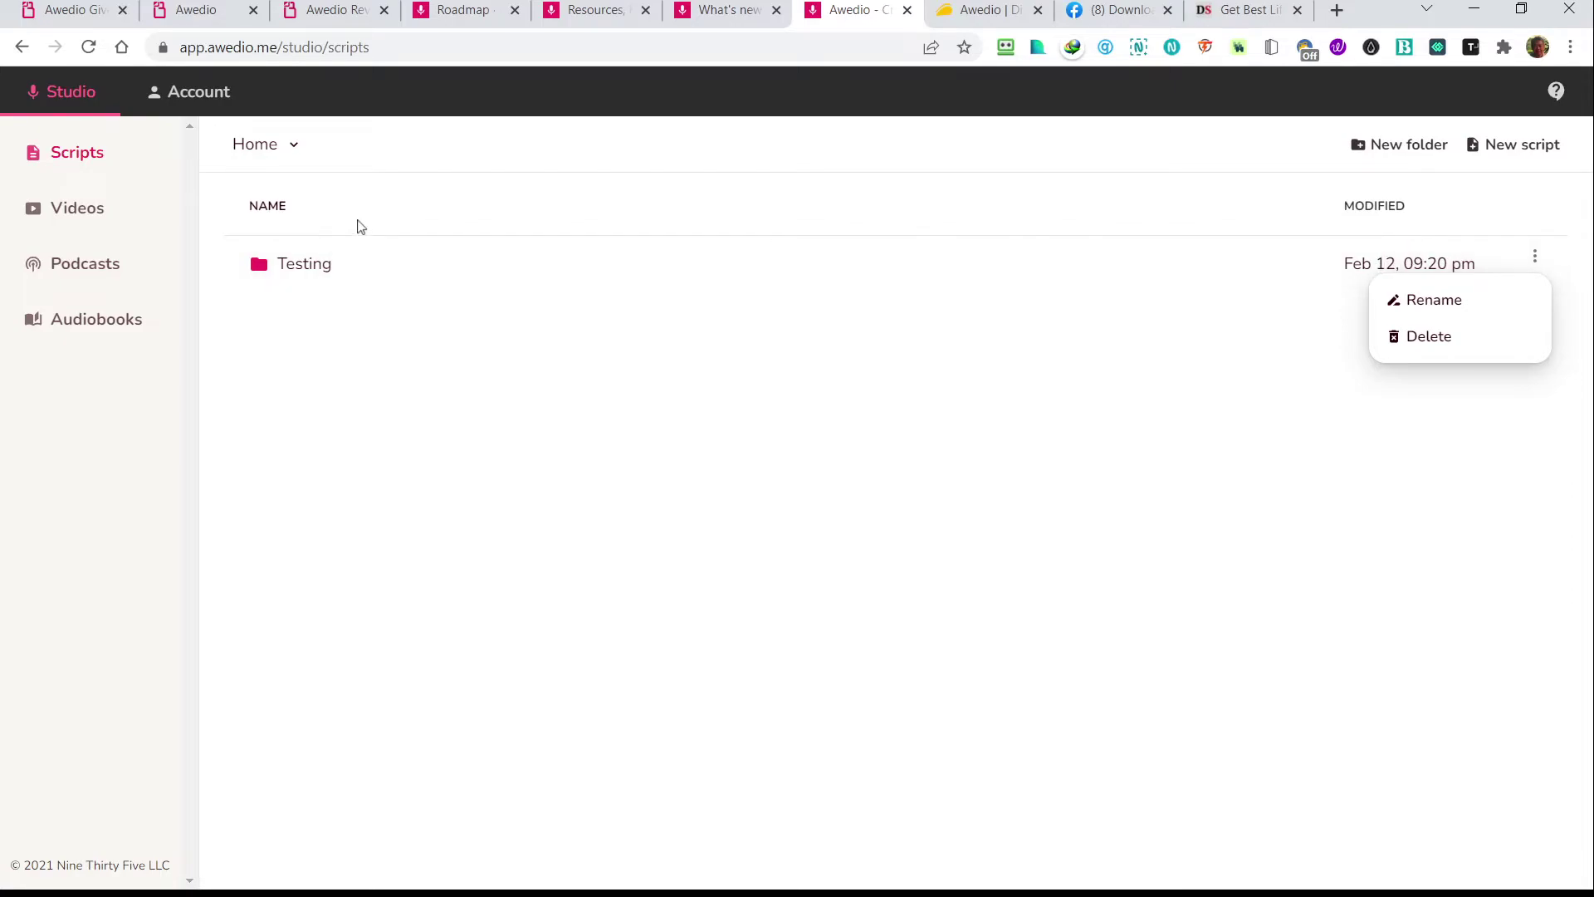
pyautogui.click(77, 209)
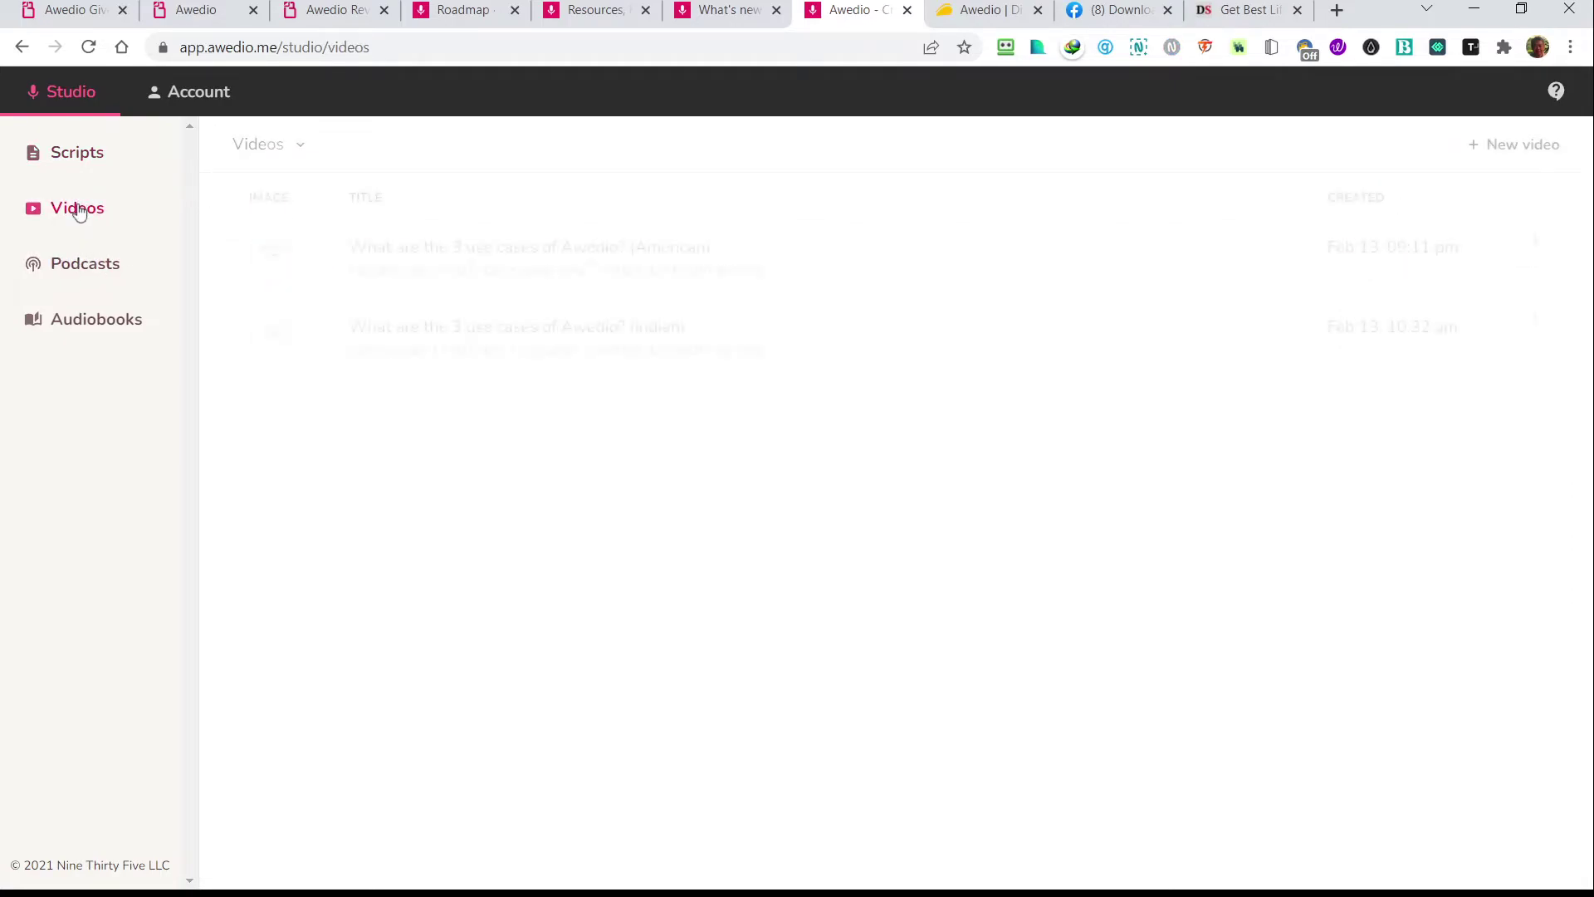
pyautogui.click(106, 266)
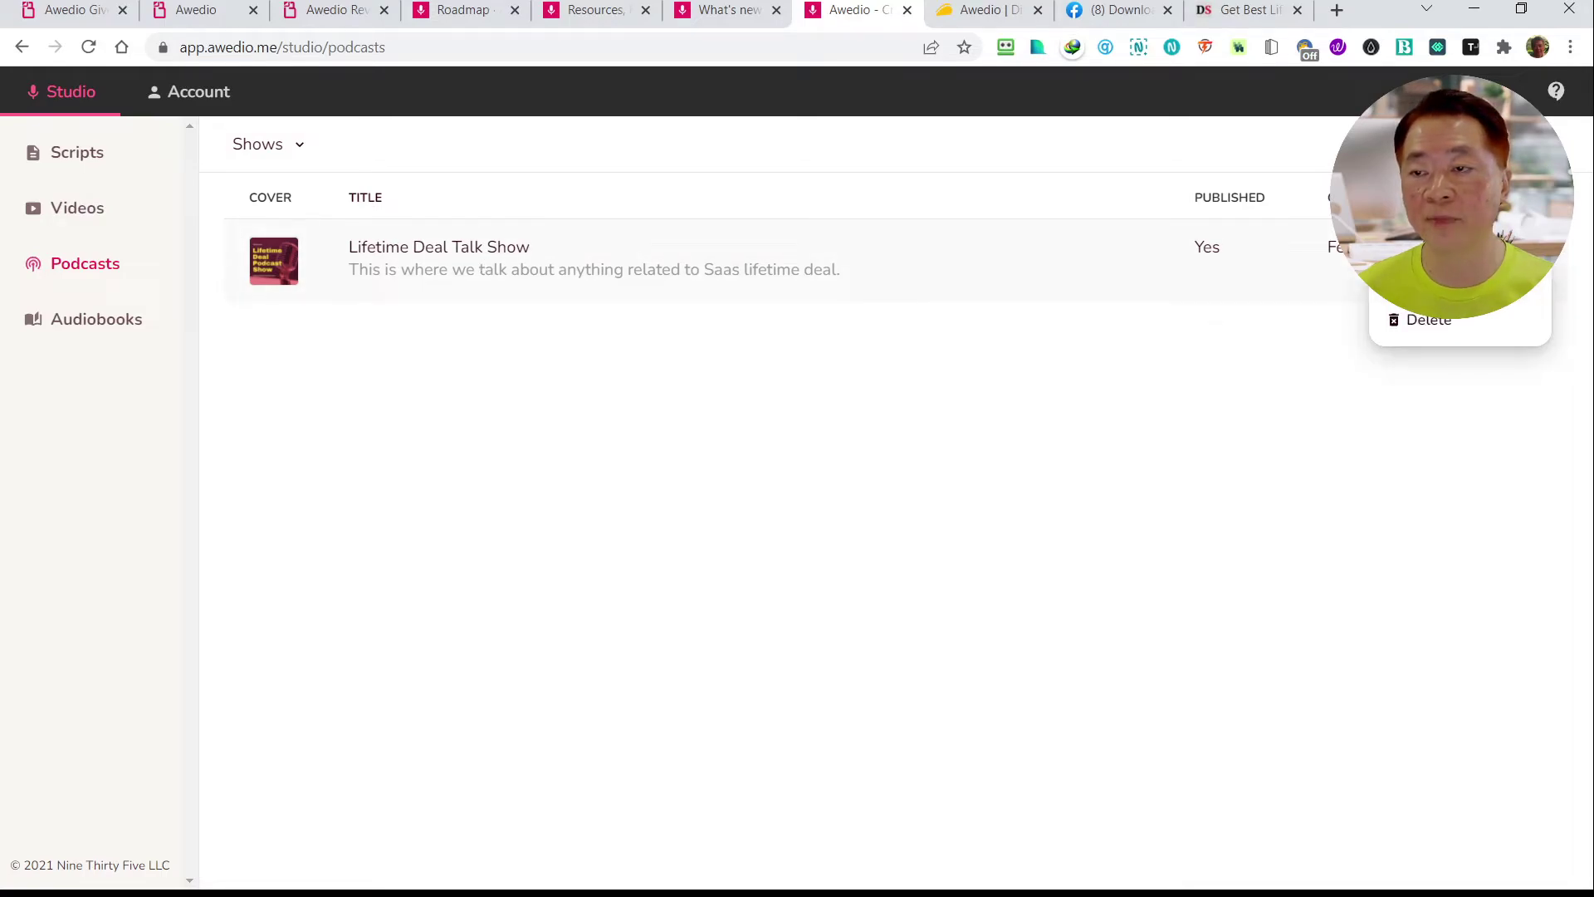
# Open the Lifetime Deal Talk Show from the Shows list
pyautogui.click(429, 272)
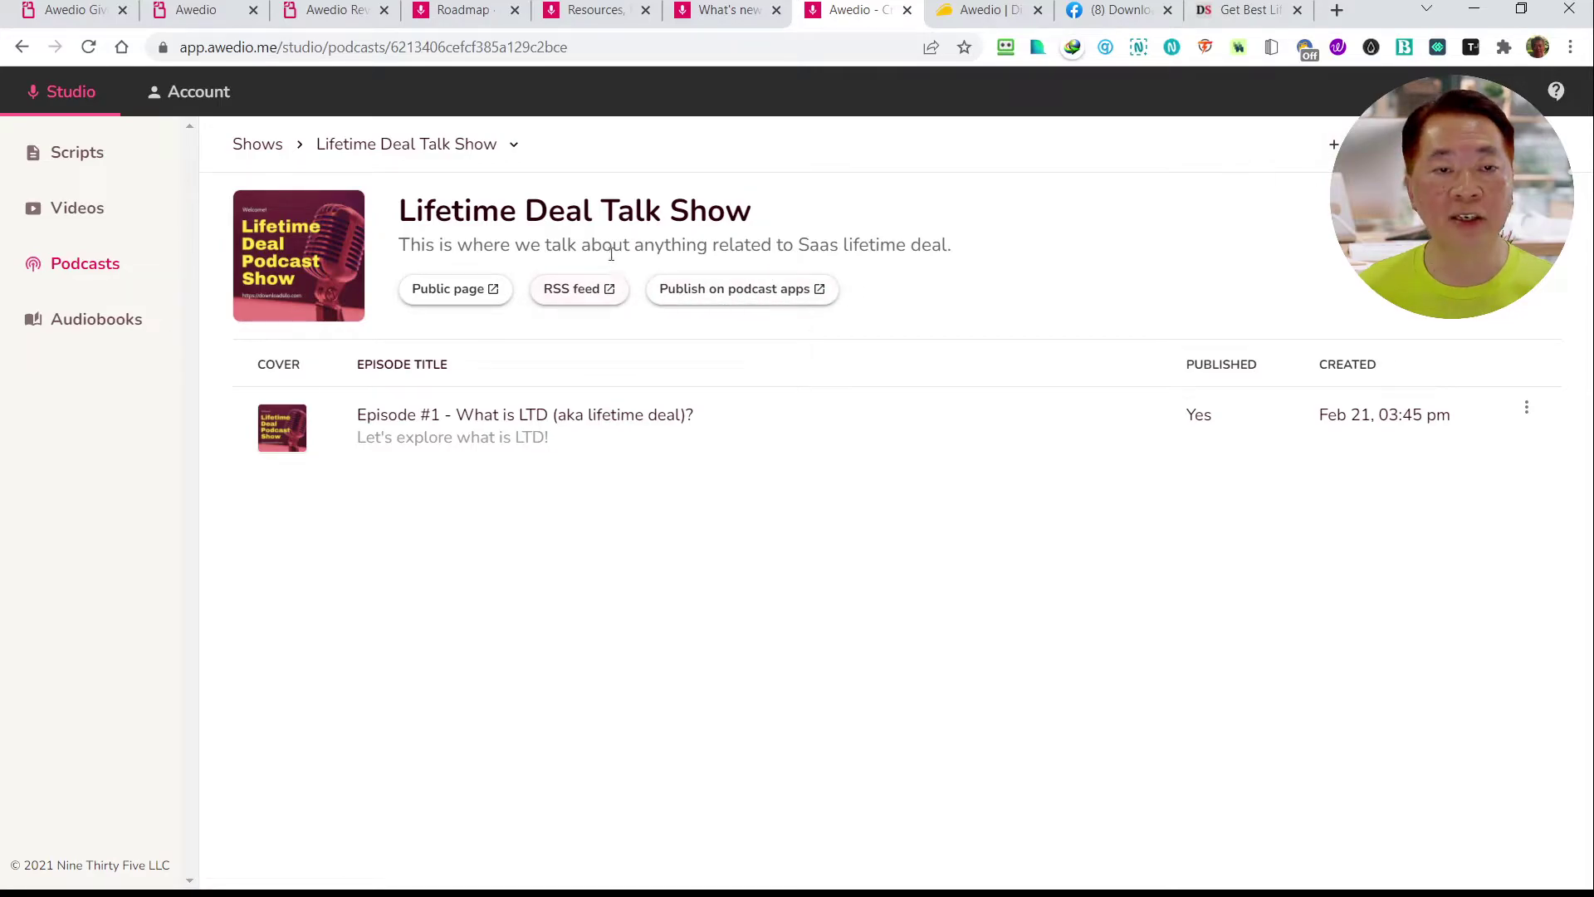
# Open the Lifetime Deal Talk Show's public podcast page
pyautogui.click(494, 290)
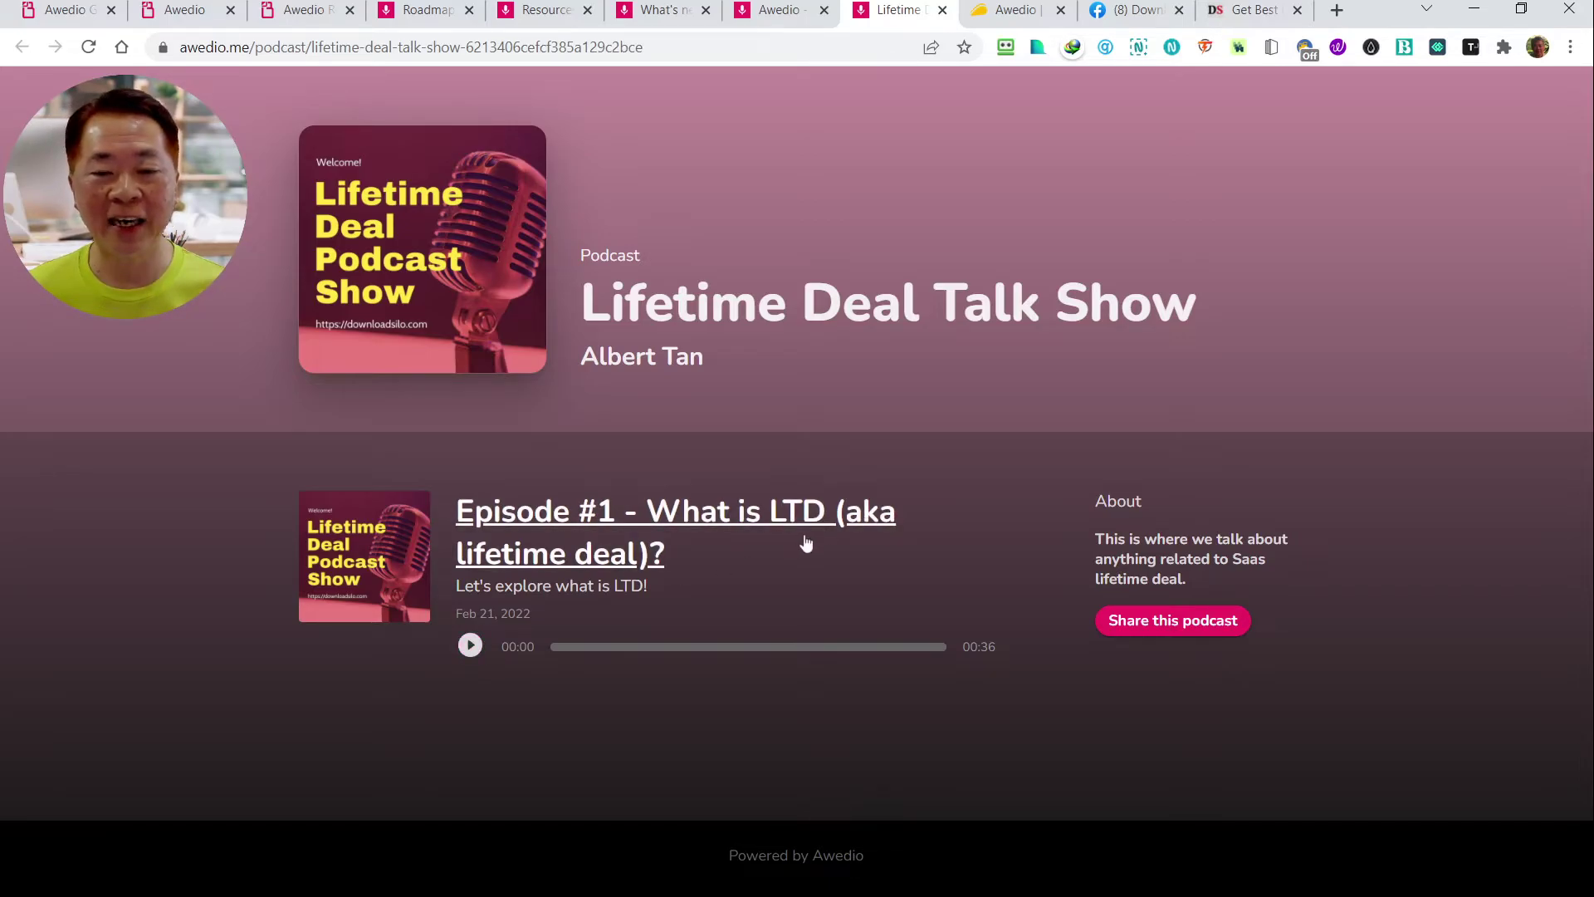
# Play the 00:36 Episode #1 on the public page, then return to the studio show page
pyautogui.click(471, 646)
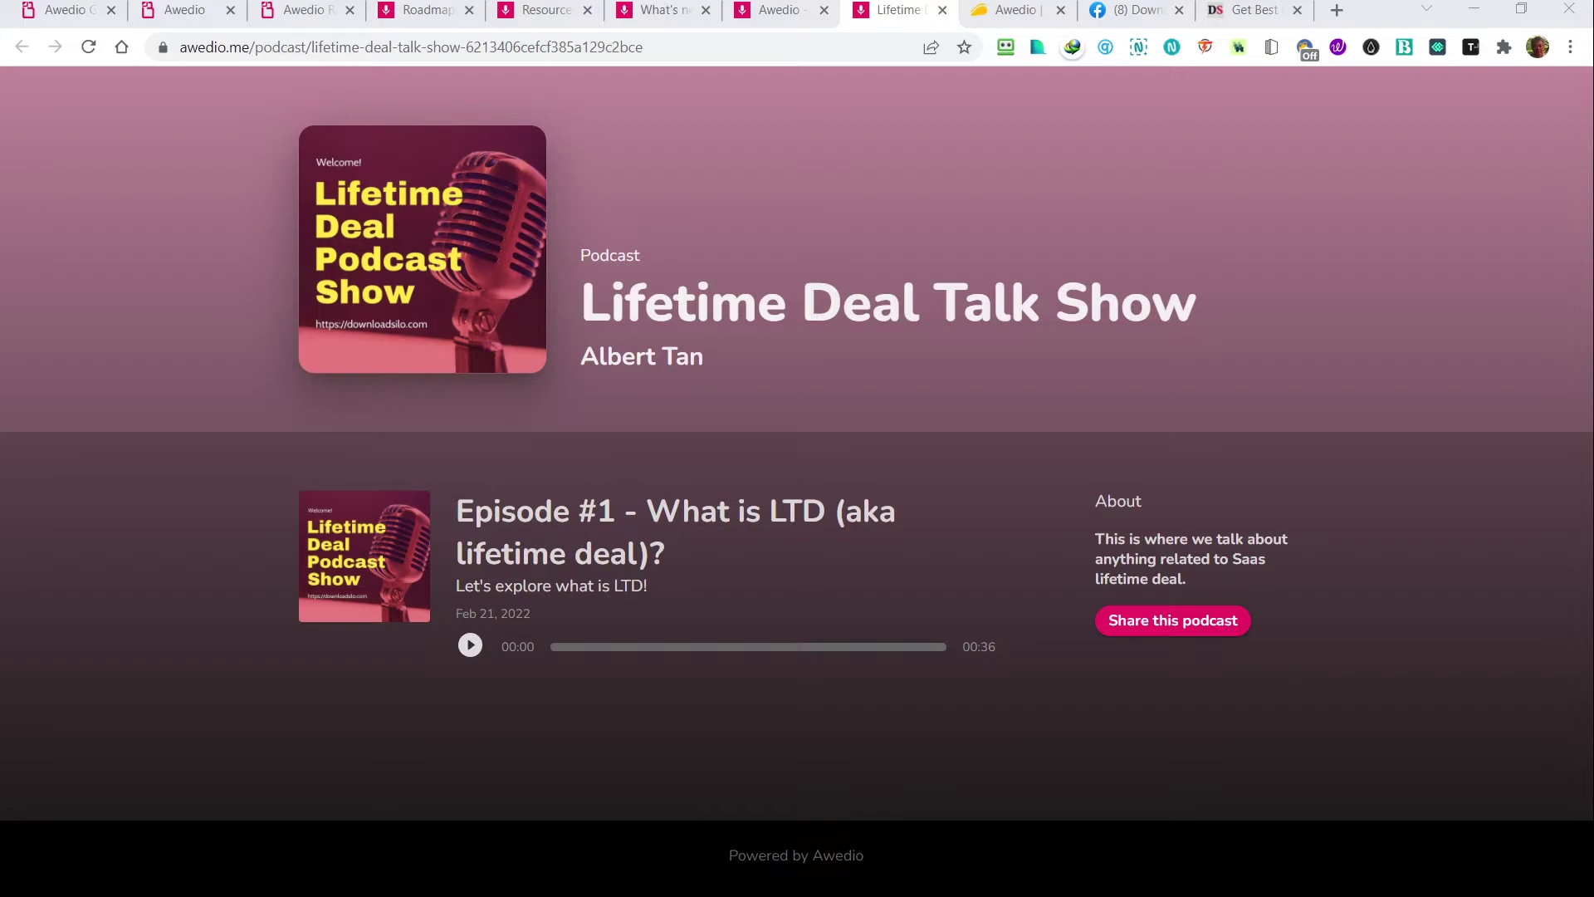
pyautogui.click(793, 21)
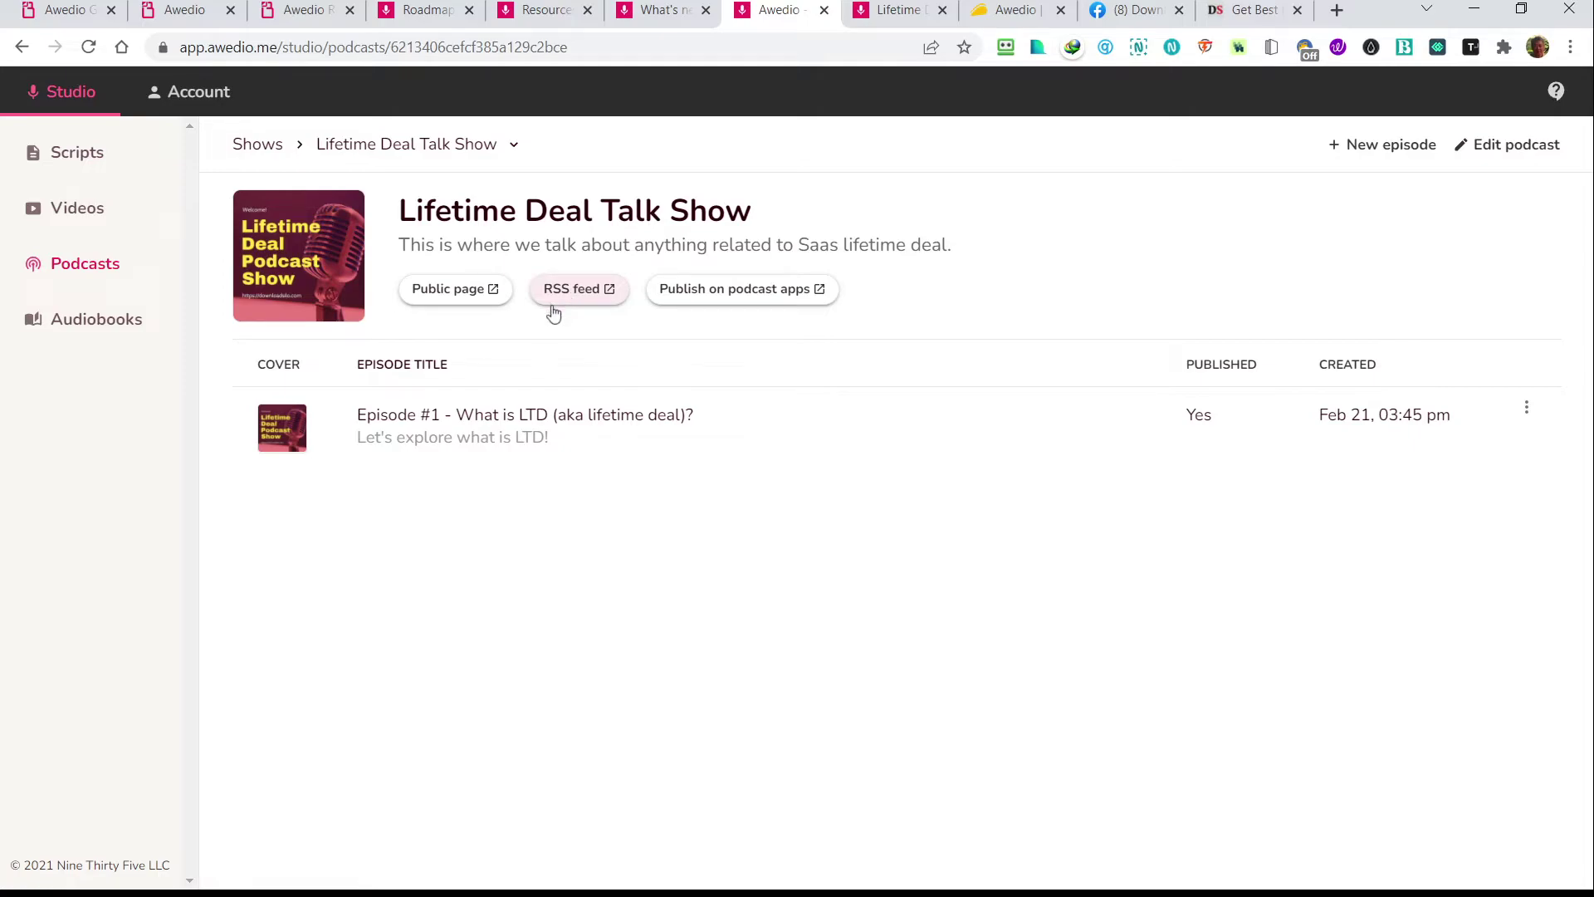
# Open the 'Publish on podcast apps' guide for Spotify, Apple and Google Podcasts
pyautogui.click(784, 297)
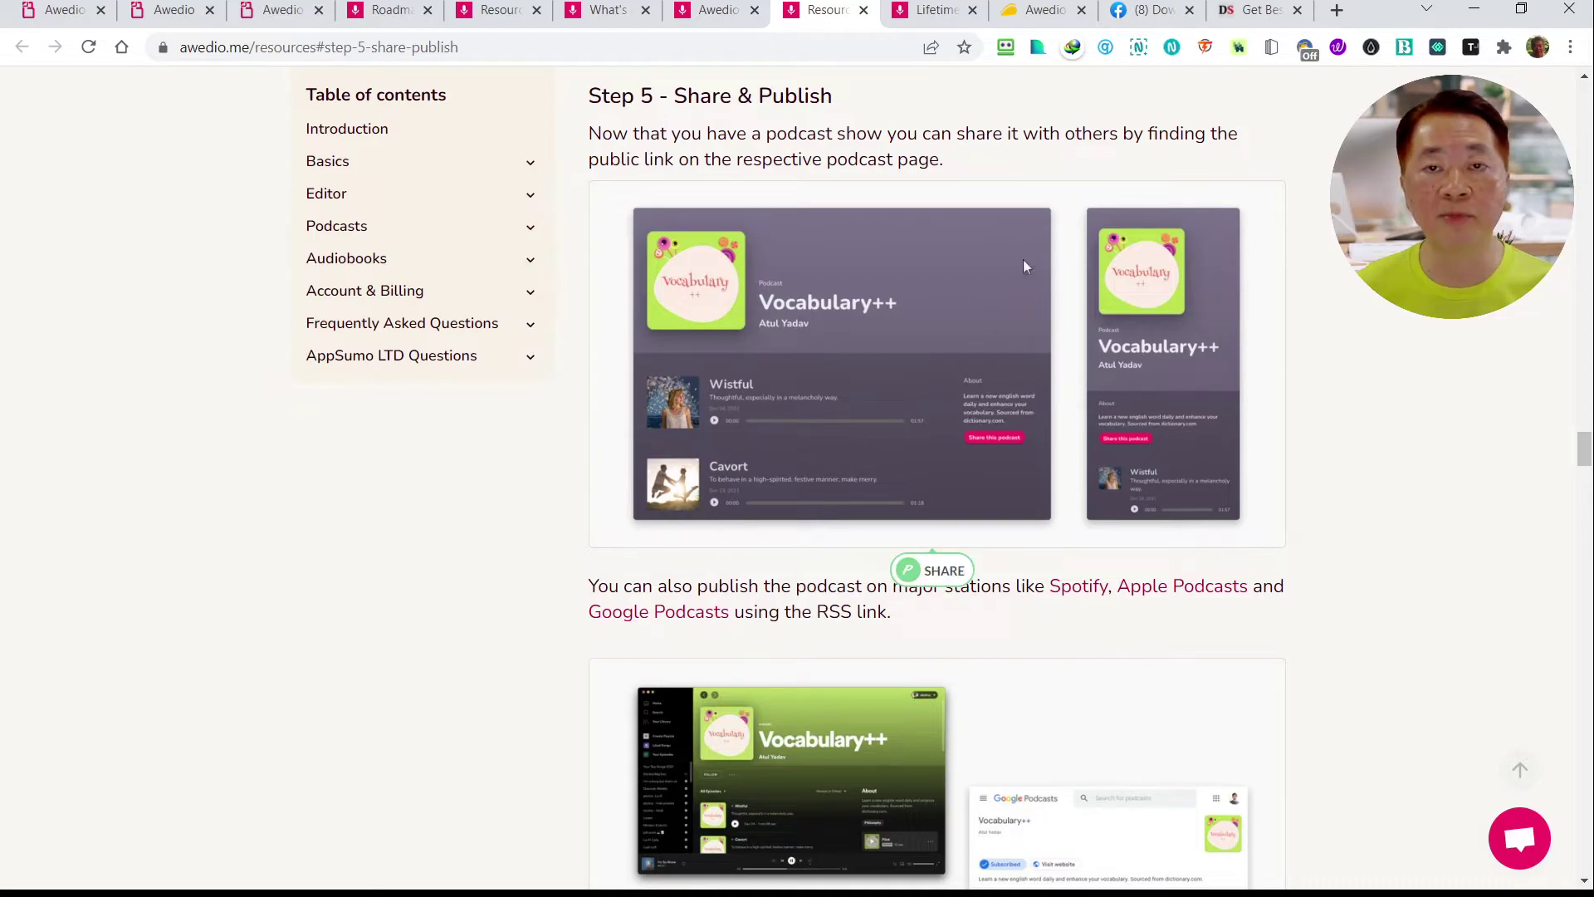
# View Episode #1's iframe embed code from its options menu, then close it
pyautogui.click(712, 18)
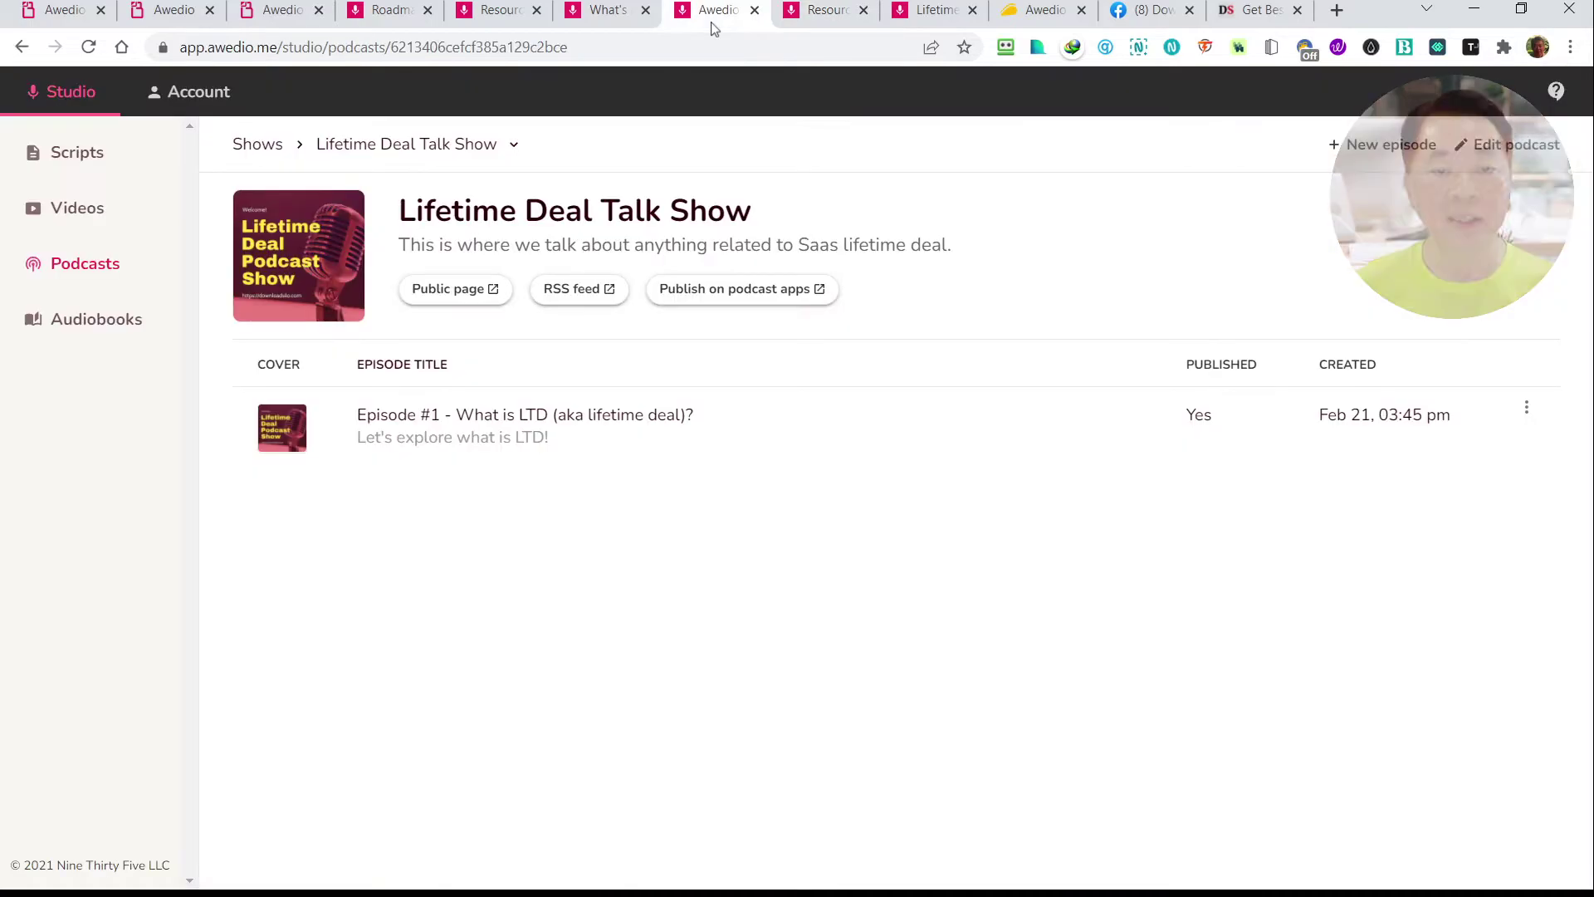
pyautogui.click(1527, 408)
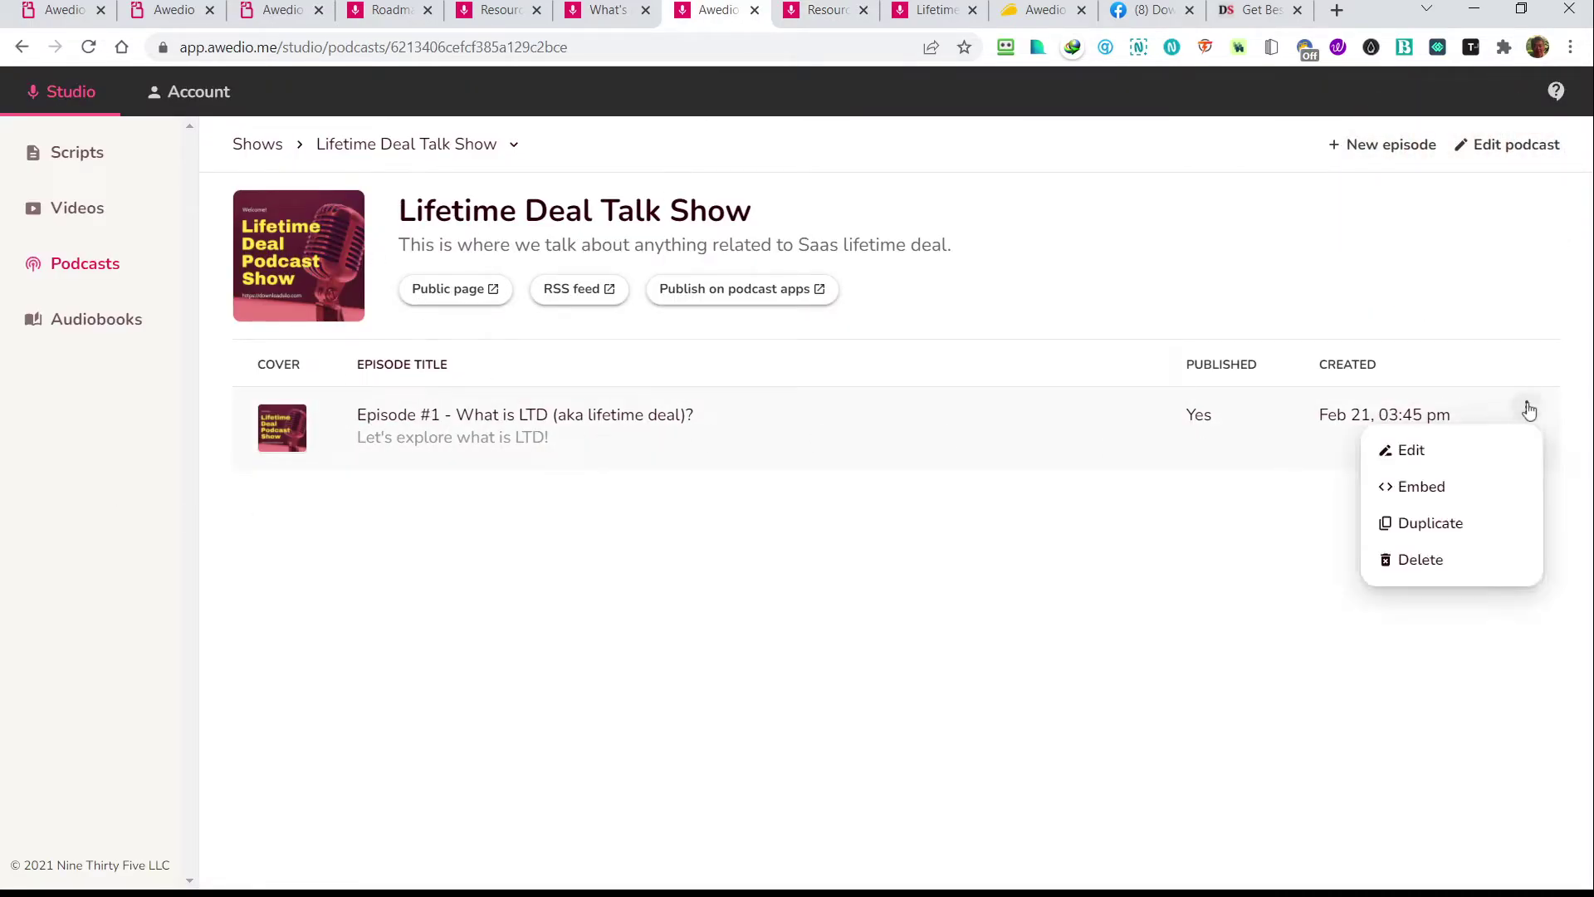
pyautogui.click(1422, 488)
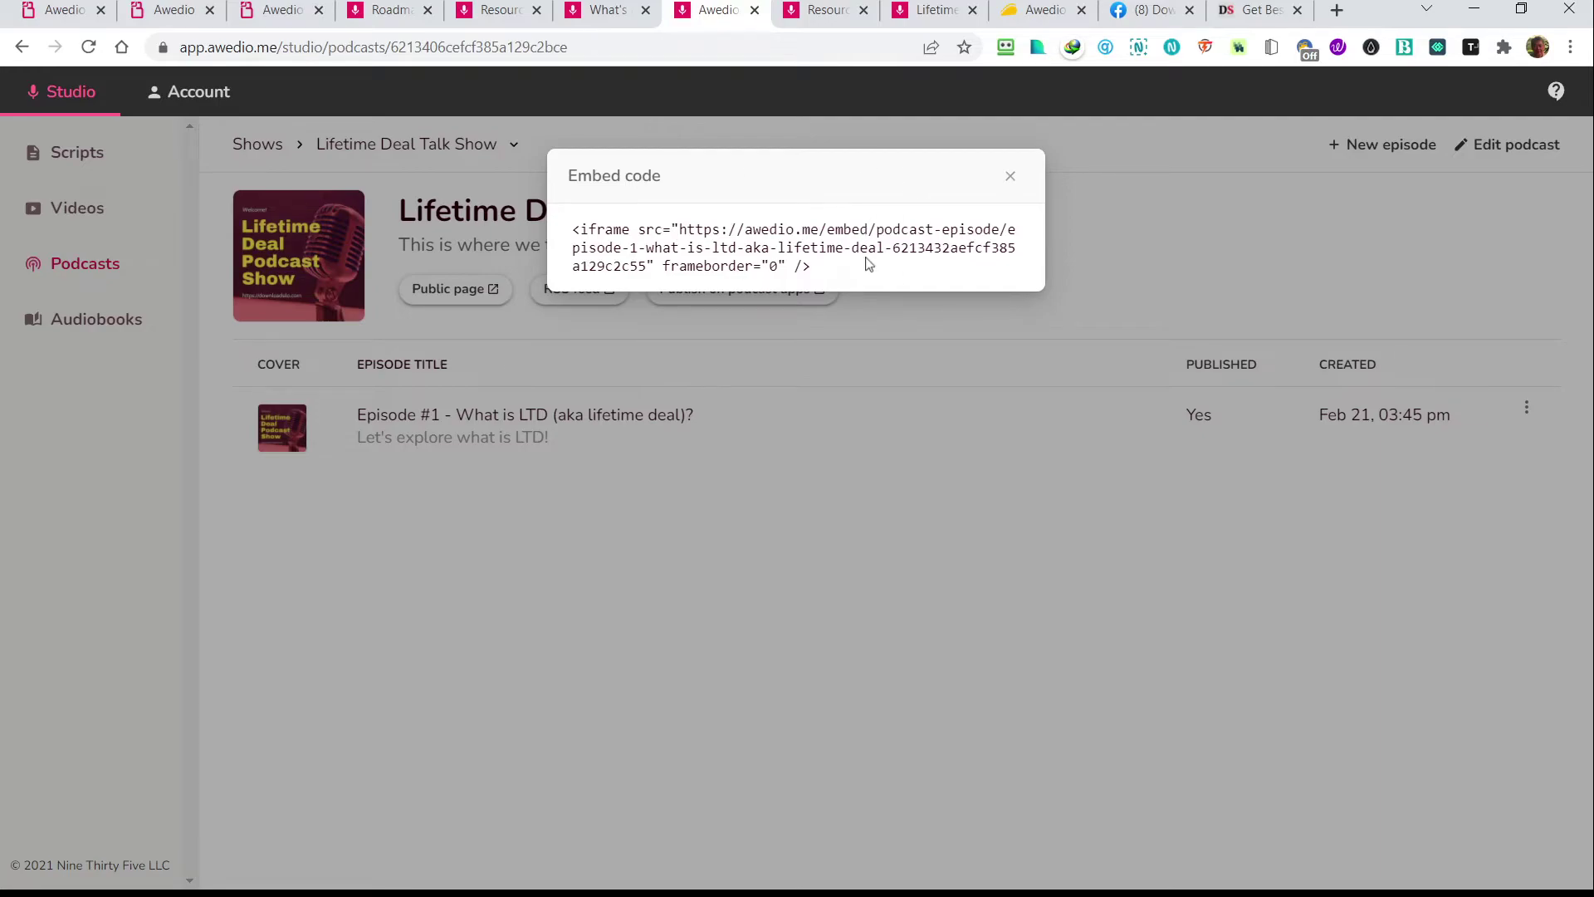
pyautogui.click(1010, 176)
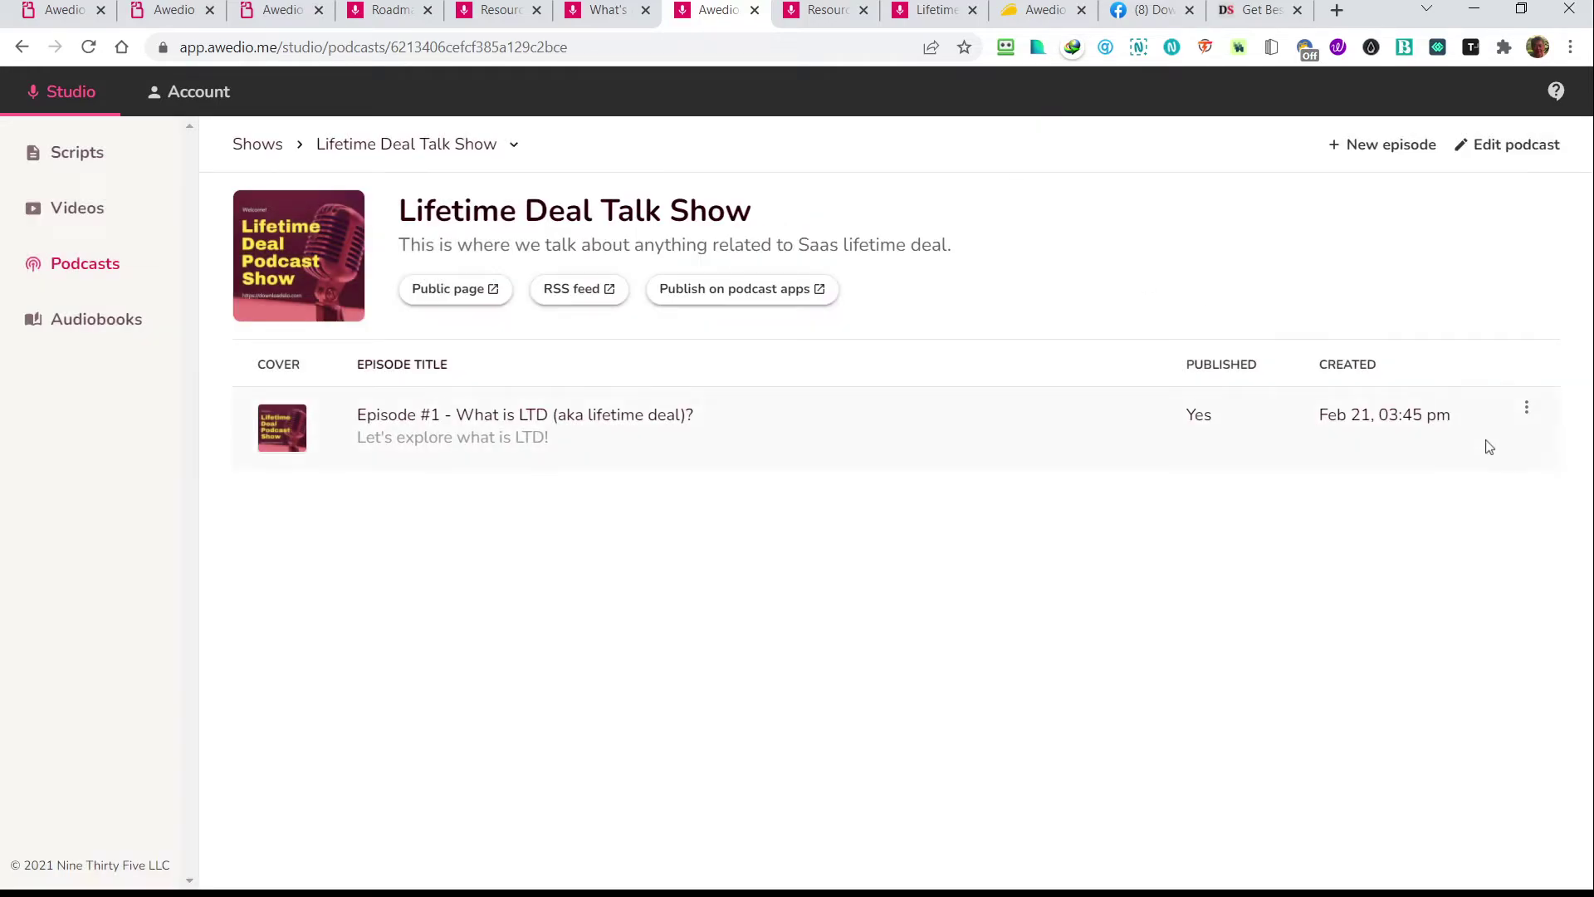
pyautogui.click(1527, 411)
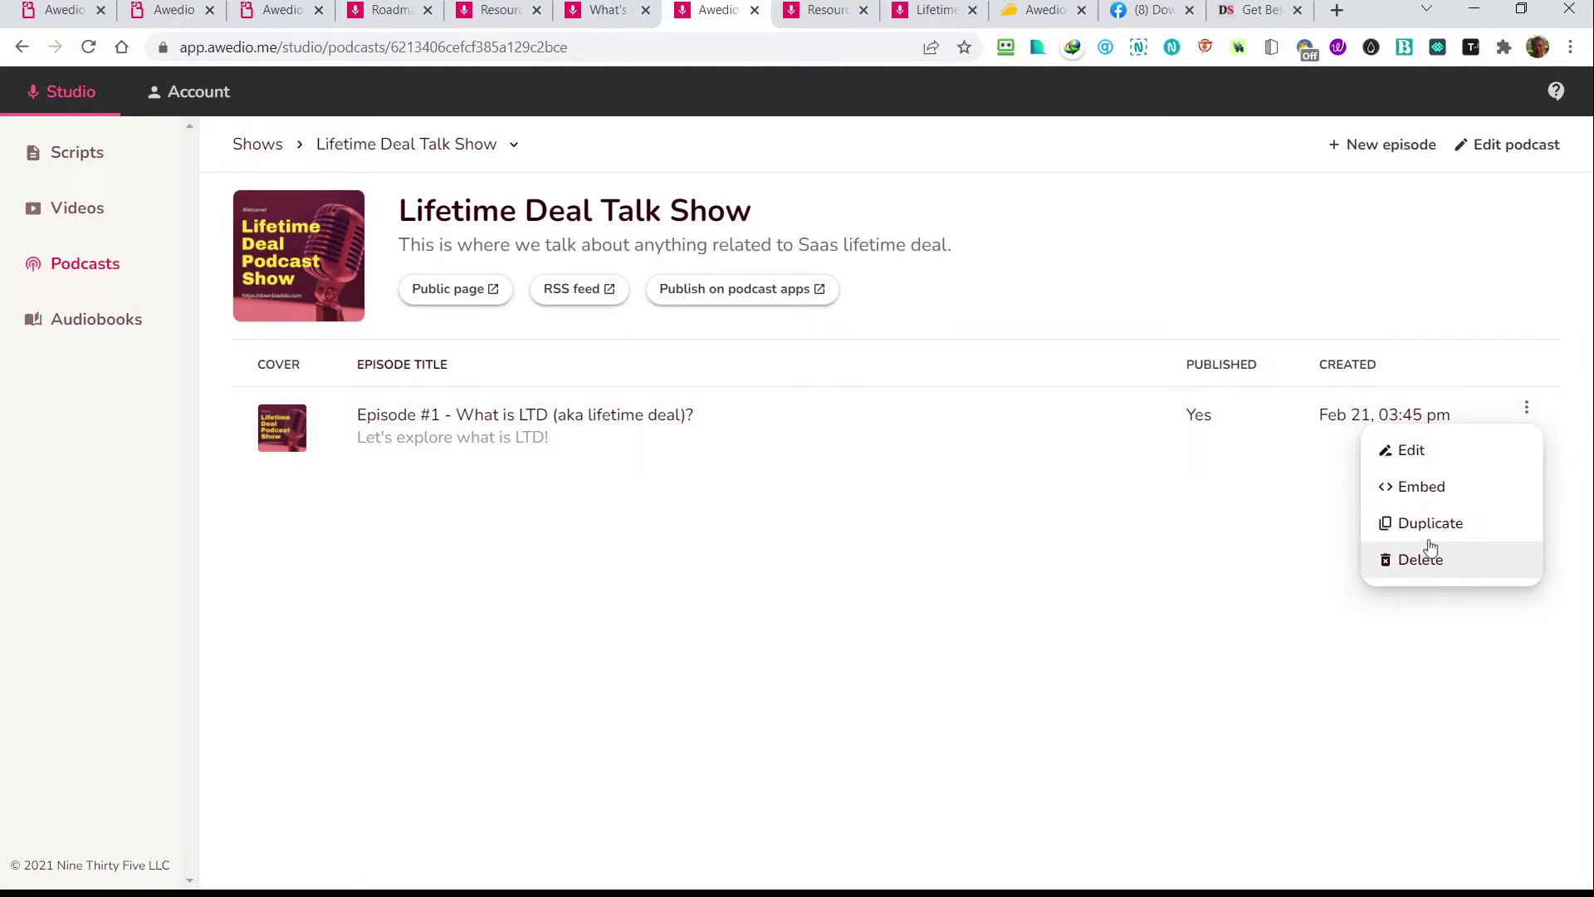
# Edit Episode #1, compare with the public page, and toggle Published off and back on
pyautogui.click(1409, 455)
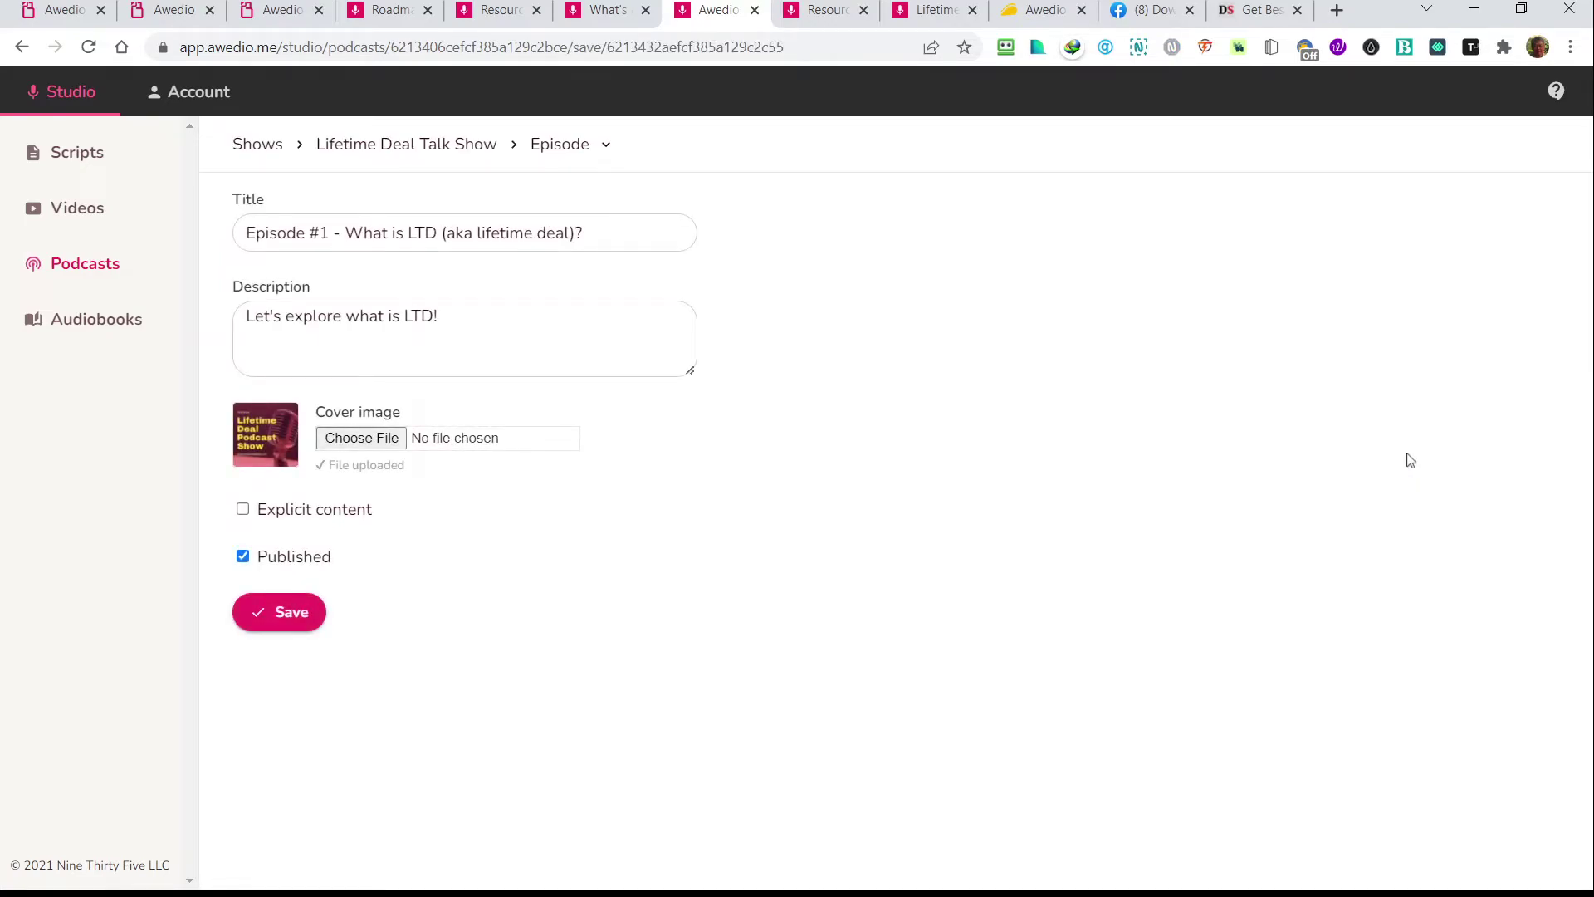
pyautogui.click(551, 235)
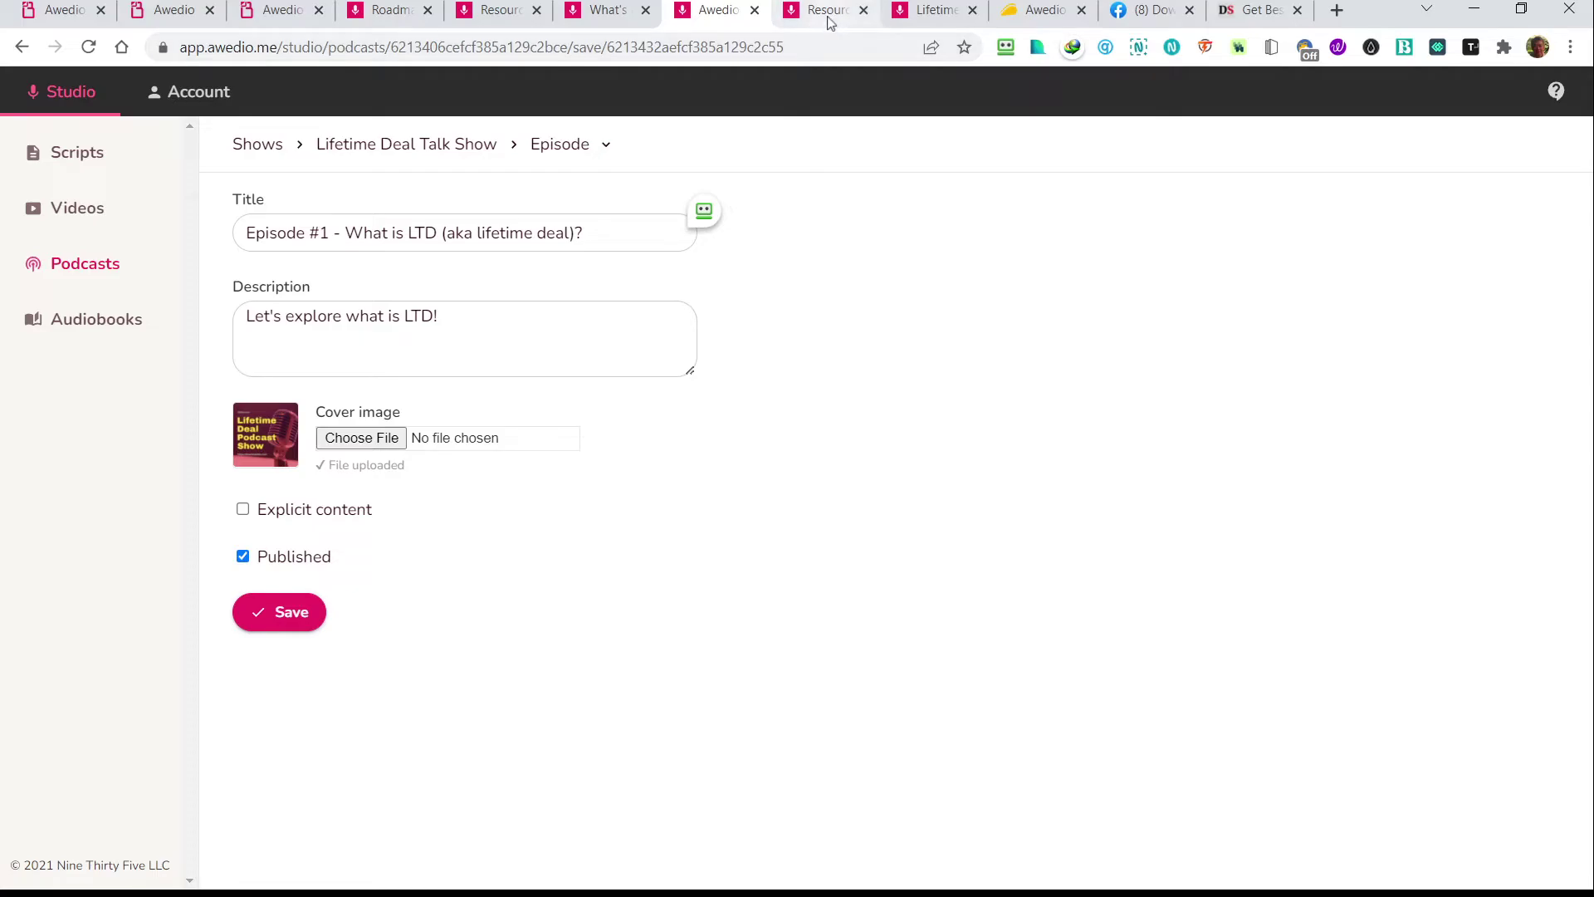
pyautogui.click(939, 24)
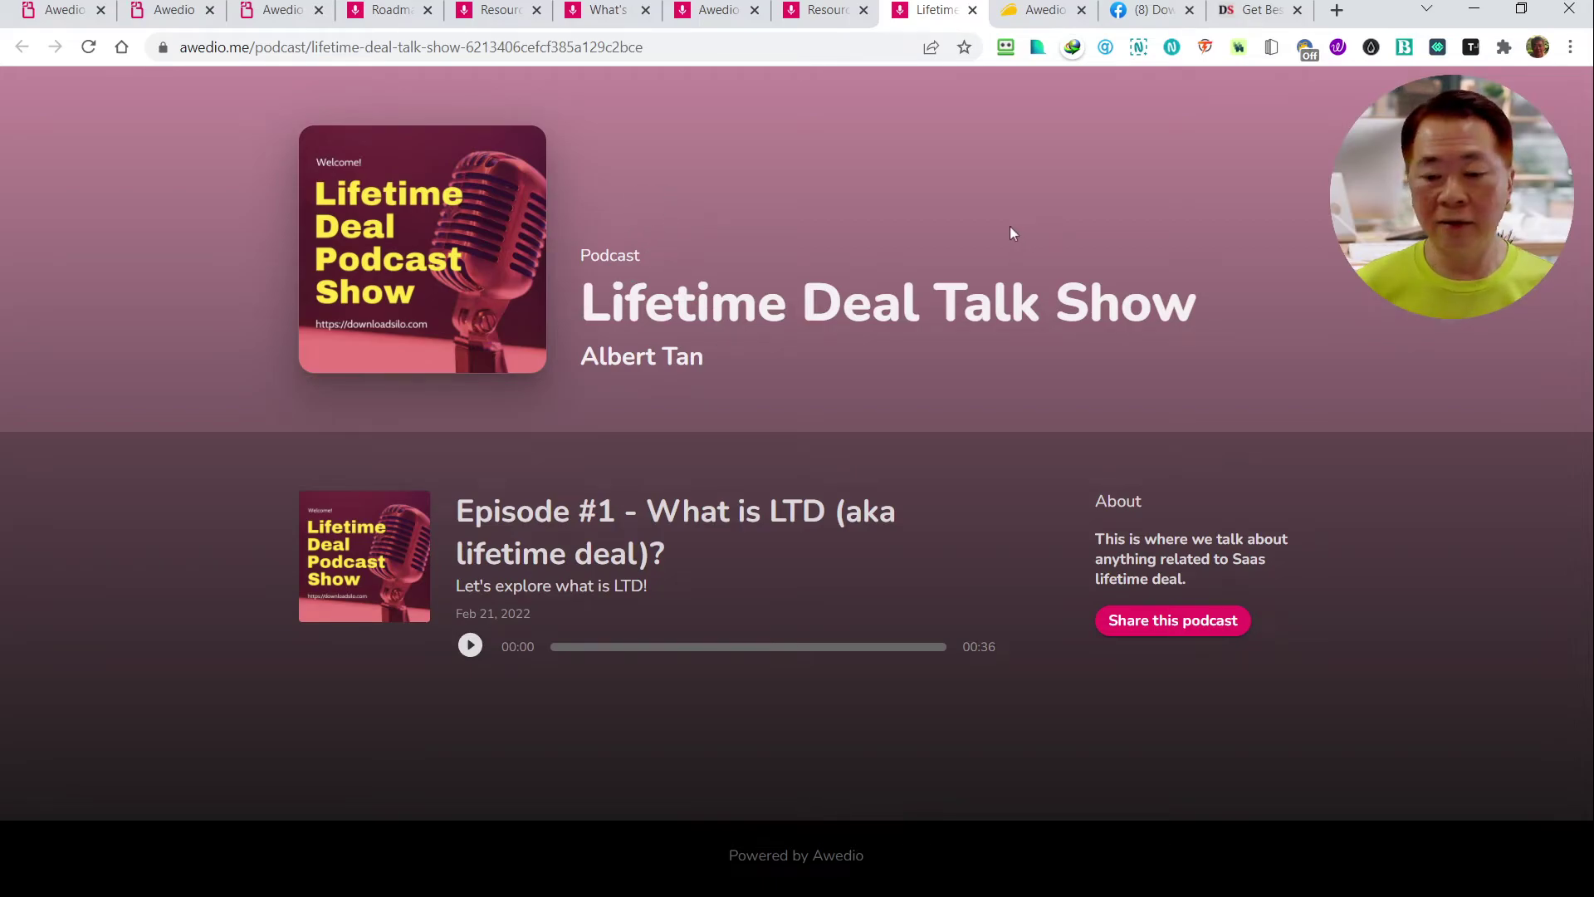
pyautogui.click(719, 19)
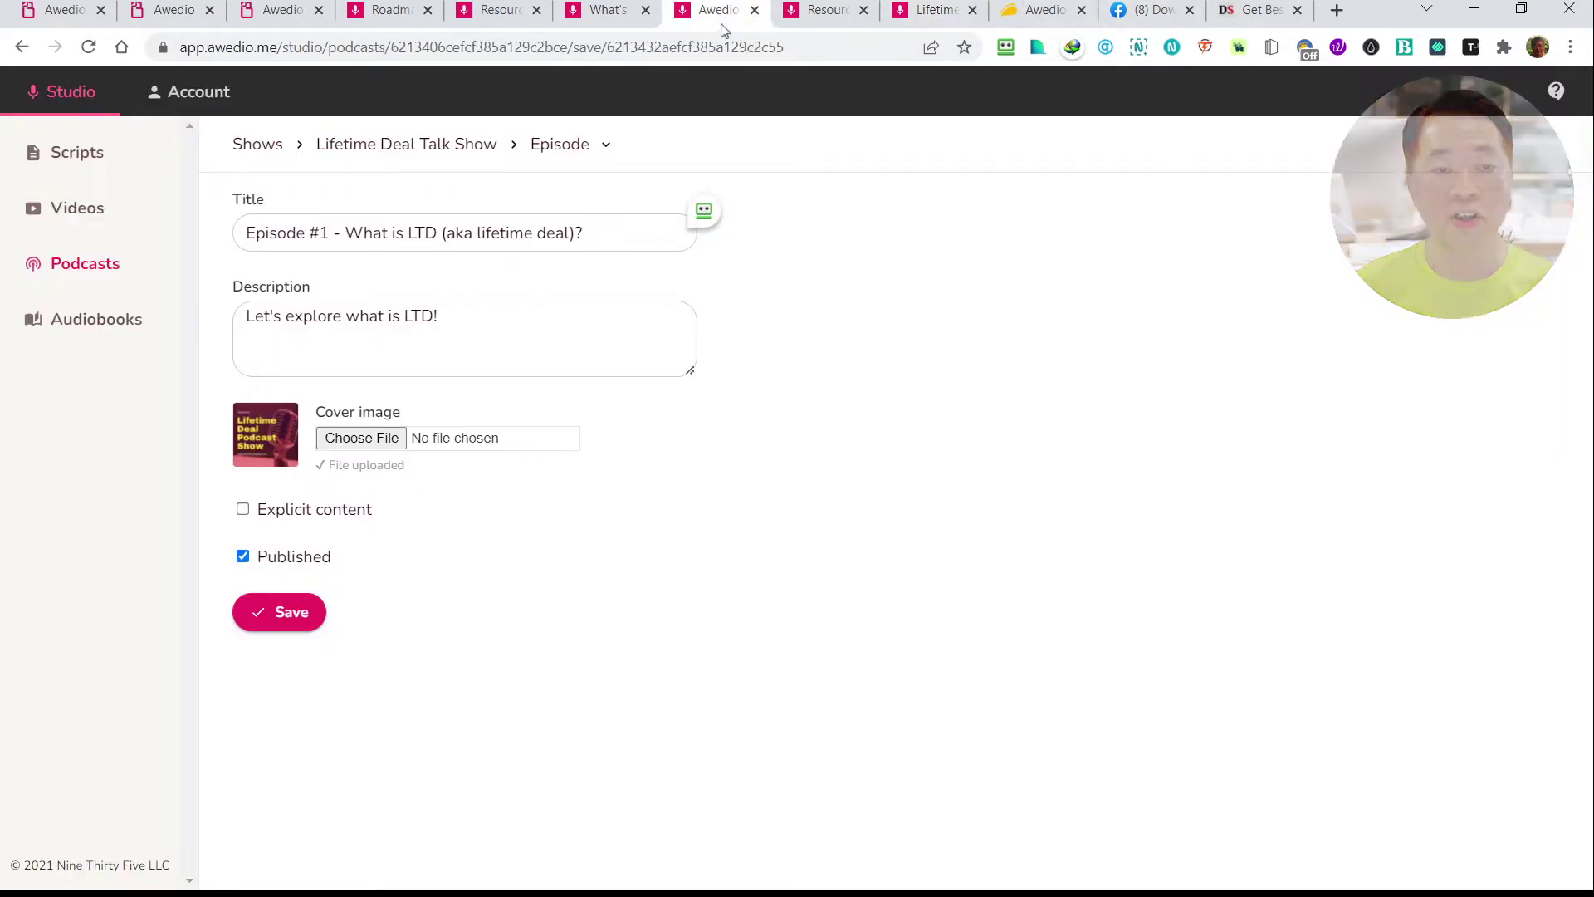
pyautogui.click(639, 224)
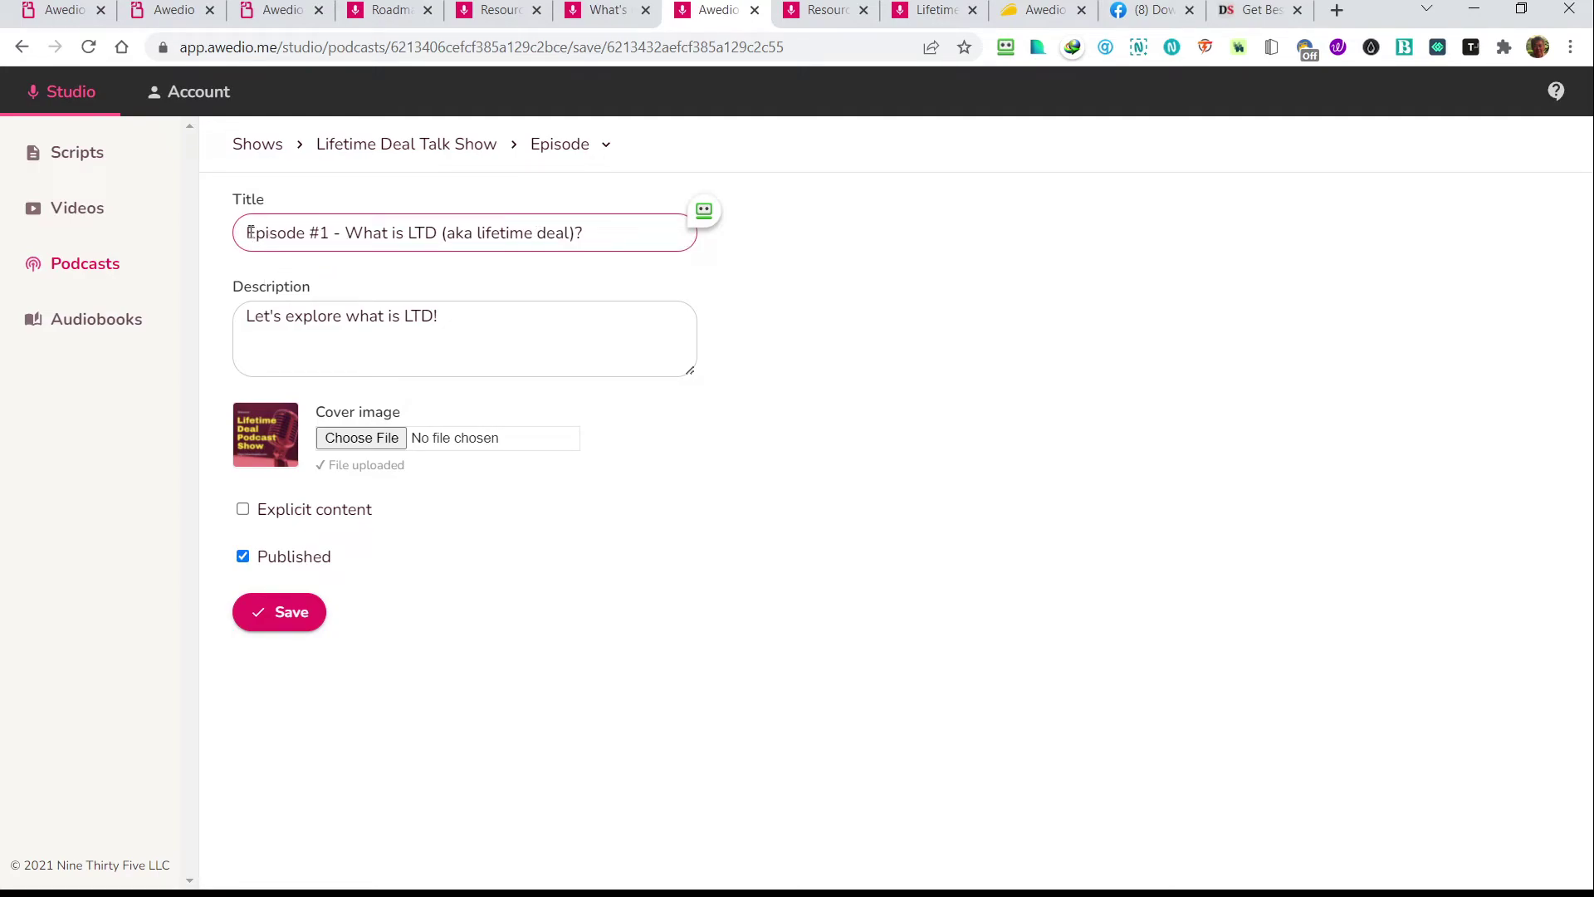
pyautogui.click(452, 312)
pyautogui.tripleClick(465, 312)
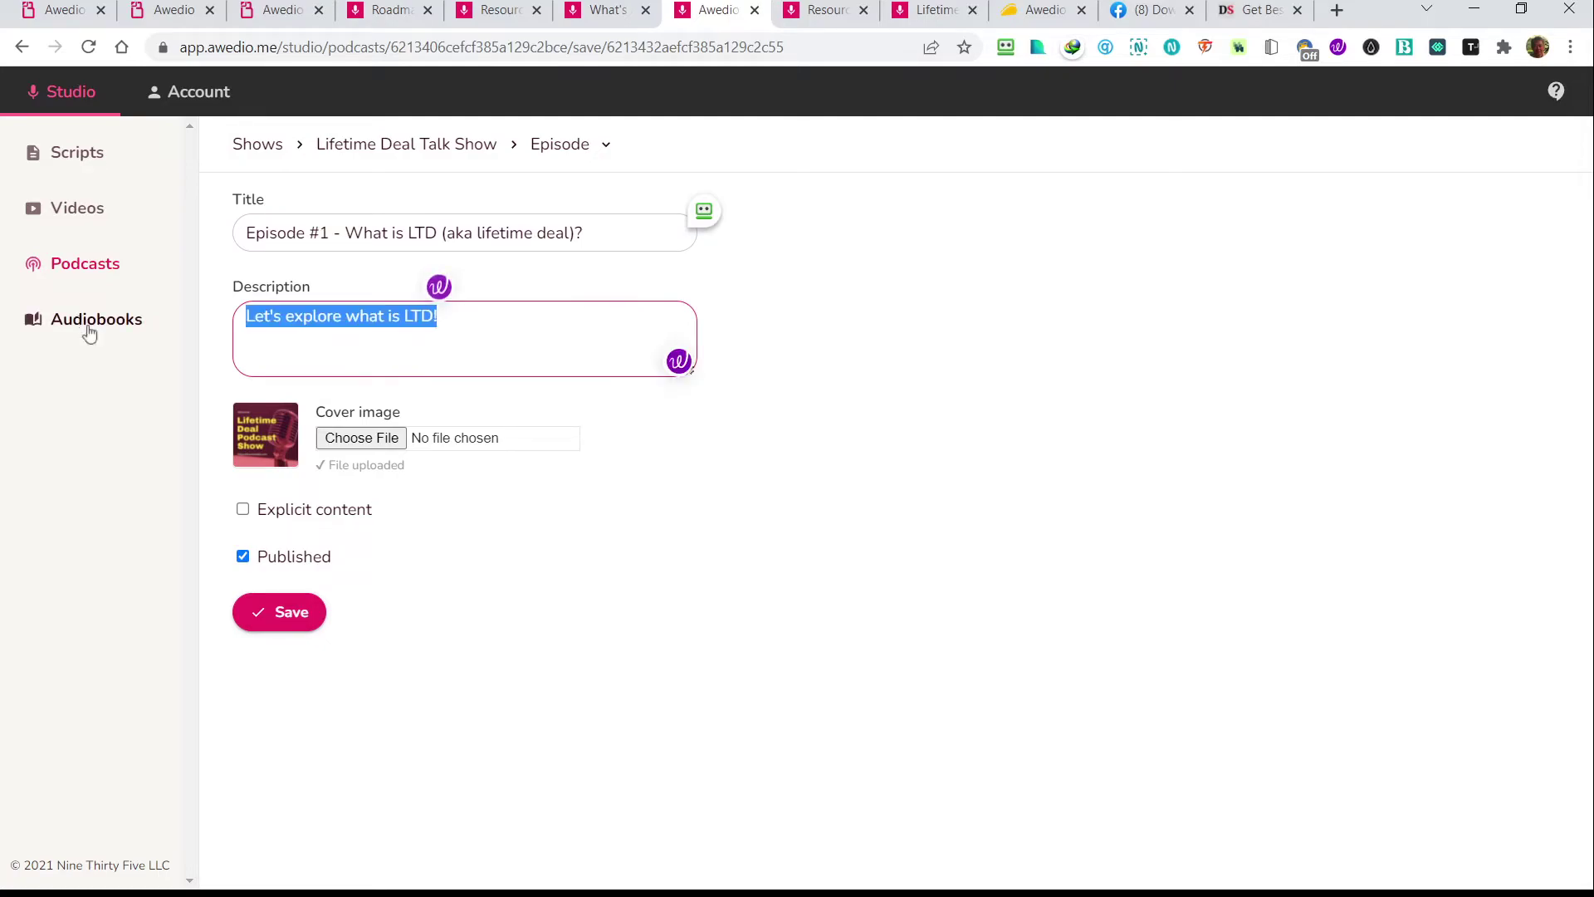
pyautogui.click(692, 556)
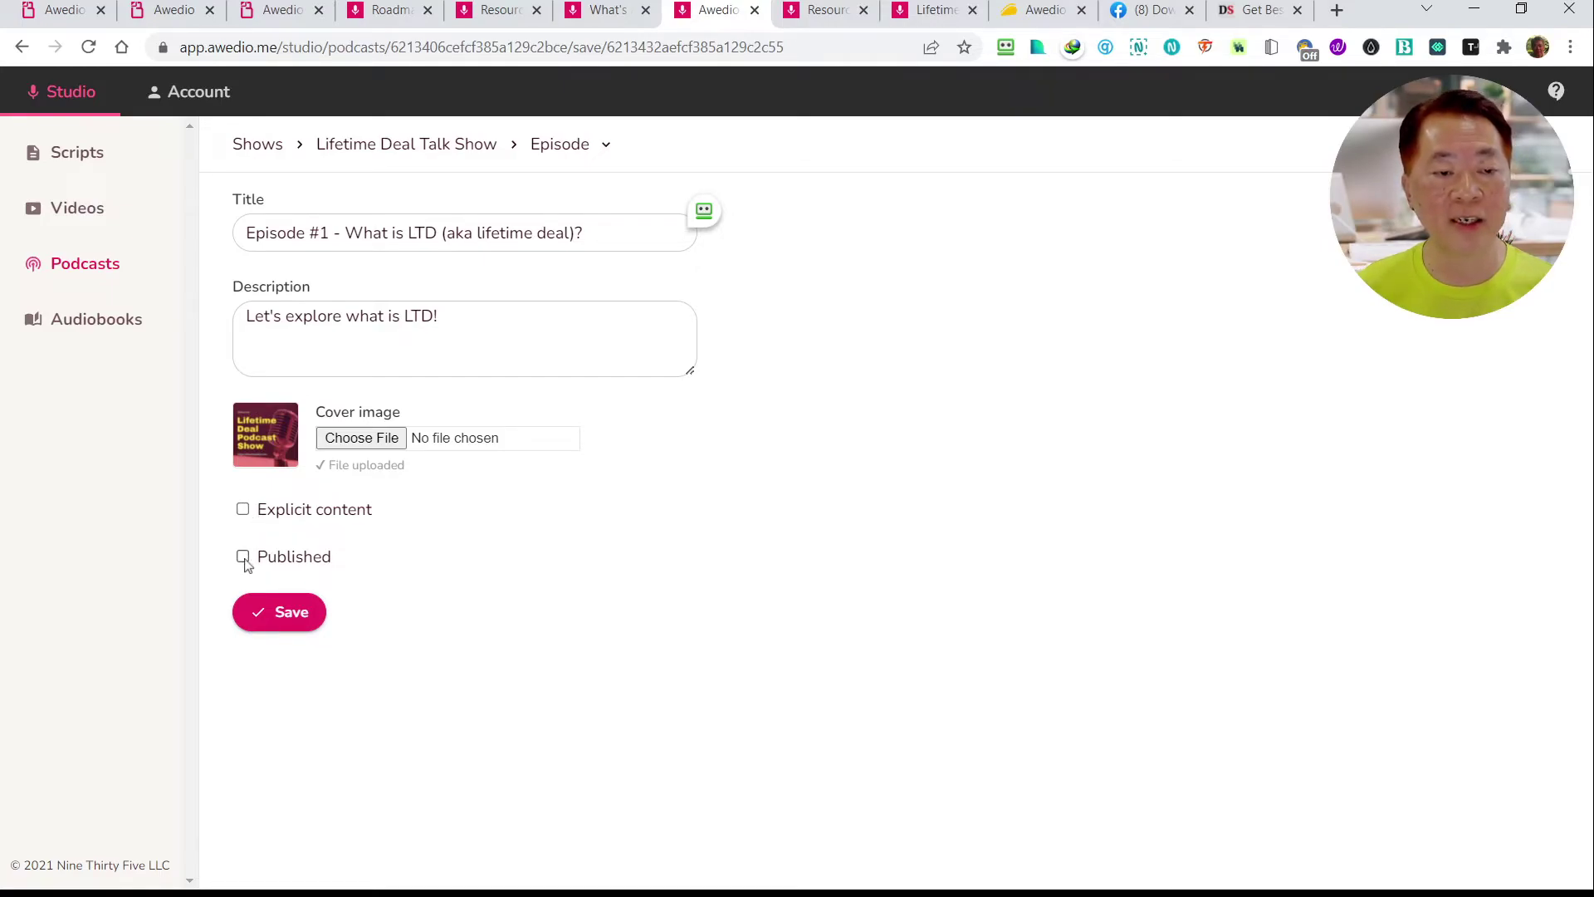
pyautogui.click(295, 621)
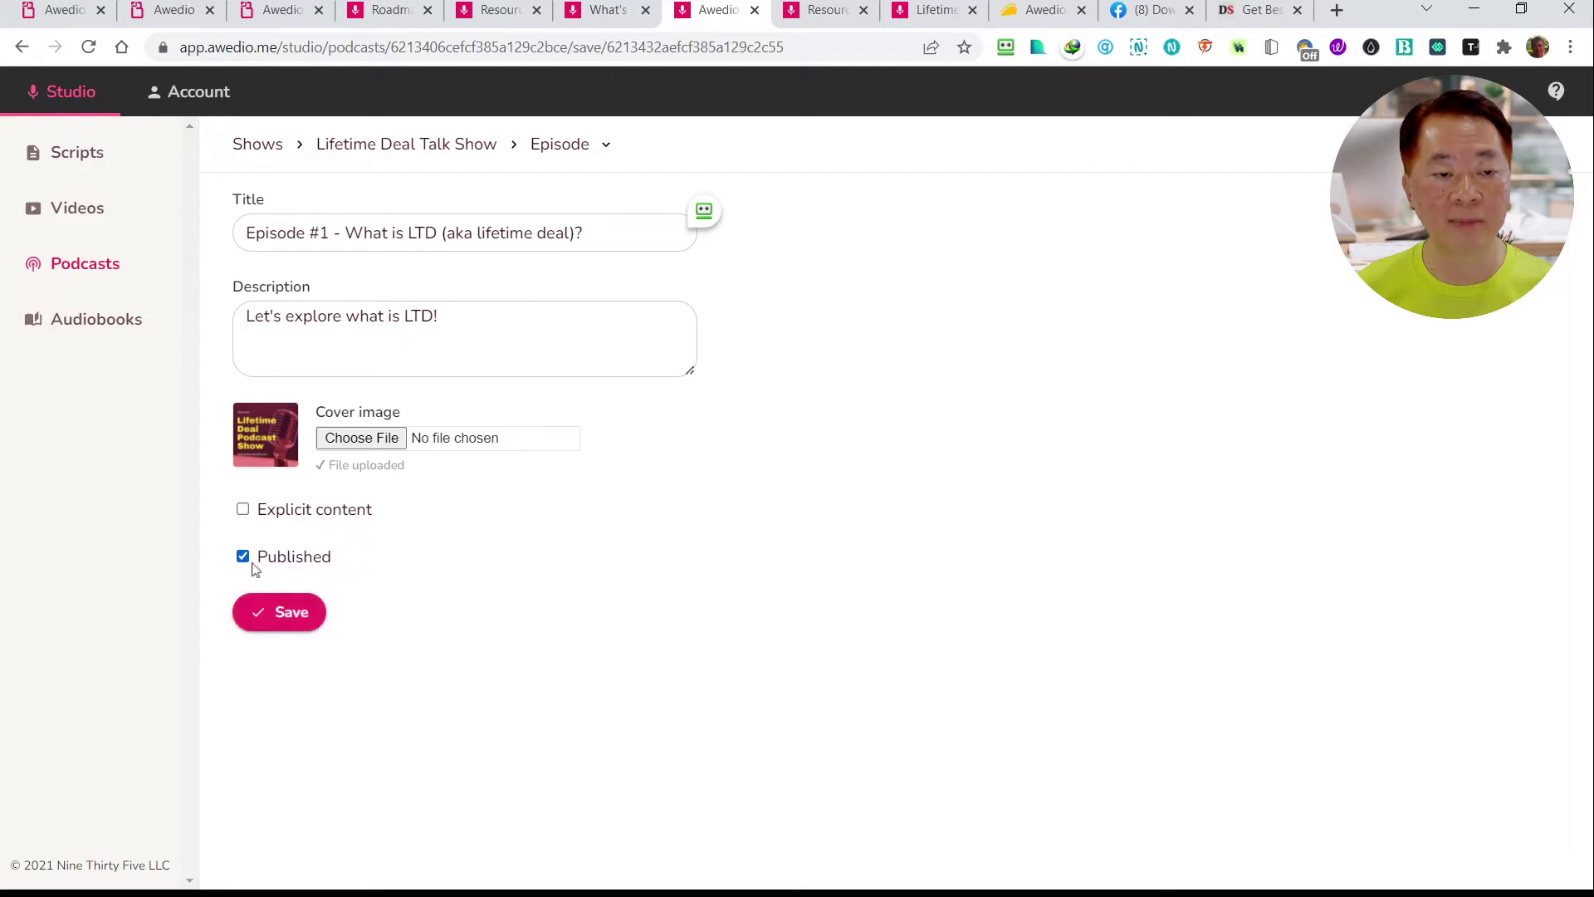
# Save Episode #1's settings, glance at the article and Share & Publish guide, then return to its script
pyautogui.click(306, 619)
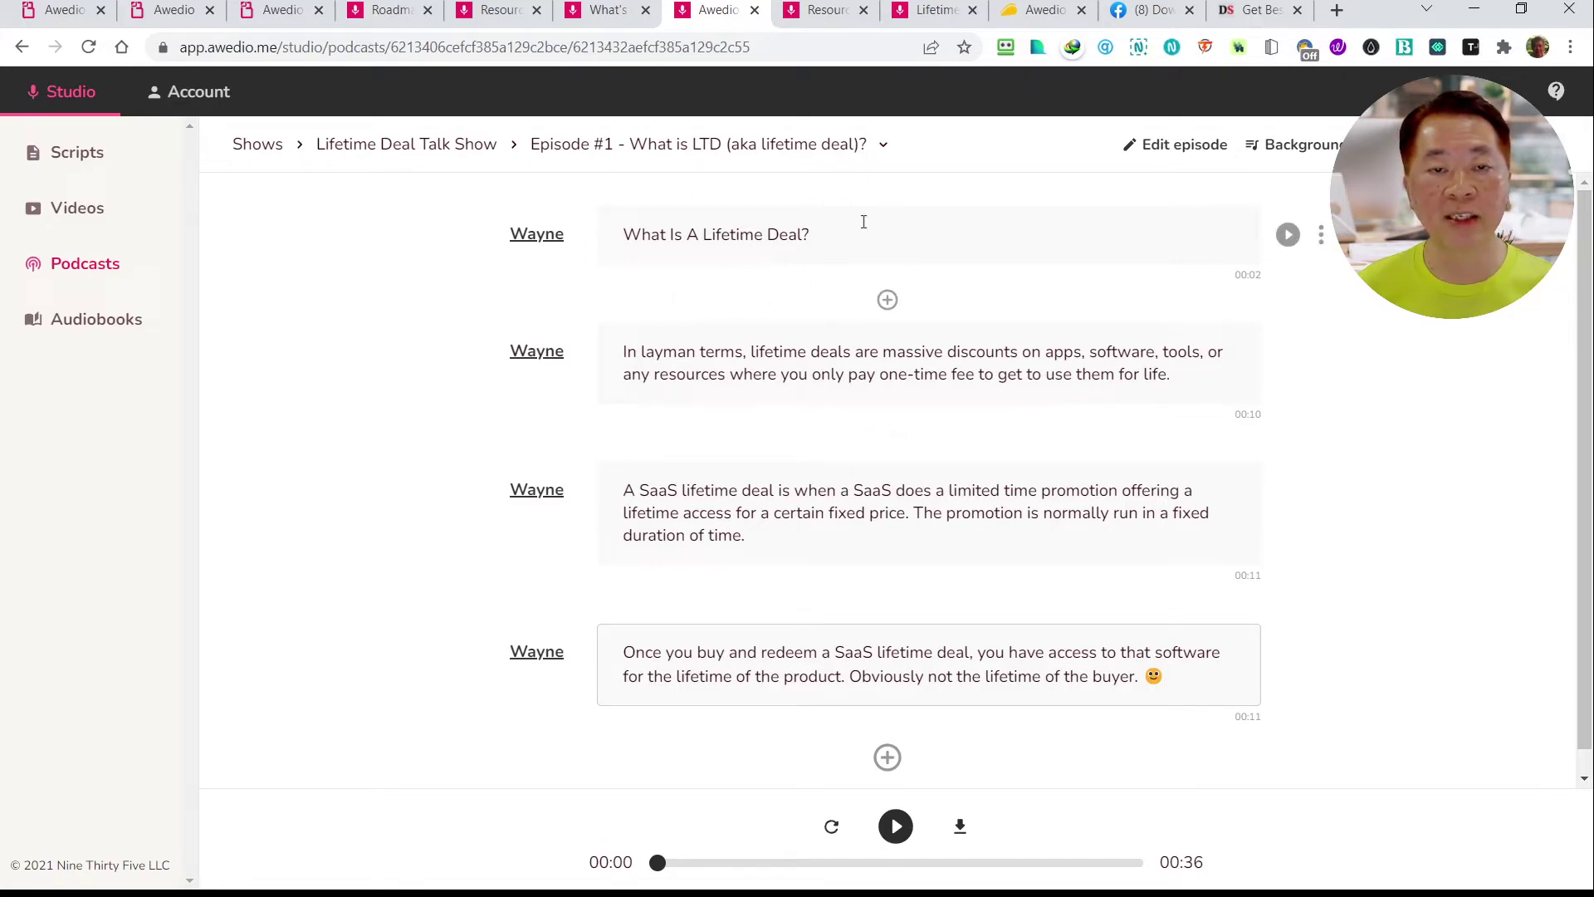
pyautogui.click(1254, 11)
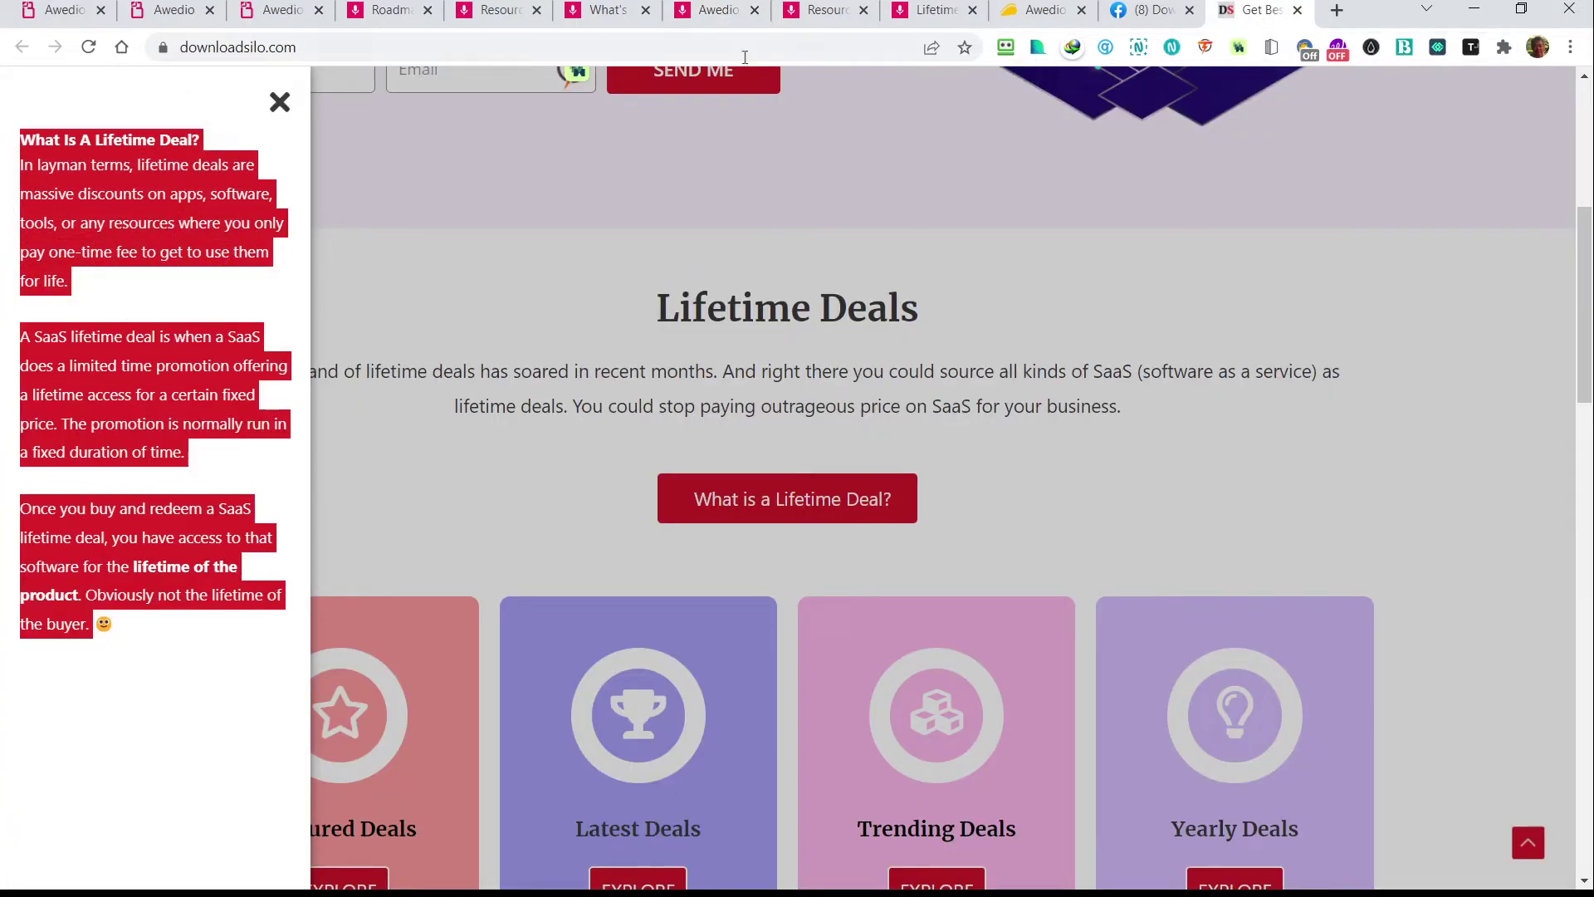
pyautogui.click(827, 24)
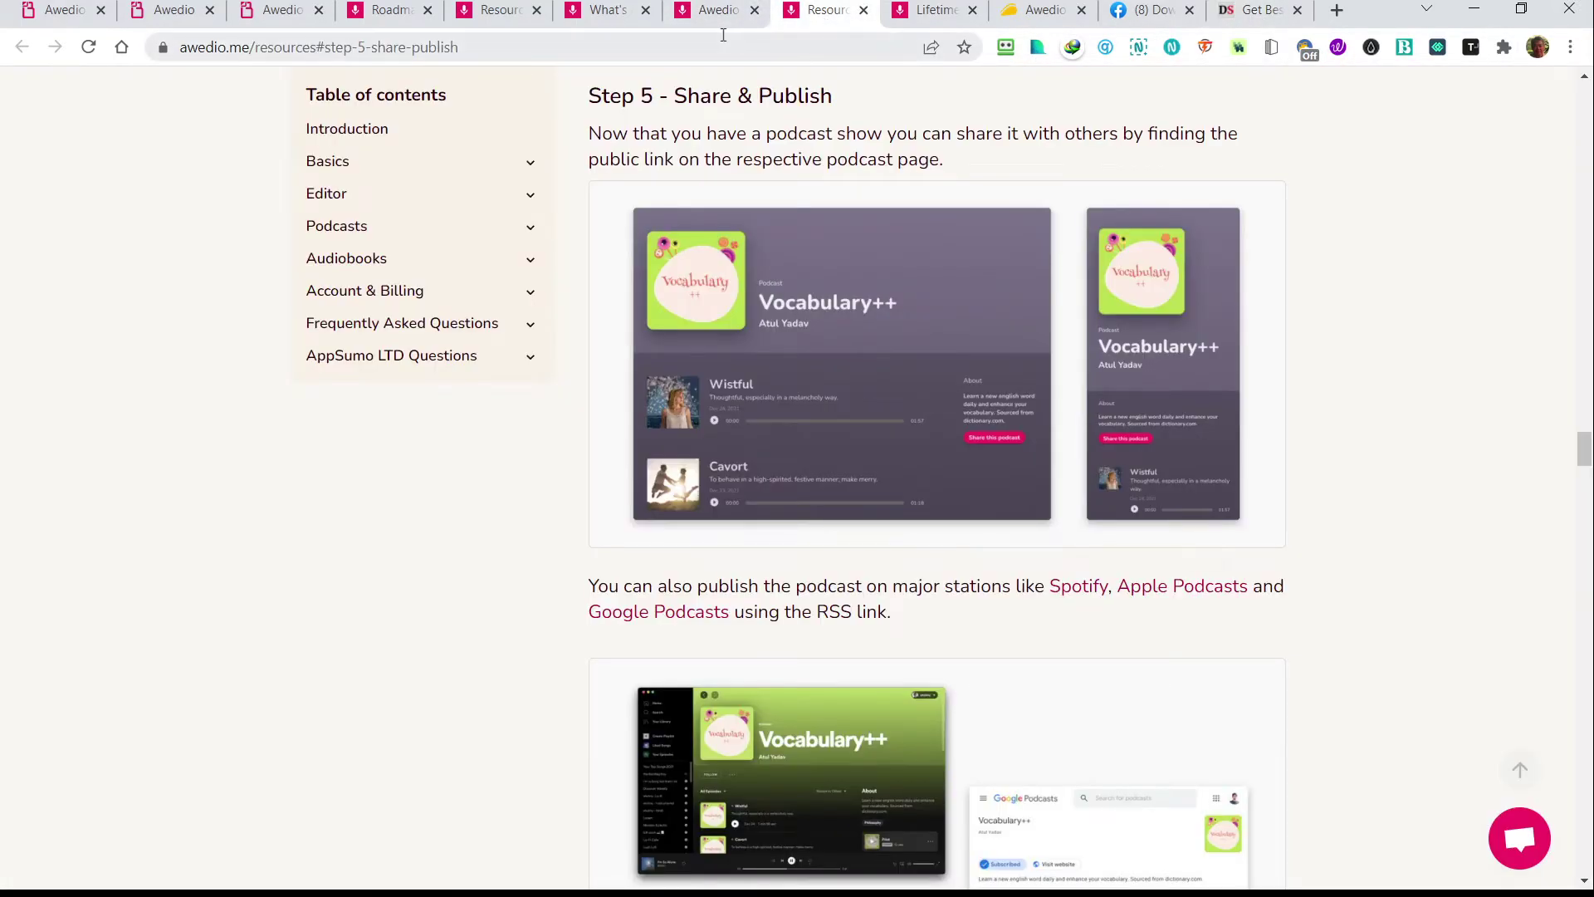
pyautogui.click(708, 12)
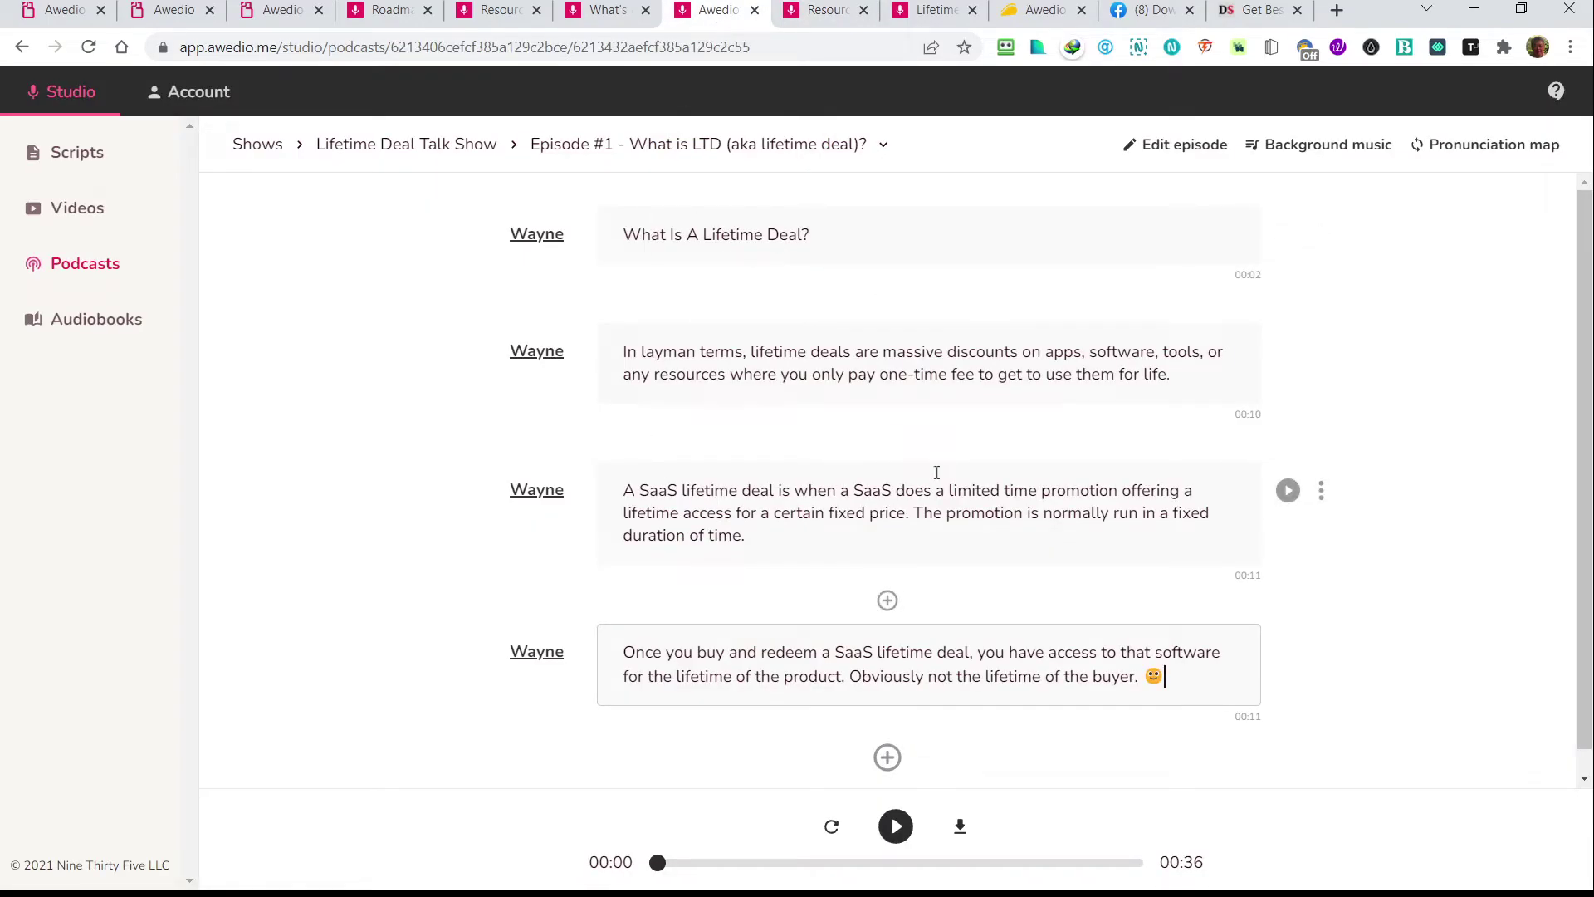
pyautogui.click(540, 237)
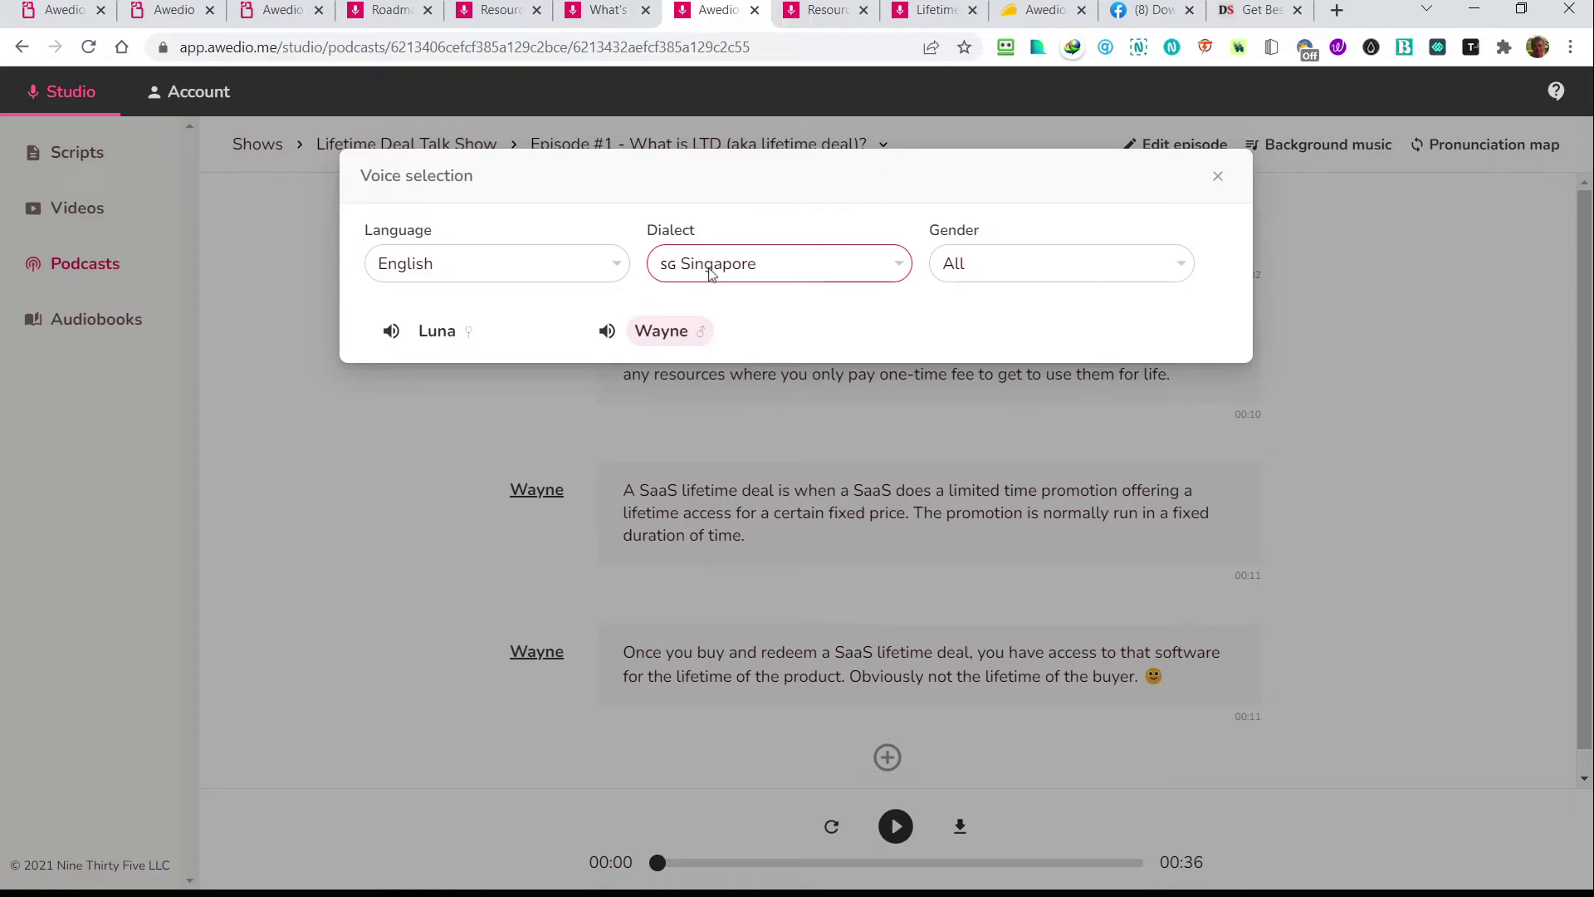
pyautogui.click(1218, 176)
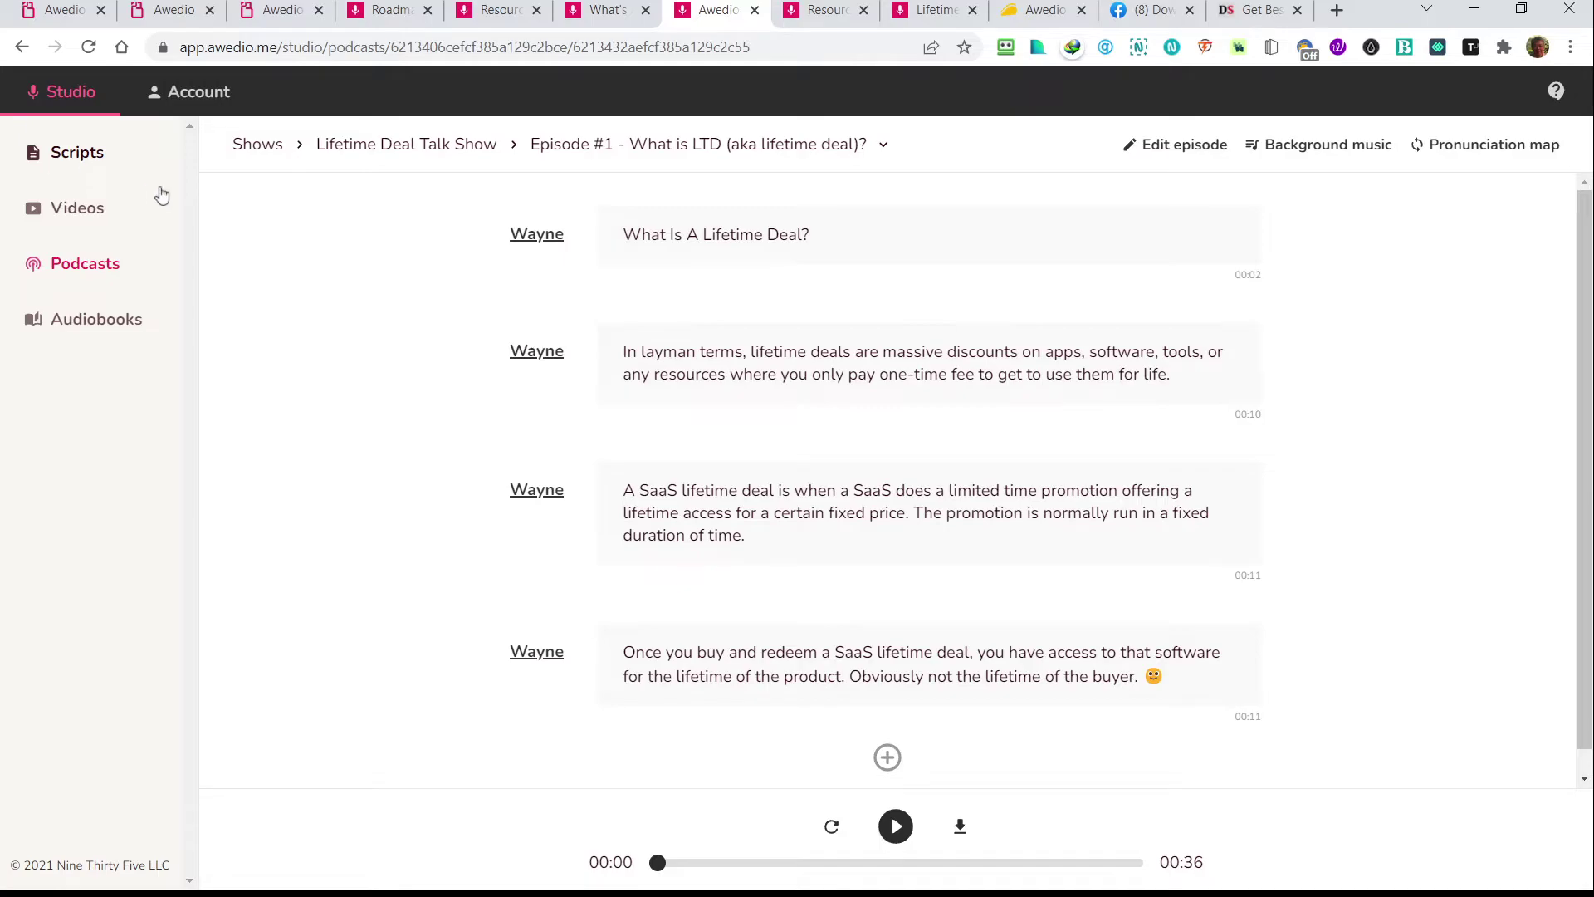
pyautogui.scroll(-1, 1077, 611)
pyautogui.scroll(1, 1077, 611)
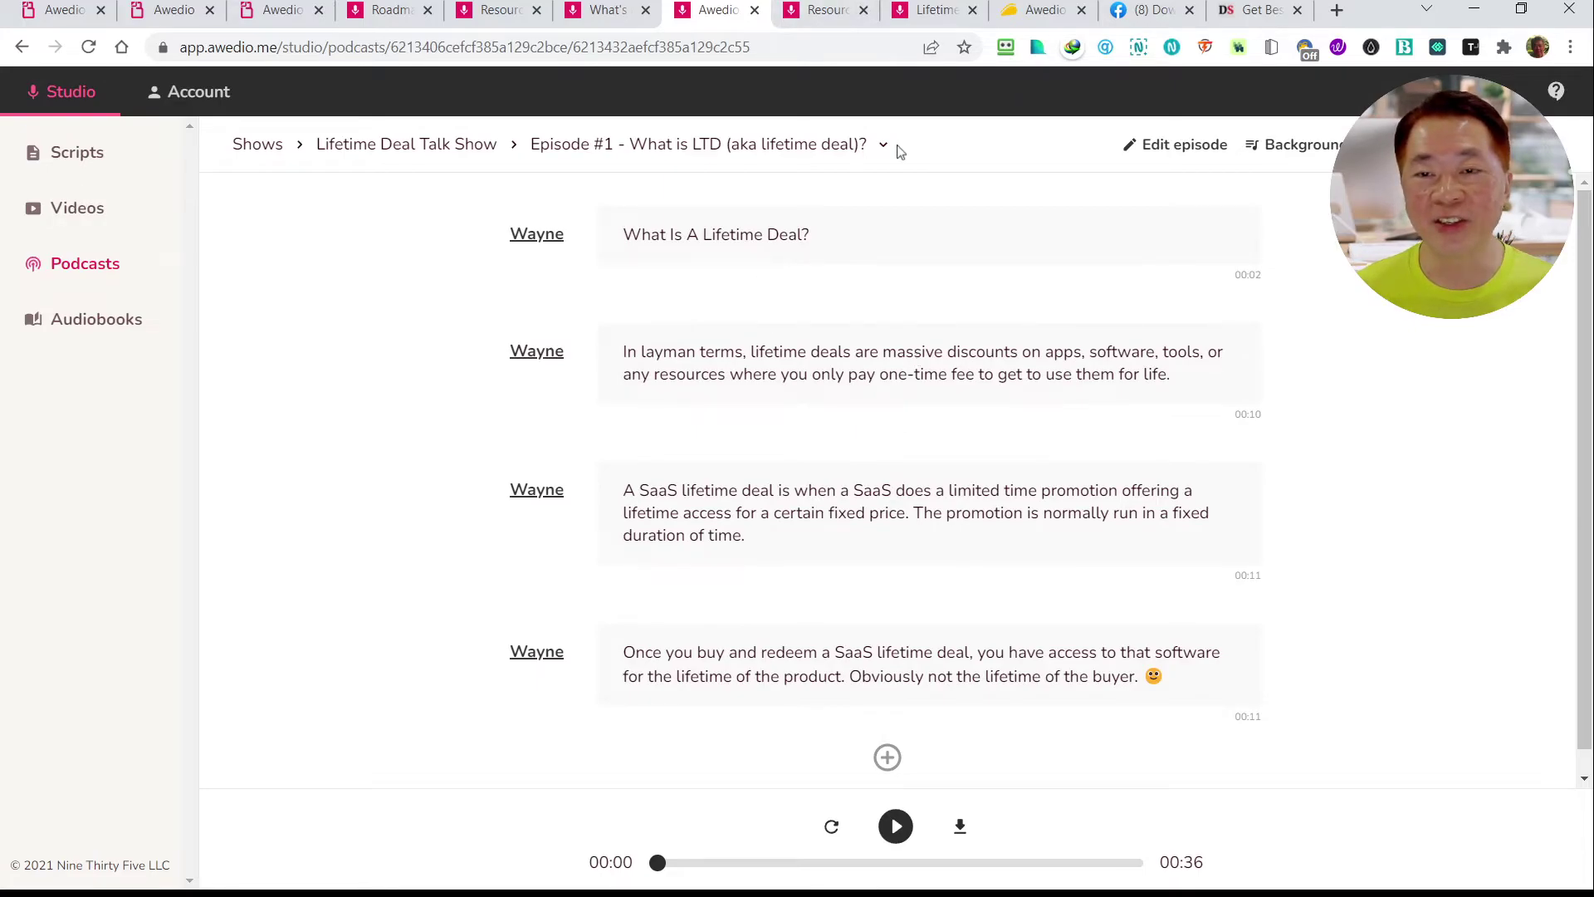
pyautogui.scroll(-1, 953, 345)
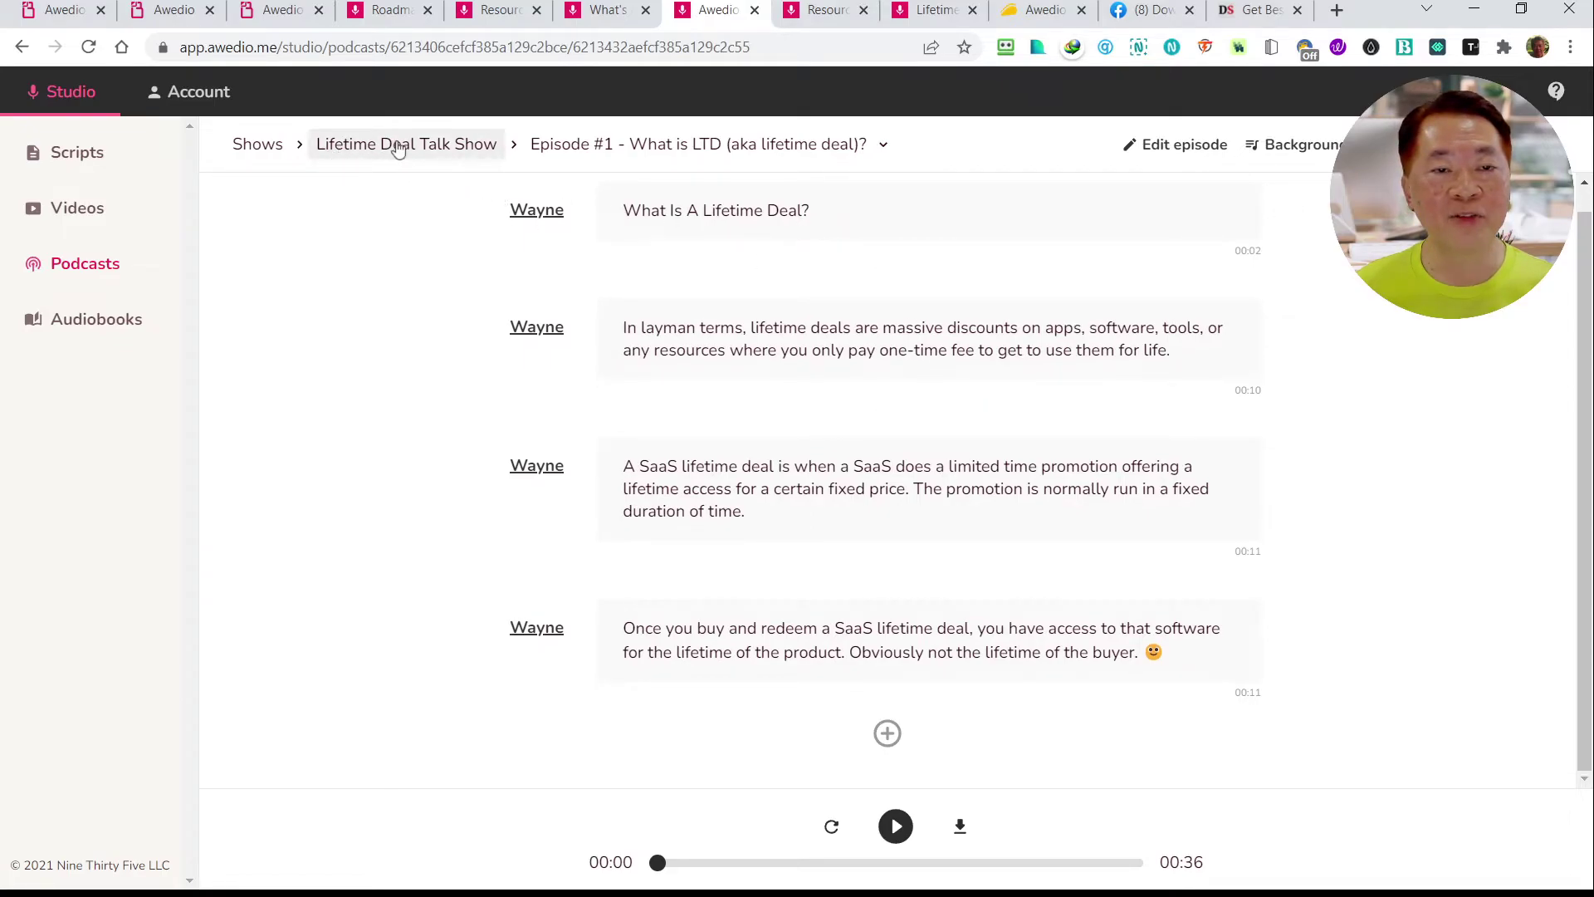
# Return to the podcast shows list and start creating a new show
pyautogui.click(277, 155)
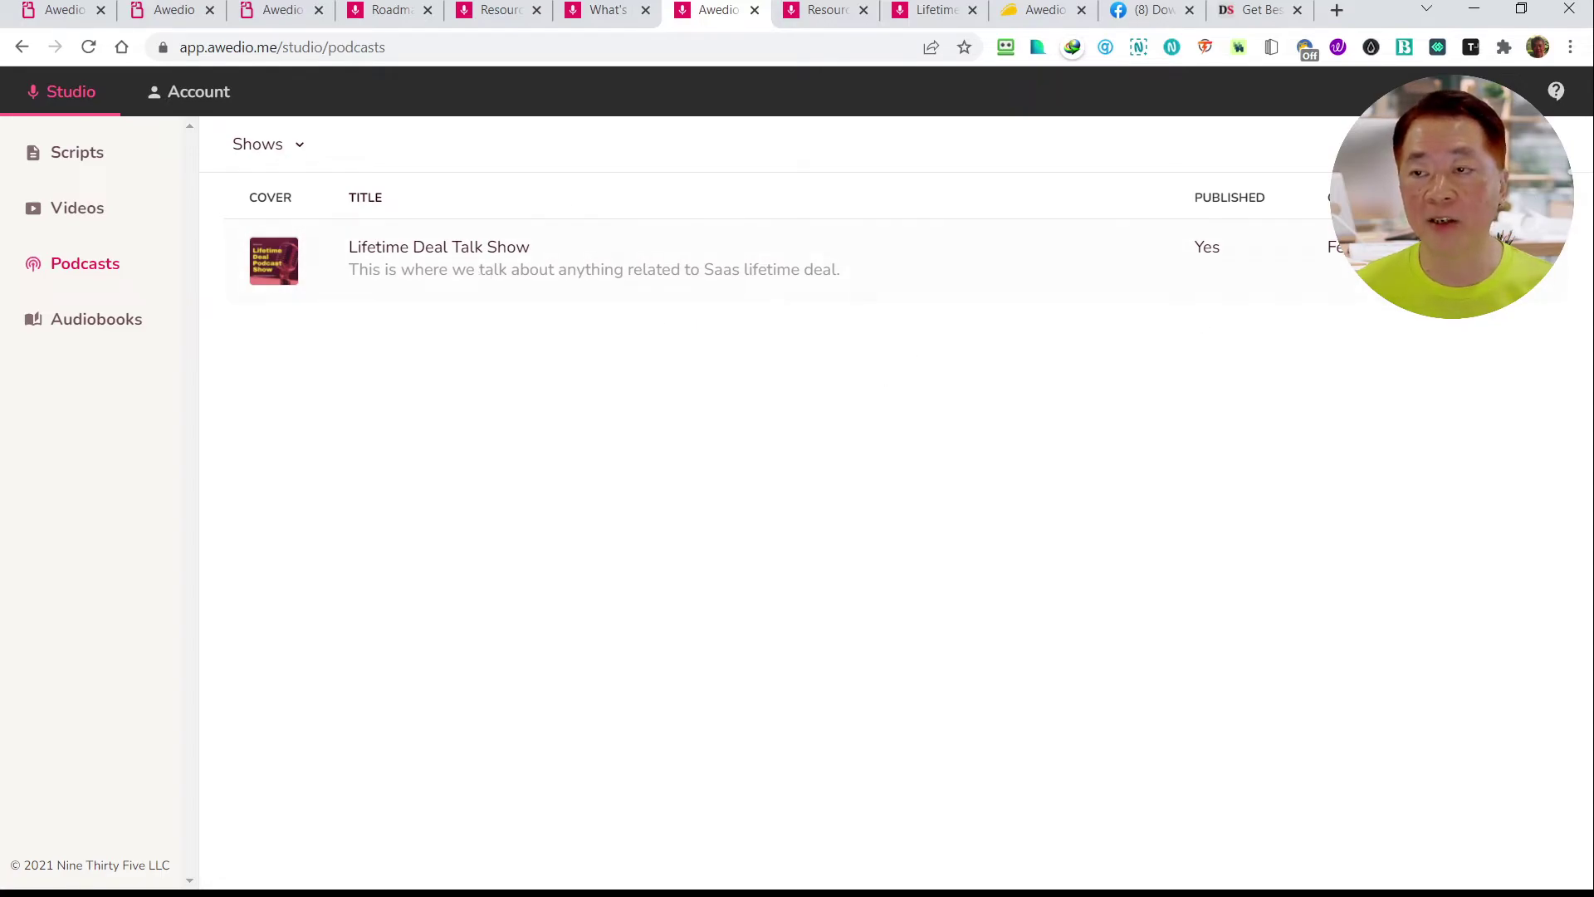
pyautogui.click(1537, 253)
pyautogui.click(1428, 291)
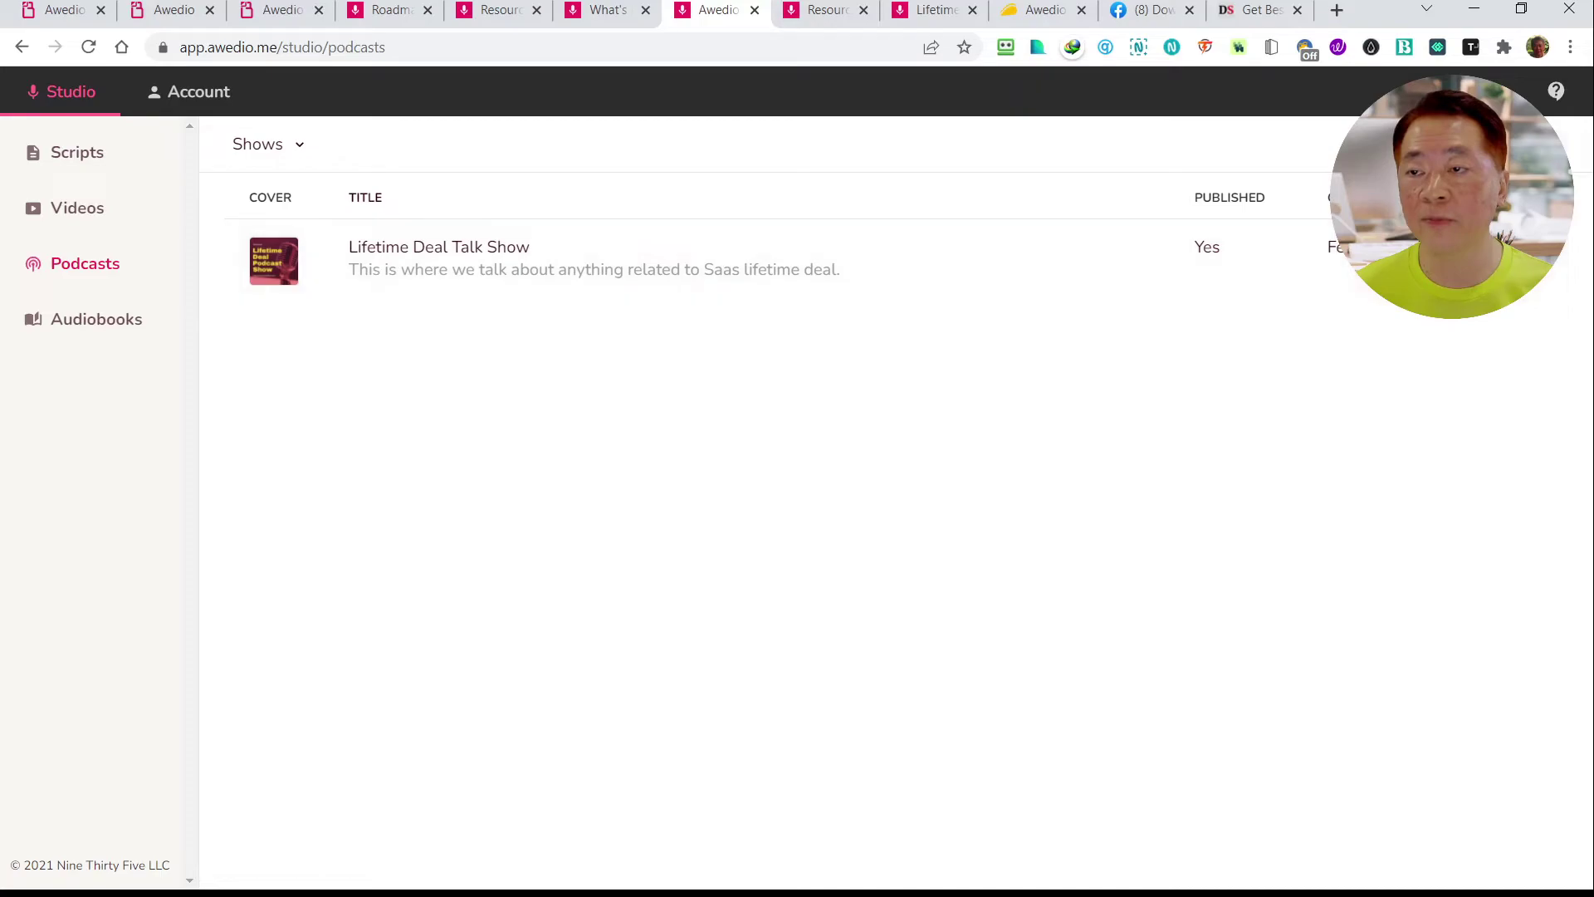
# Look over the new show's title, description and category fields, then leave without creating it
pyautogui.click(571, 349)
pyautogui.click(406, 232)
pyautogui.click(342, 333)
pyautogui.press('Tab')
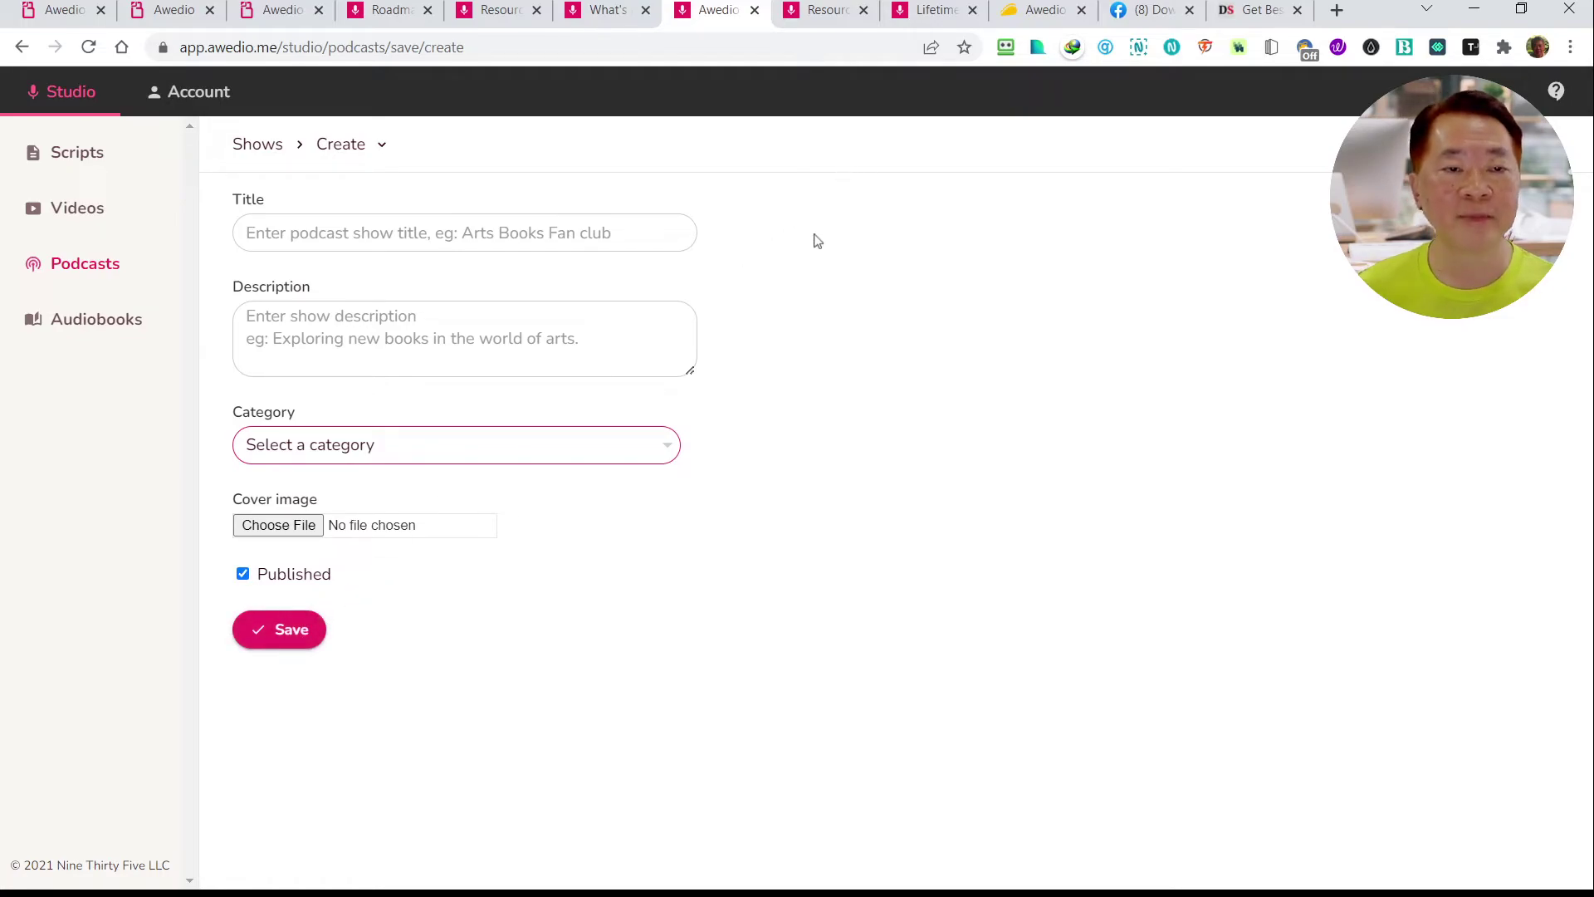
pyautogui.click(253, 151)
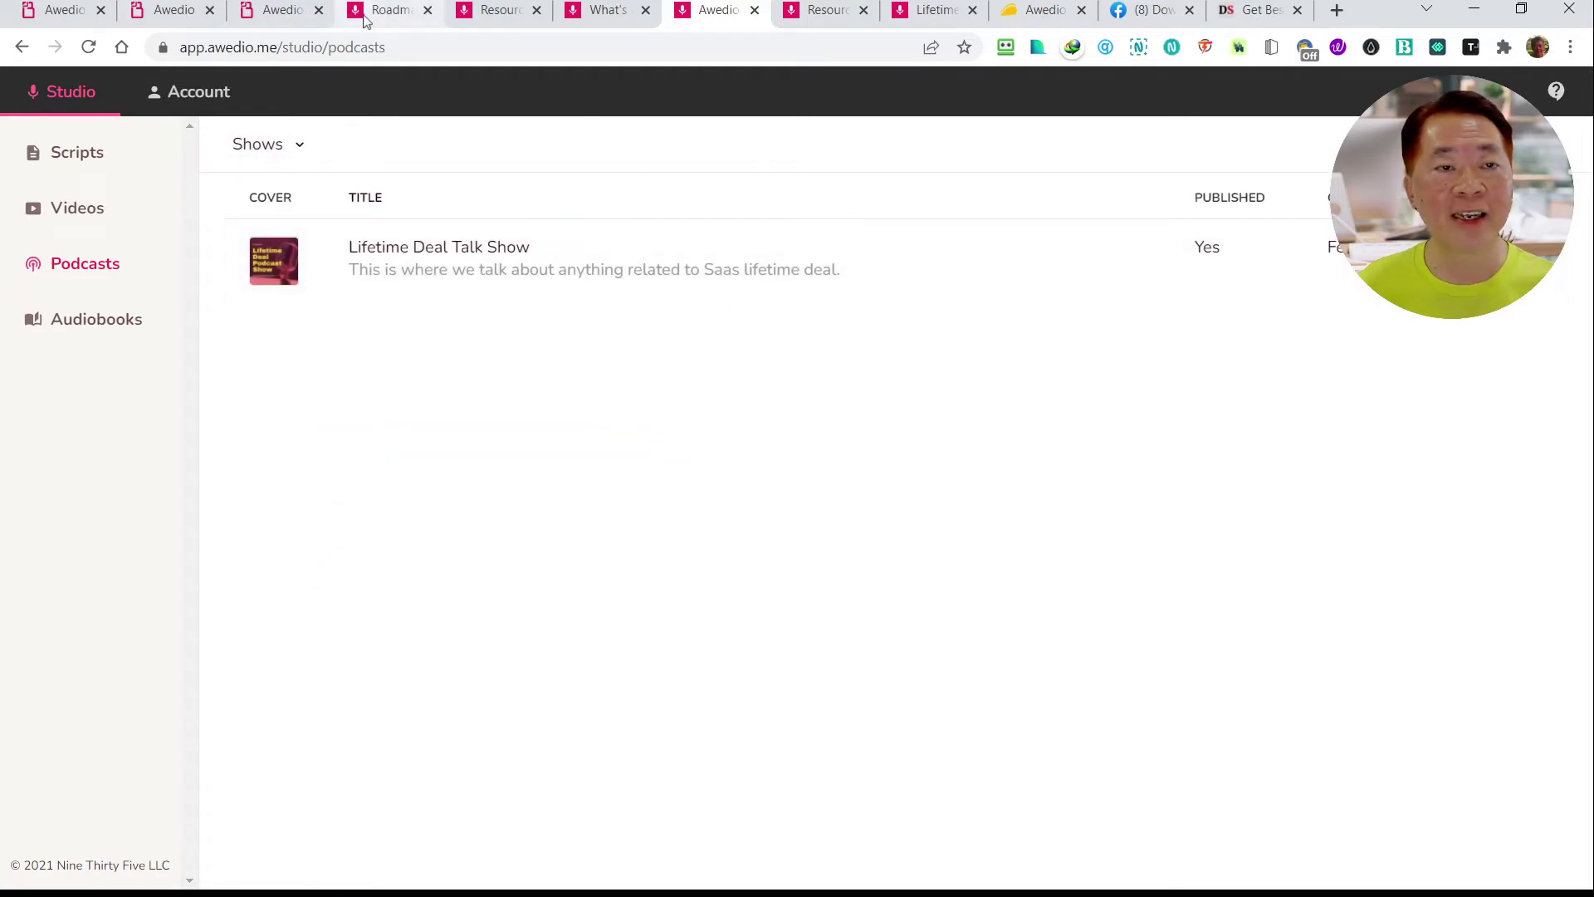
pyautogui.click(283, 12)
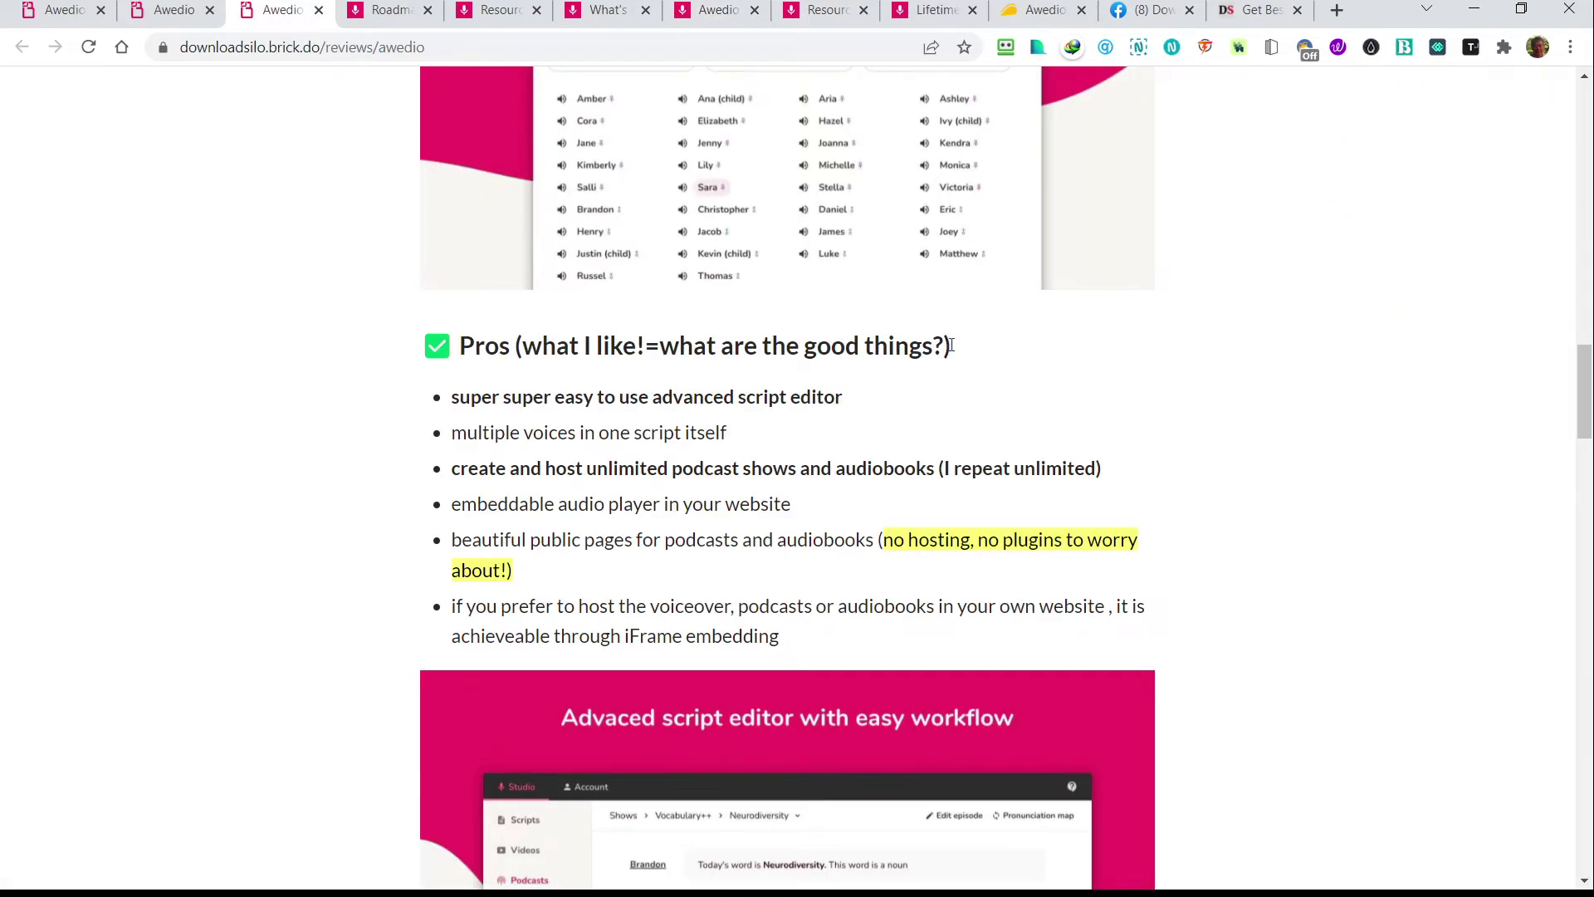
pyautogui.scroll(-9, 953, 346)
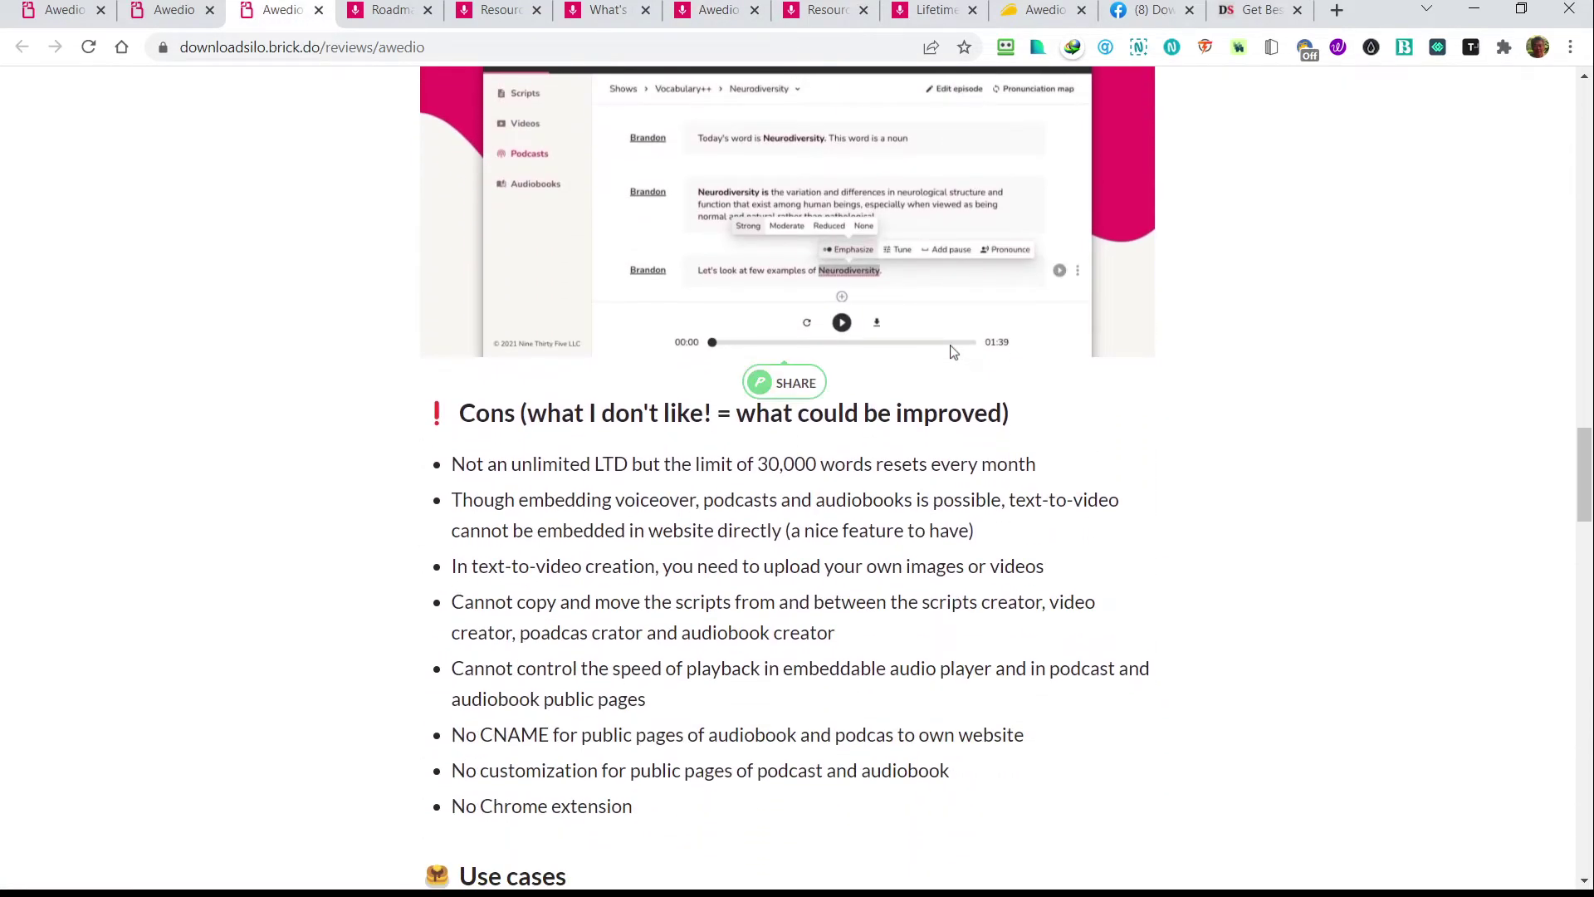
pyautogui.scroll(-1, 953, 352)
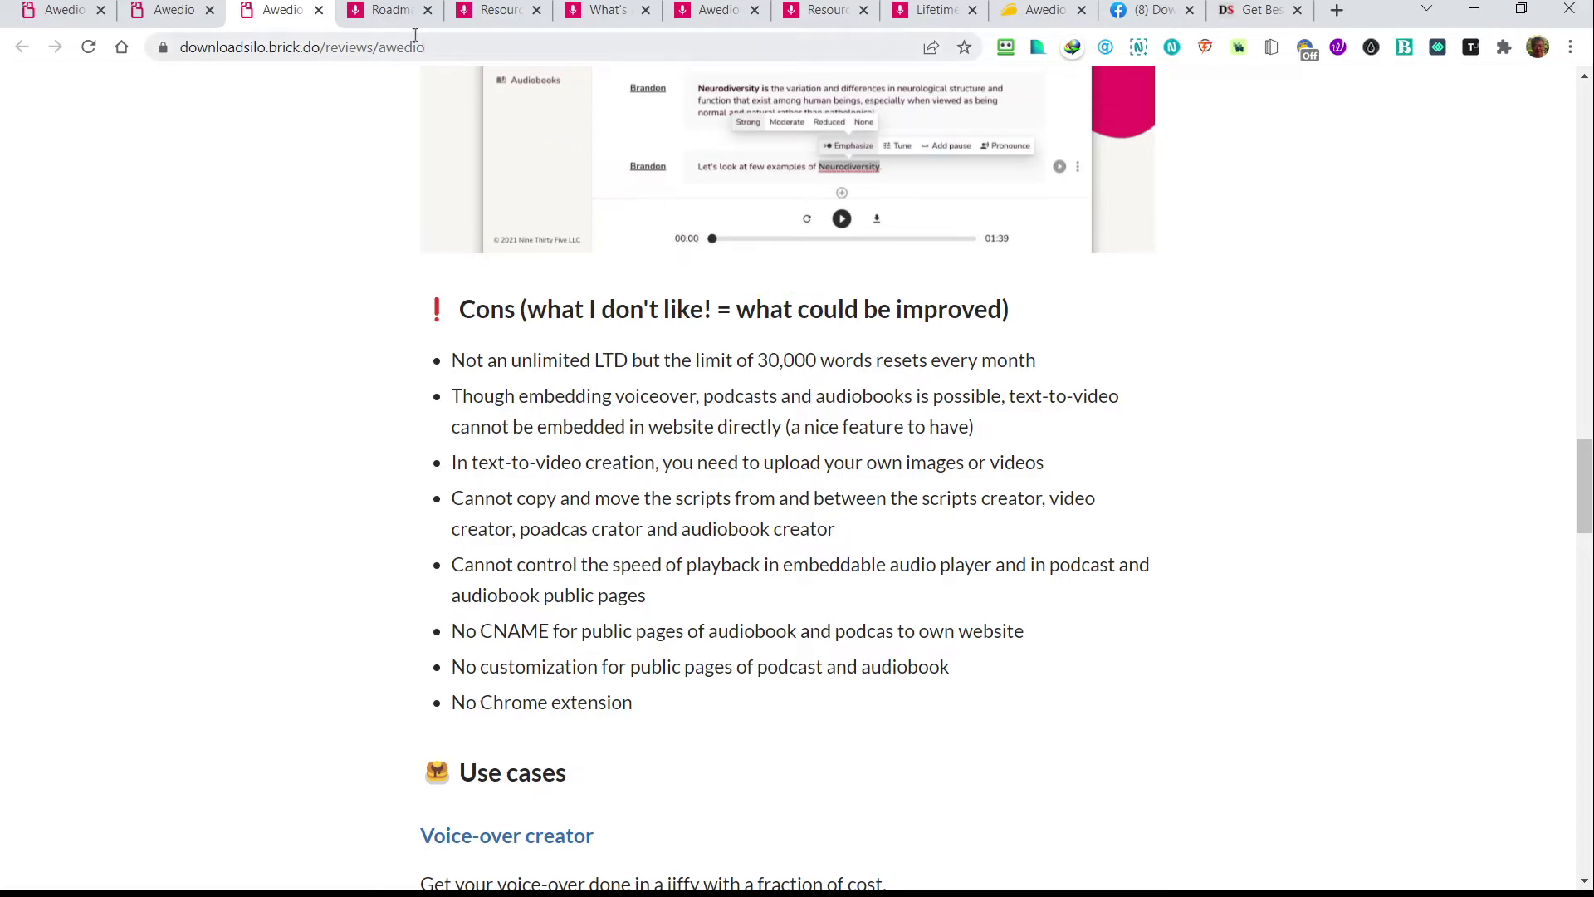
pyautogui.click(821, 17)
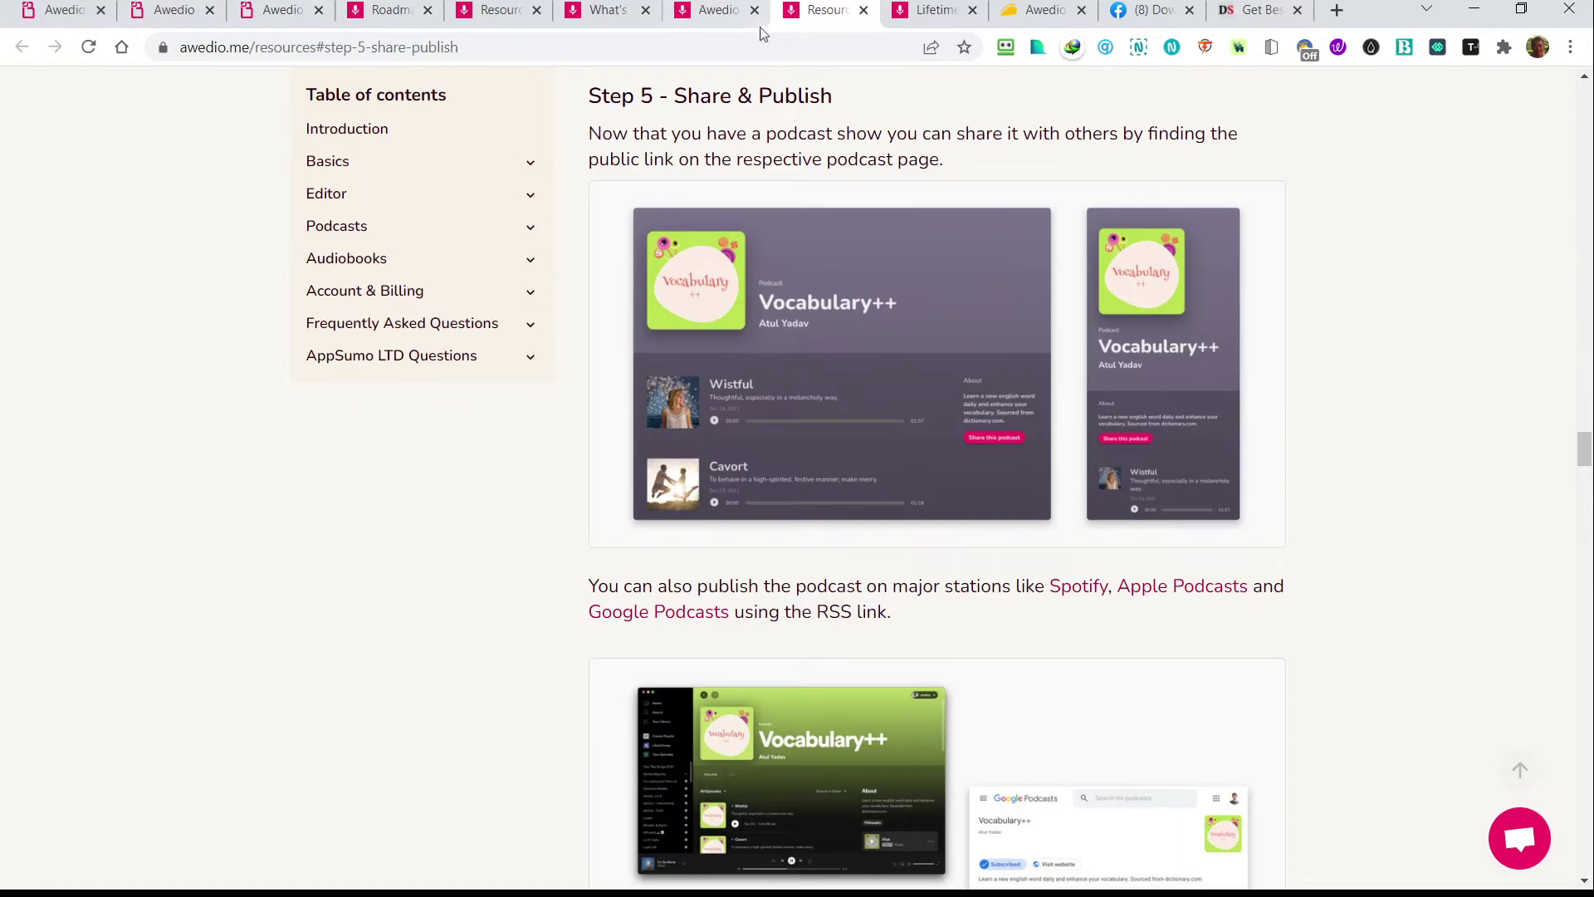
pyautogui.click(710, 23)
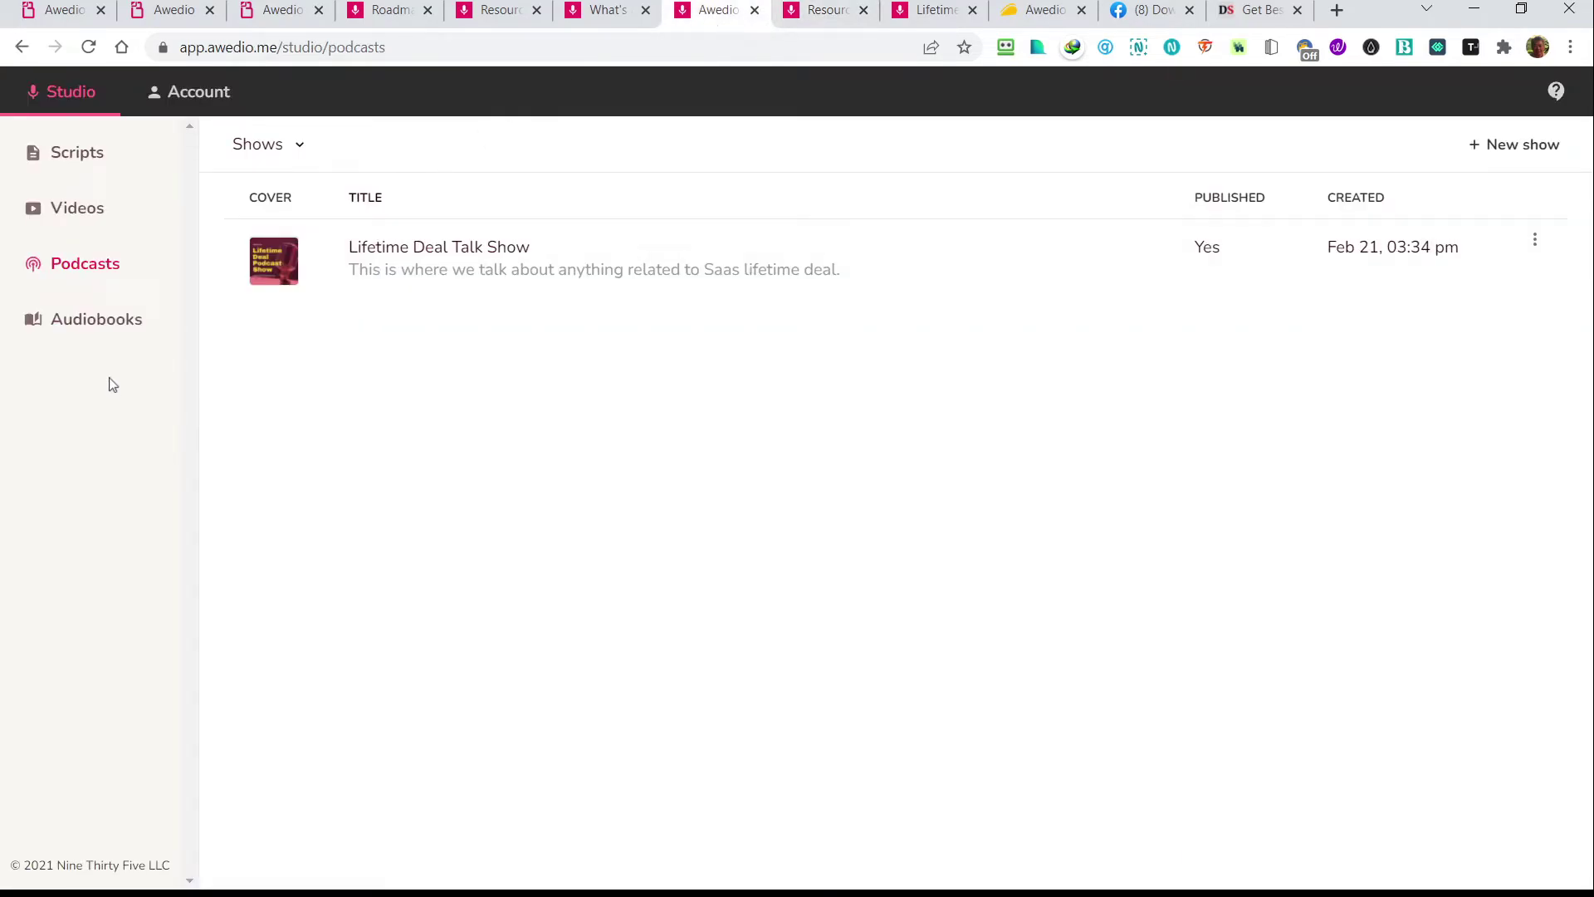
# Open the Audiobooks library, listing the Saas Lifetime Deal Purchasing Guide
pyautogui.click(87, 329)
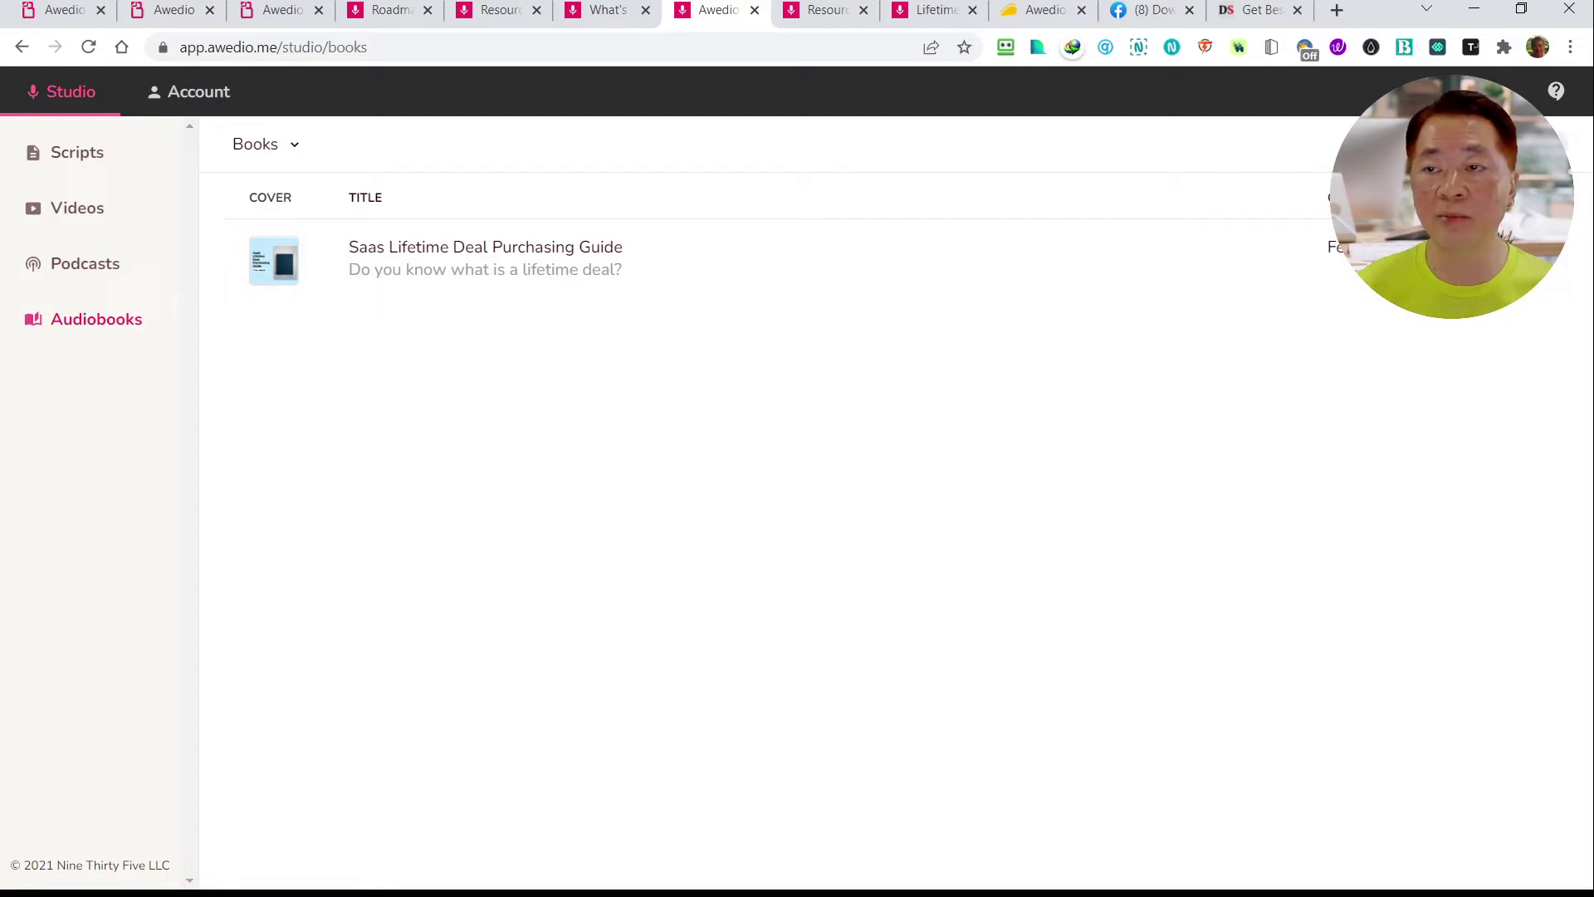
pyautogui.click(388, 232)
pyautogui.click(335, 328)
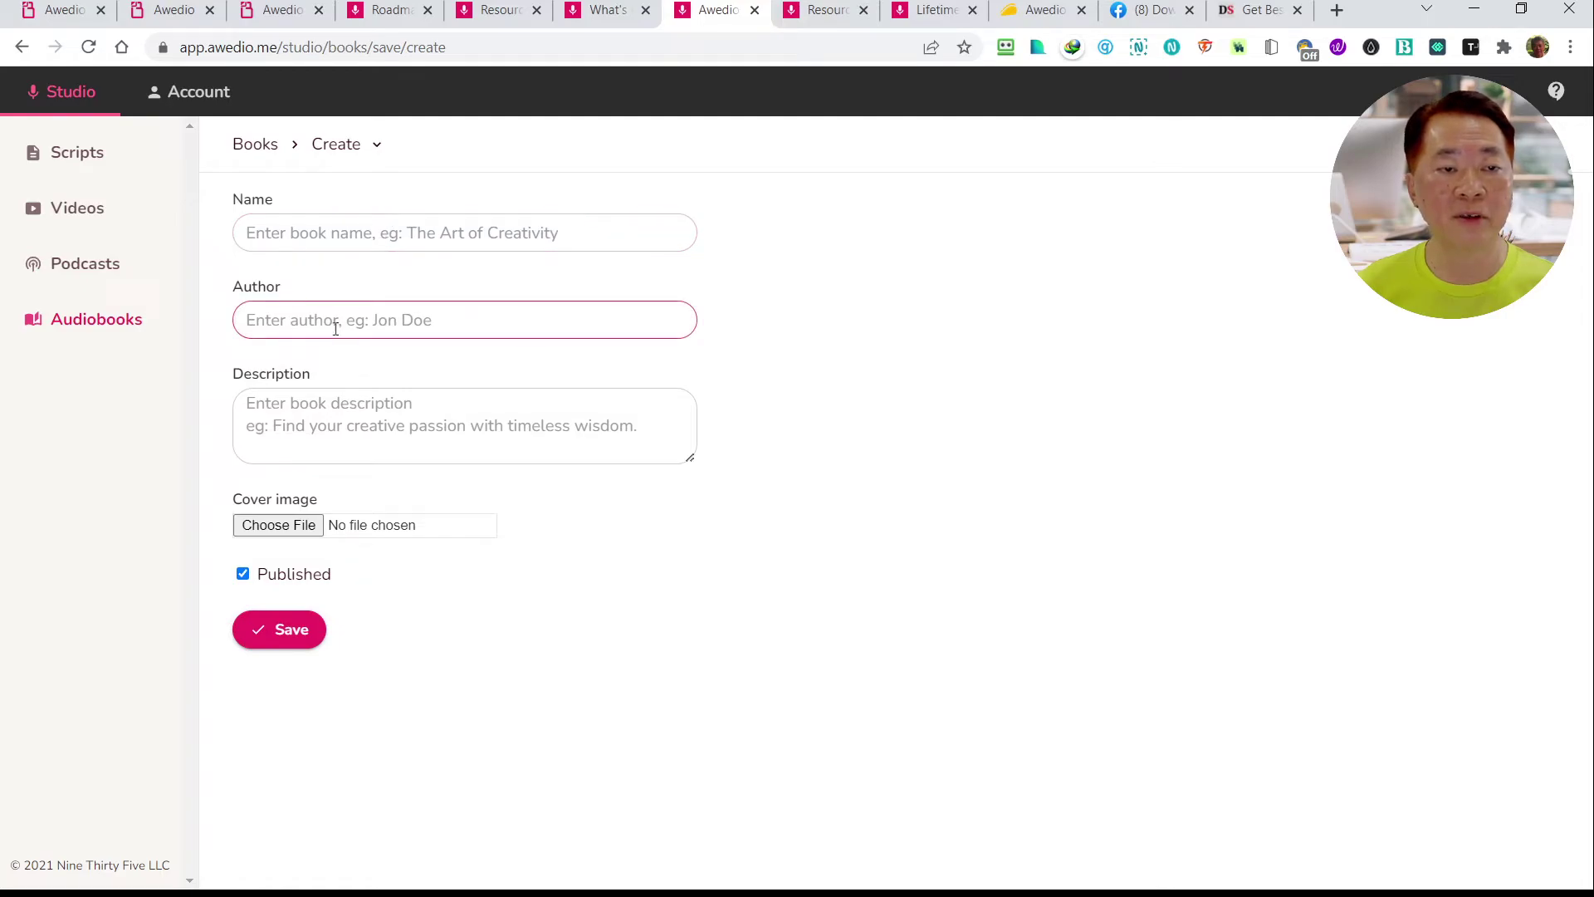
pyautogui.click(274, 434)
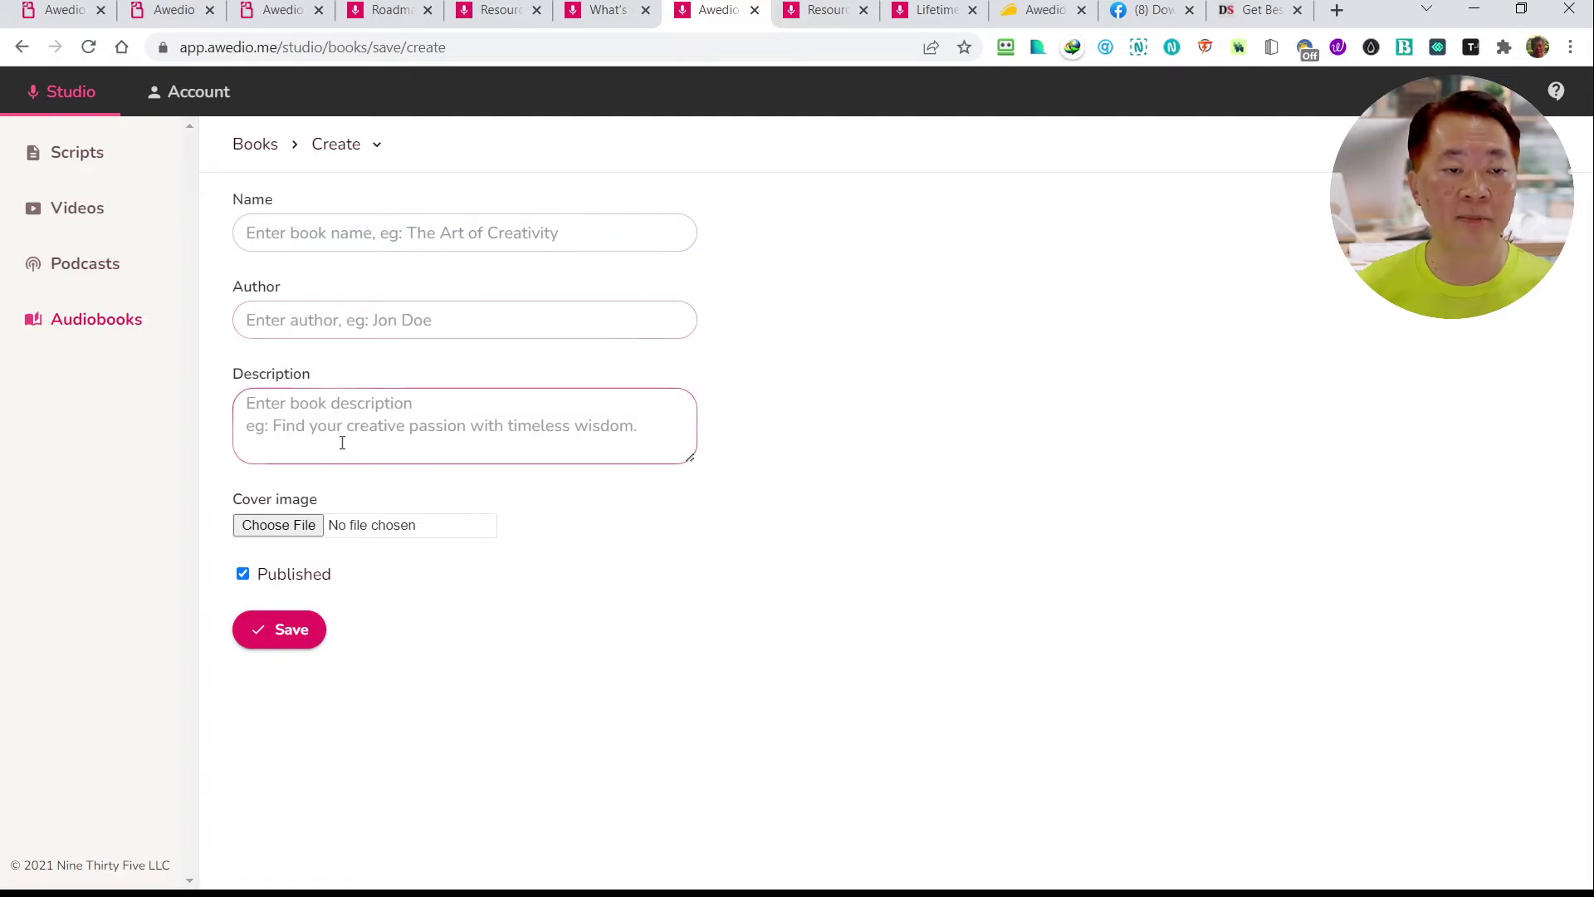
pyautogui.click(346, 523)
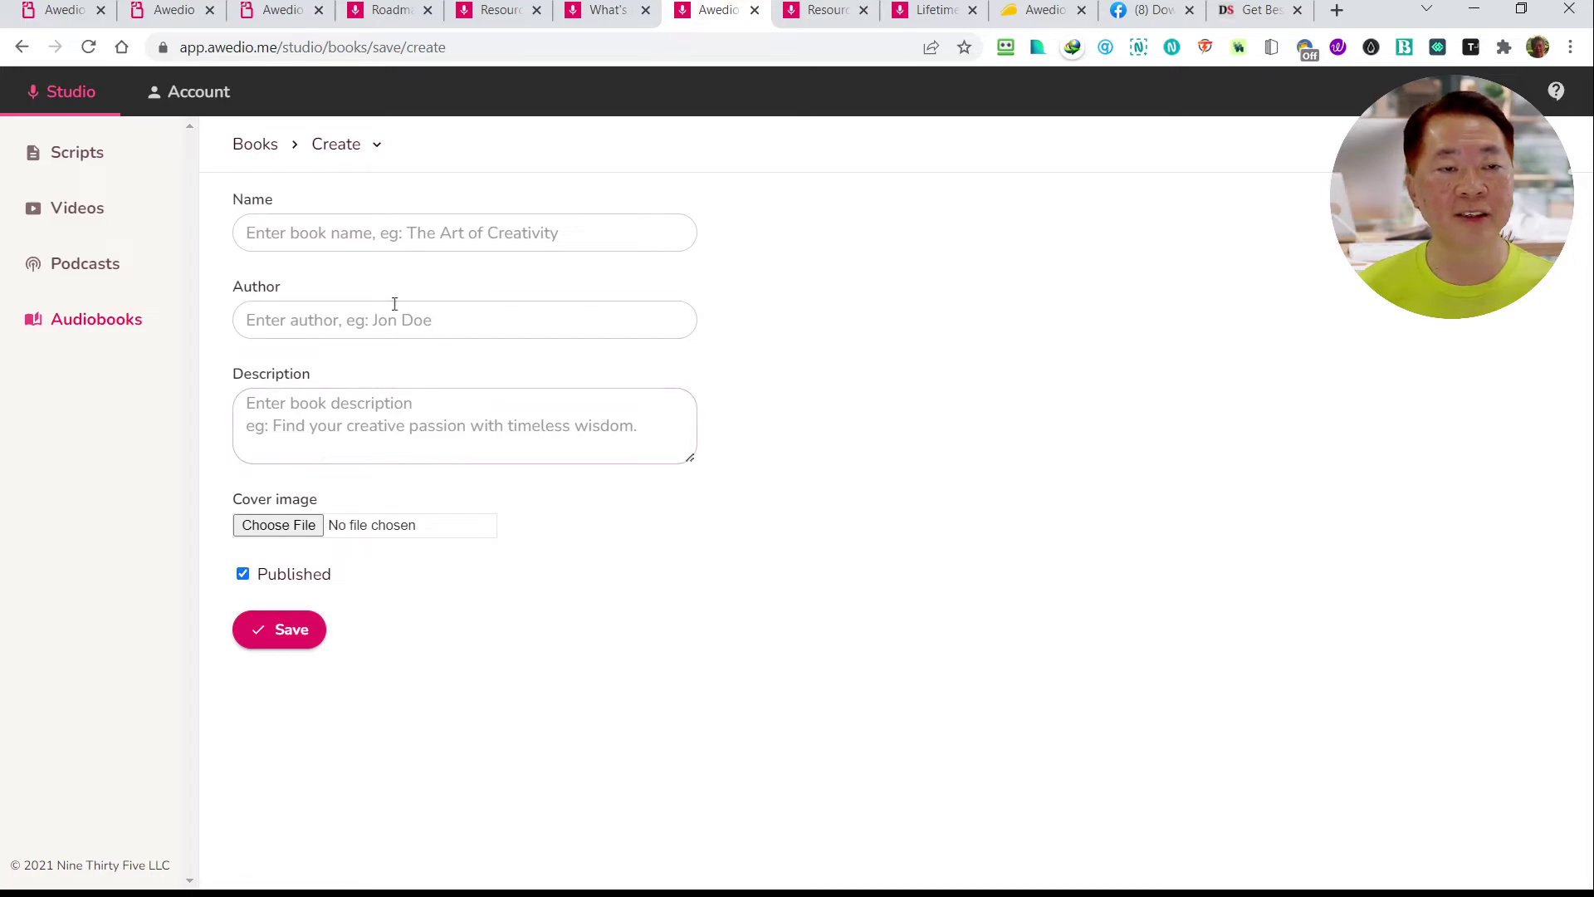
pyautogui.click(257, 151)
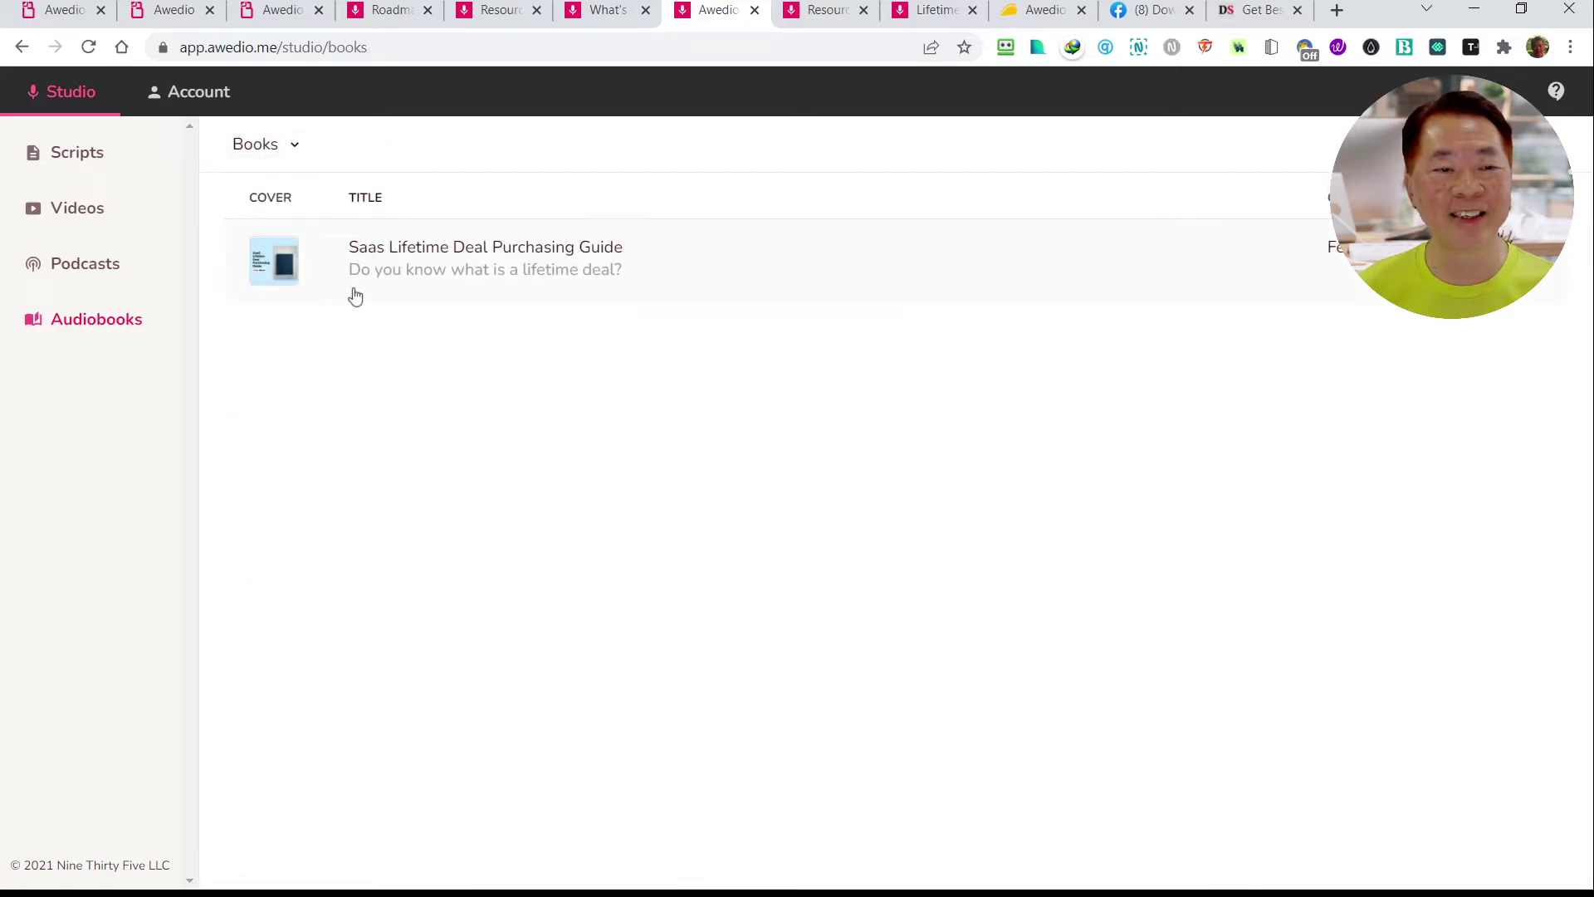
# Open the Saas Lifetime Deal Purchasing Guide book, then its public page in a new tab
pyautogui.click(452, 259)
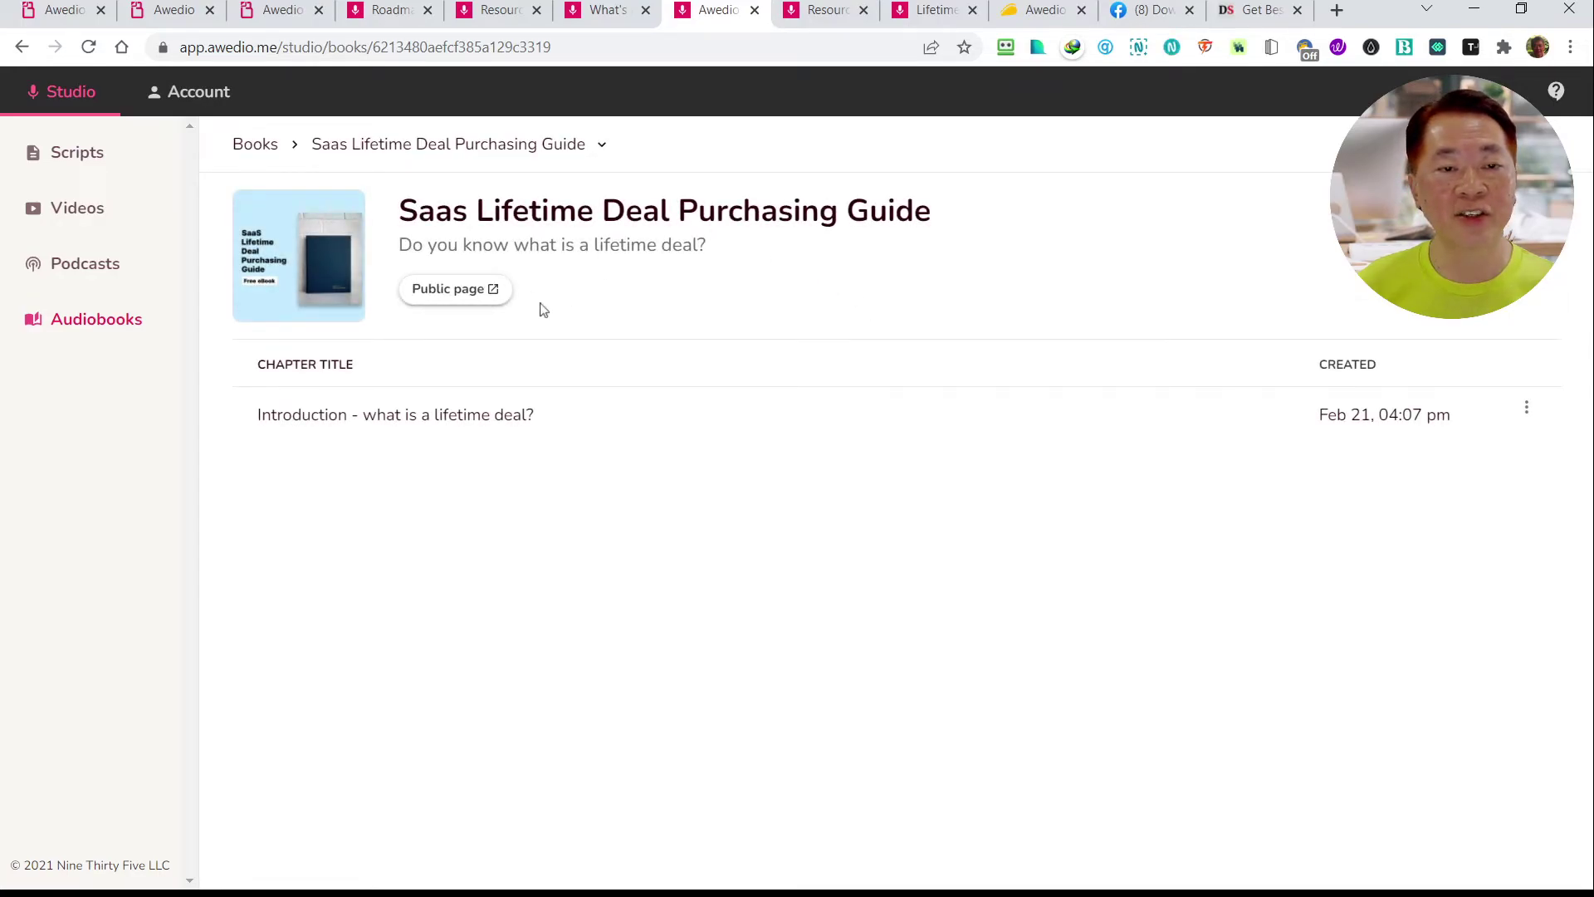
pyautogui.click(494, 299)
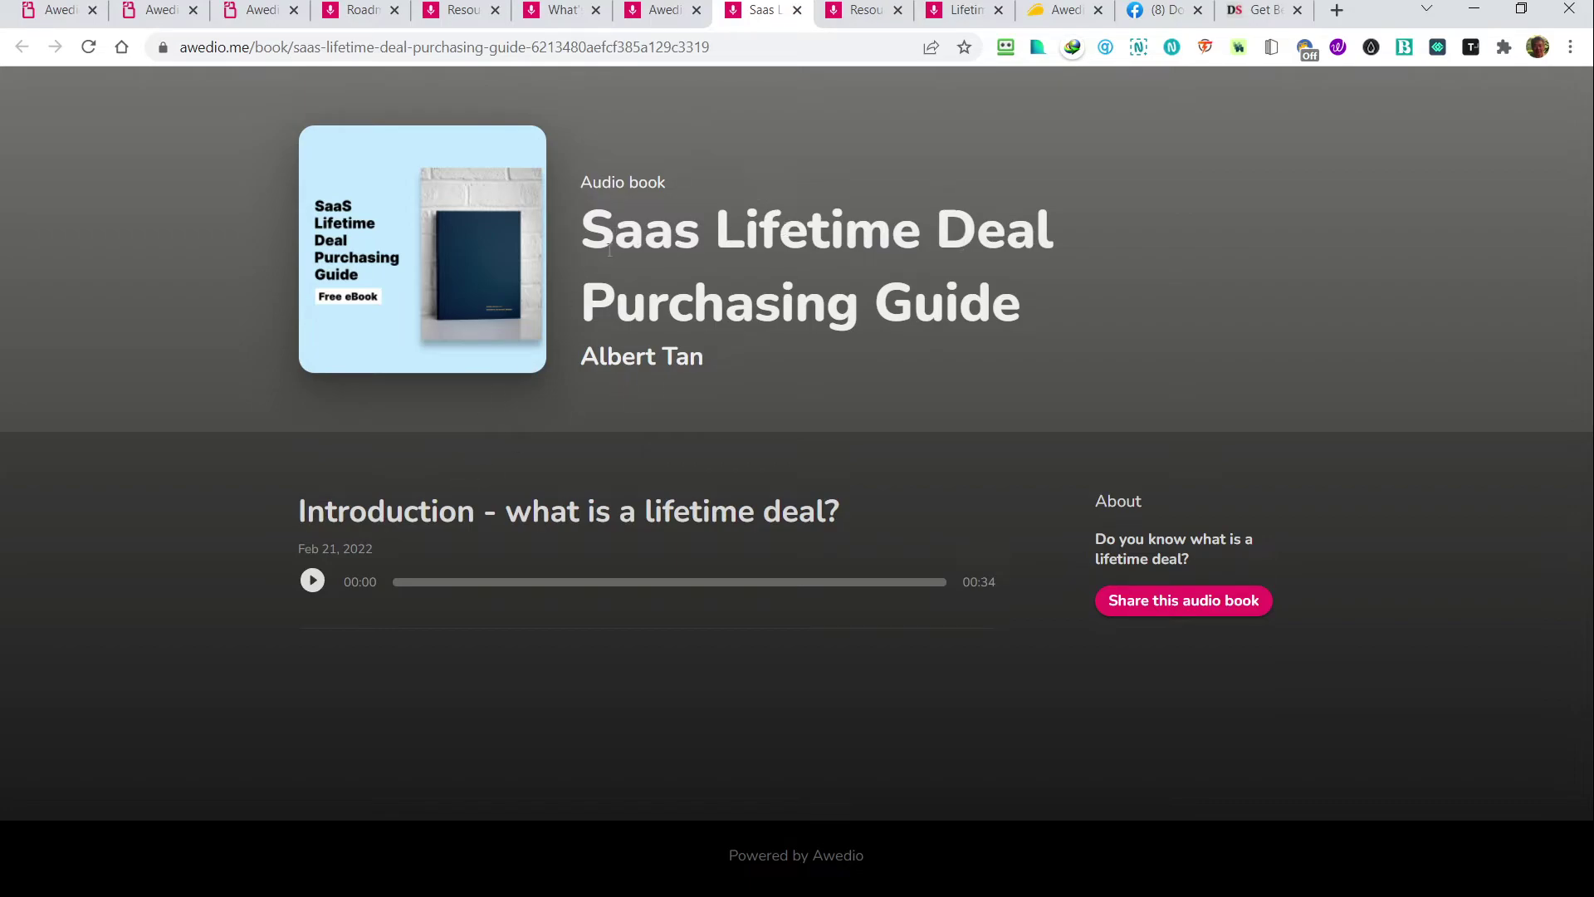
# Play the 00:34 Introduction chapter on the public page, then return to the studio's book page
pyautogui.click(313, 581)
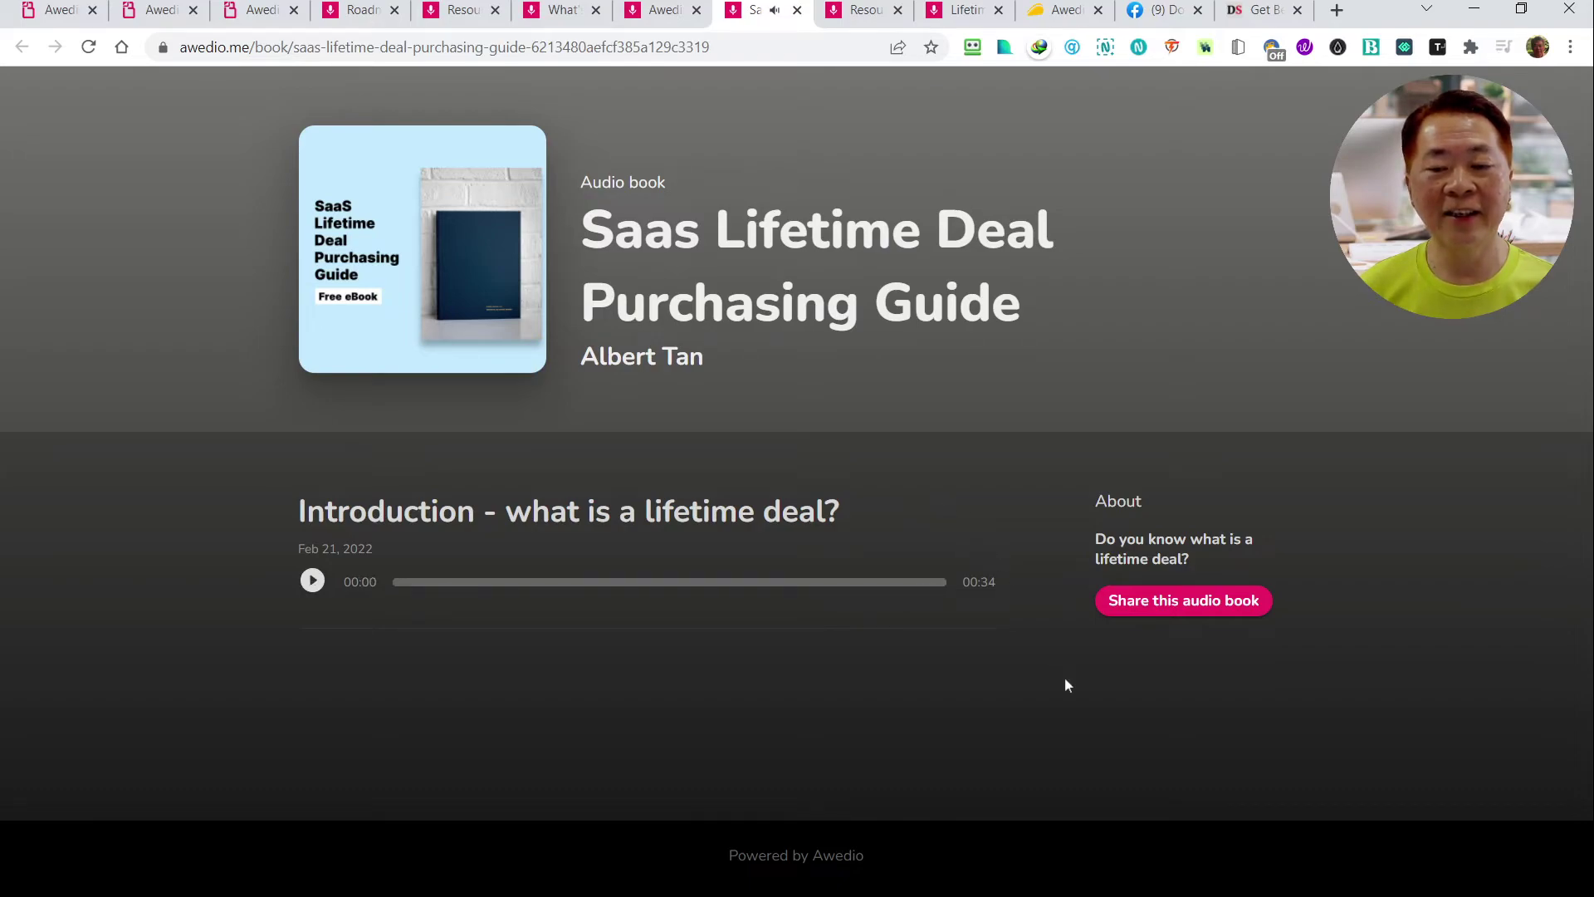
pyautogui.click(664, 25)
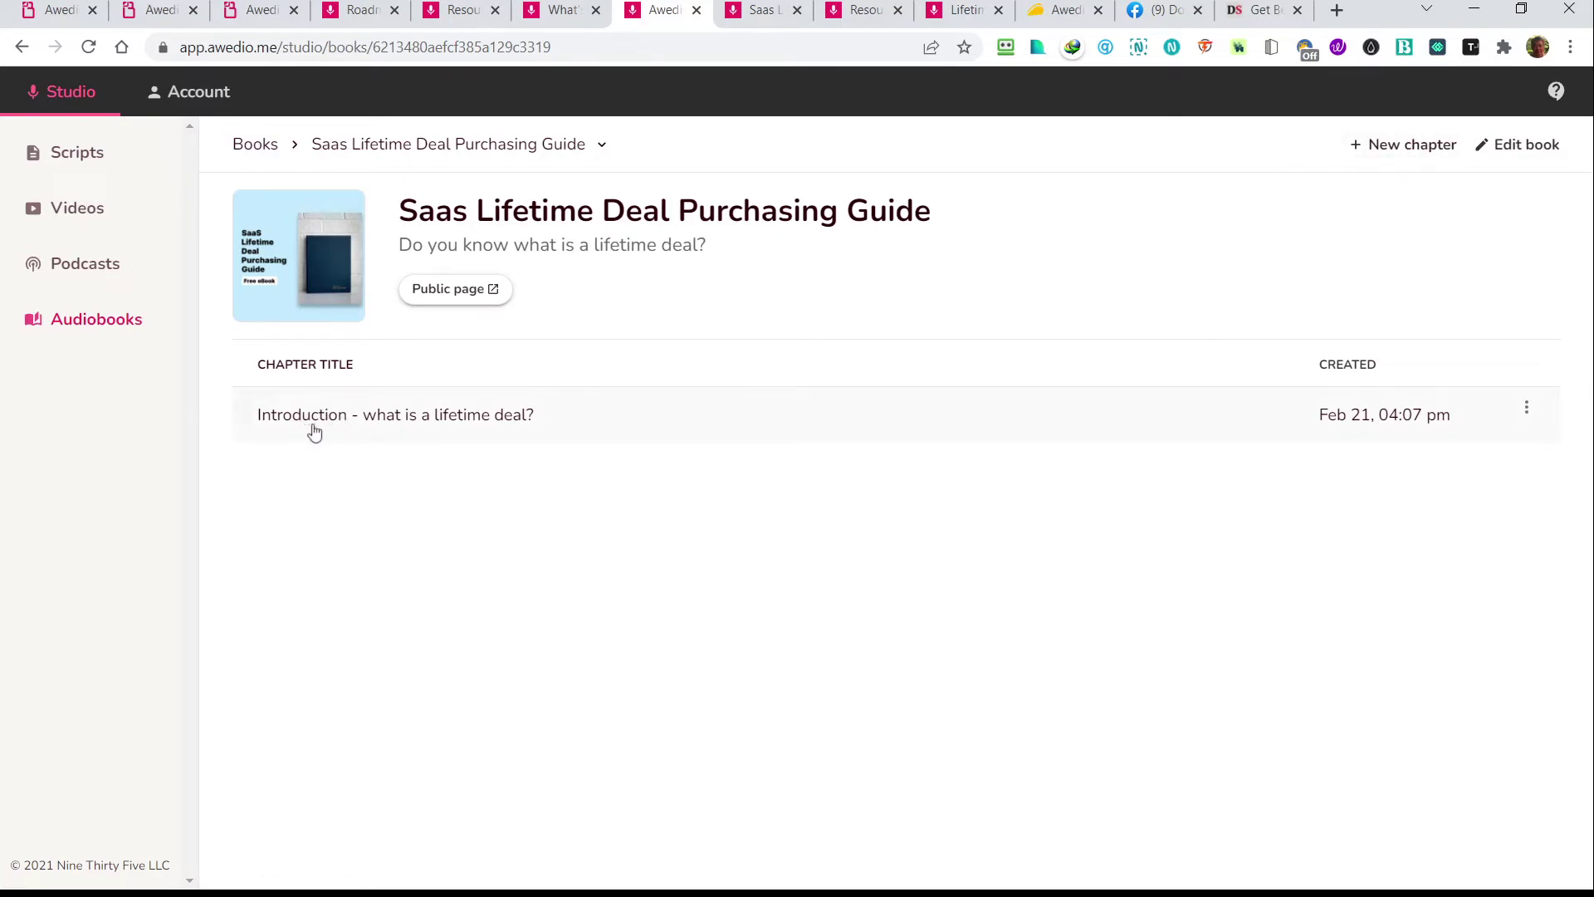
# Save a new chapter named 'Chapter 2' with an empty script, then return to the Books list
pyautogui.click(1415, 148)
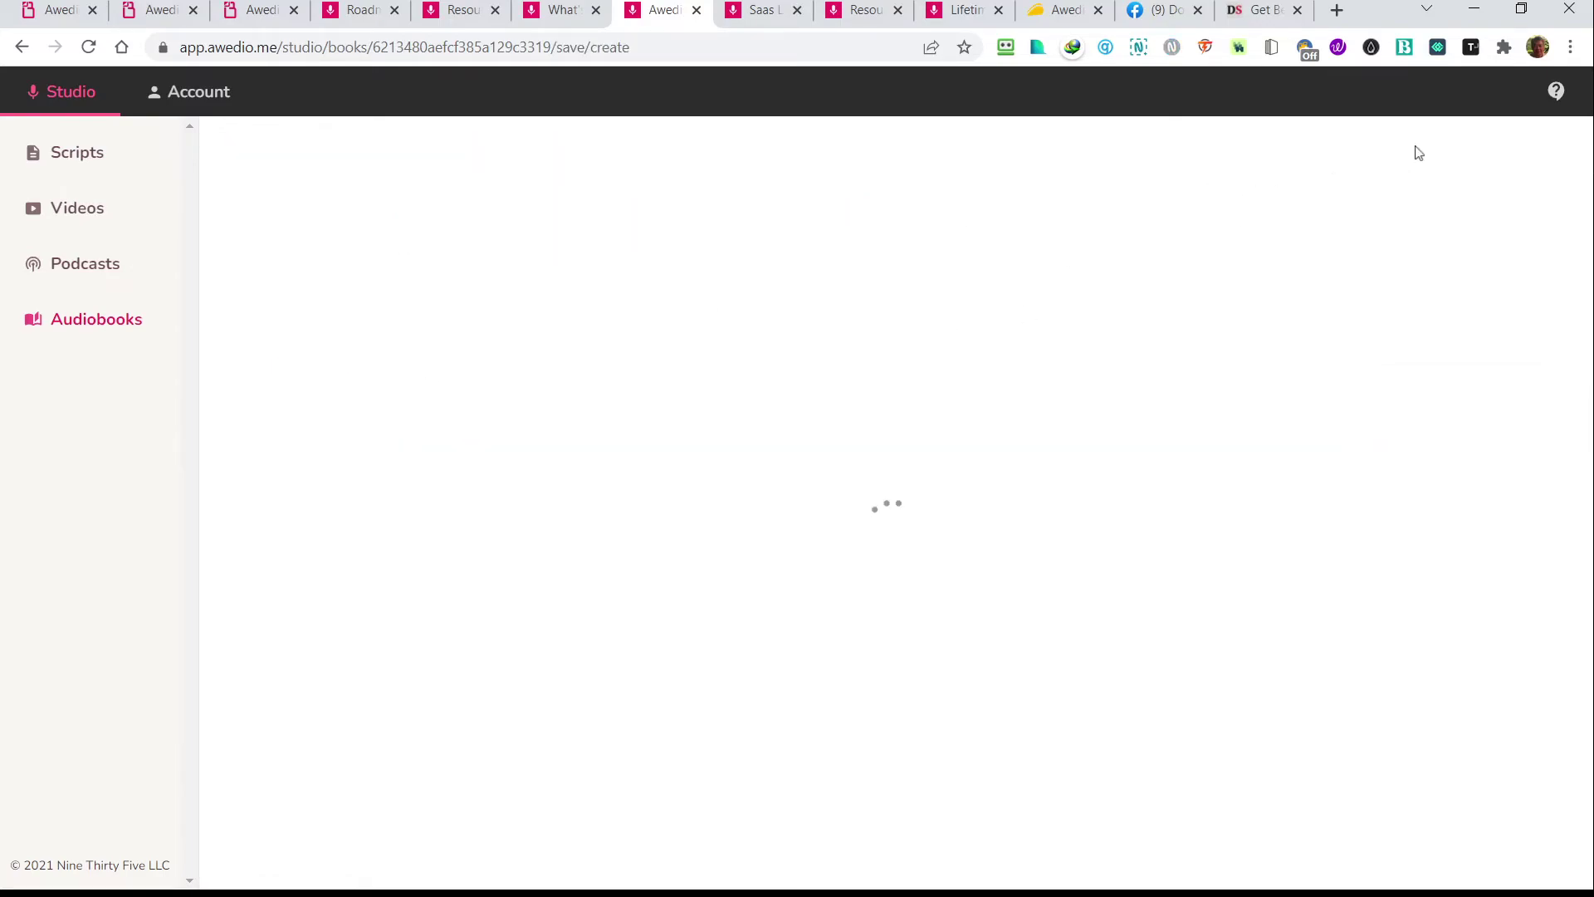
pyautogui.click(264, 239)
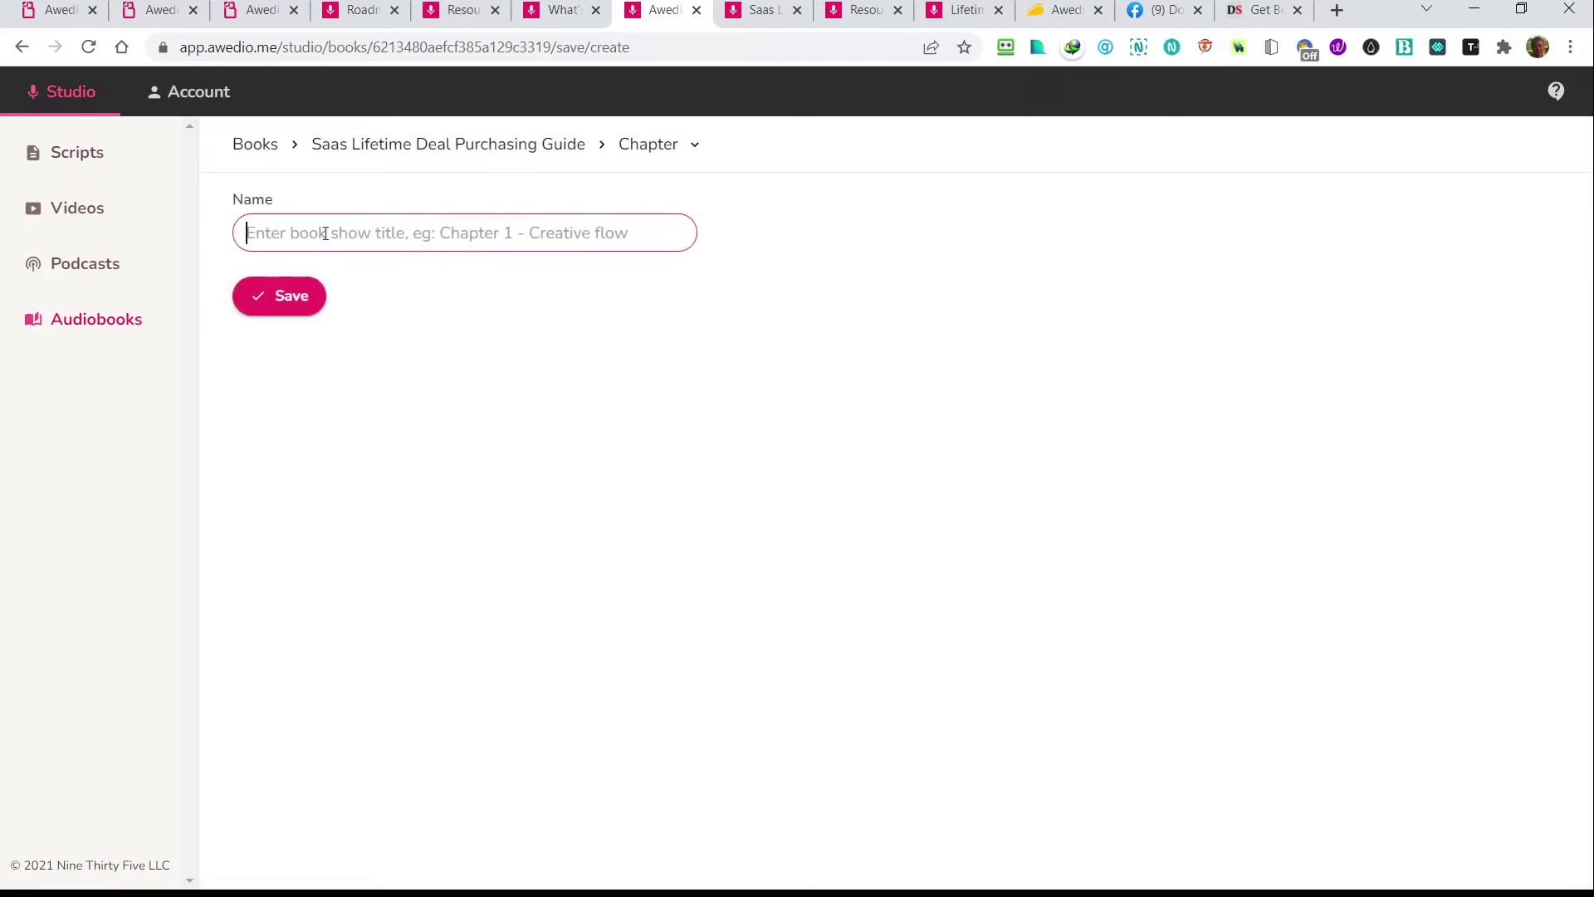
pyautogui.write('Chapter')
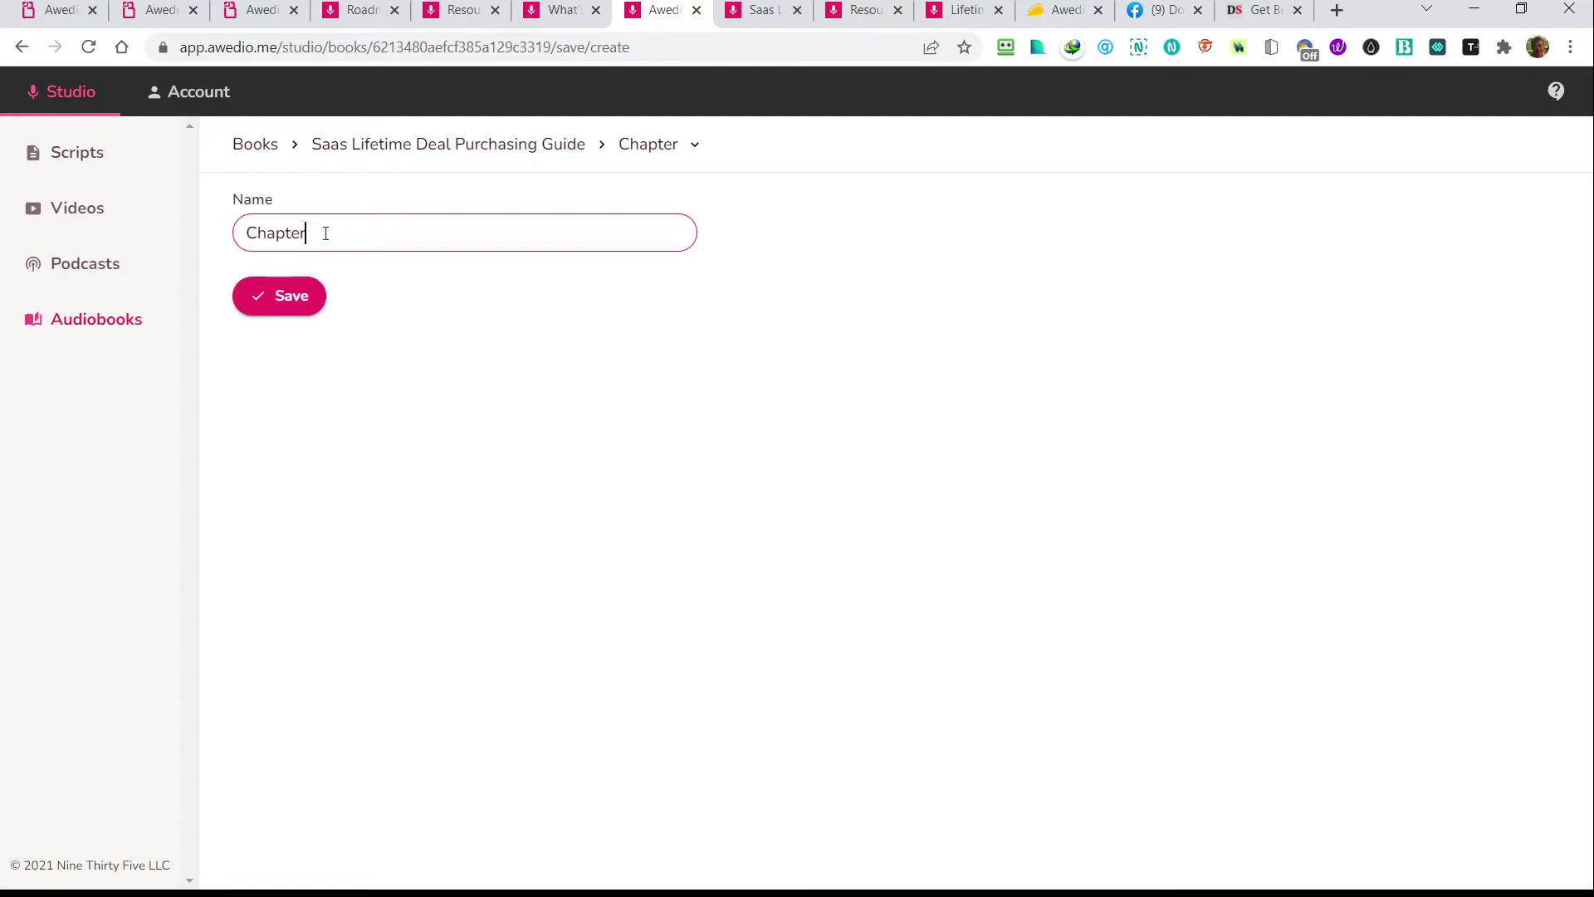
pyautogui.write(' 2')
pyautogui.click(292, 296)
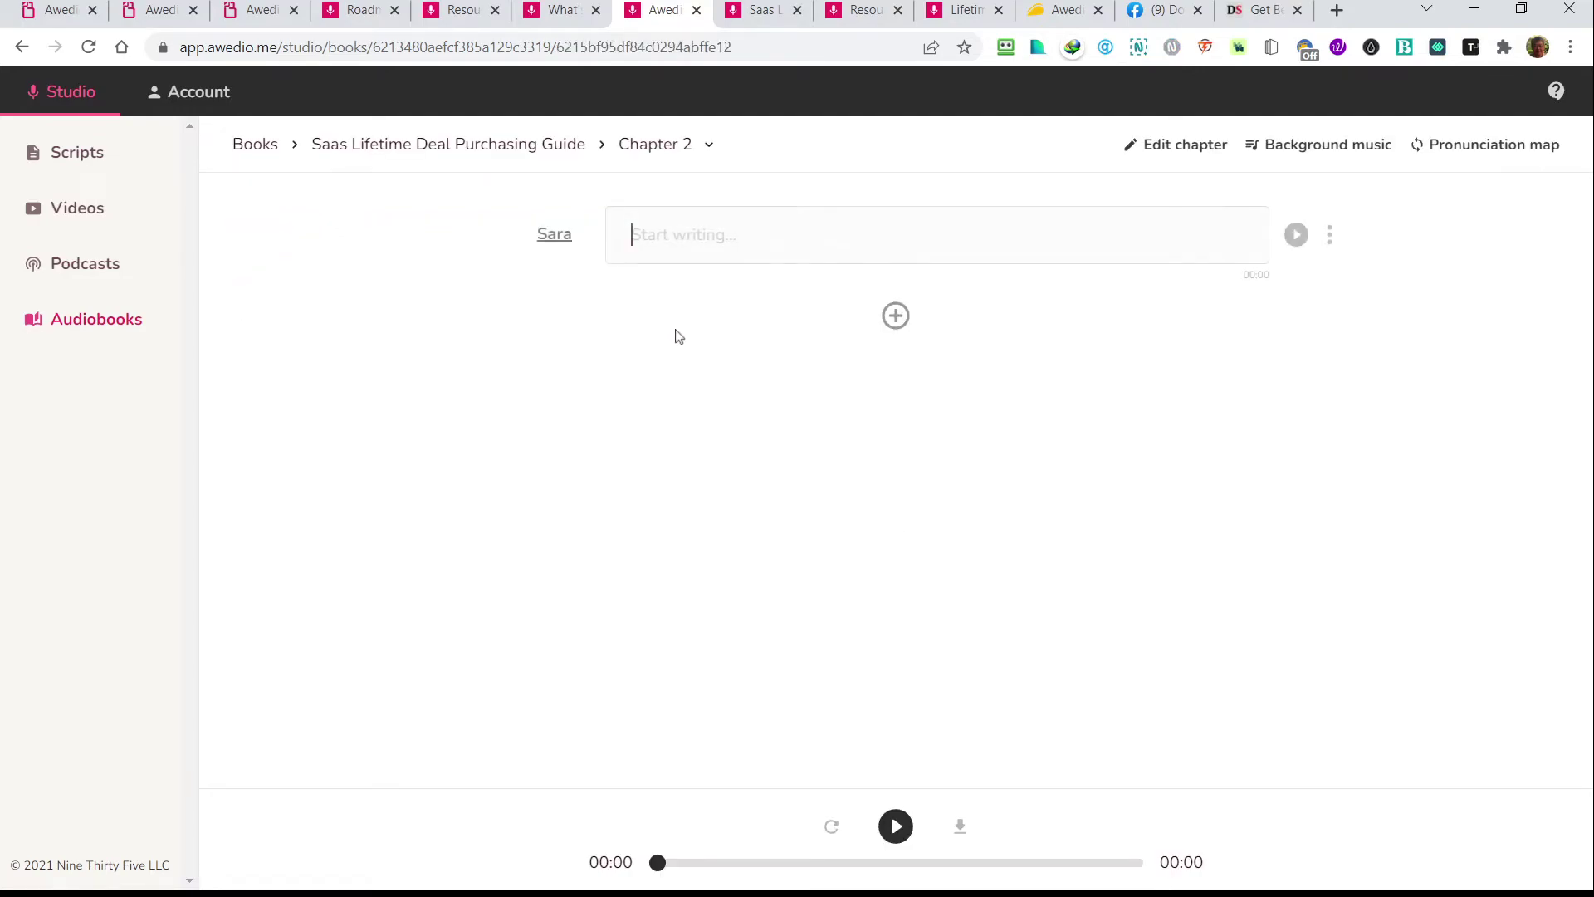
pyautogui.click(670, 236)
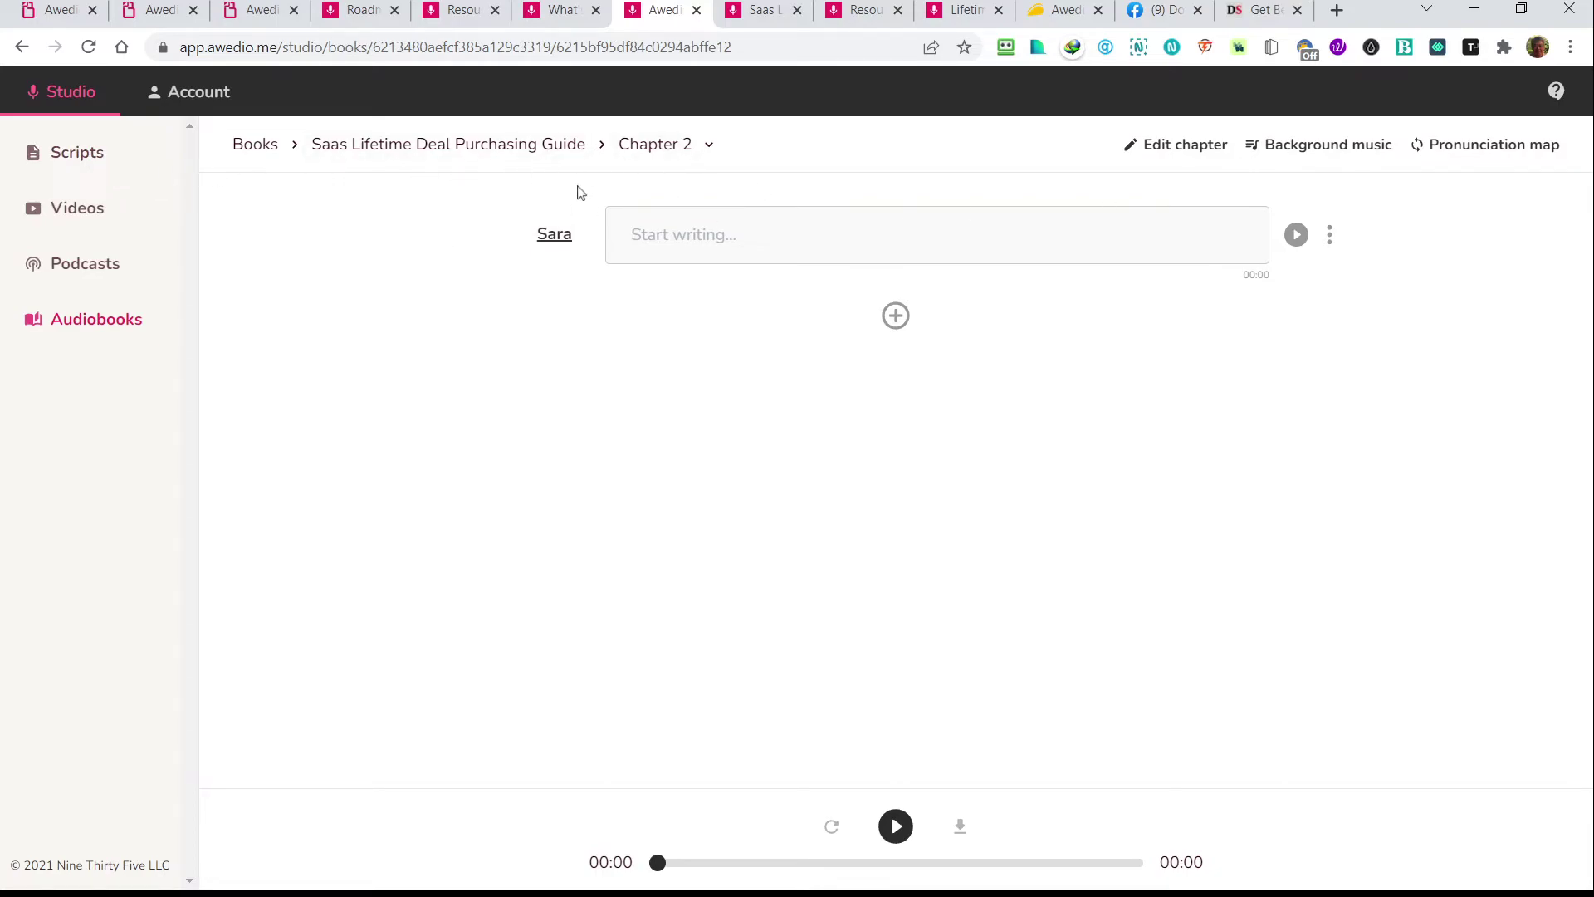
pyautogui.click(252, 157)
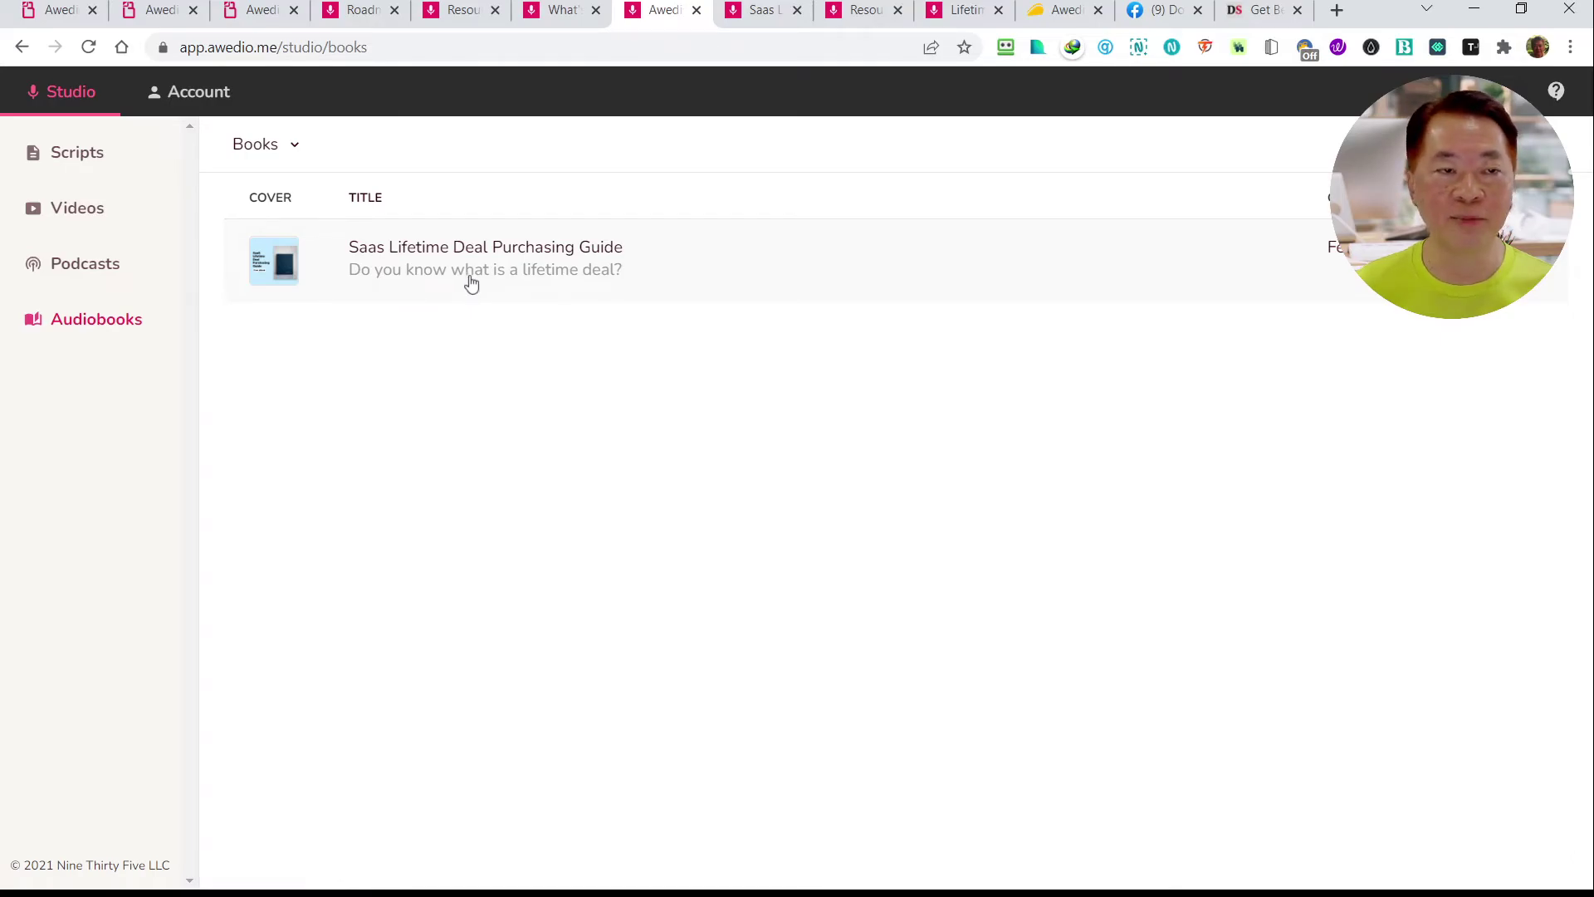
# Compare the Pros and Cons sections of the downloadsilo Awedio review
pyautogui.click(253, 22)
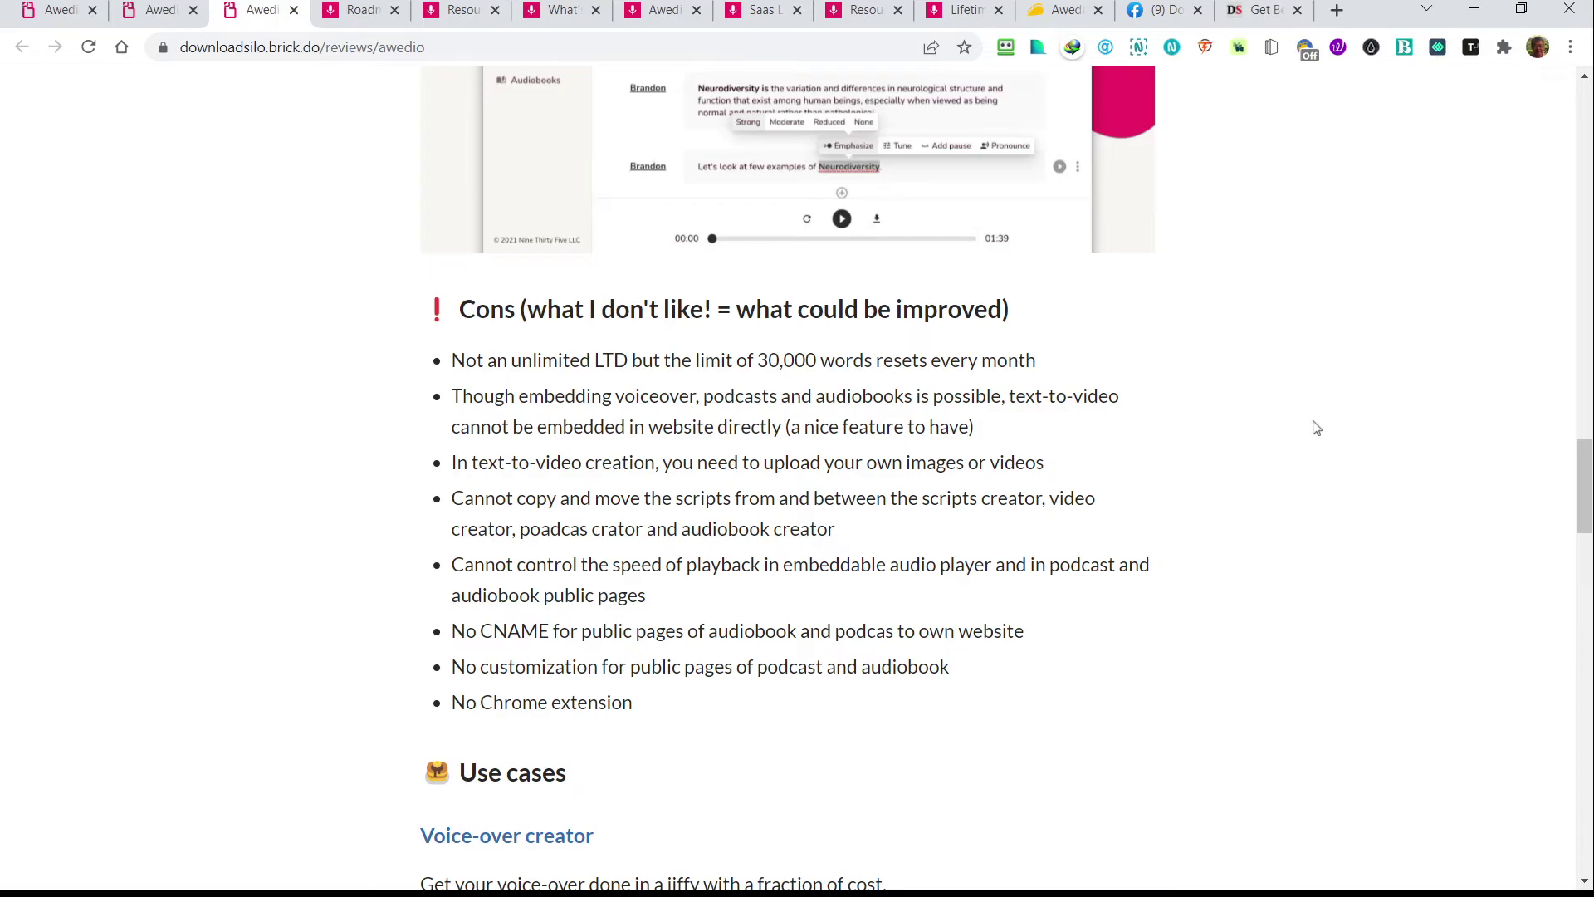
pyautogui.scroll(5, 1312, 432)
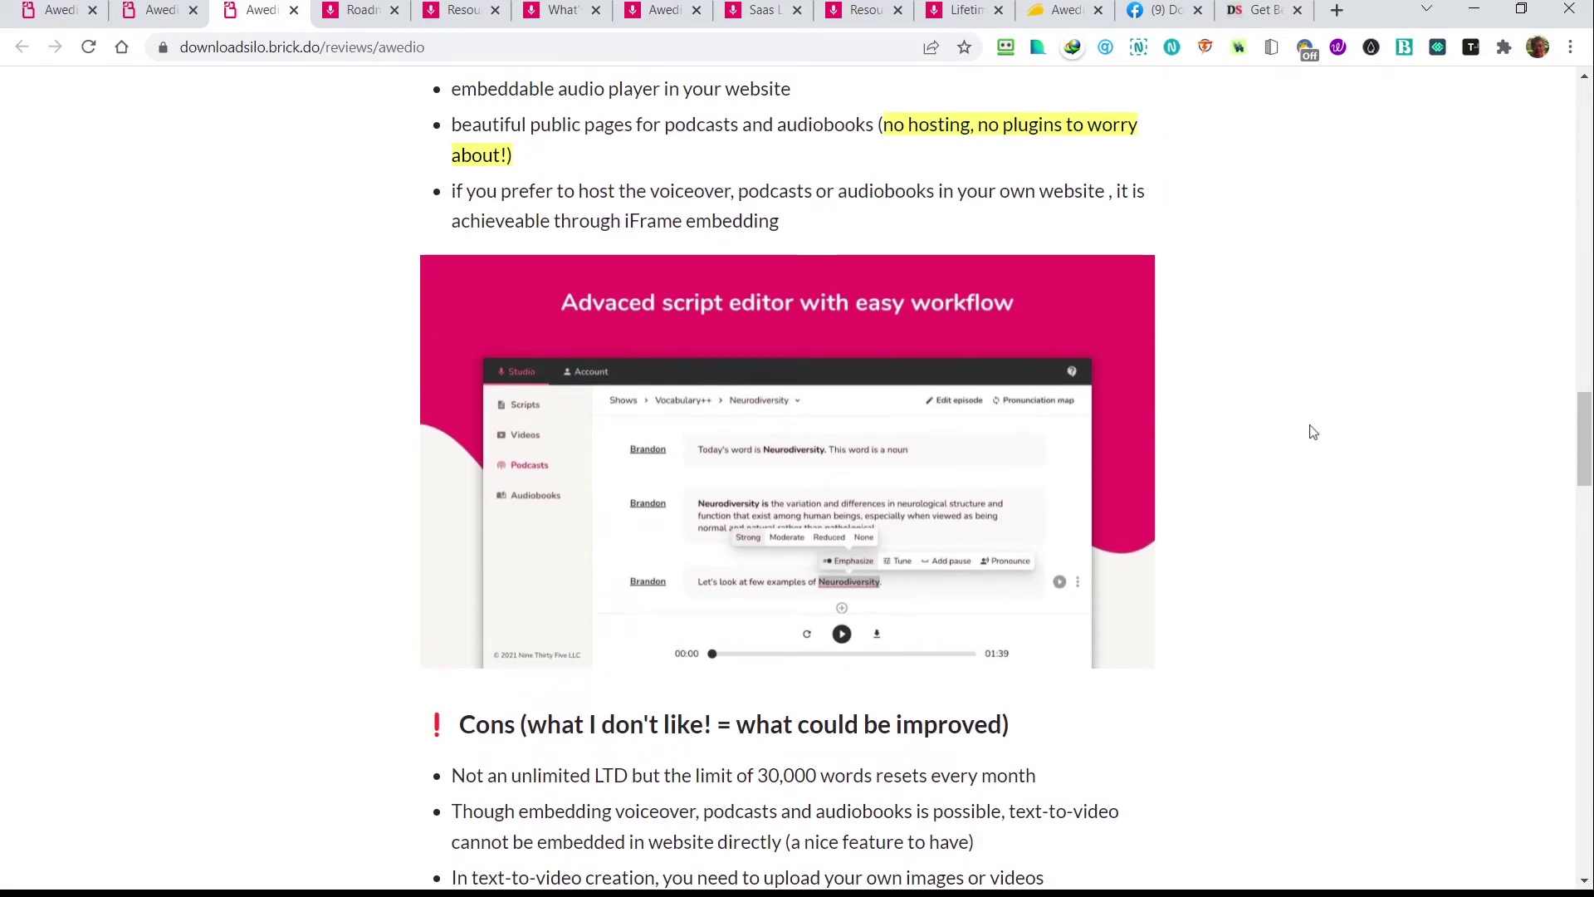
pyautogui.scroll(-6, 1312, 431)
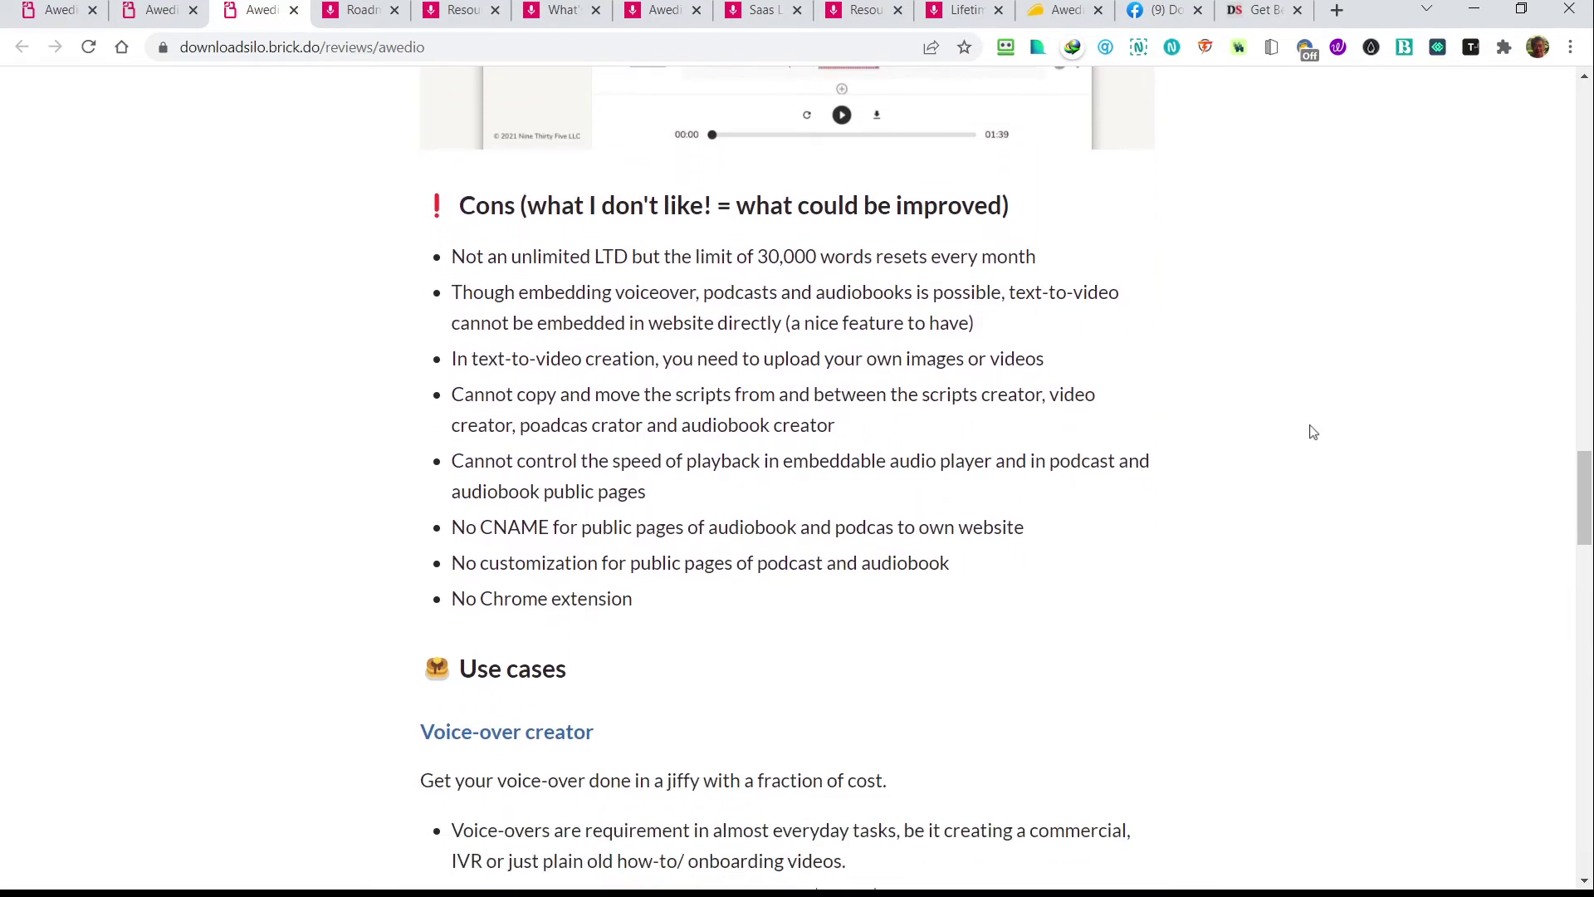
pyautogui.scroll(10, 1312, 432)
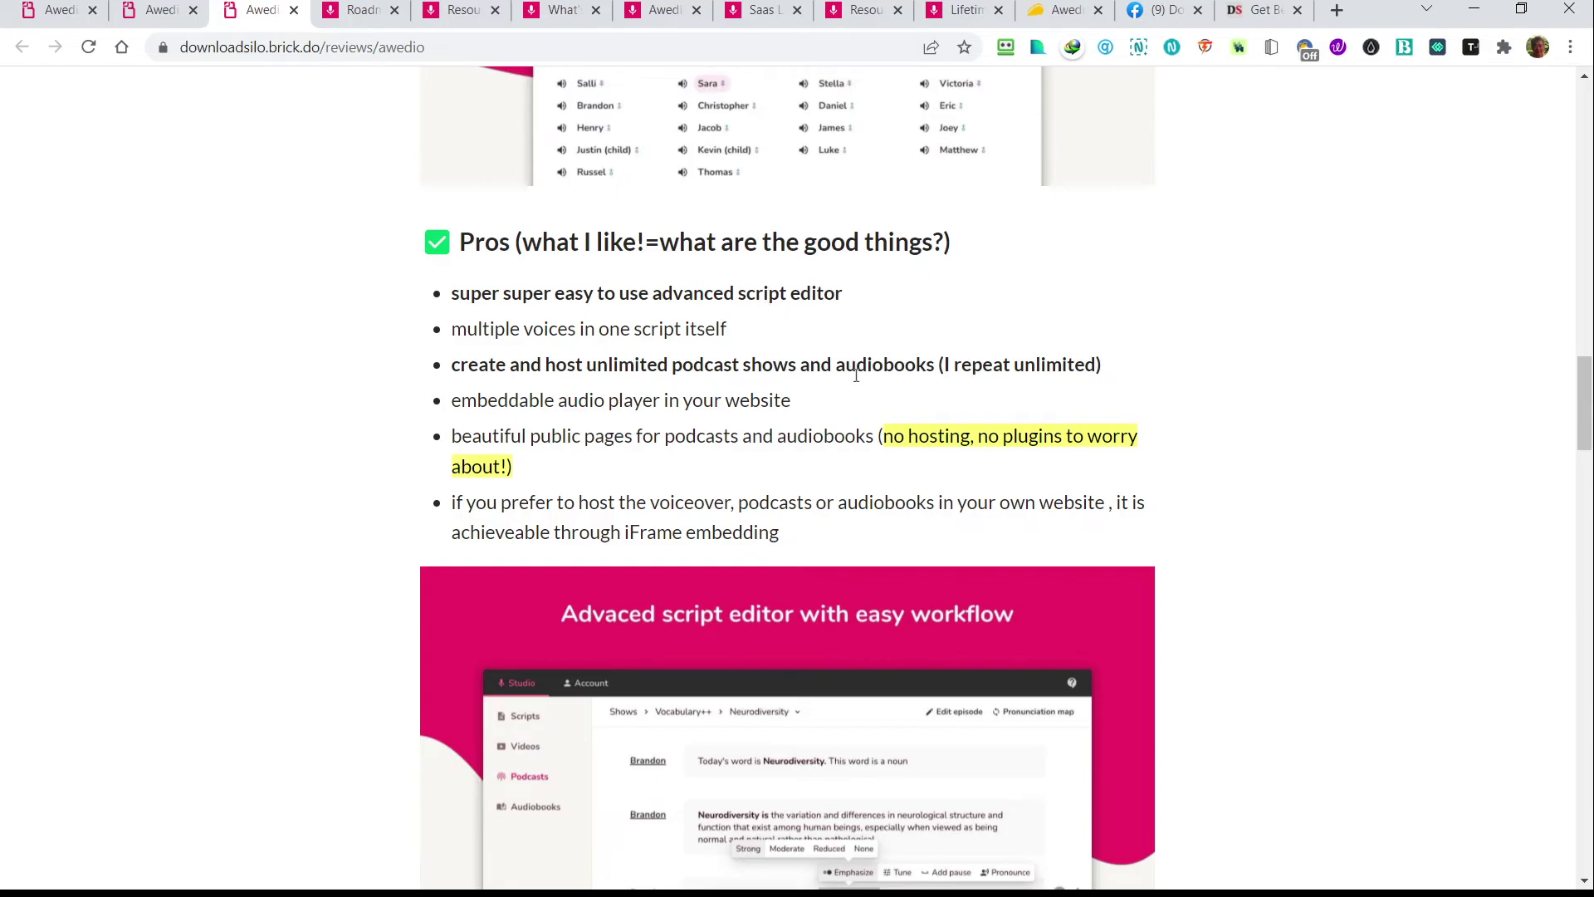
pyautogui.scroll(-10, 856, 376)
pyautogui.scroll(1, 858, 381)
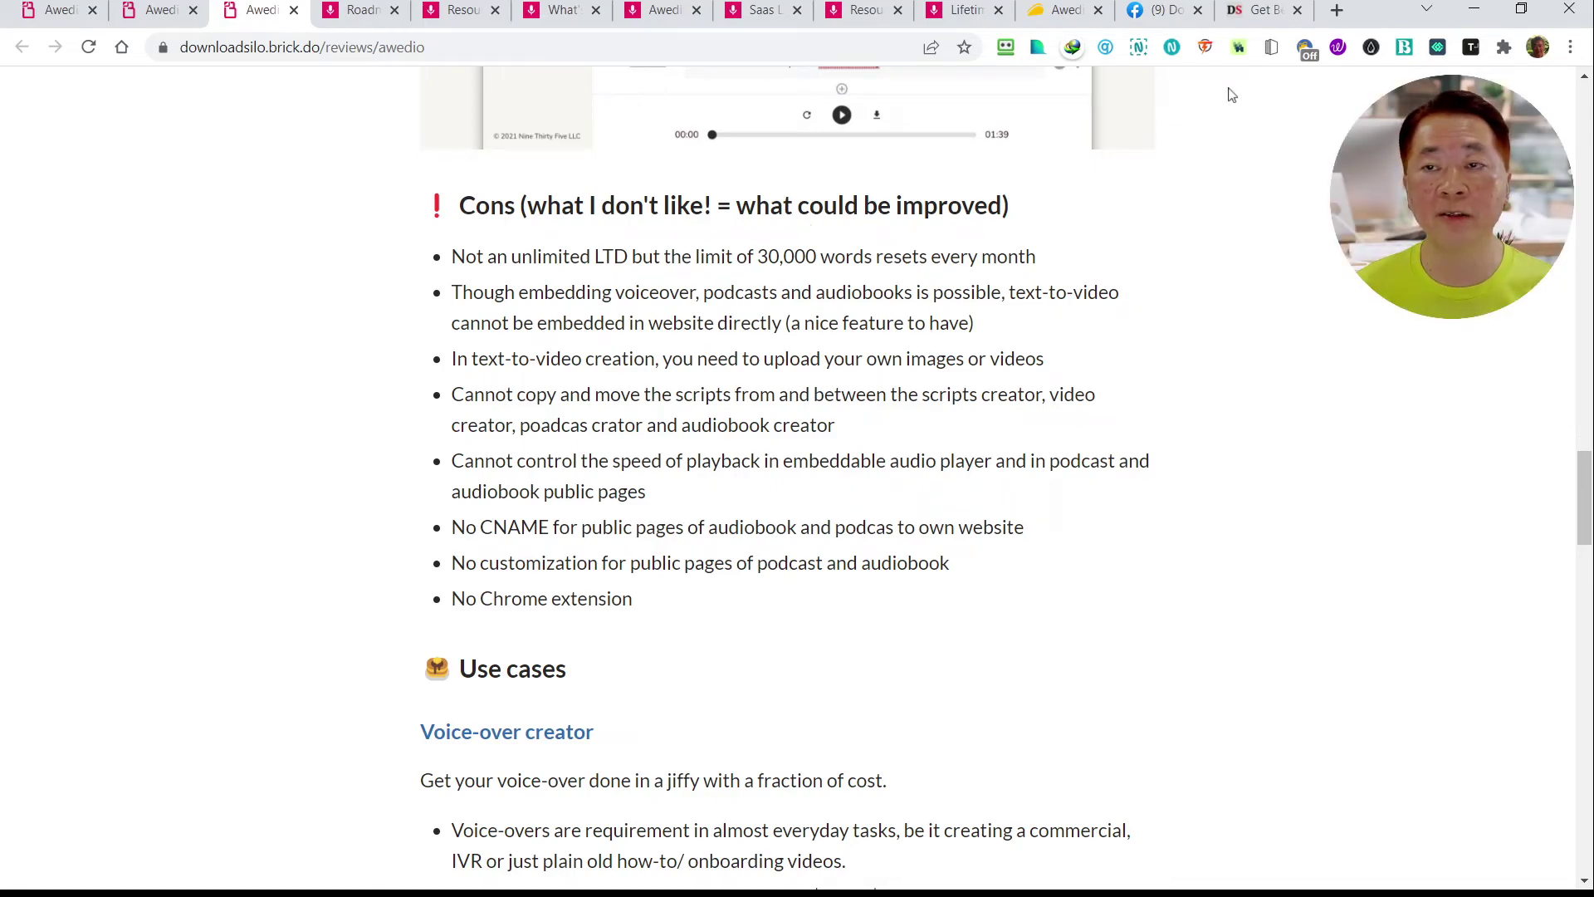
pyautogui.click(1053, 12)
# Review the $89 Awedio plan features on AppSumo, then revisit the downloadsilo review and audiobook page
pyautogui.click(1232, 454)
pyautogui.scroll(-3, 1089, 466)
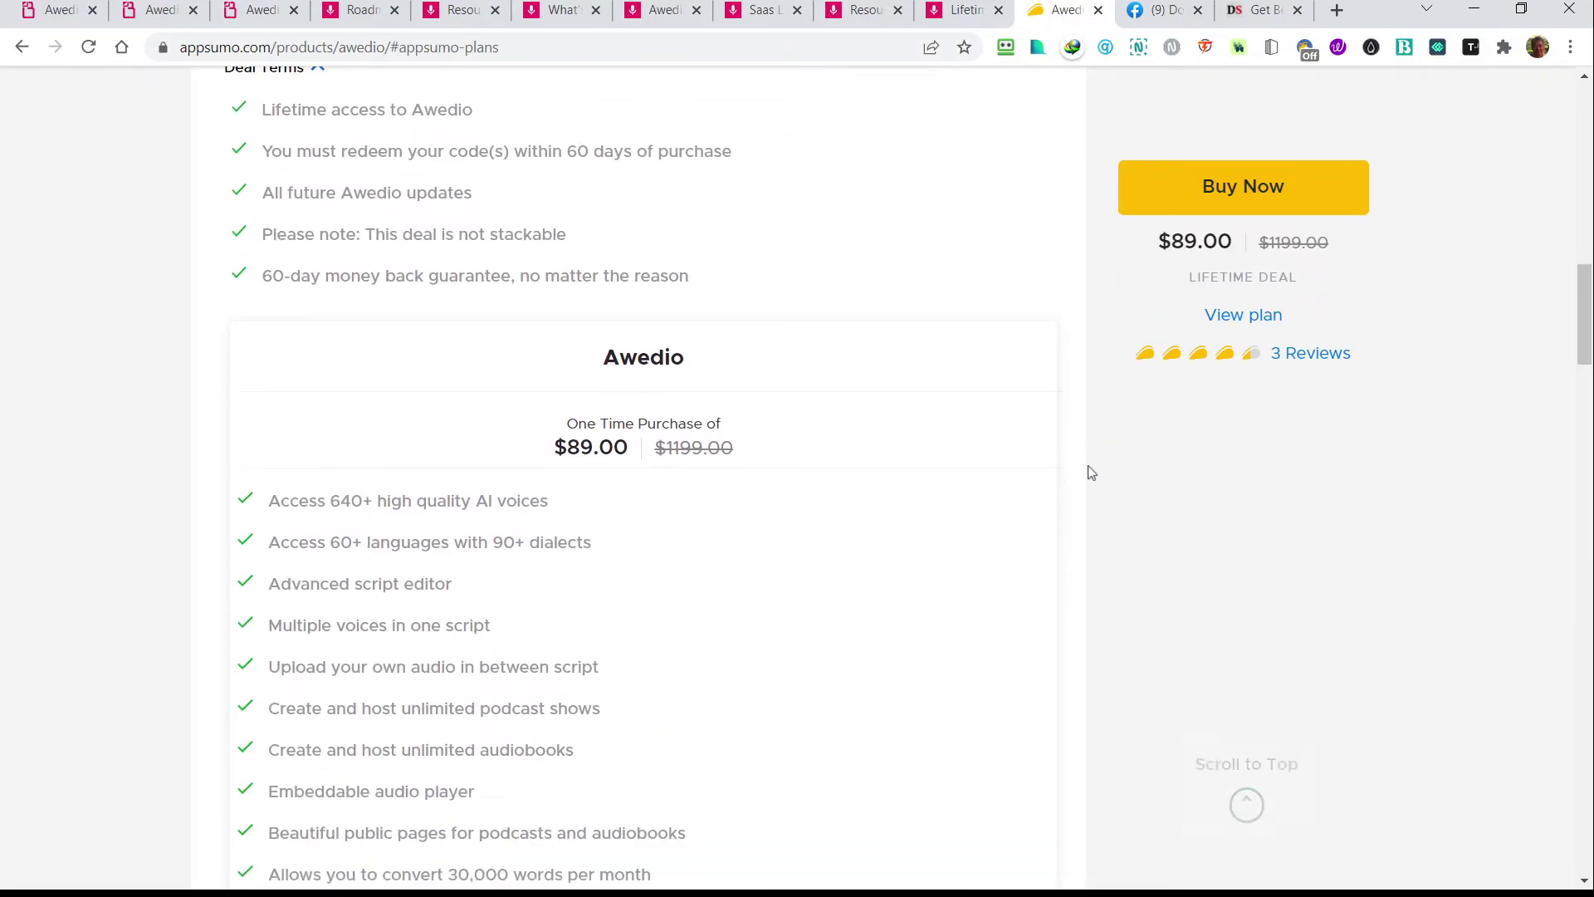
pyautogui.scroll(-6, 680, 416)
pyautogui.scroll(1, 745, 410)
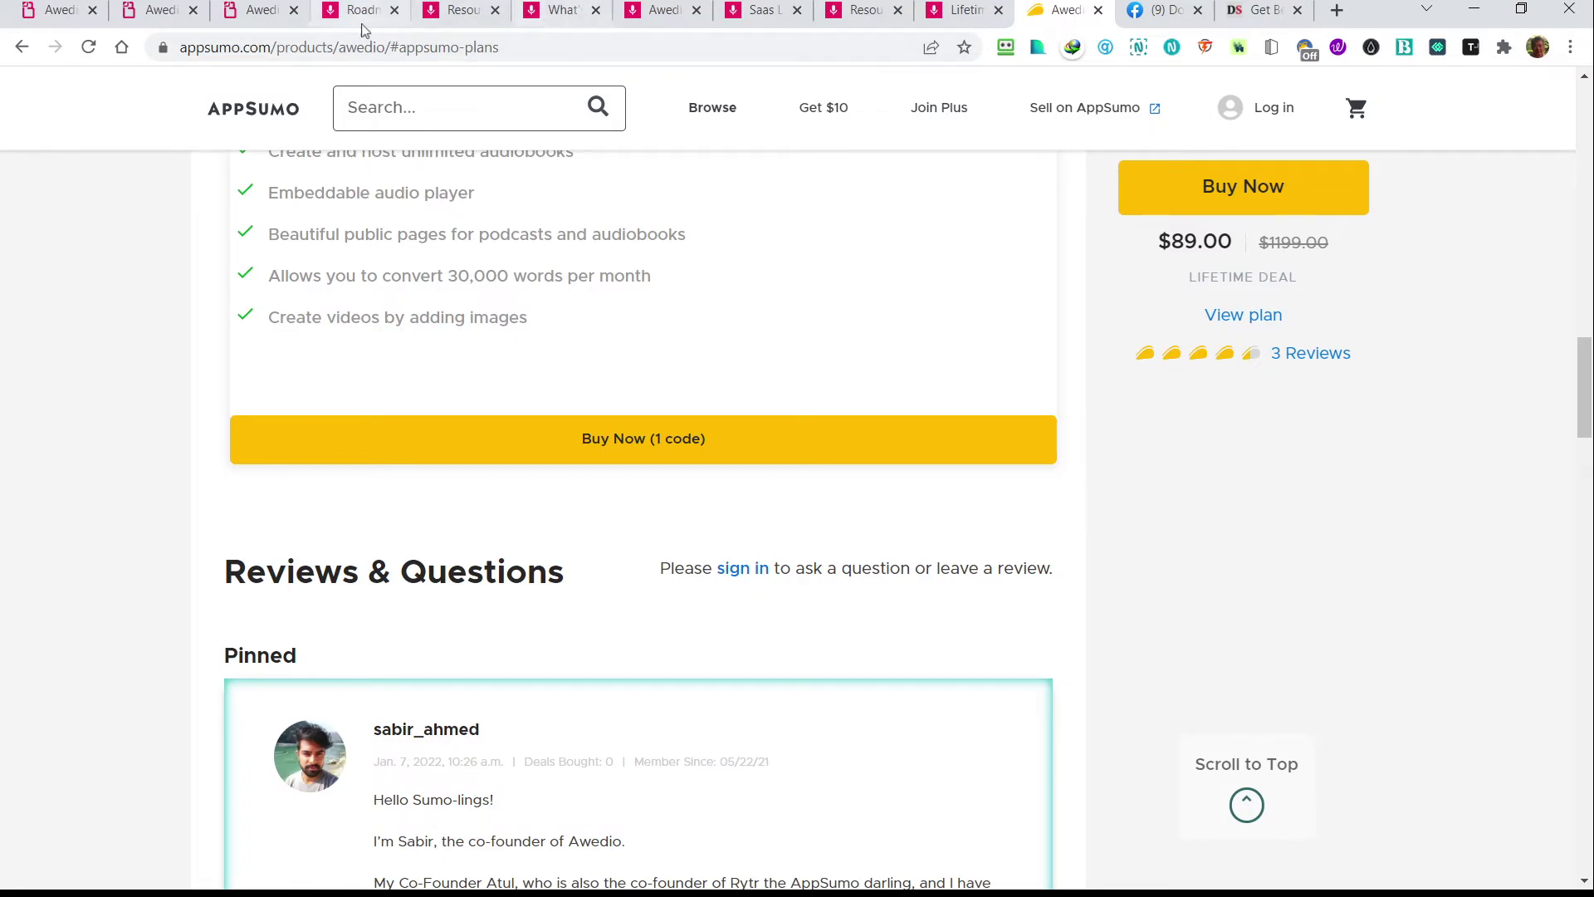
pyautogui.click(262, 15)
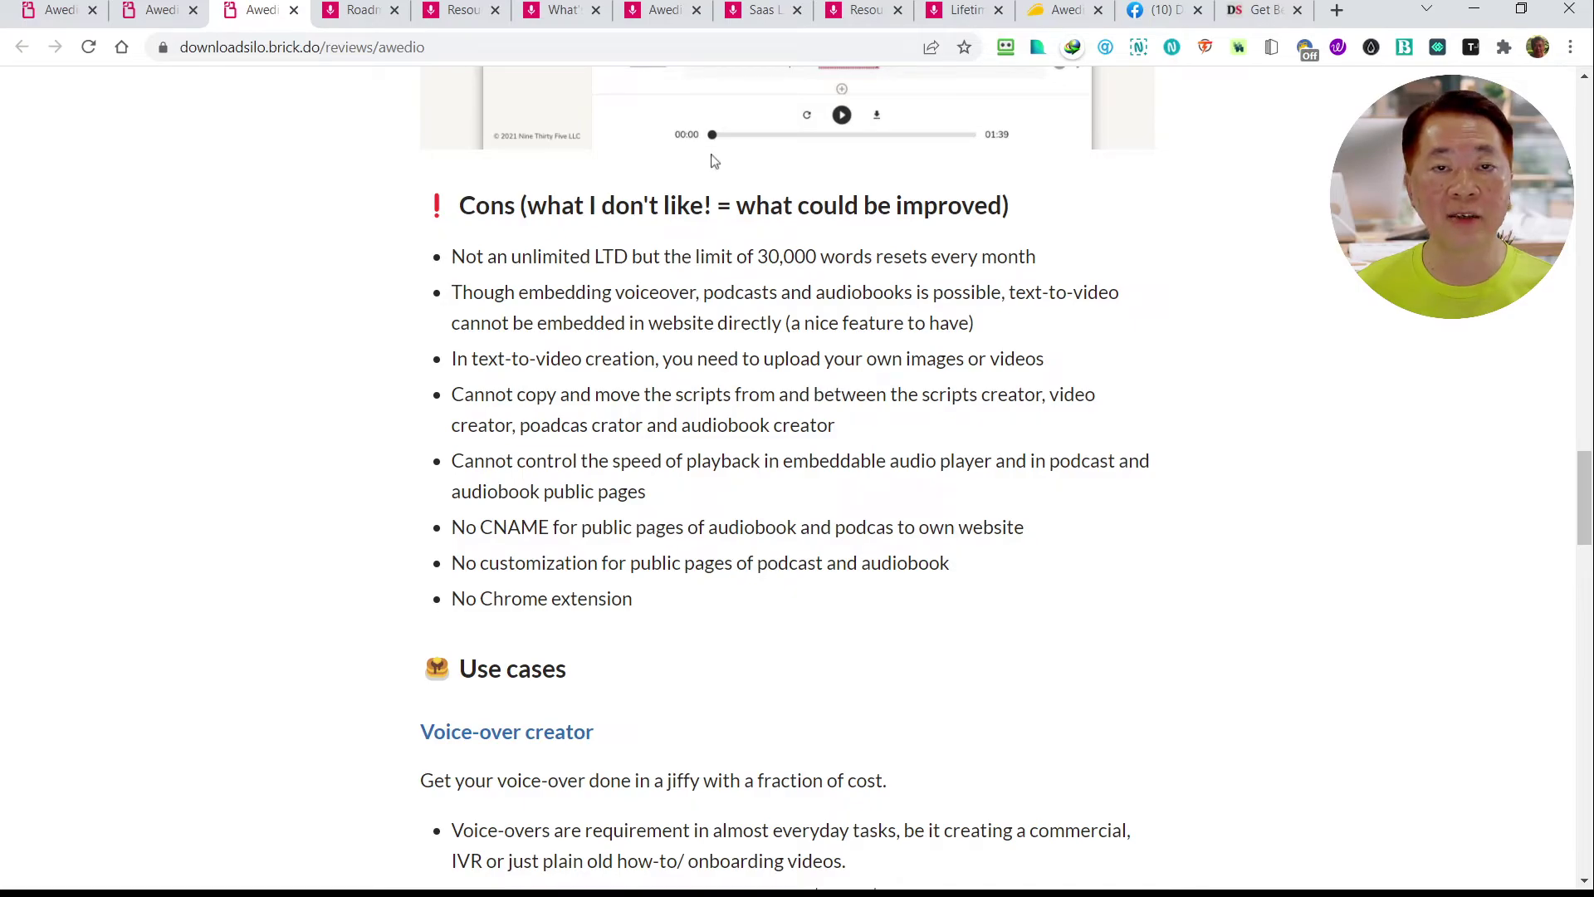
pyautogui.click(764, 18)
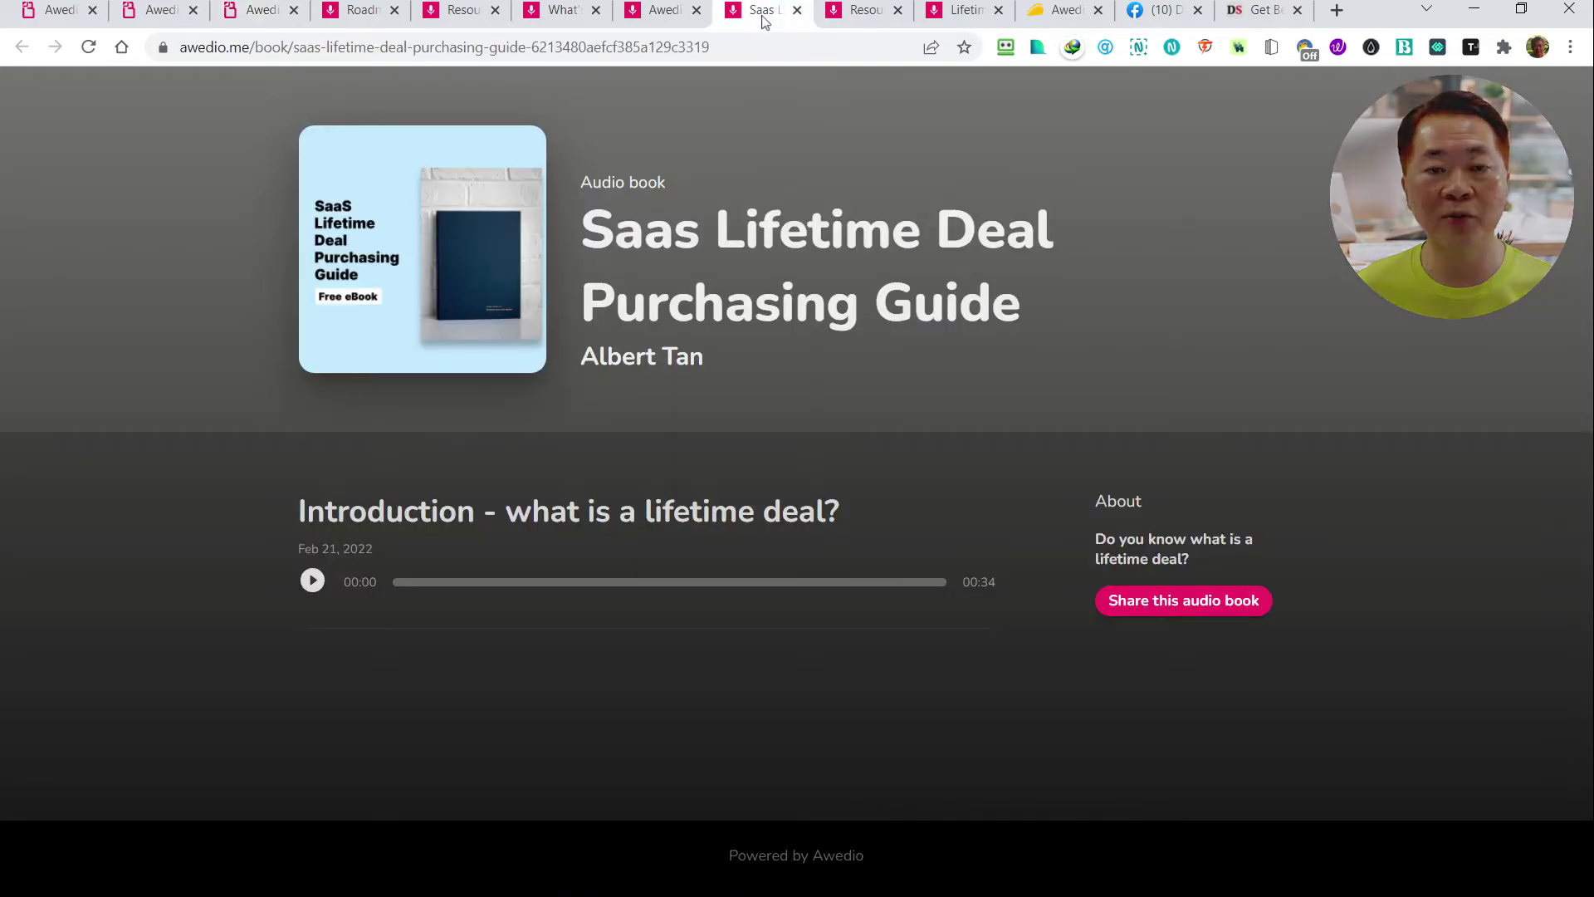
pyautogui.click(671, 19)
# Back in the studio, open the 'Uses cases of Awedio' script in the Testing folder
pyautogui.click(591, 15)
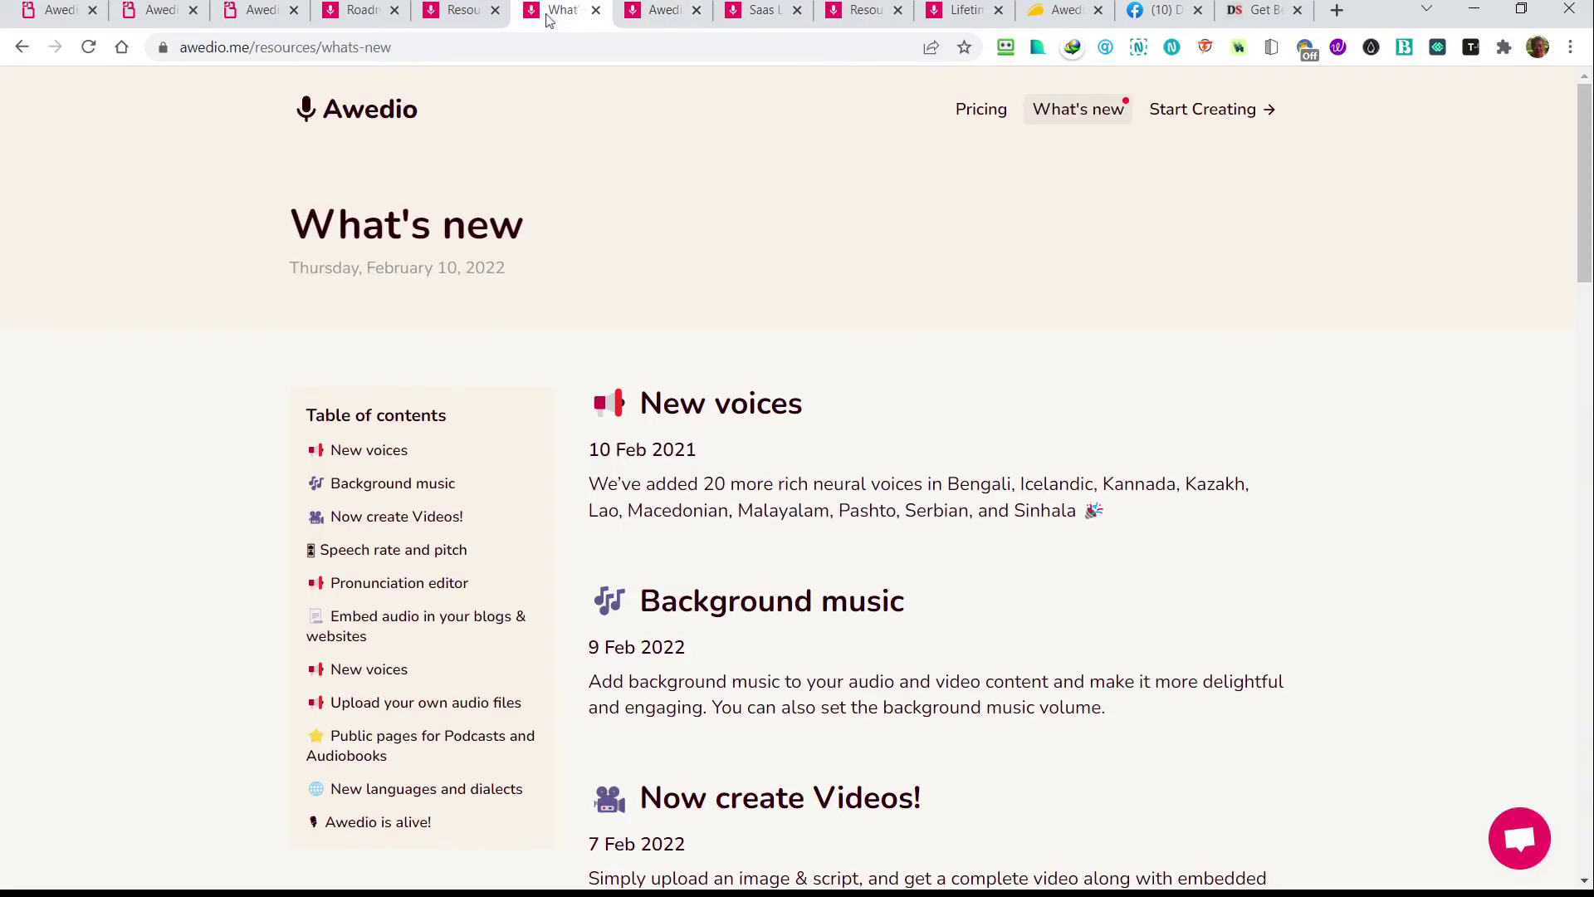
pyautogui.click(664, 18)
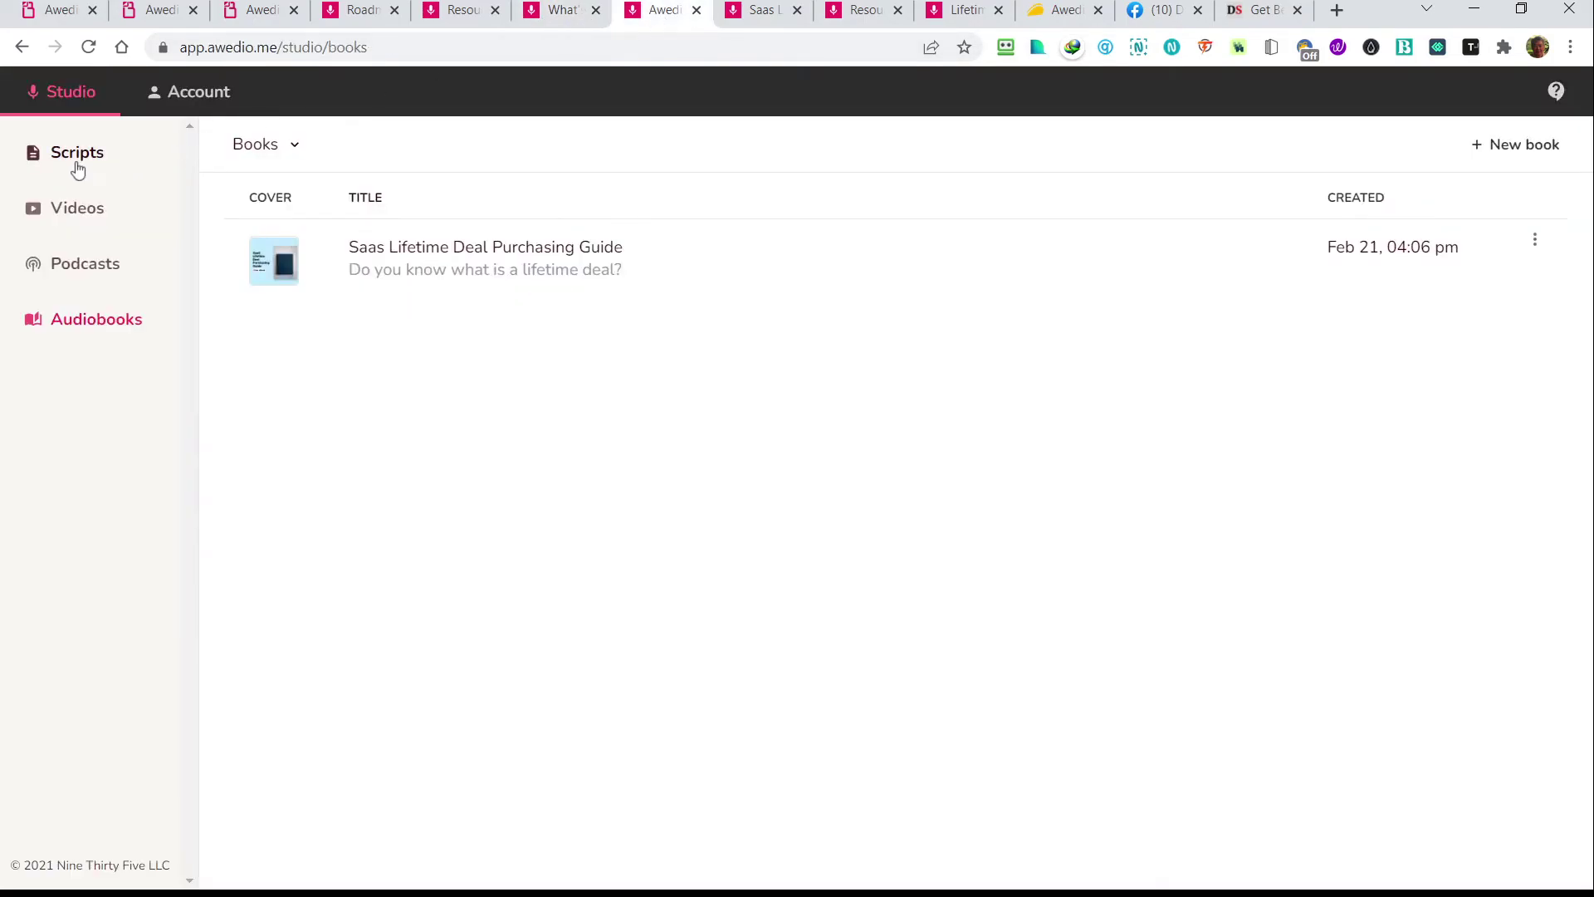
pyautogui.click(77, 162)
pyautogui.click(306, 280)
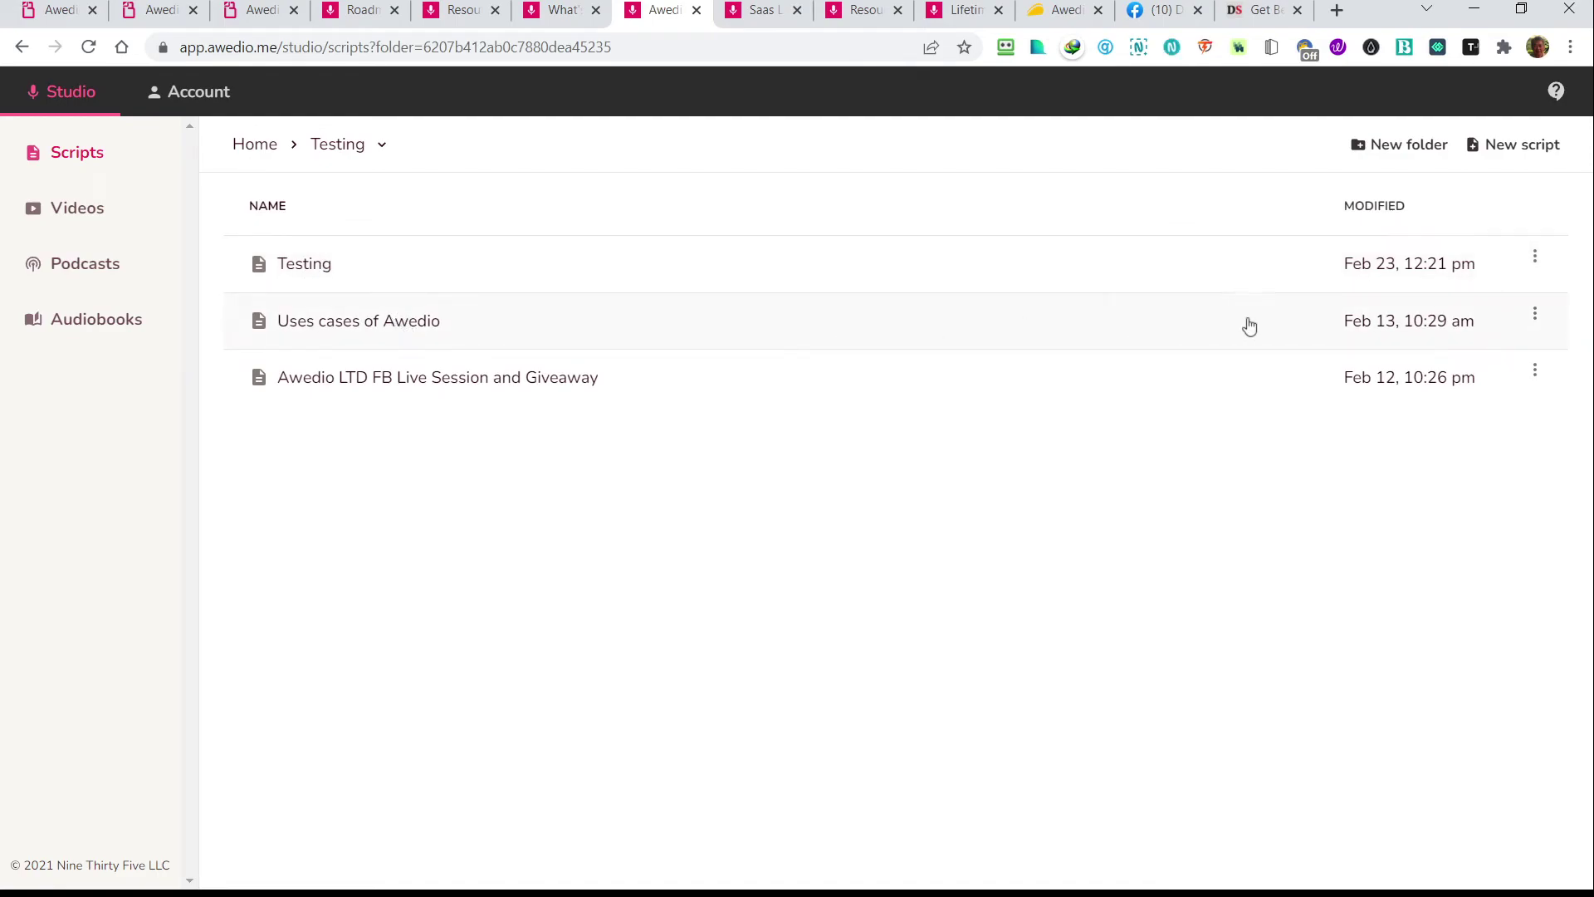
pyautogui.click(423, 331)
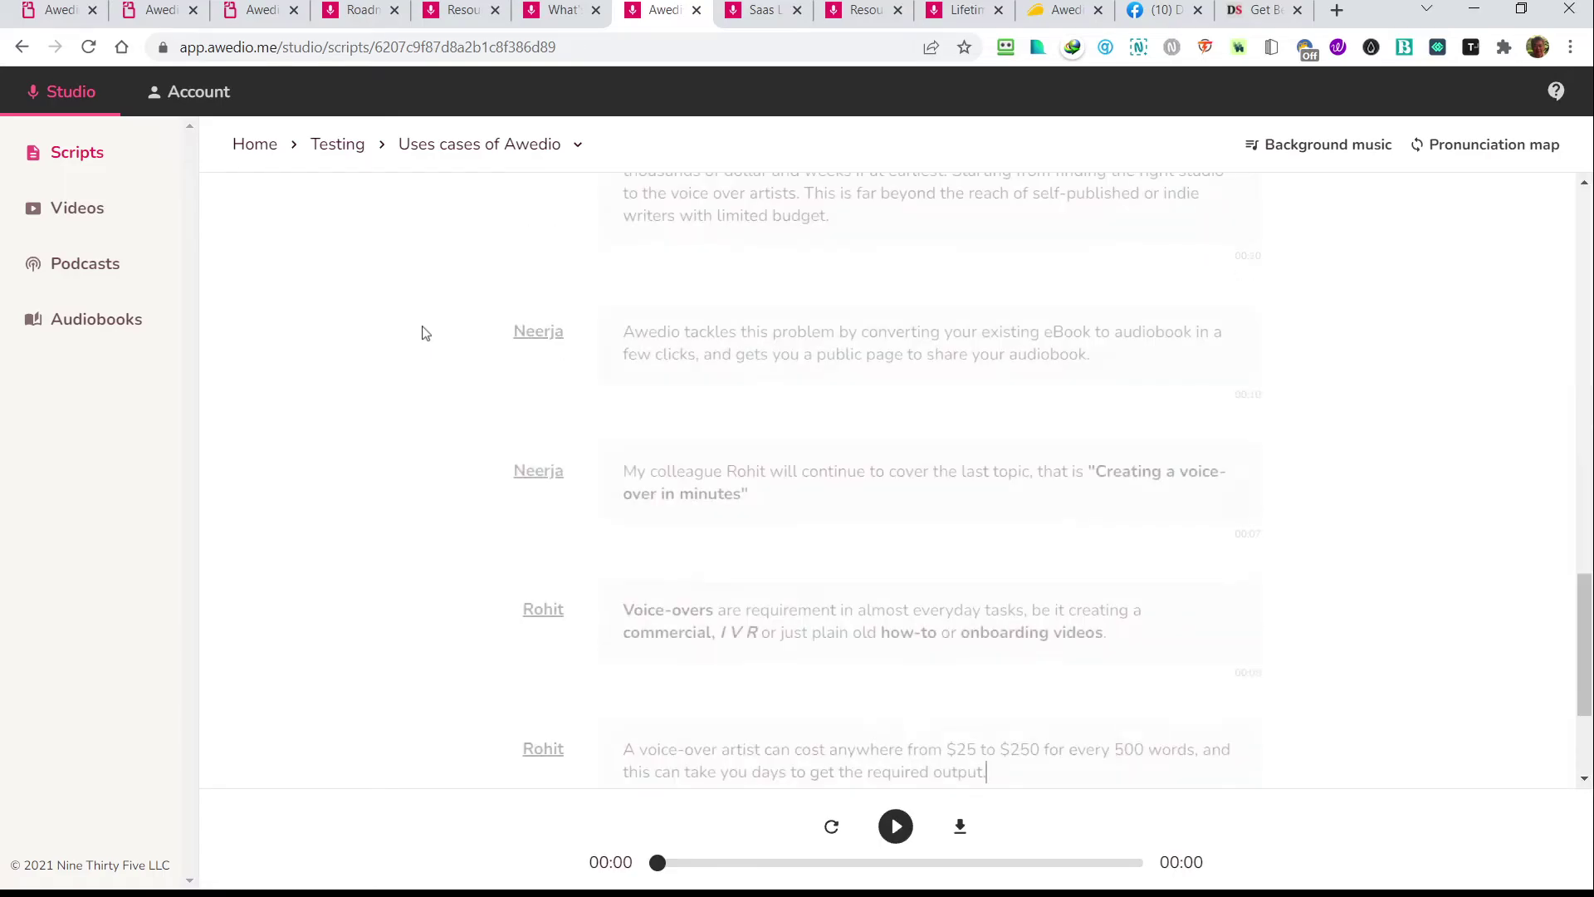
# Scroll through the script, then view the Videos list and the Podcasts shows list
pyautogui.scroll(10, 640, 302)
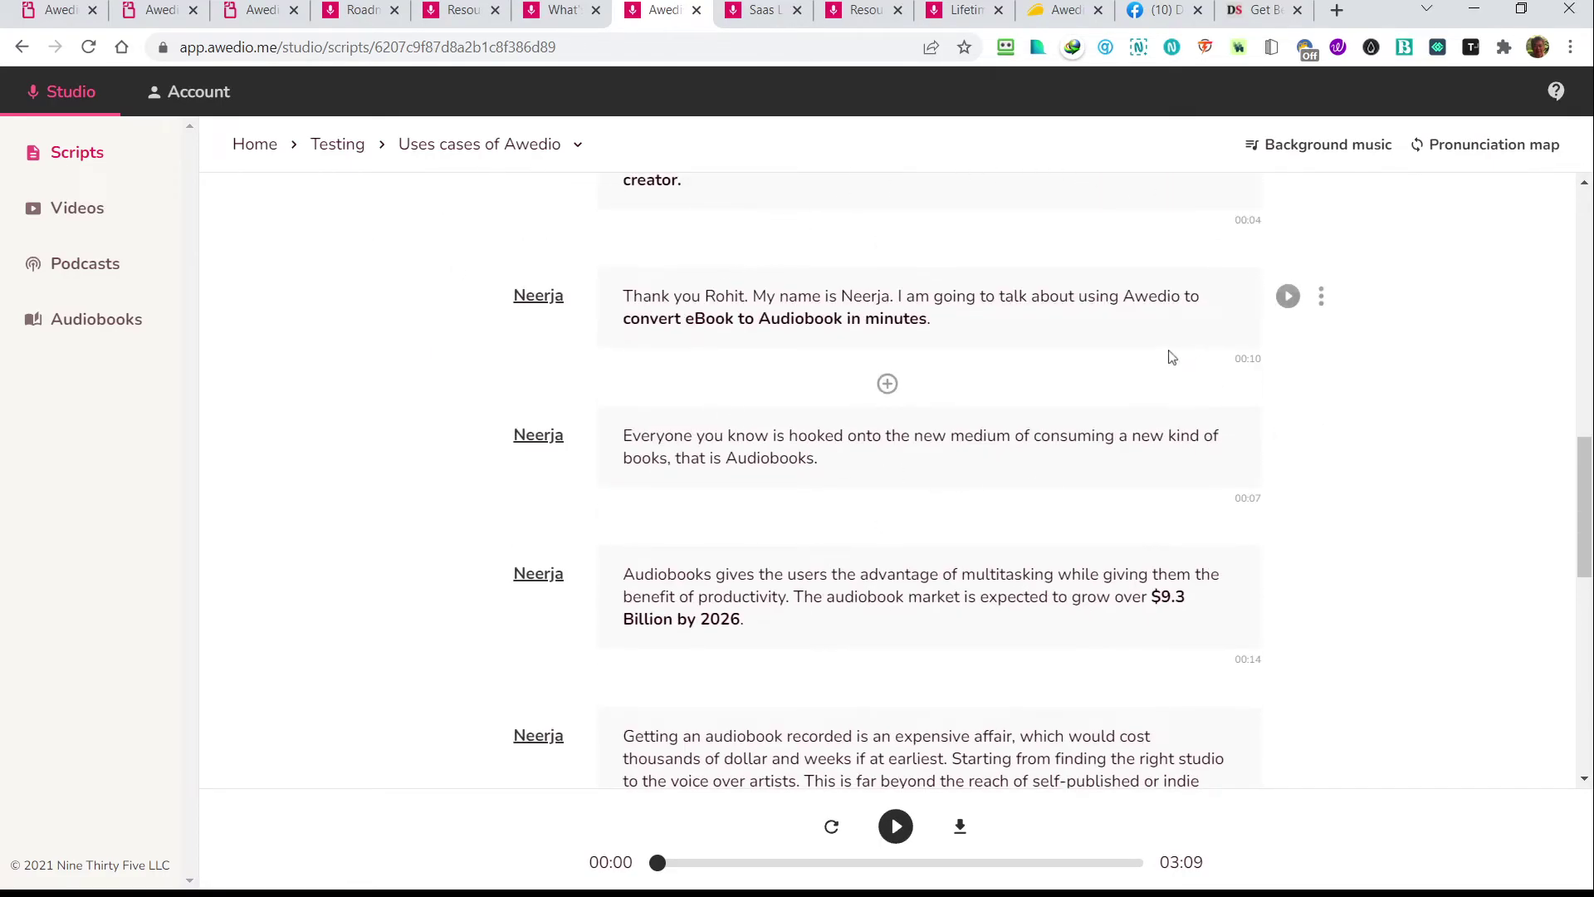
pyautogui.scroll(4, 747, 332)
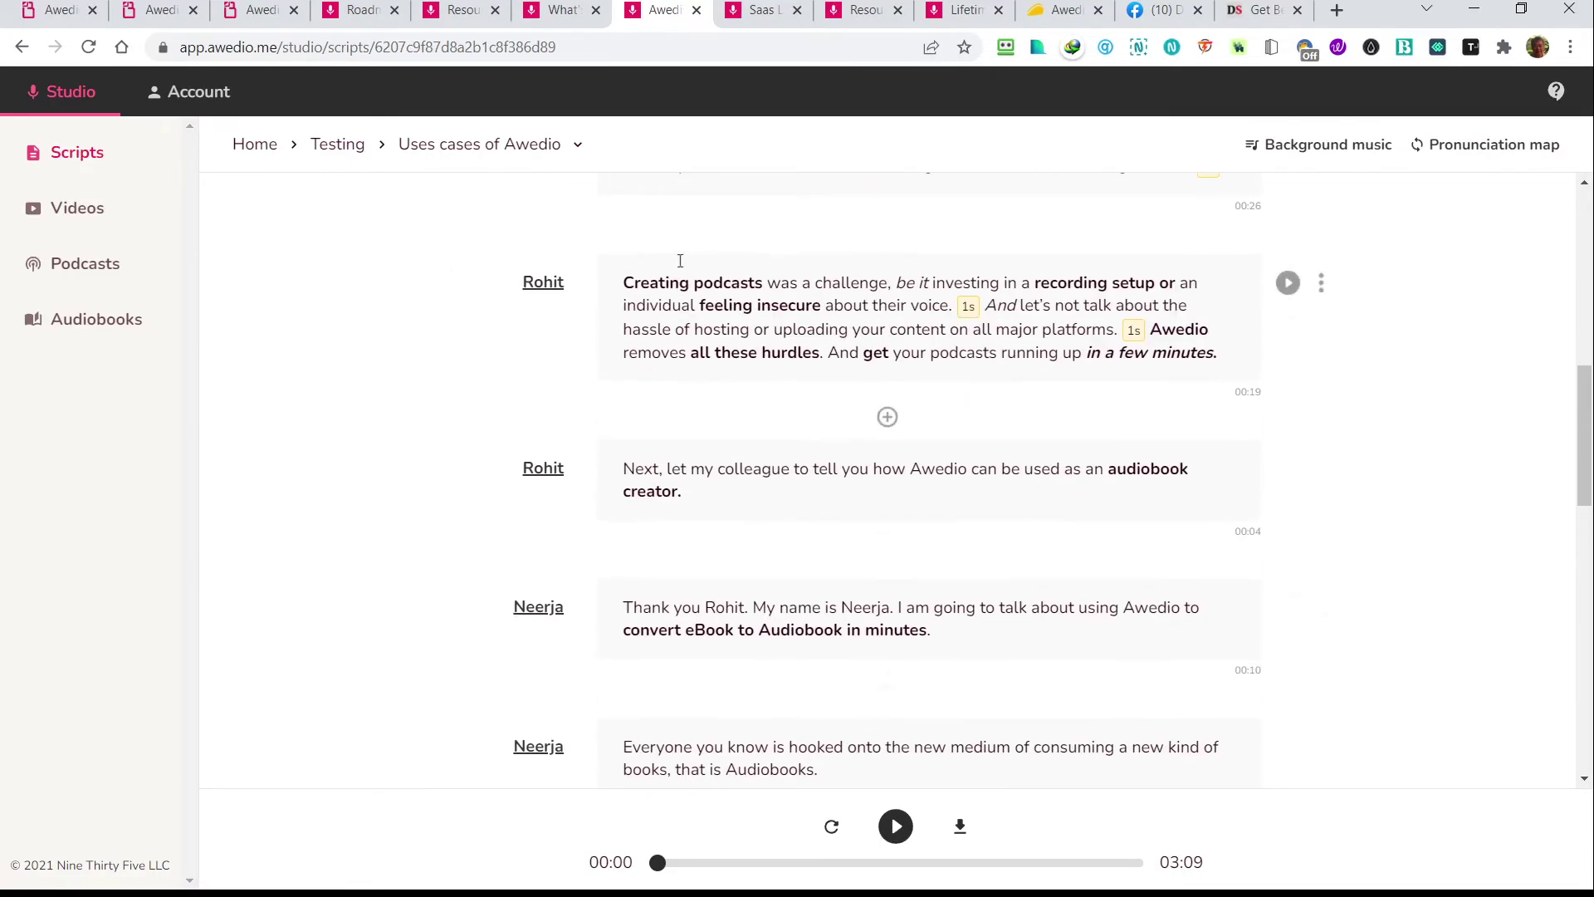
pyautogui.click(91, 218)
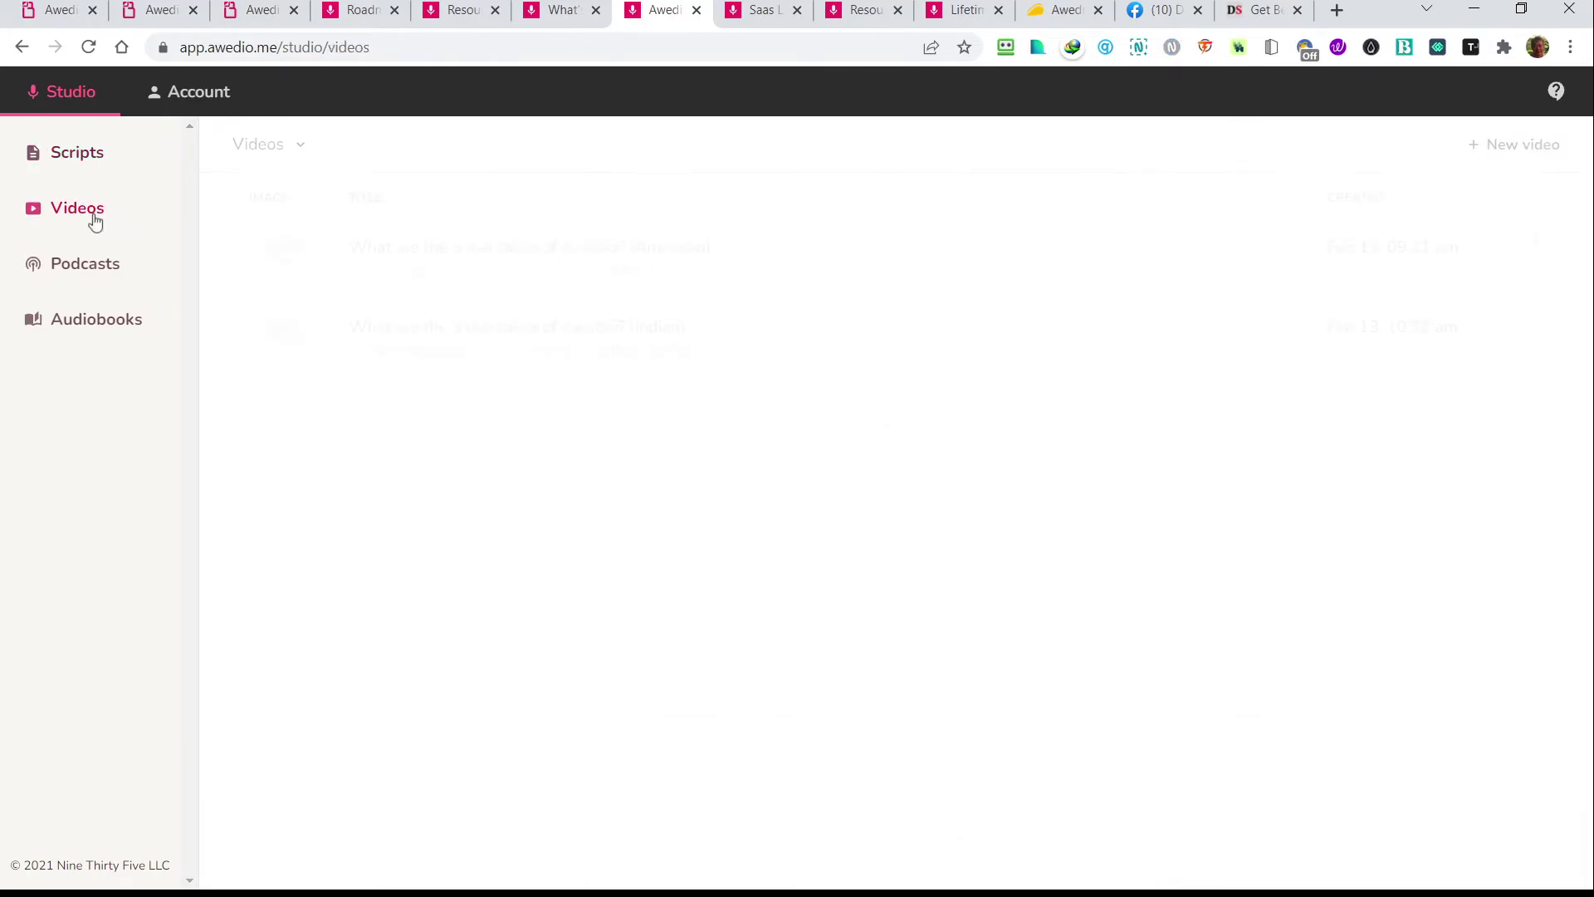
pyautogui.click(100, 271)
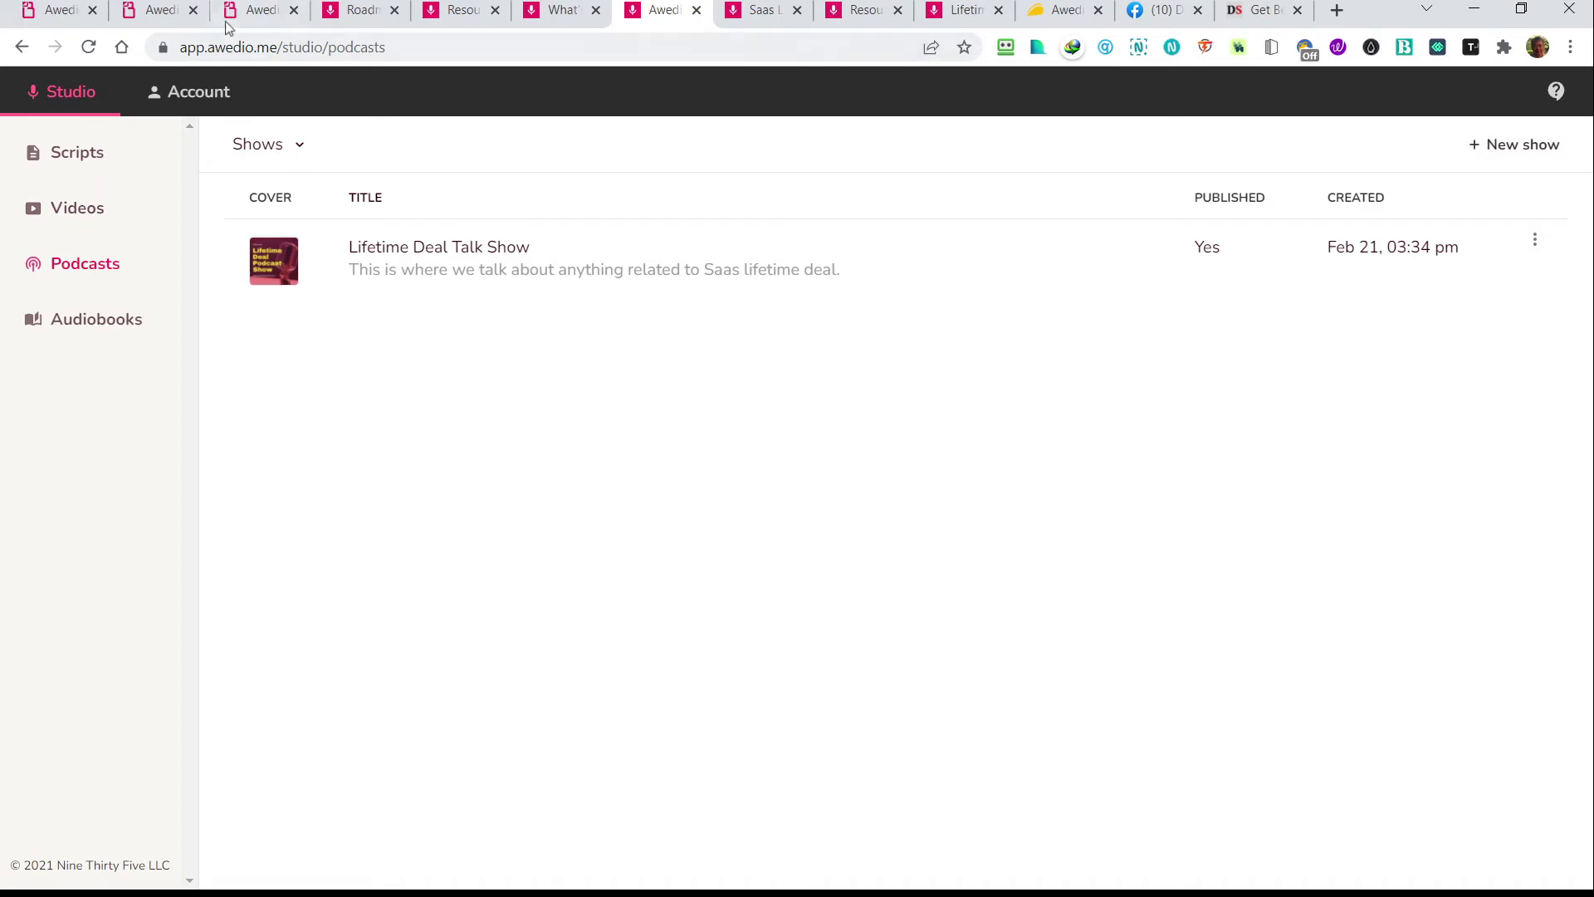
# Switch between the downloadsilo Awedio review and the Saas Lifetime Deal Purchasing Guide public page
pyautogui.click(258, 15)
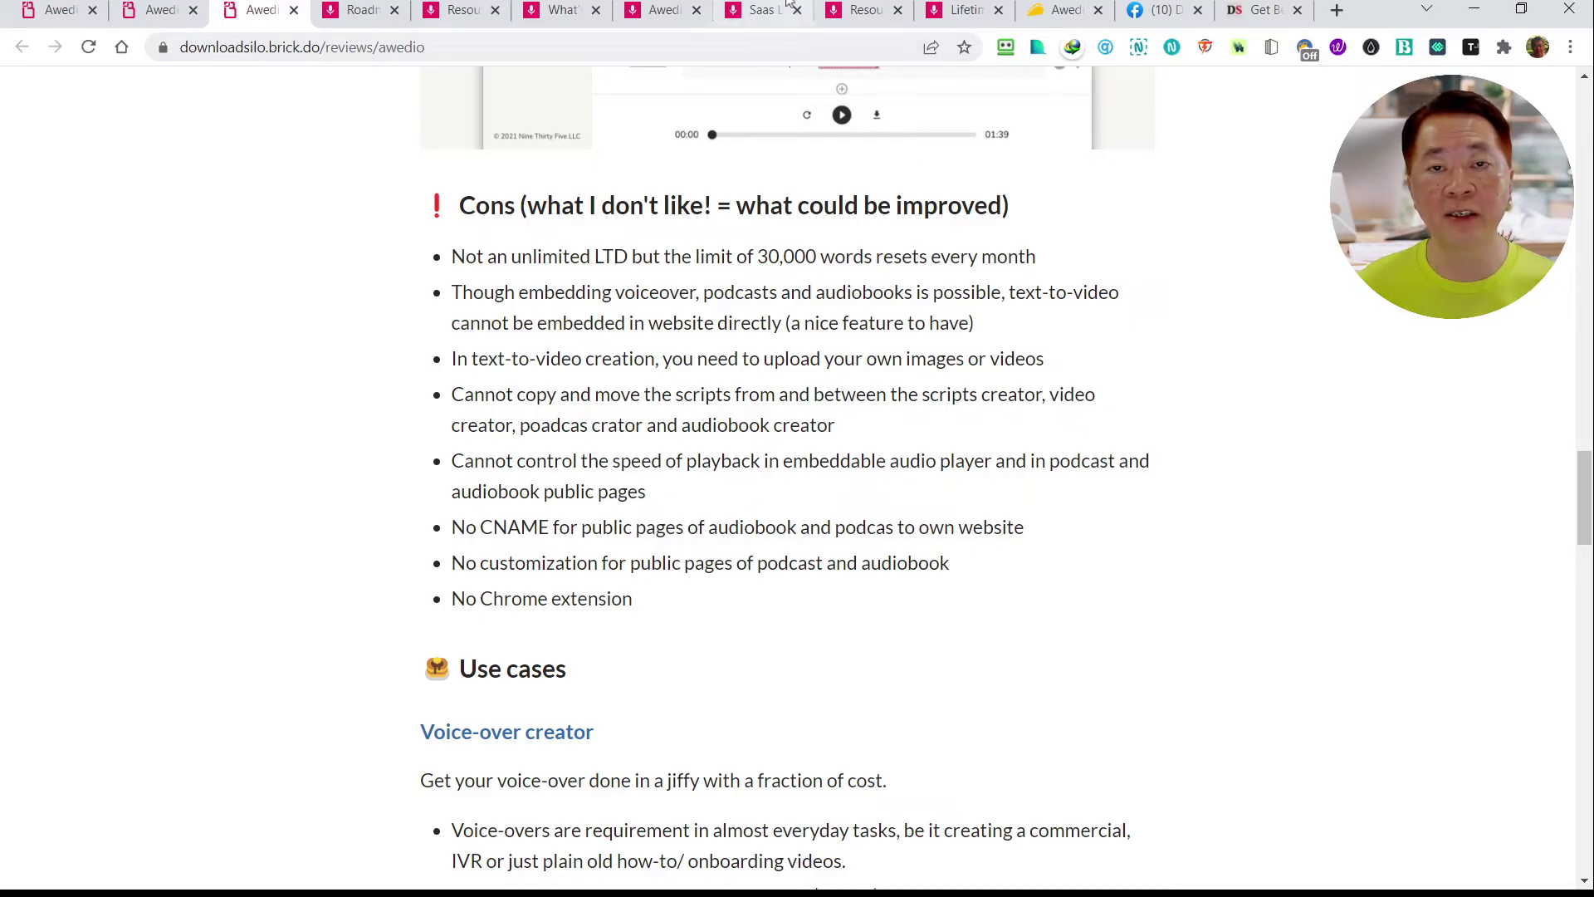
pyautogui.click(757, 10)
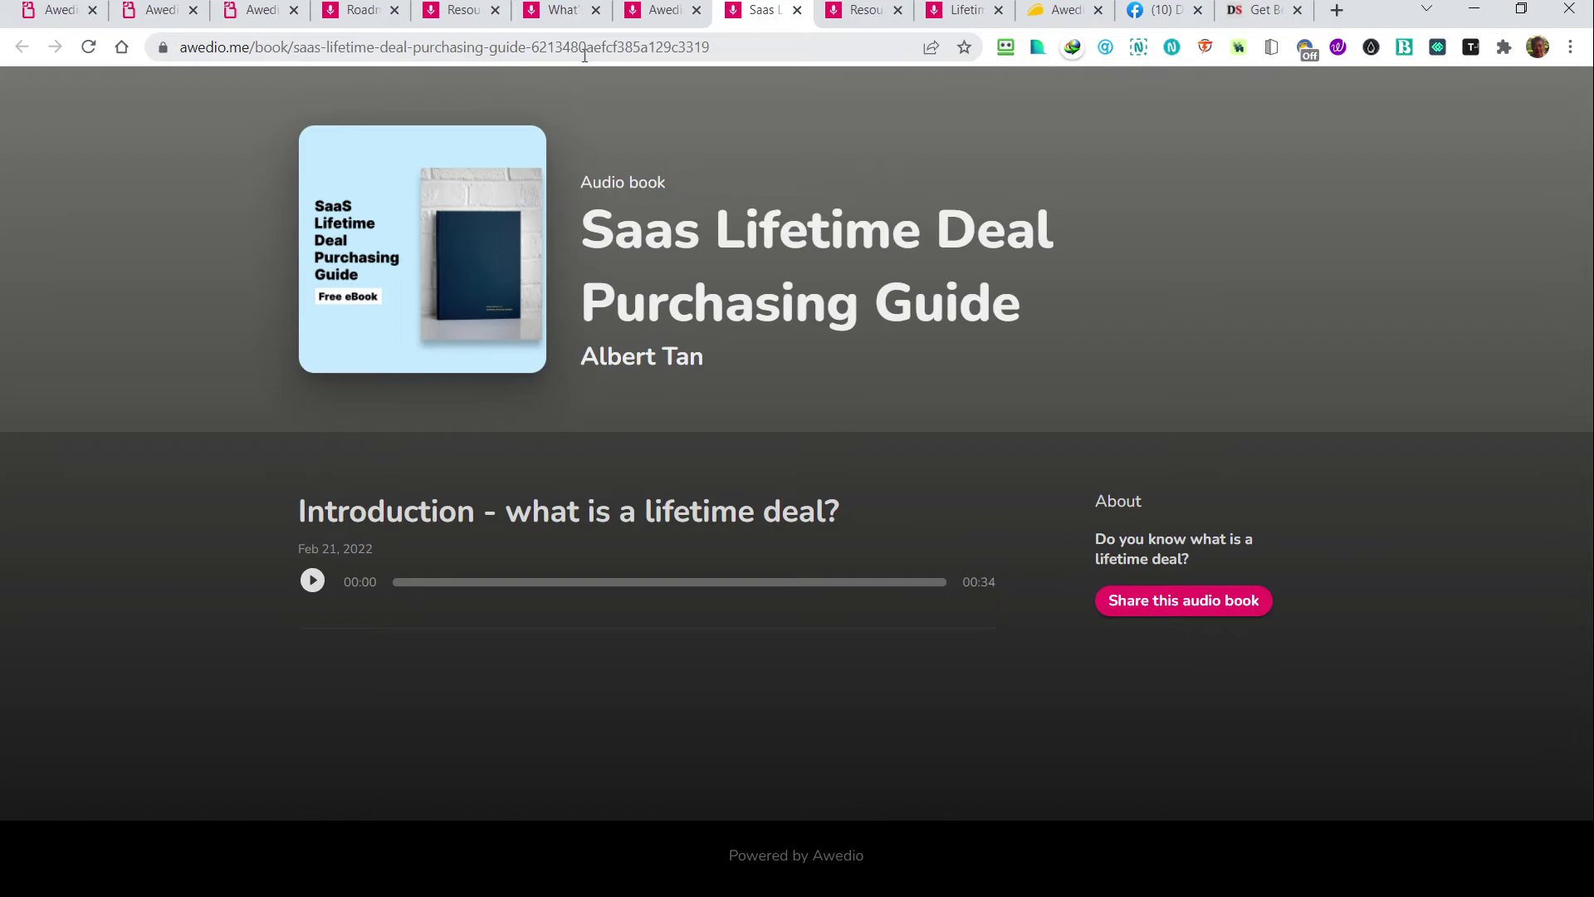
pyautogui.click(251, 18)
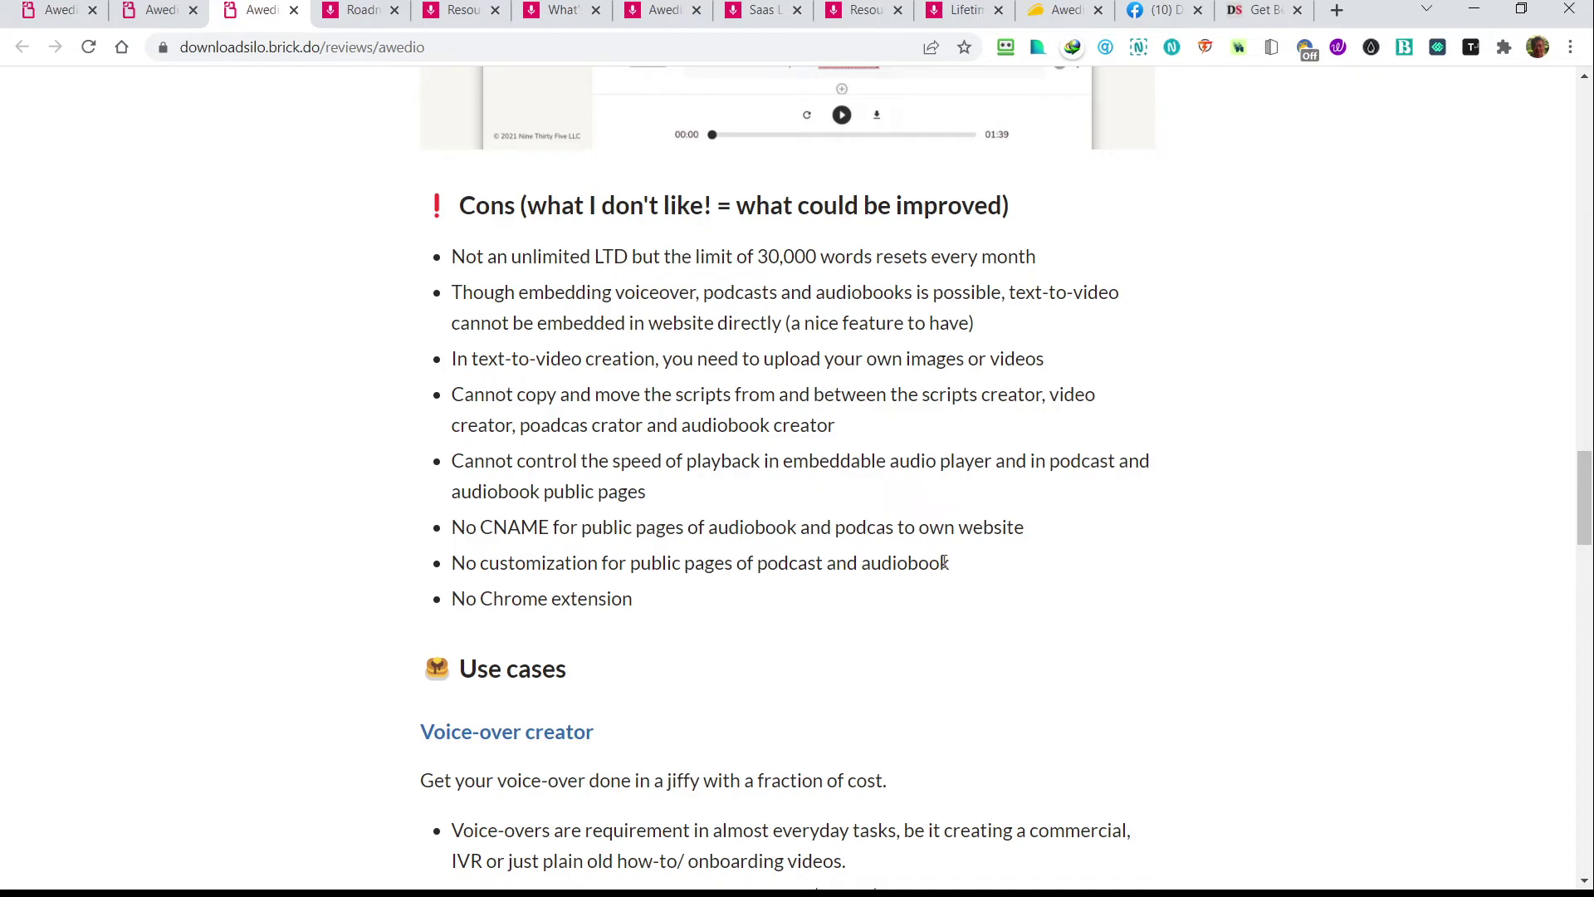
# Check the Lifetime Deal Talk Show's edit settings, then open its page listing Episode #1
pyautogui.click(648, 13)
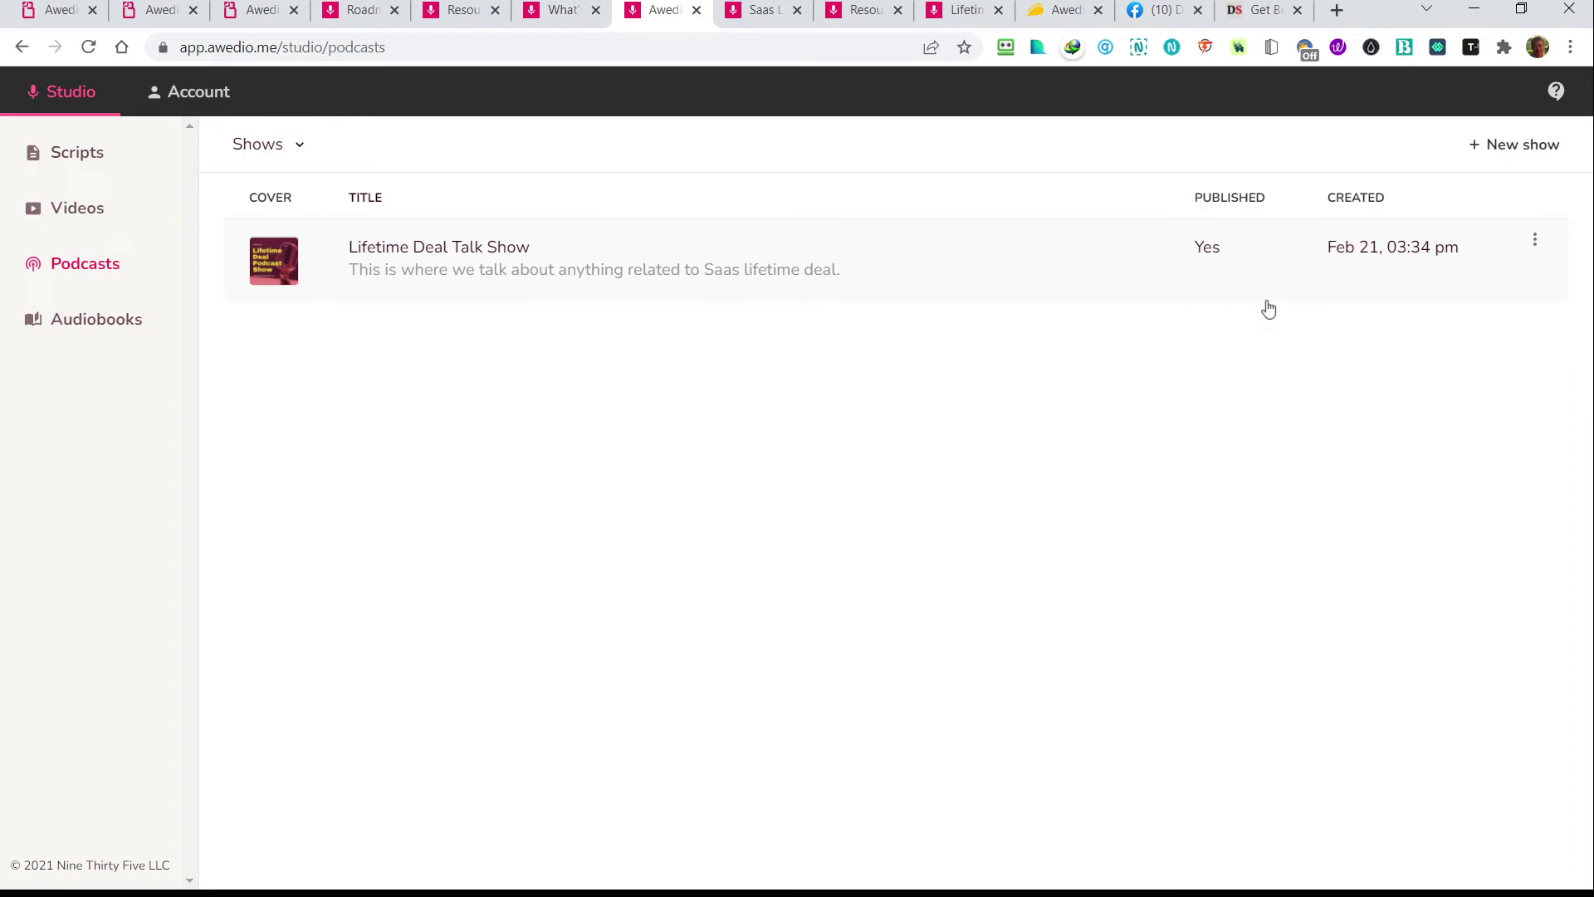
pyautogui.click(1536, 240)
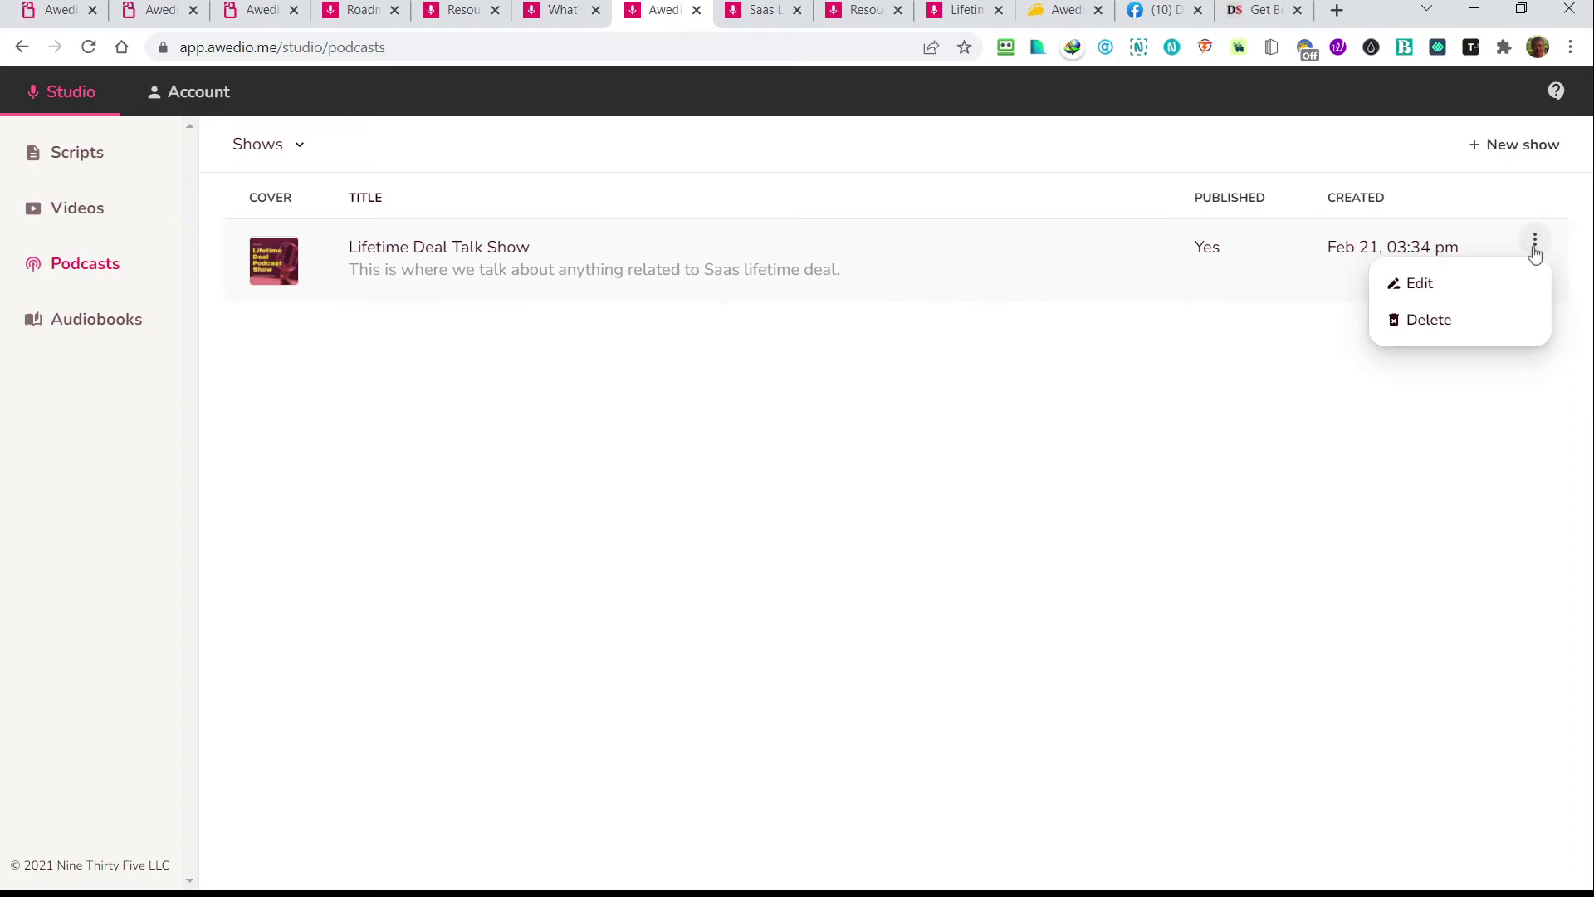
pyautogui.click(1444, 291)
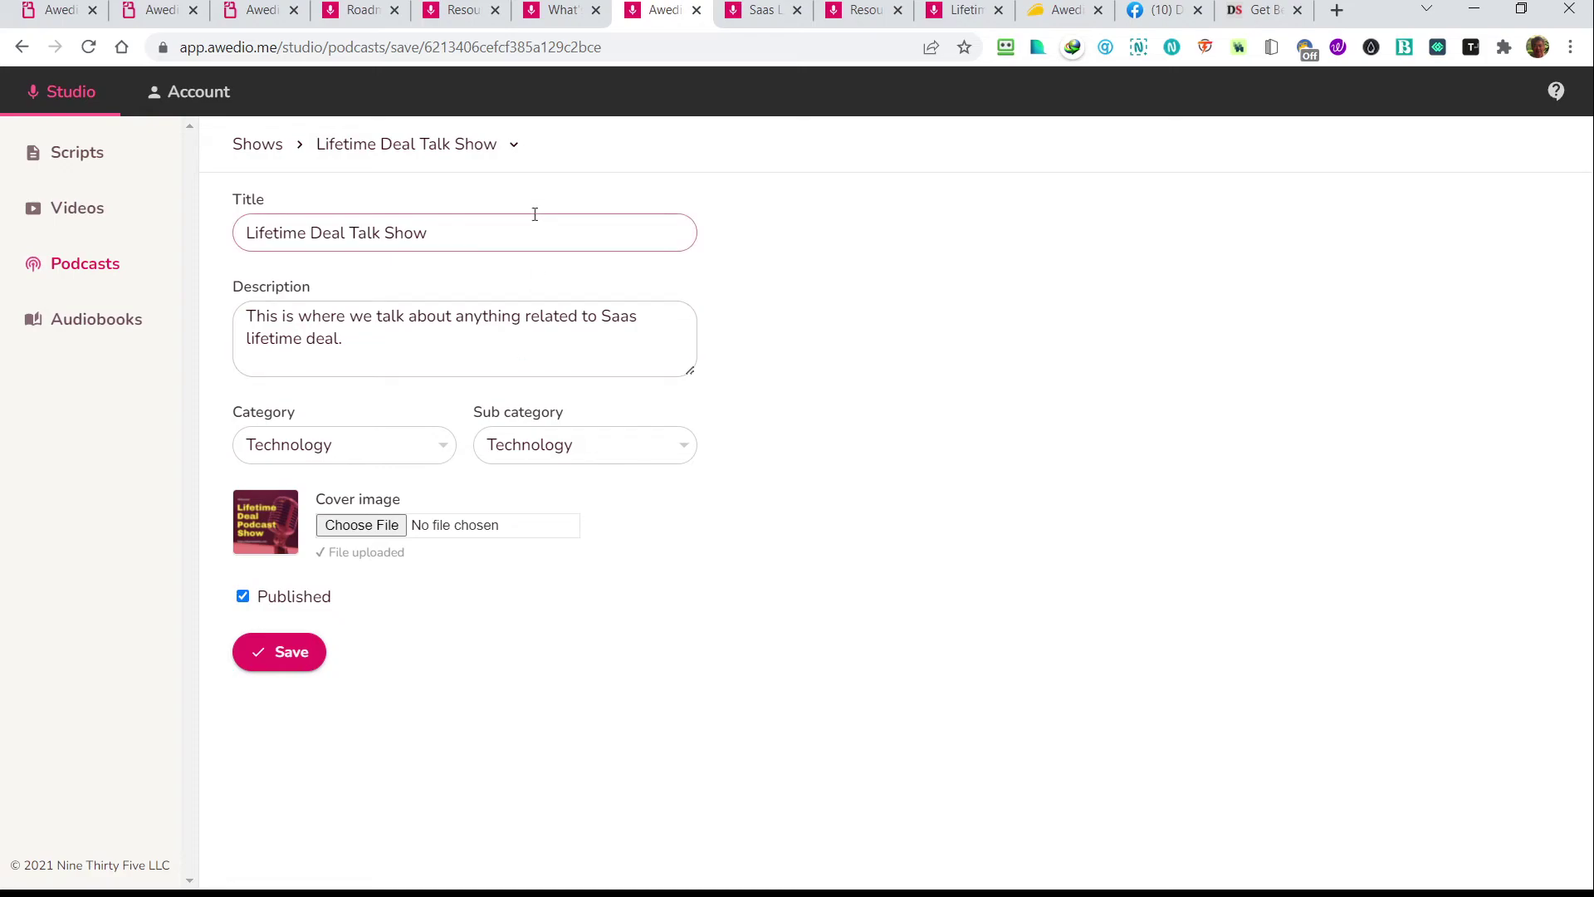
pyautogui.click(260, 148)
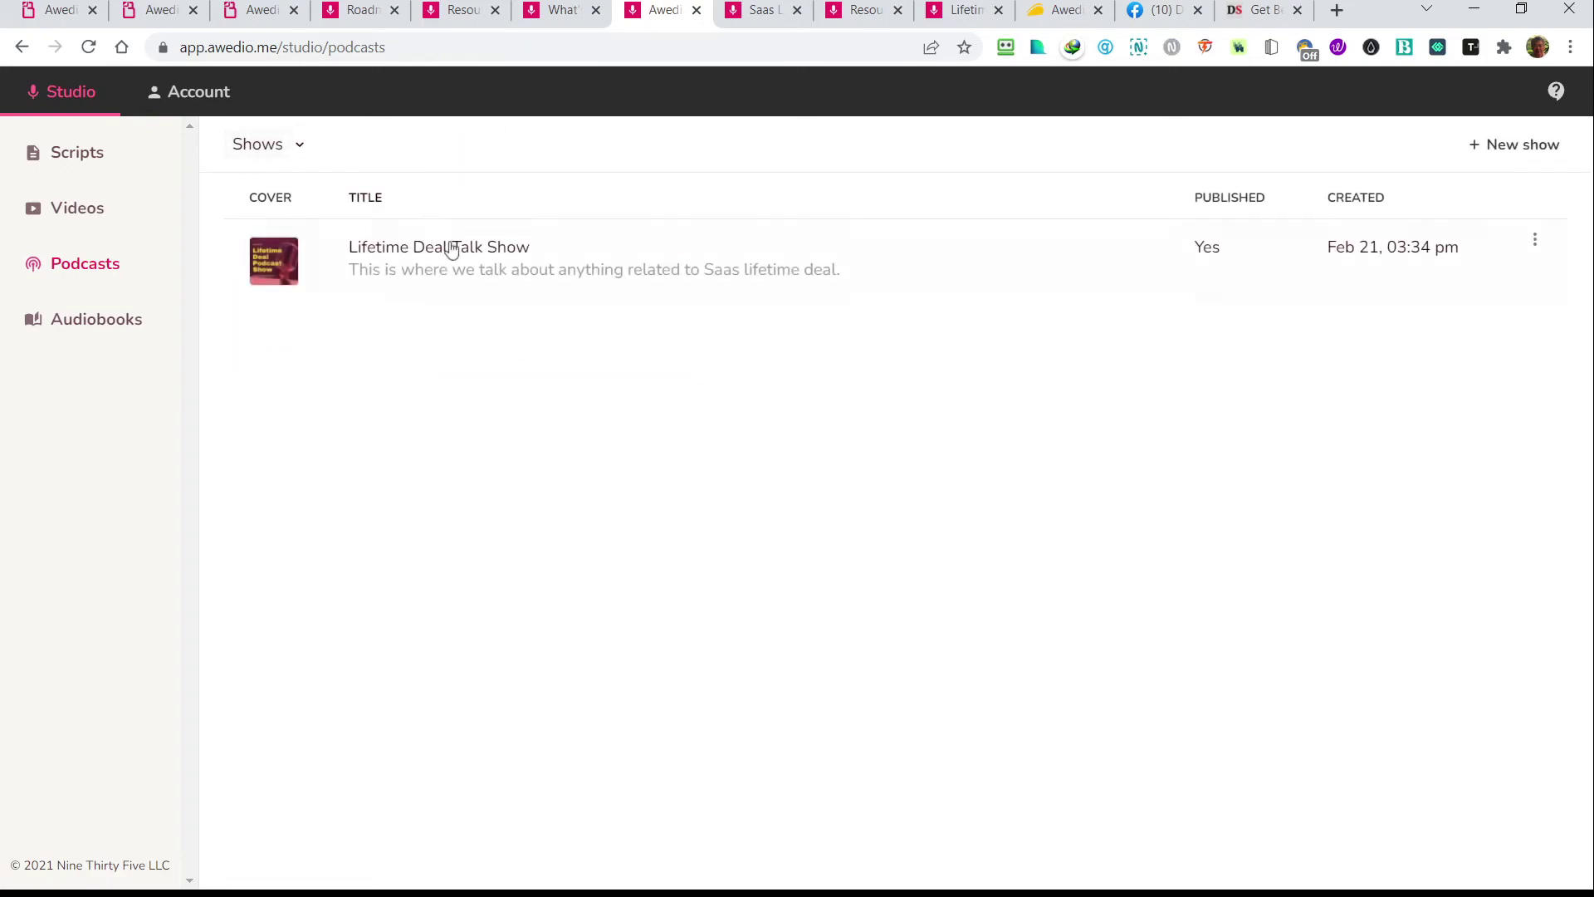
pyautogui.click(423, 264)
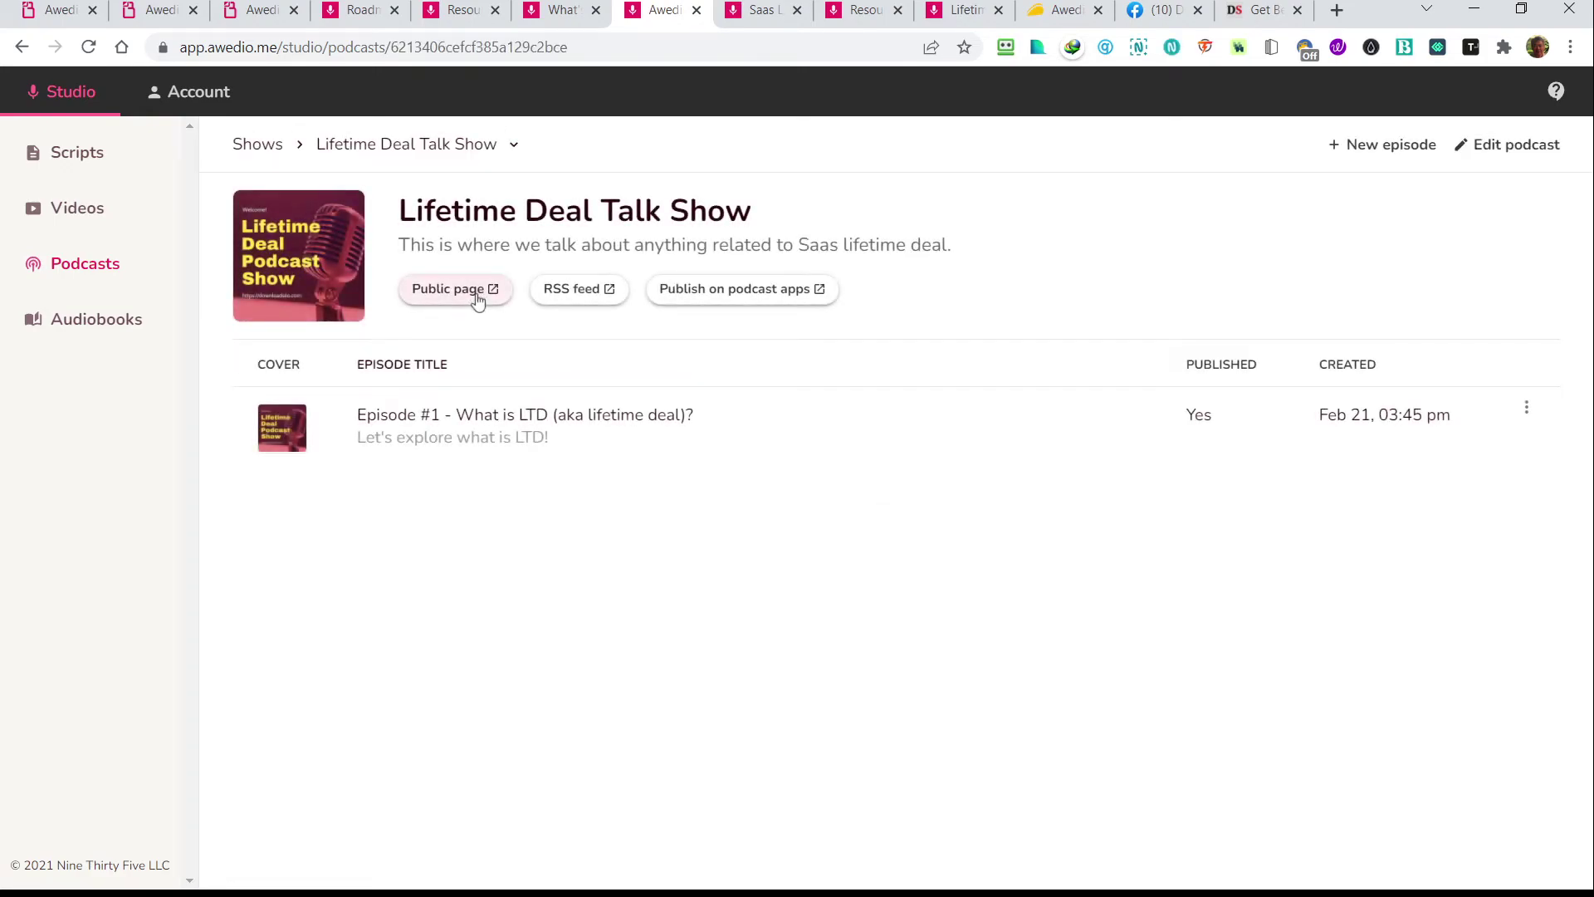
# Preview the Lifetime Deal Talk Show's public podcast page, then return to the downloadsilo review's Cons list
pyautogui.click(479, 297)
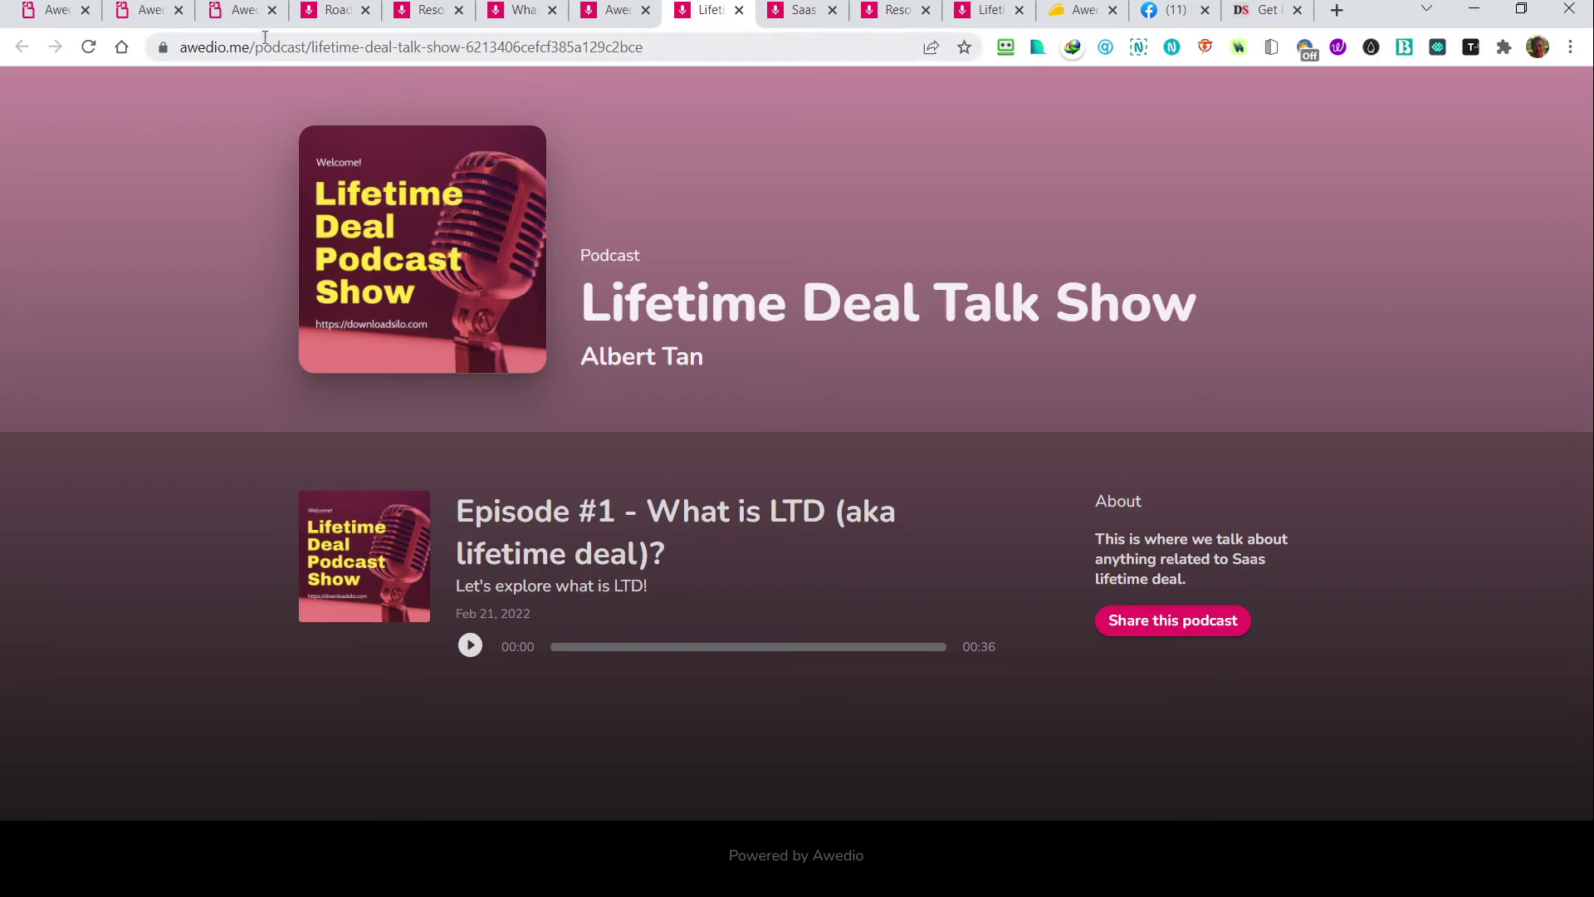
pyautogui.click(242, 11)
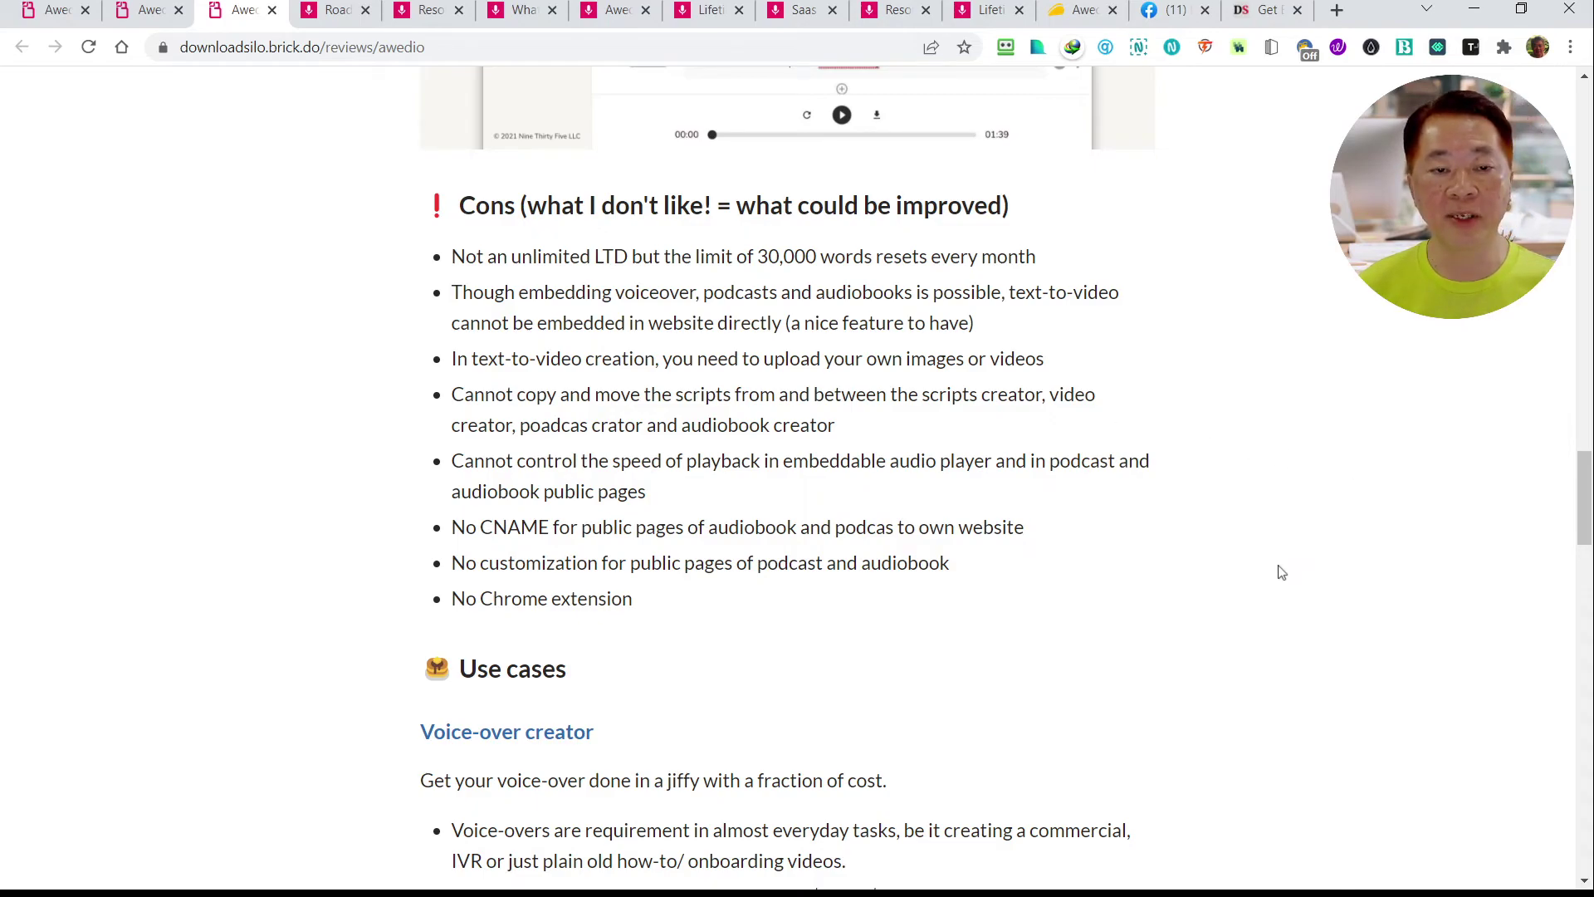
# Read past the use cases to Useful Links and open the Competitors comparison showing Awedio at 29$/month
pyautogui.scroll(-5, 1226, 563)
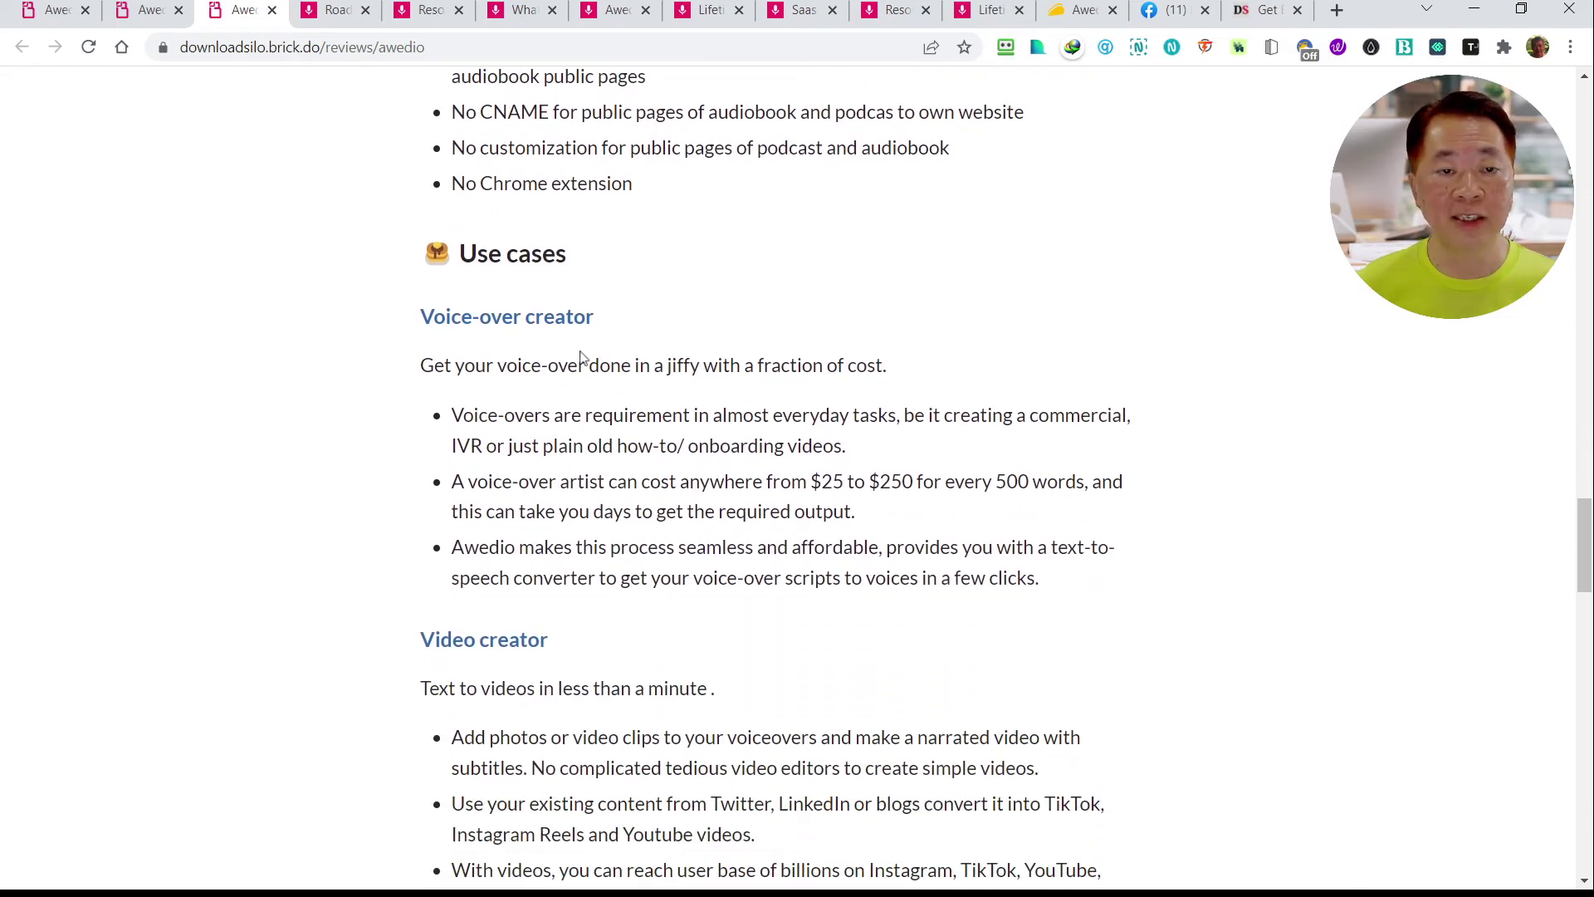
pyautogui.scroll(-1, 582, 355)
pyautogui.scroll(-1, 581, 355)
pyautogui.scroll(-1, 674, 449)
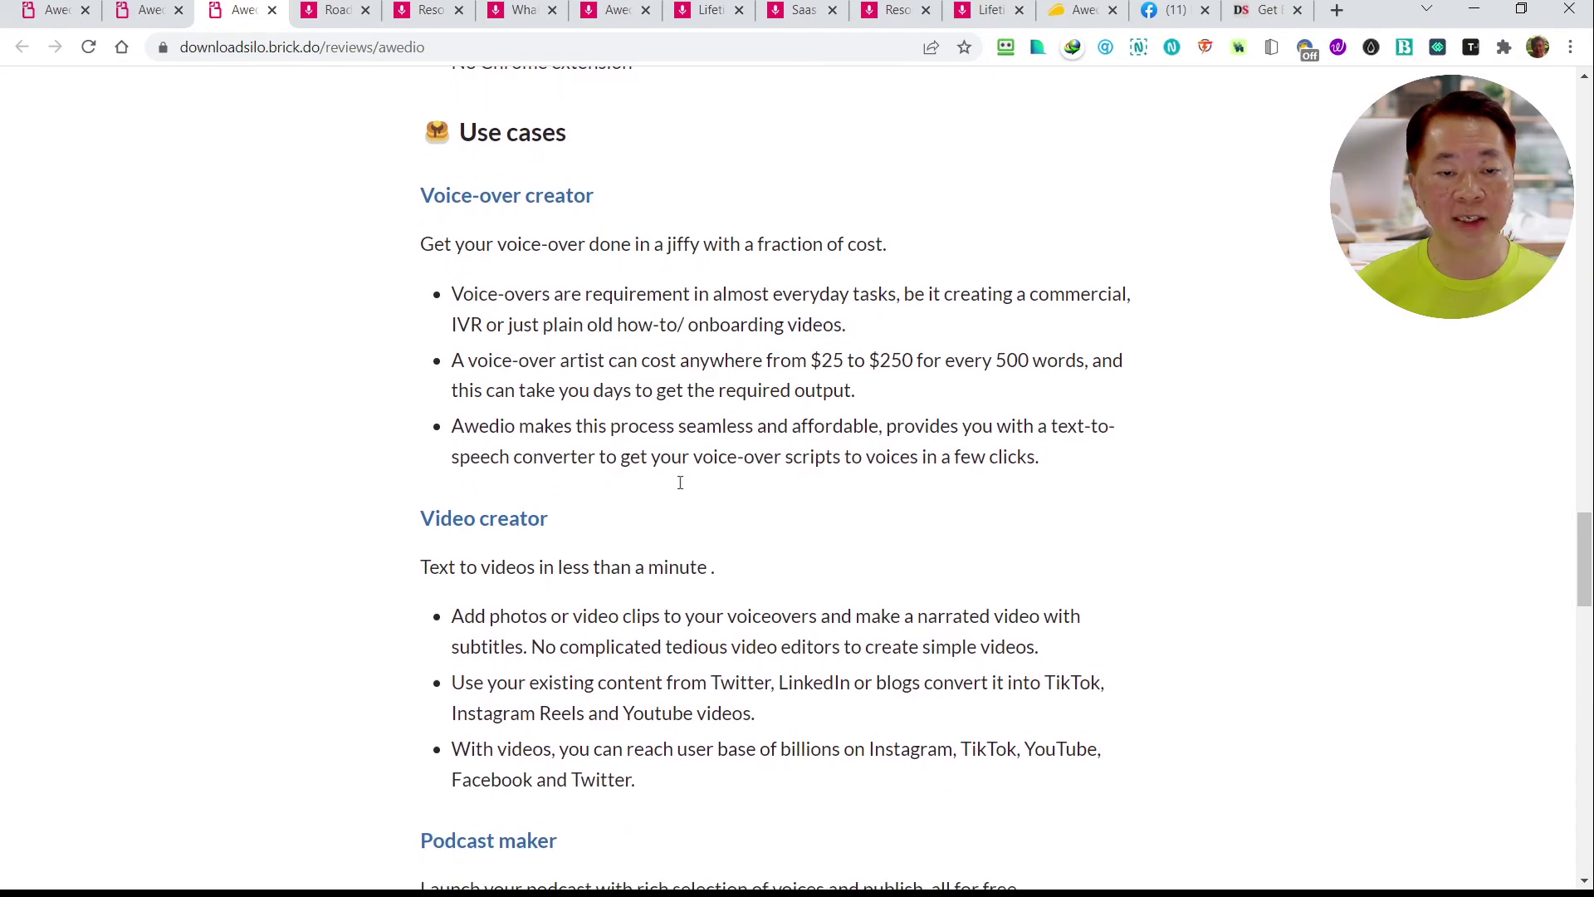
pyautogui.scroll(-5, 668, 499)
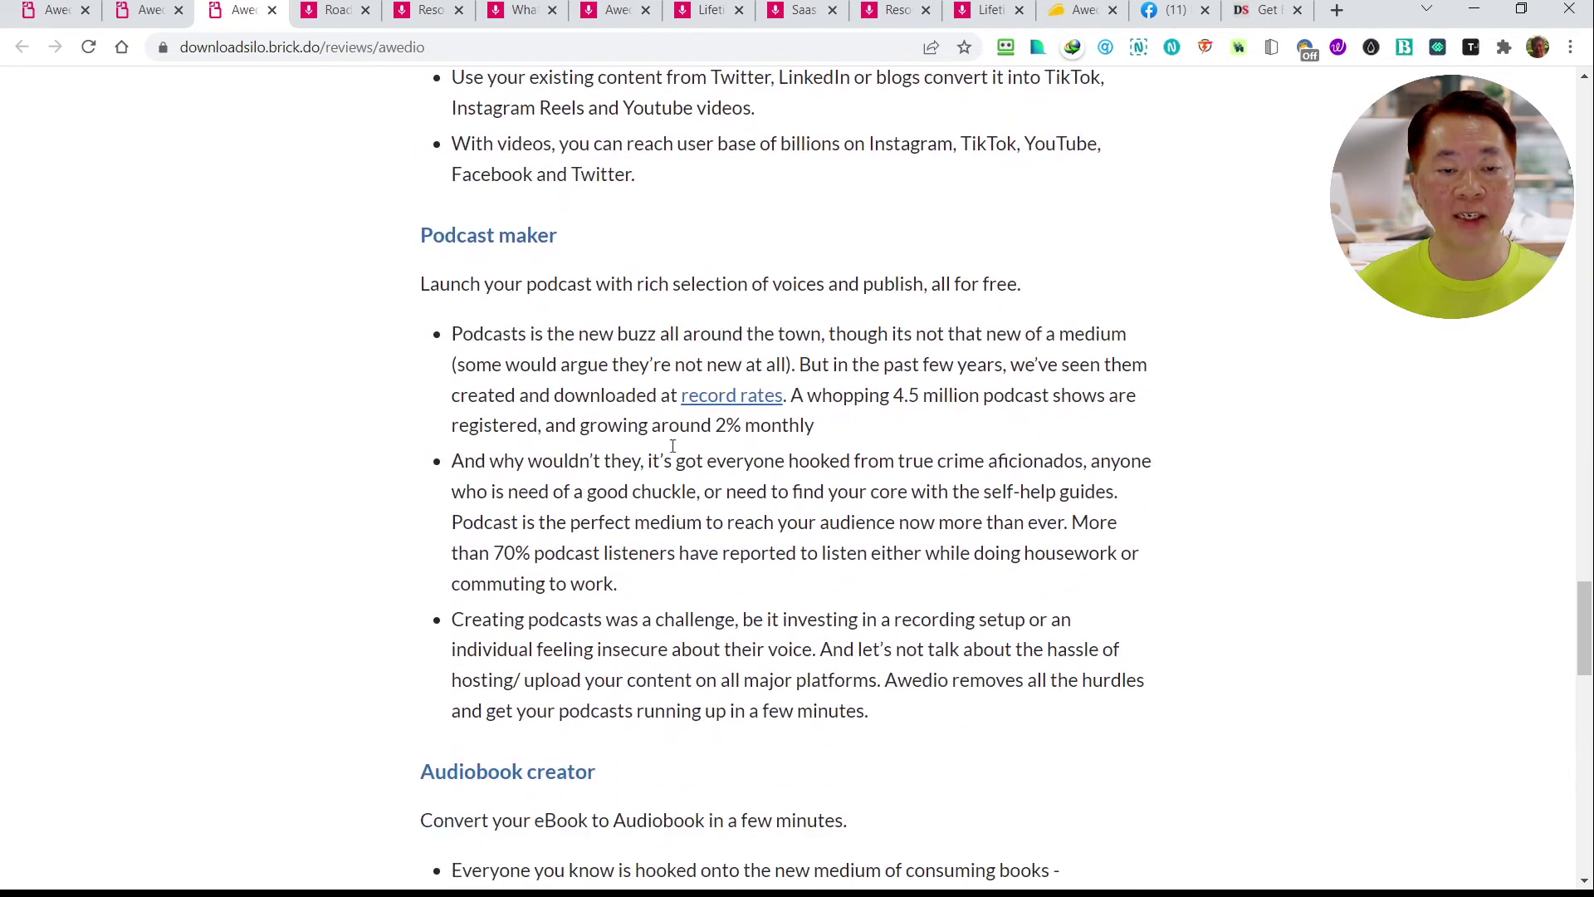
pyautogui.scroll(-4, 676, 544)
pyautogui.scroll(-1, 730, 518)
pyautogui.scroll(-2, 779, 475)
pyautogui.scroll(-2, 779, 481)
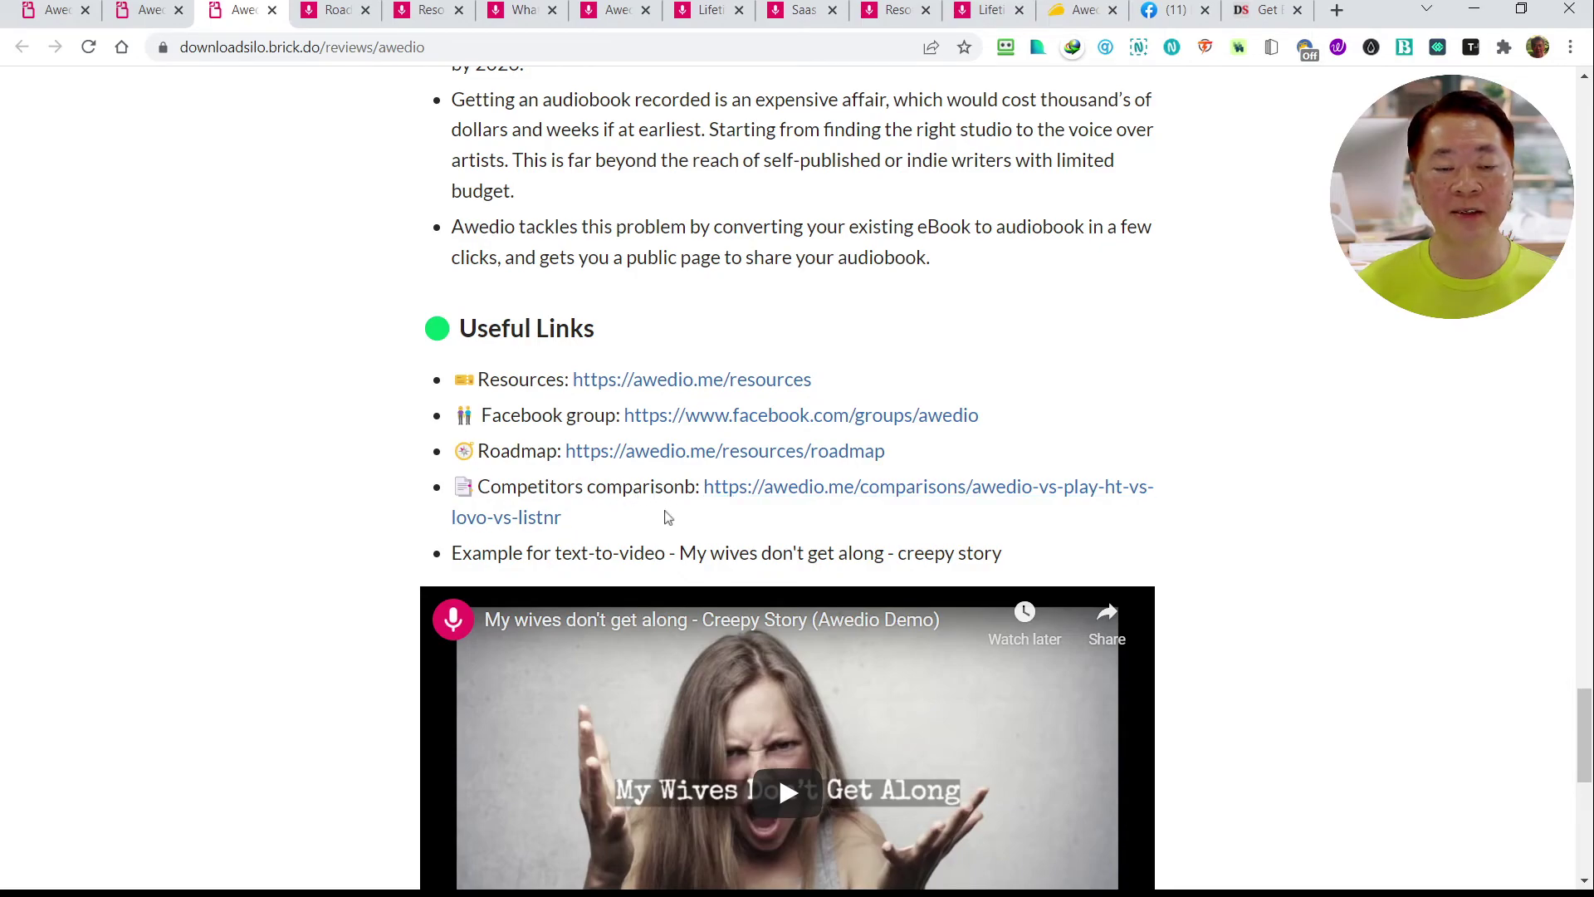
pyautogui.click(811, 496)
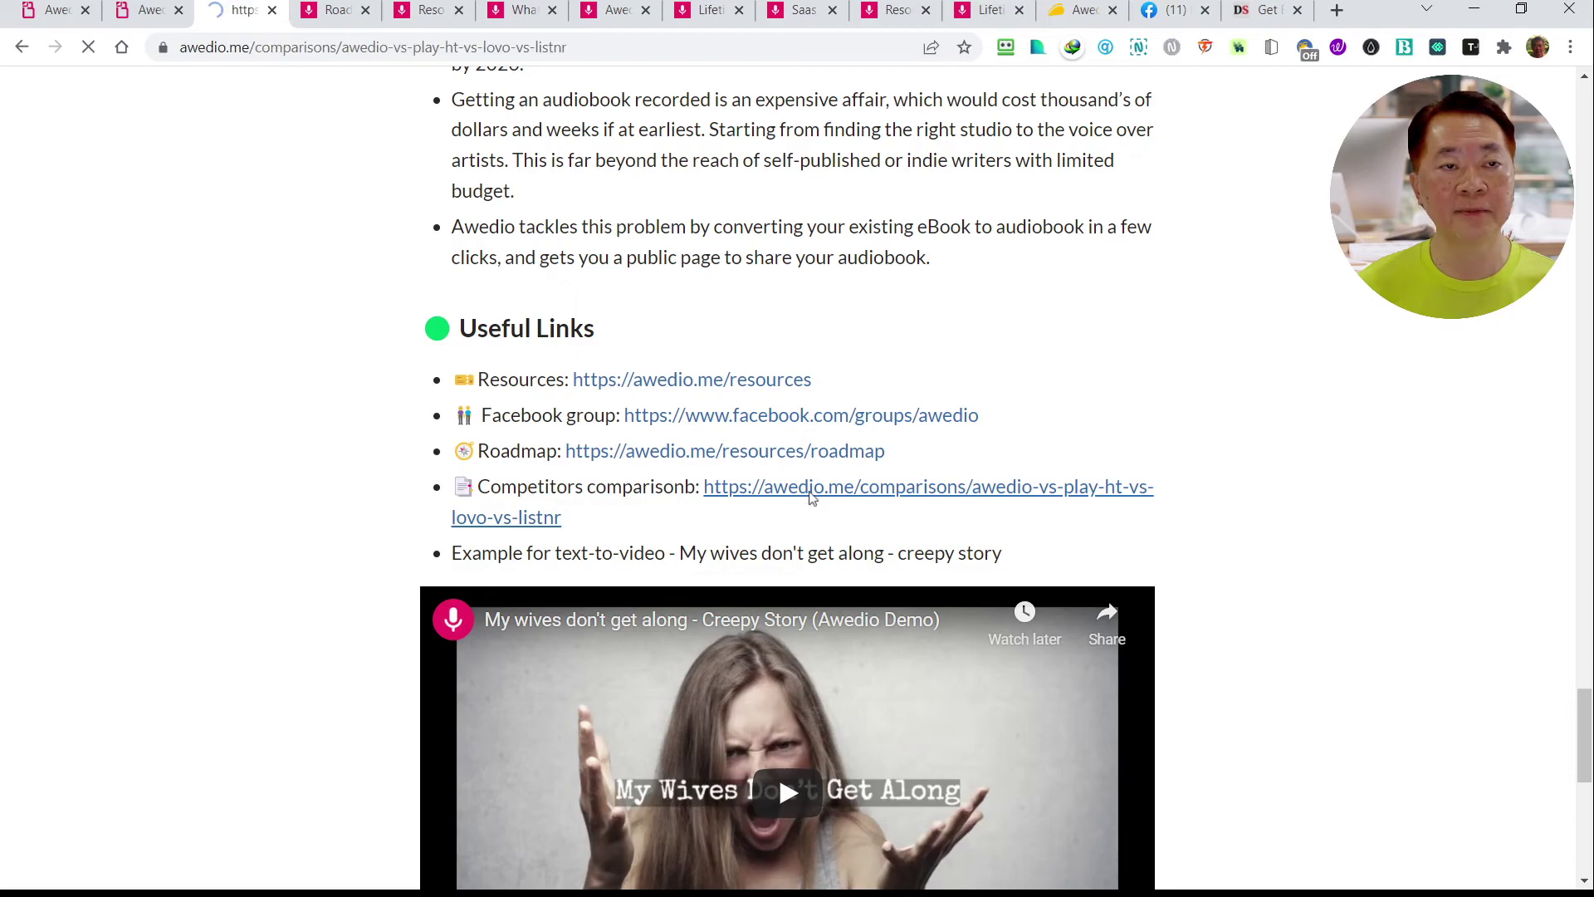
pyautogui.scroll(-7, 882, 488)
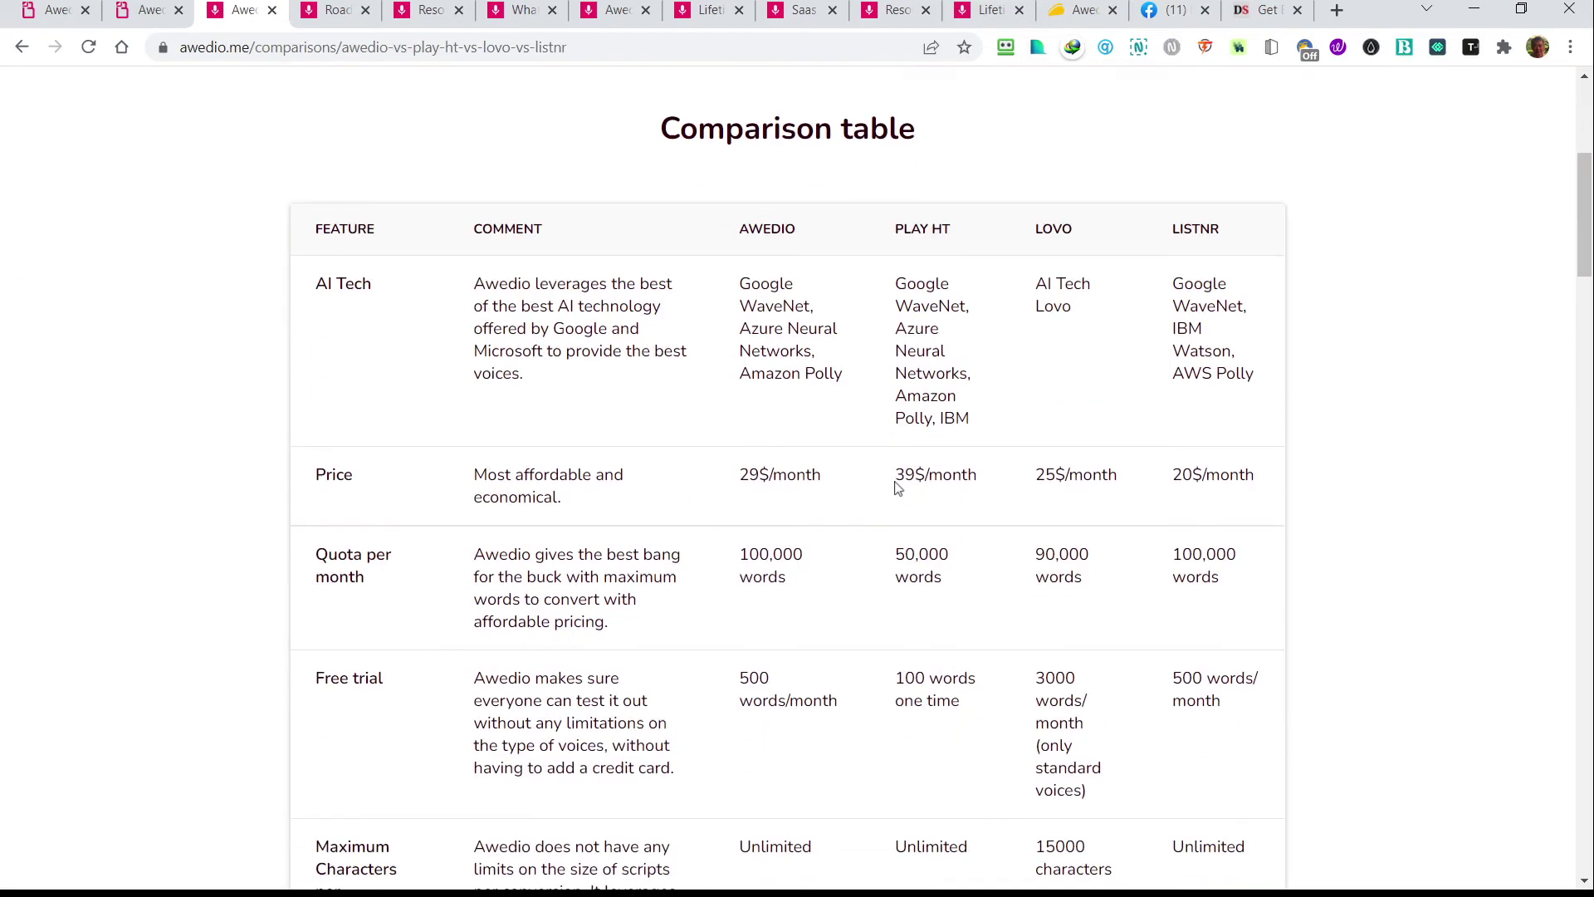